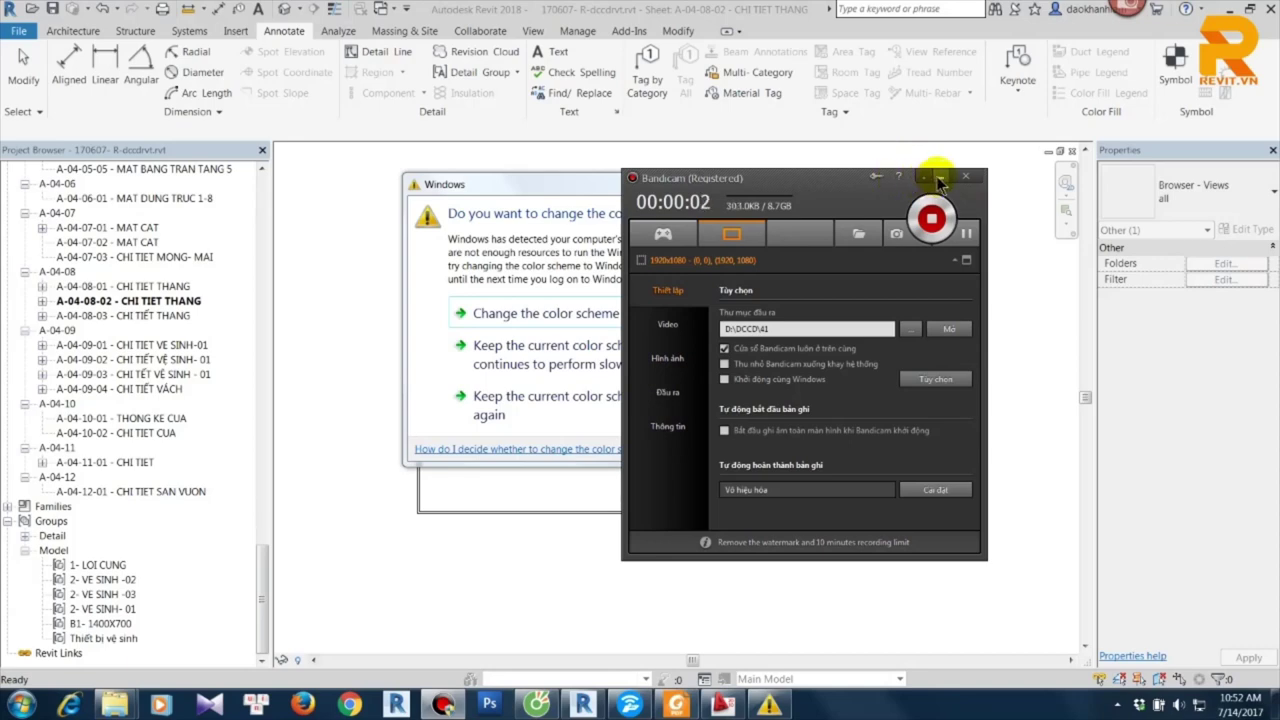
# Dismiss the Windows colour-scheme prompt and activate the CHI TIET THANG sheet.
pyautogui.click(940, 180)
pyautogui.click(856, 181)
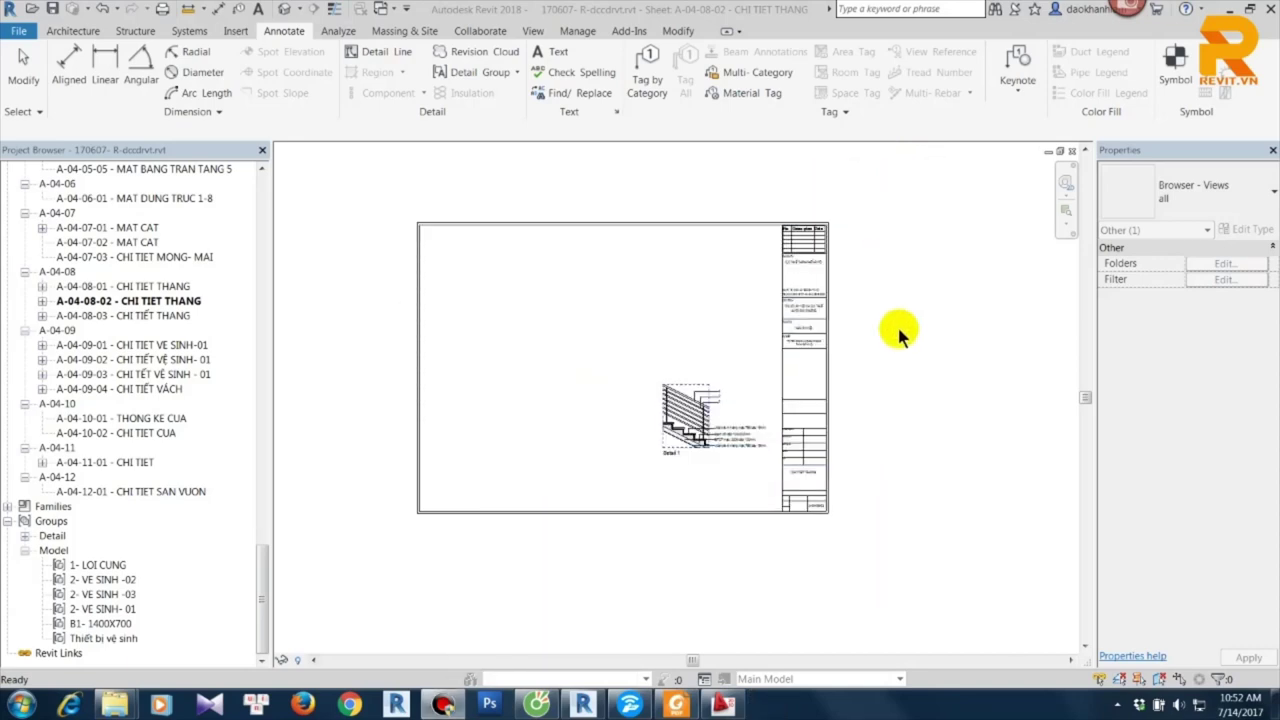
pyautogui.click(903, 330)
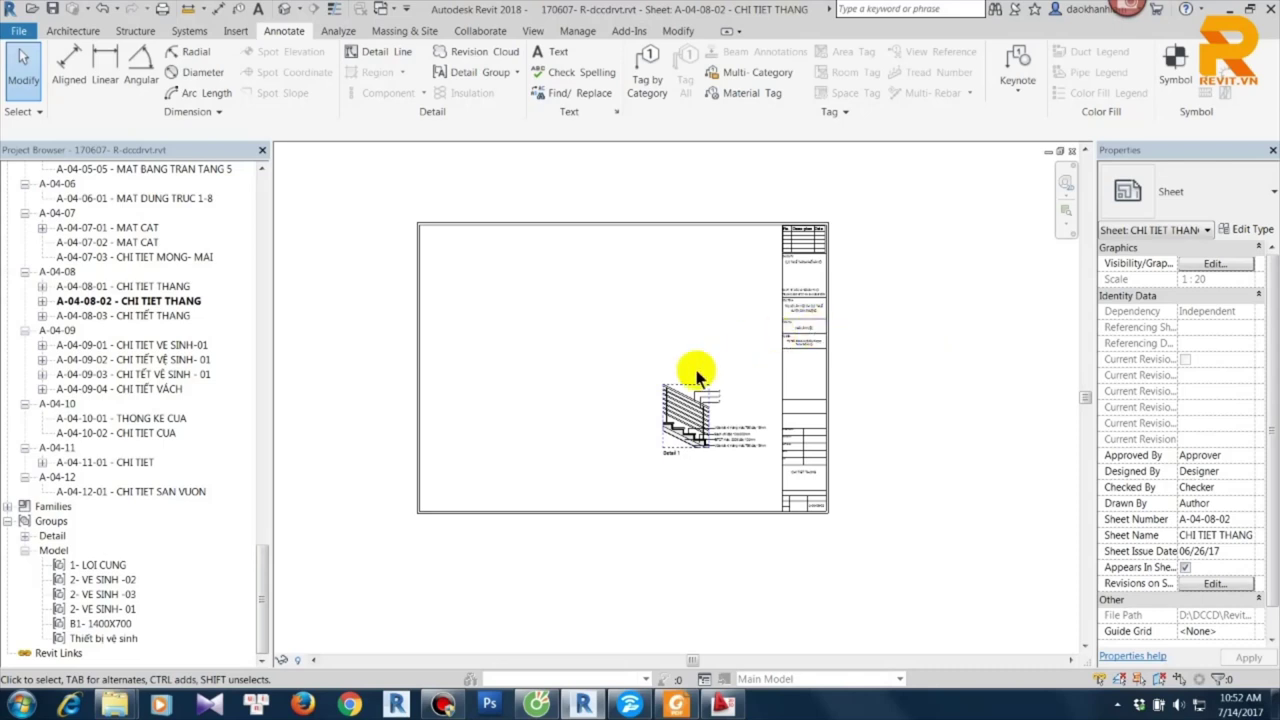
# Browse the Project Browser down to the floor plans and select Tầng 1 - mbls.
pyautogui.scroll(1, 697, 378)
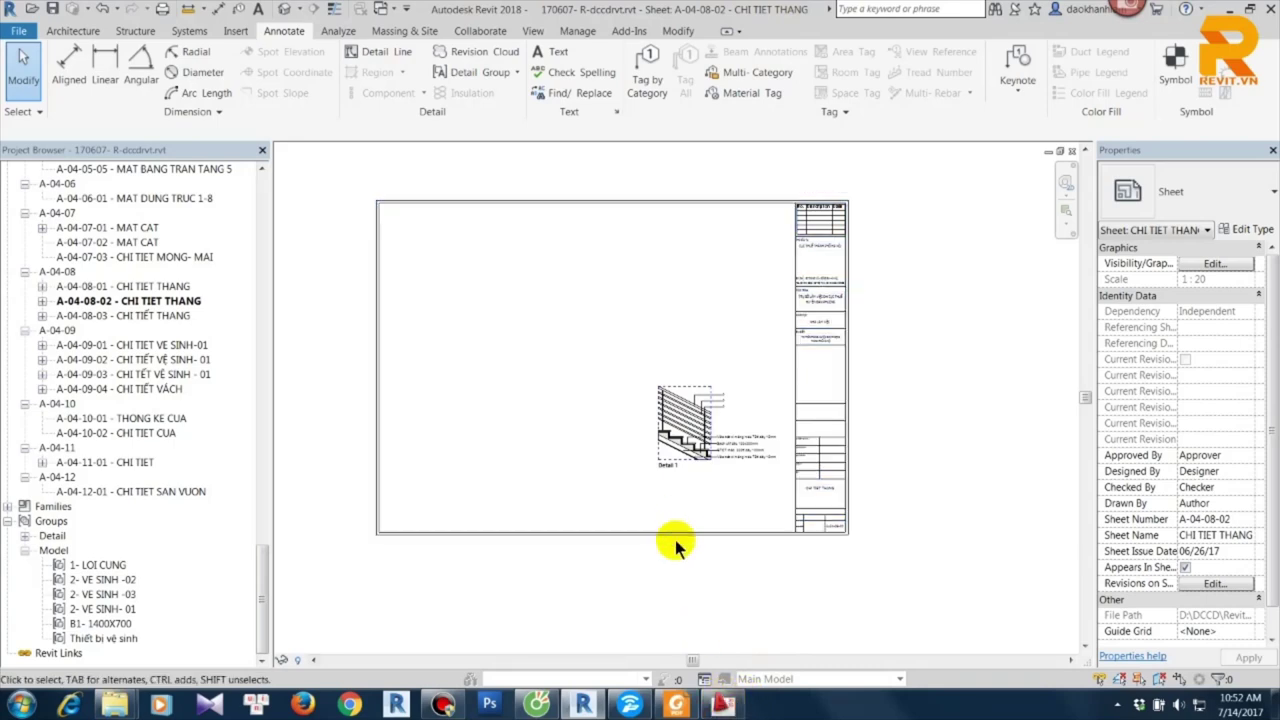
pyautogui.scroll(3, 700, 425)
pyautogui.scroll(2, 700, 425)
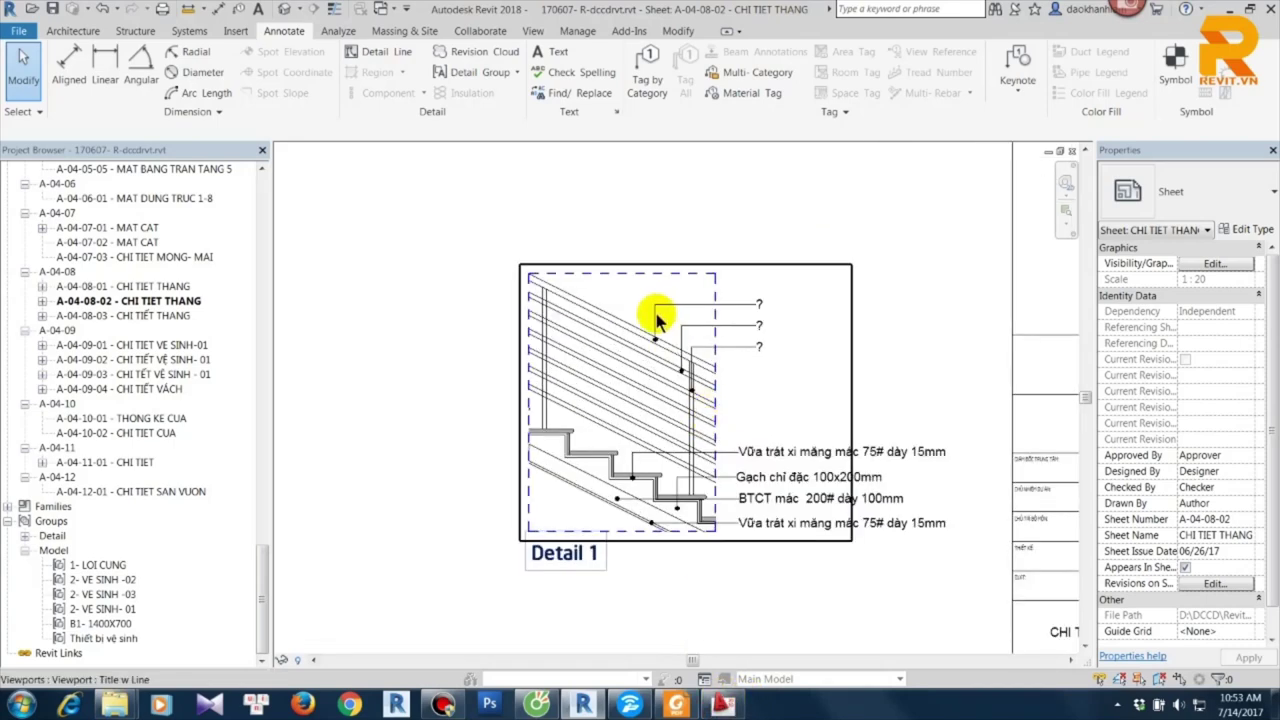
pyautogui.scroll(-3, 657, 323)
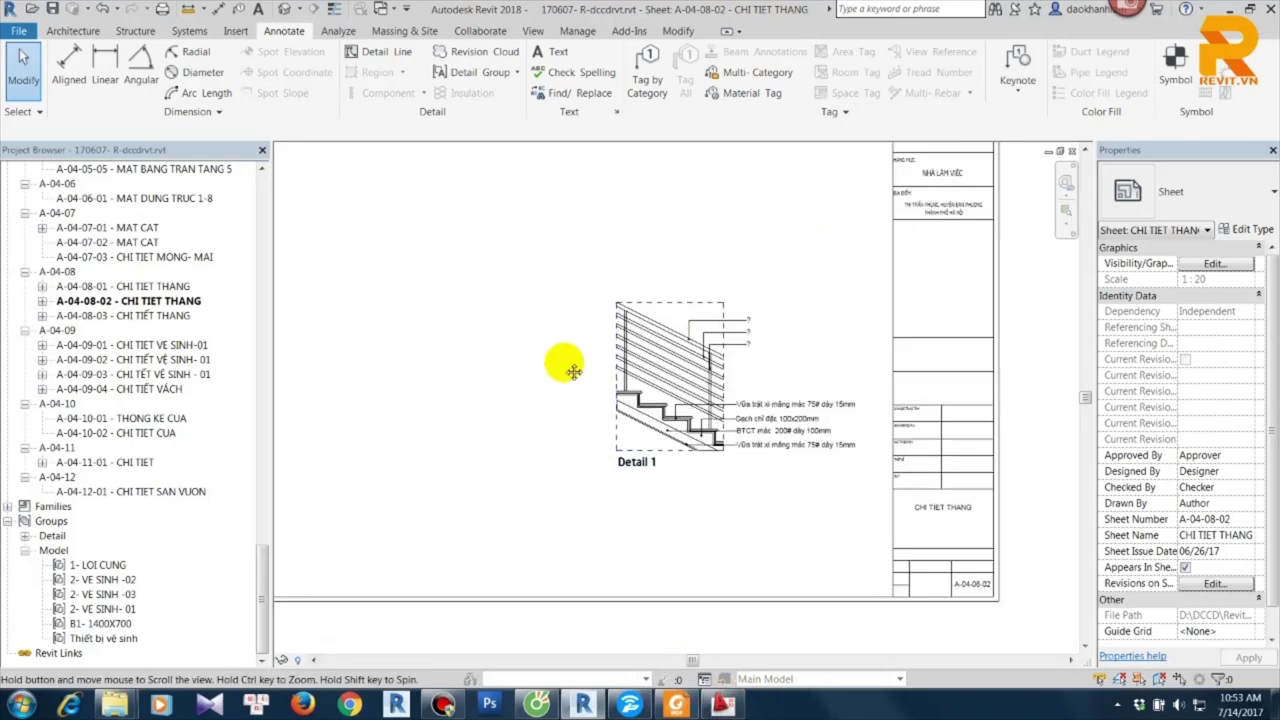
pyautogui.click(106, 579)
pyautogui.click(104, 608)
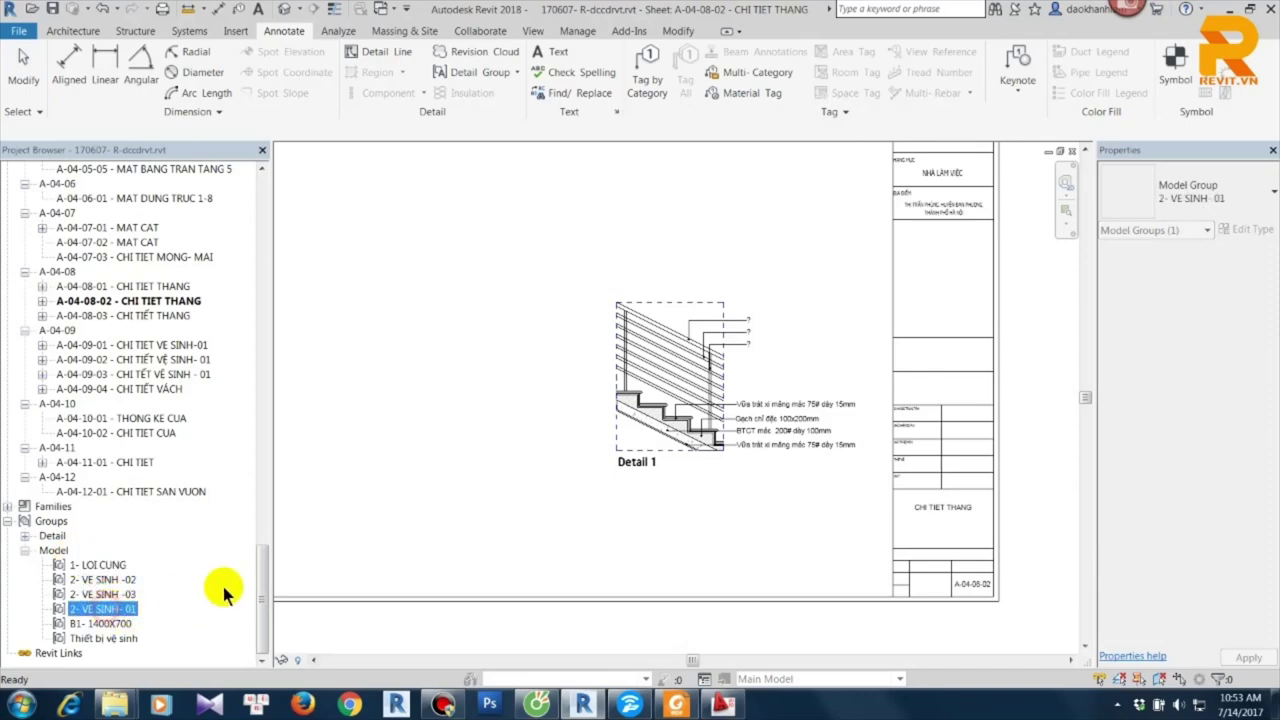
pyautogui.moveTo(262, 568); pyautogui.dragTo(271, 186)
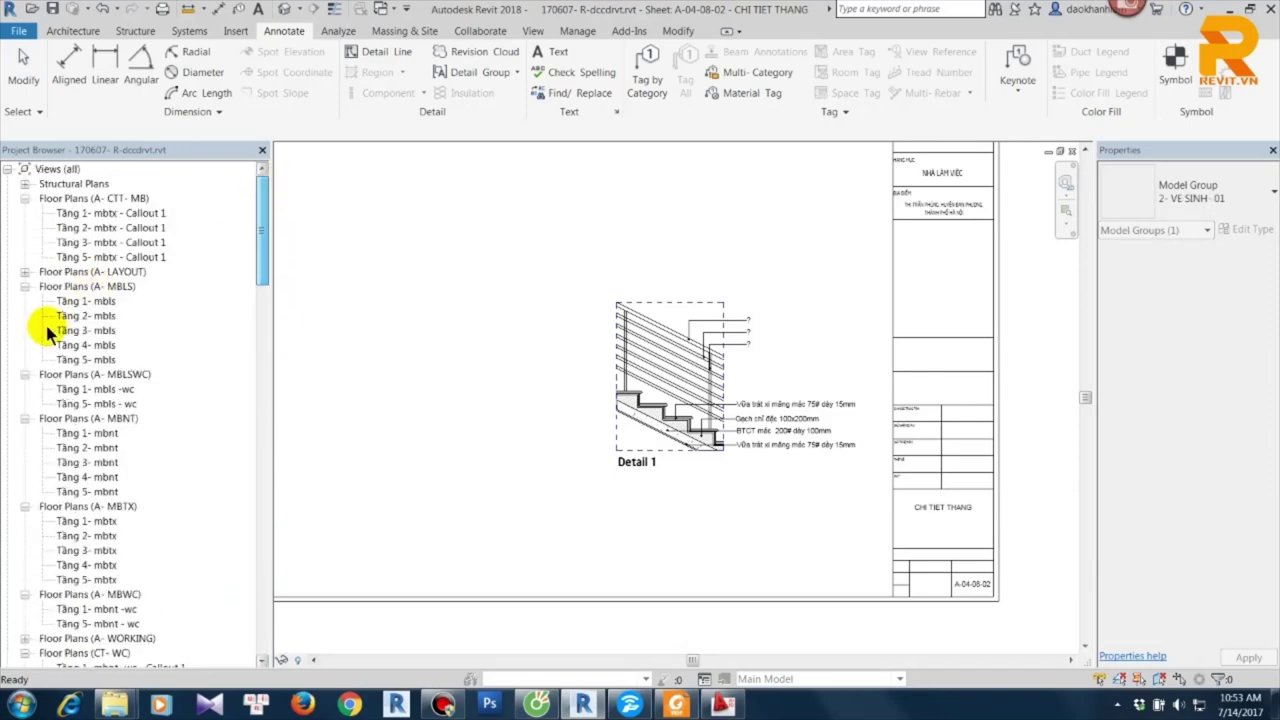
pyautogui.click(96, 303)
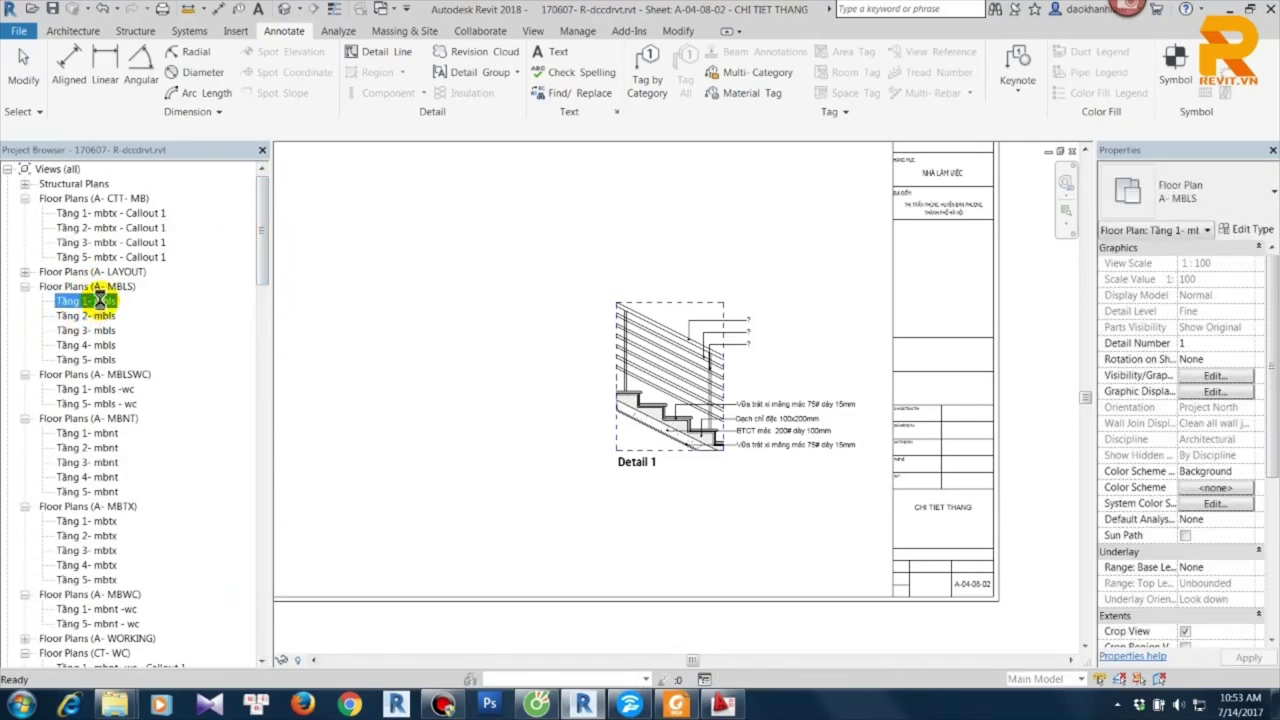
# Open Tầng 1 - mbls and make the lower-wall window CS2 into assembly Windows 002.
pyautogui.doubleClick(100, 300)
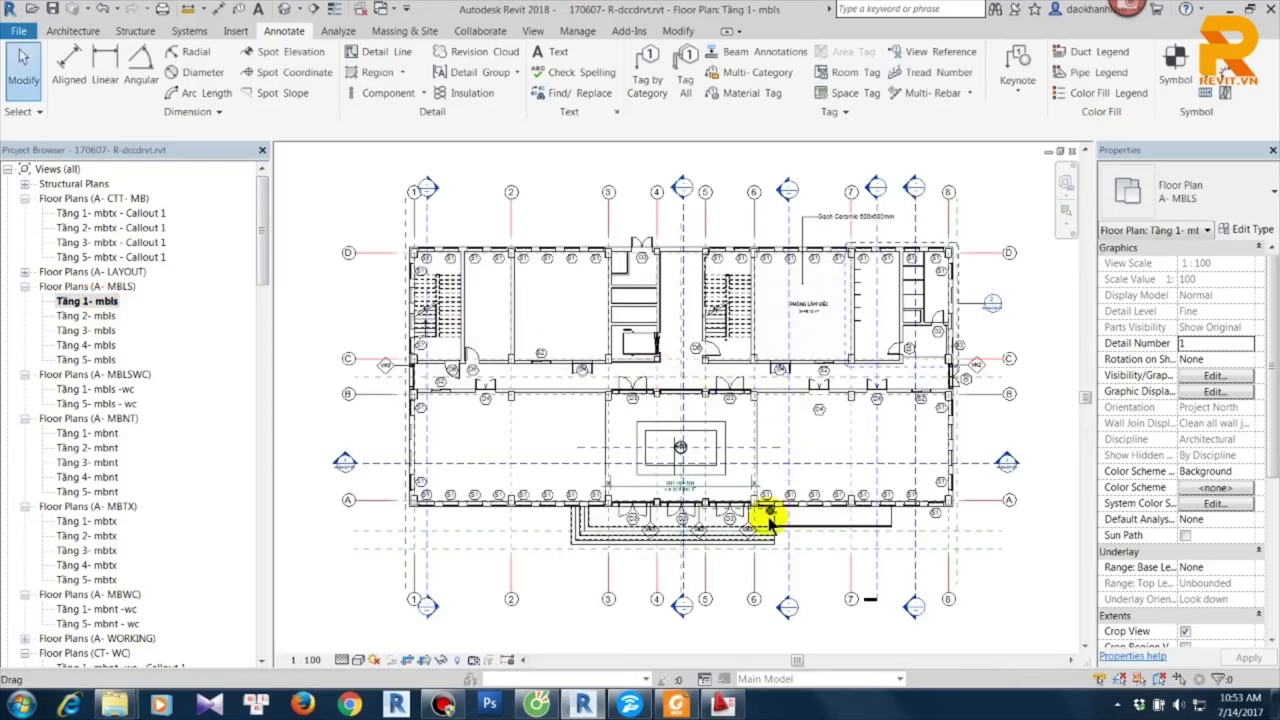
pyautogui.scroll(3, 766, 594)
pyautogui.scroll(2, 790, 640)
pyautogui.scroll(2, 588, 508)
pyautogui.scroll(1, 590, 510)
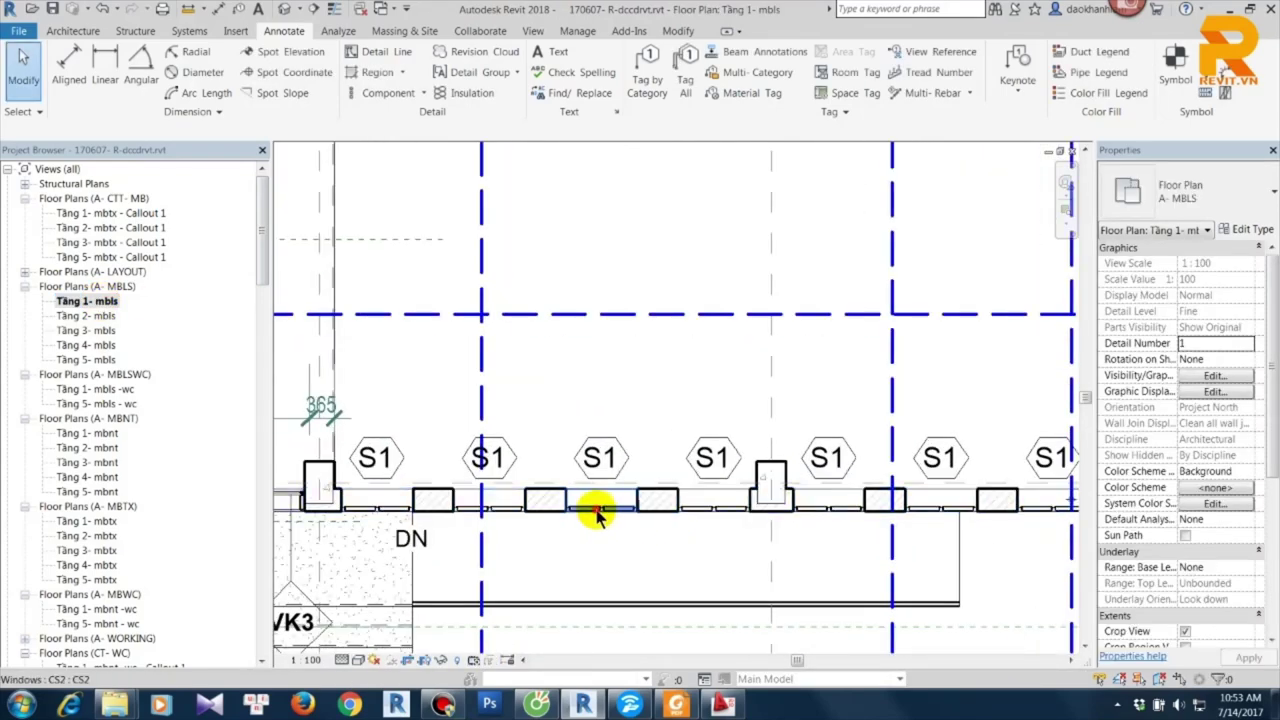
pyautogui.click(588, 508)
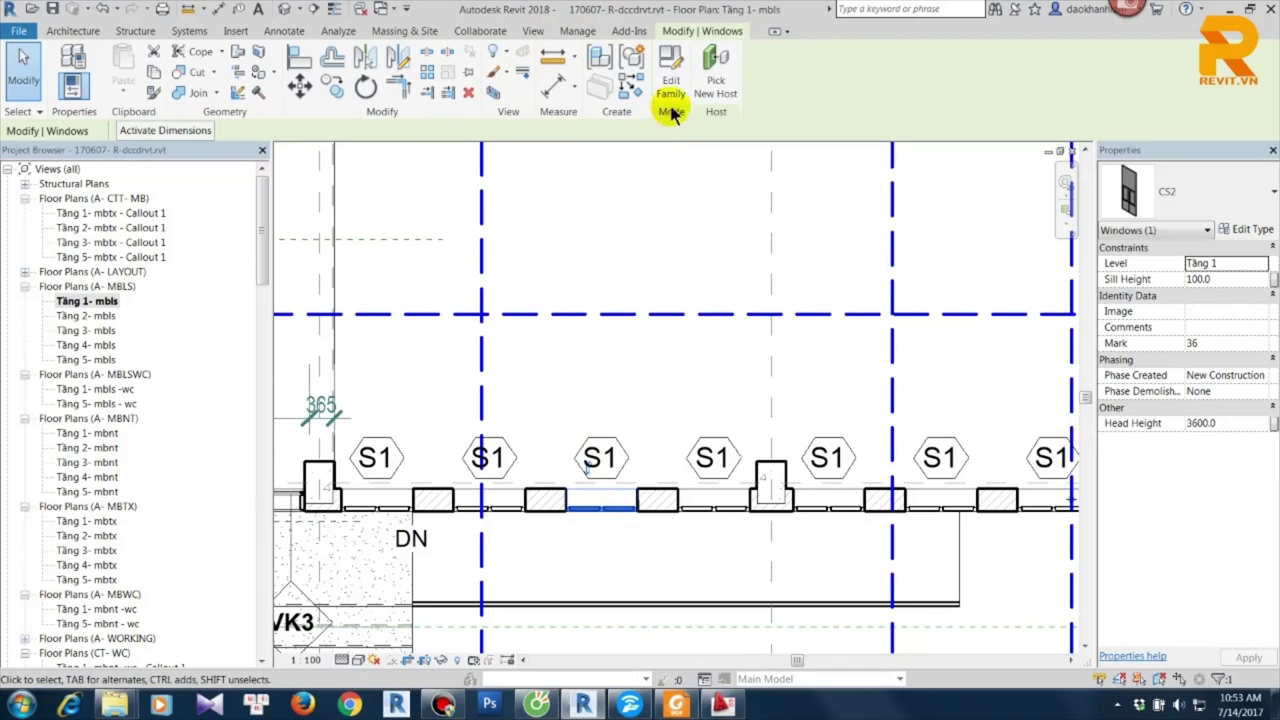
pyautogui.click(605, 62)
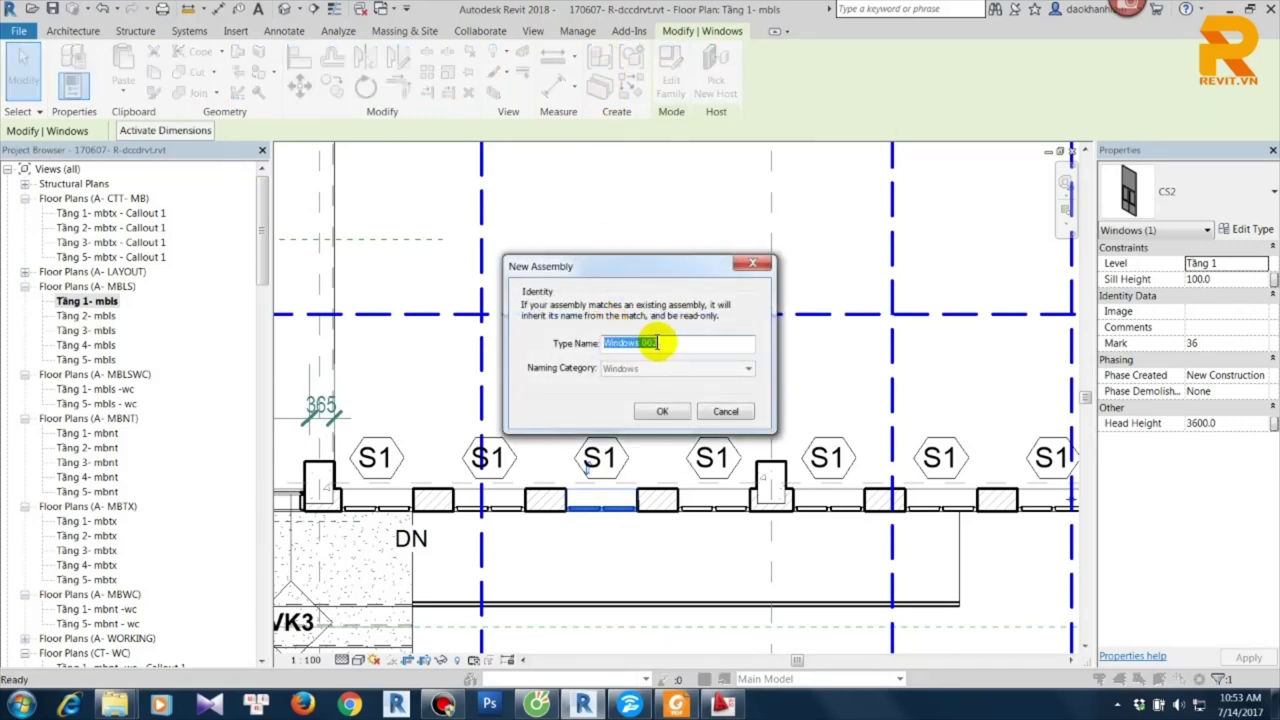
pyautogui.click(662, 411)
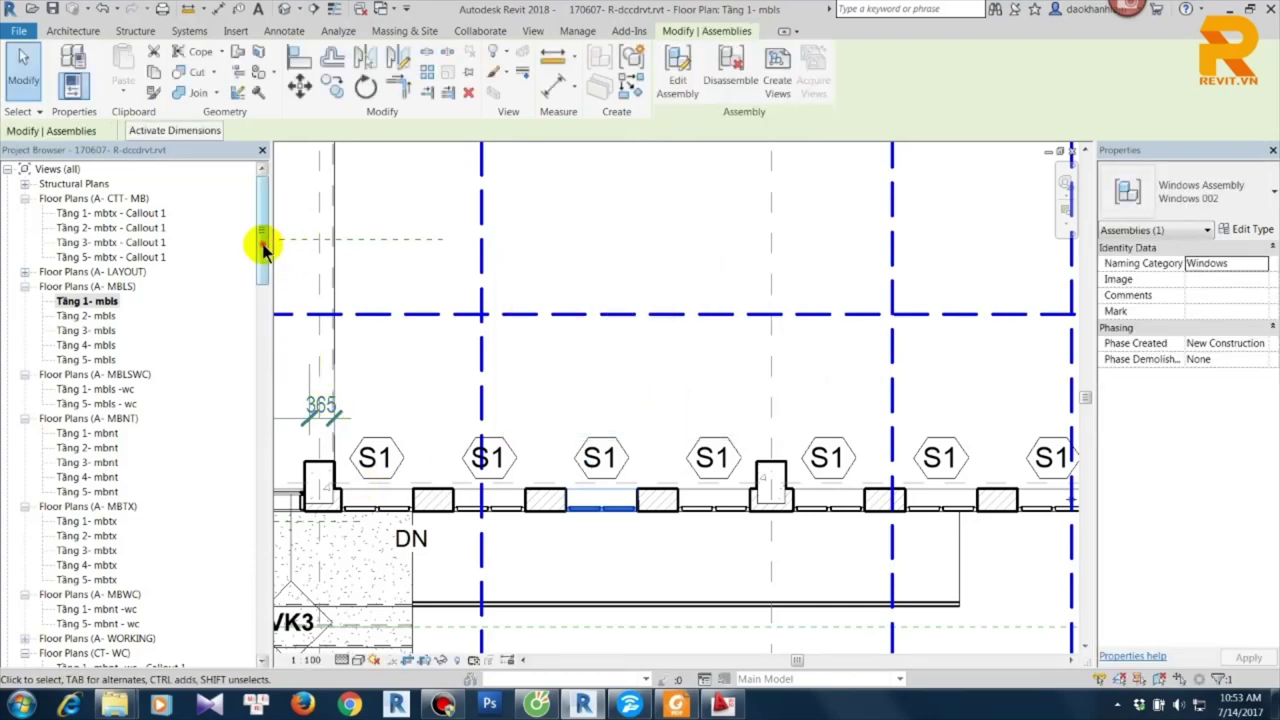
pyautogui.moveTo(263, 243); pyautogui.dragTo(263, 528)
pyautogui.click(677, 592)
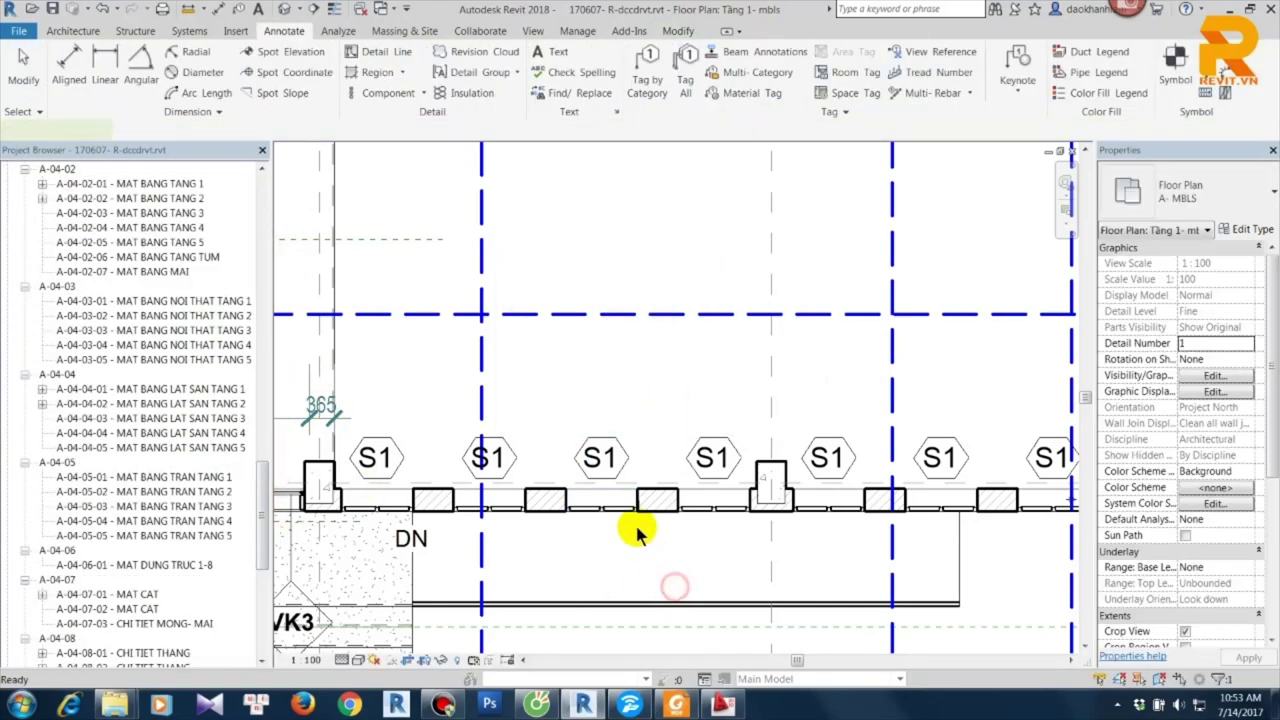
pyautogui.click(605, 508)
pyautogui.scroll(3, 563, 486)
pyautogui.click(537, 460)
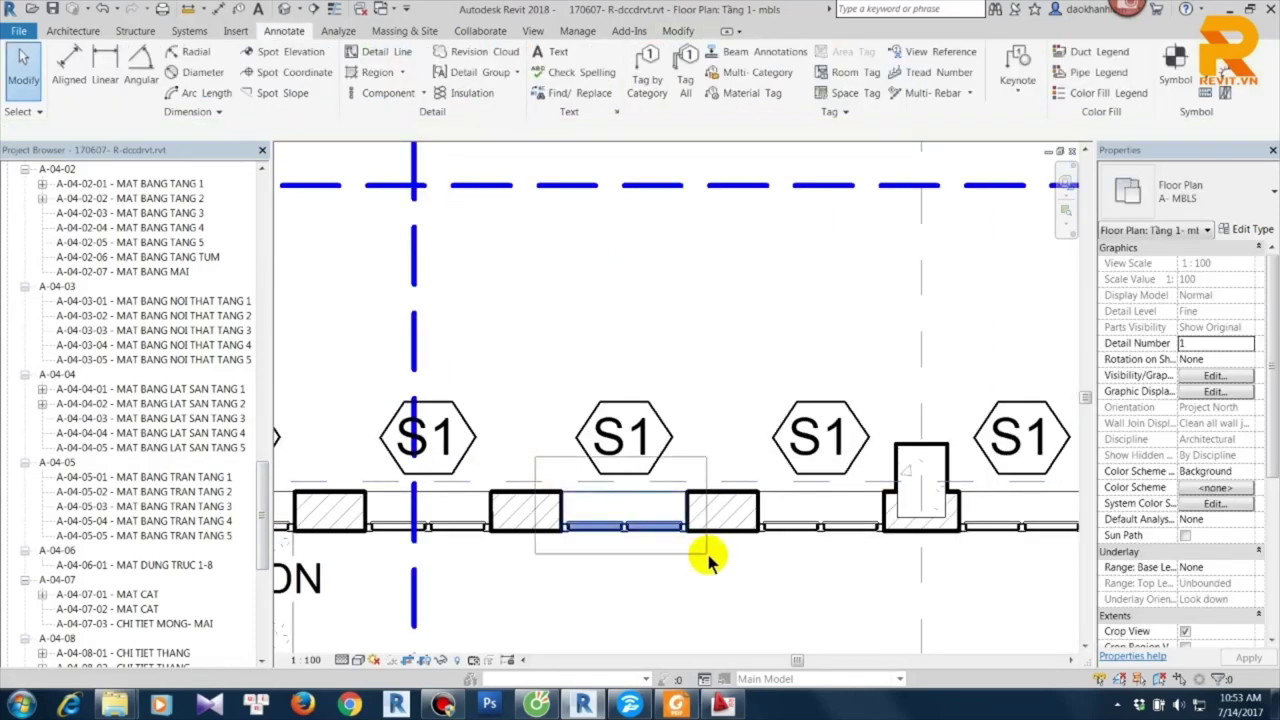
pyautogui.click(706, 556)
pyautogui.moveTo(706, 556); pyautogui.dragTo(525, 460)
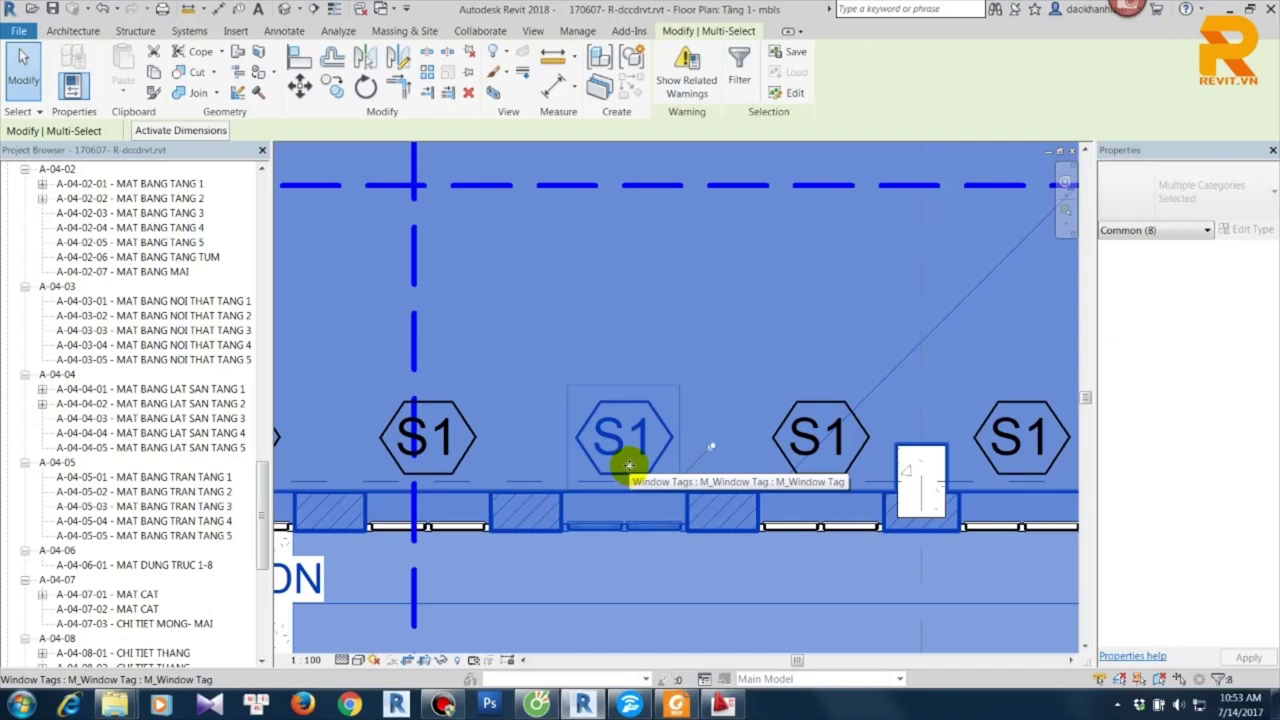
pyautogui.scroll(-3, 760, 300)
pyautogui.click(738, 68)
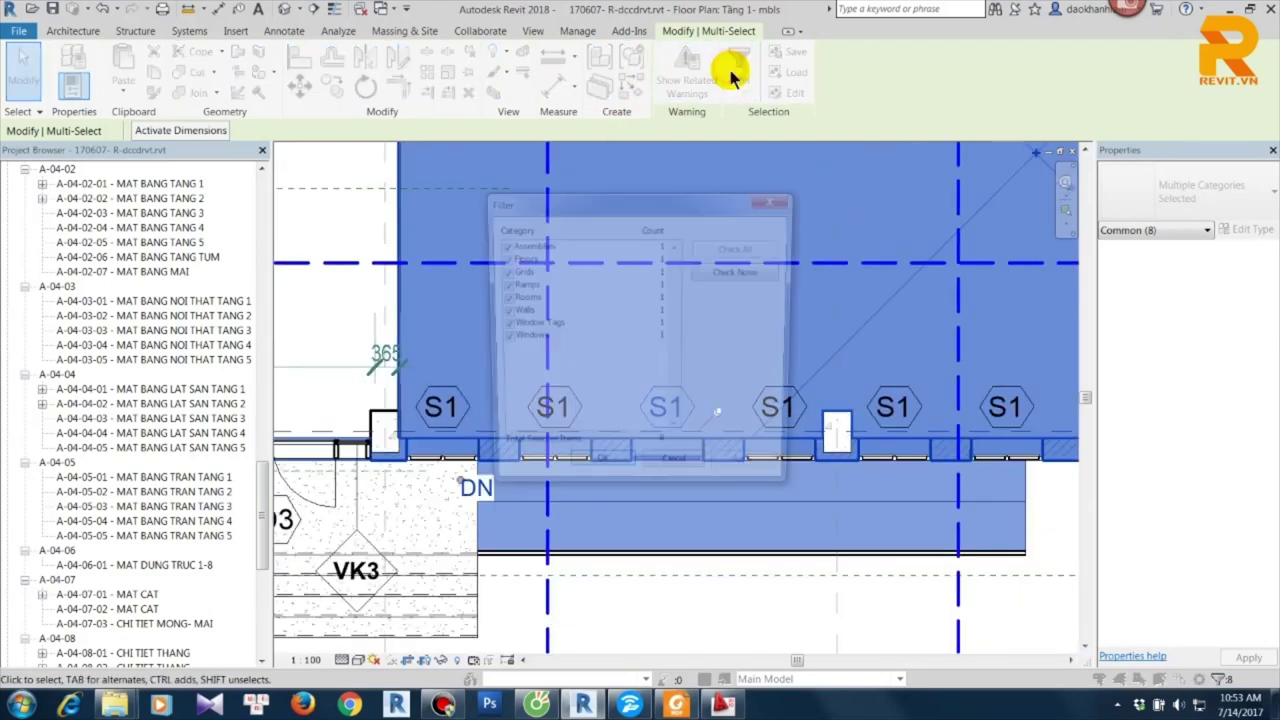
pyautogui.click(740, 271)
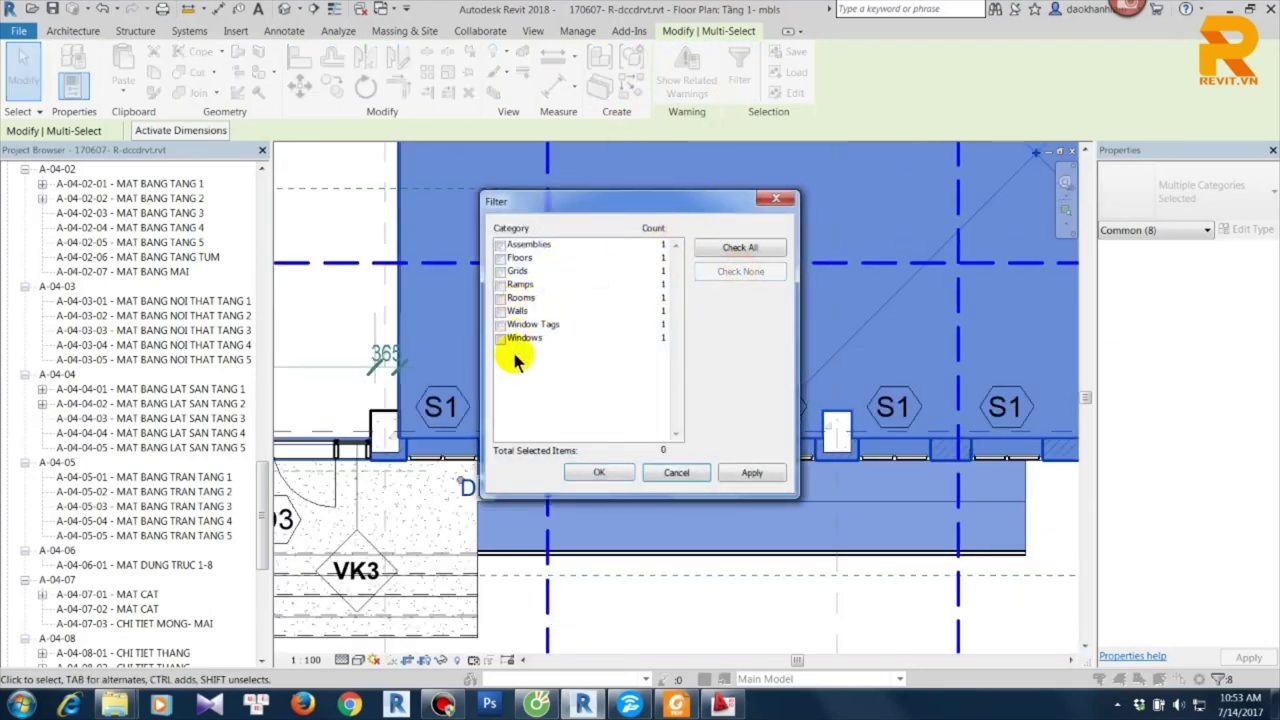
pyautogui.click(501, 338)
pyautogui.click(501, 311)
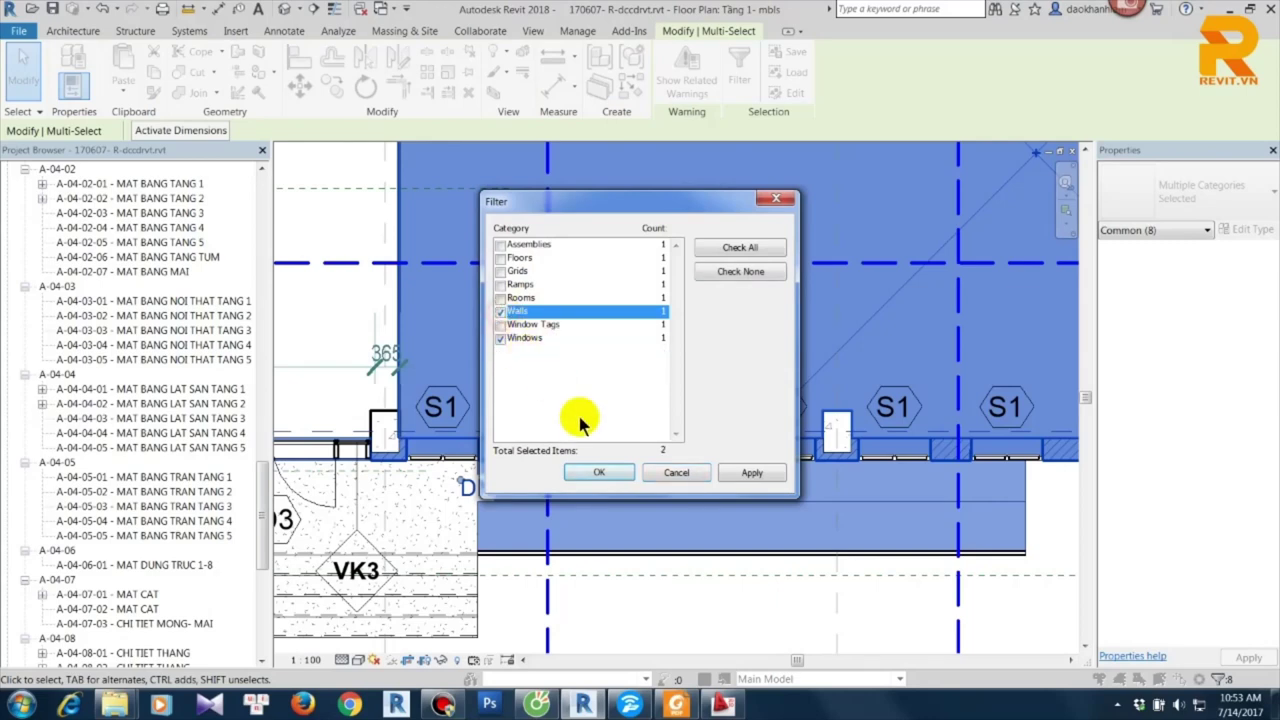
pyautogui.click(597, 470)
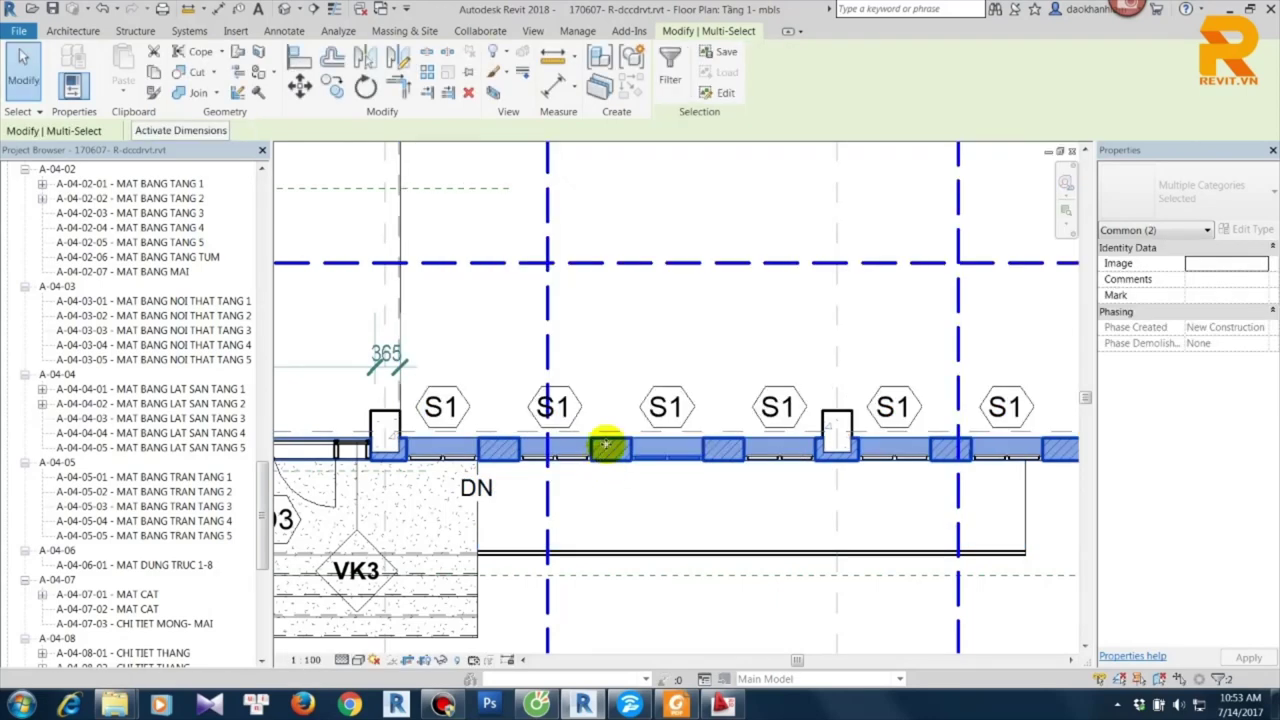
pyautogui.click(612, 64)
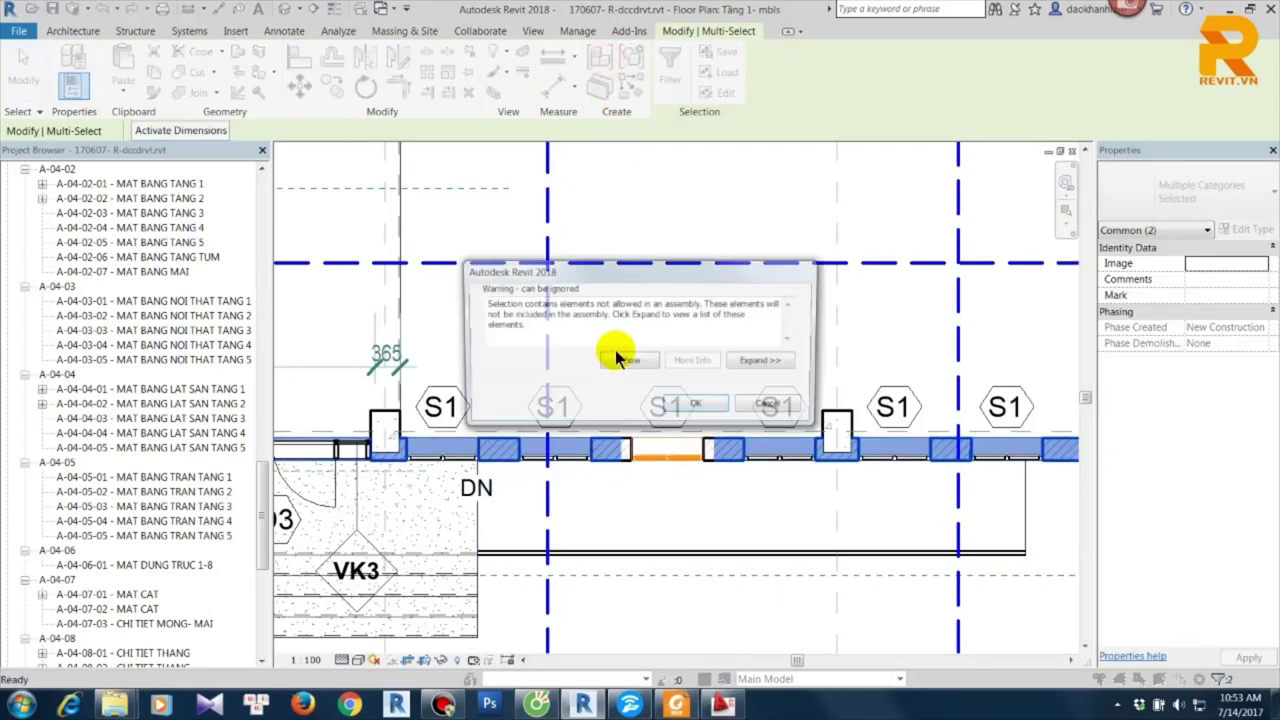
pyautogui.click(688, 405)
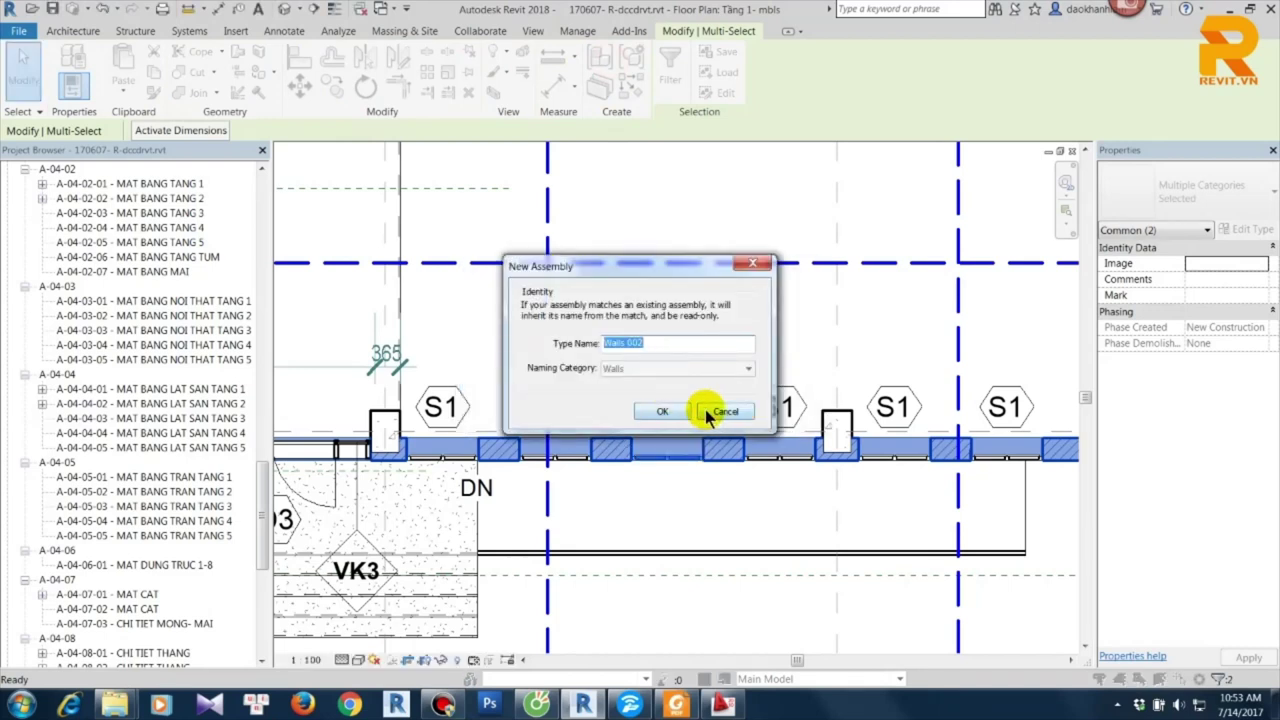
pyautogui.click(726, 412)
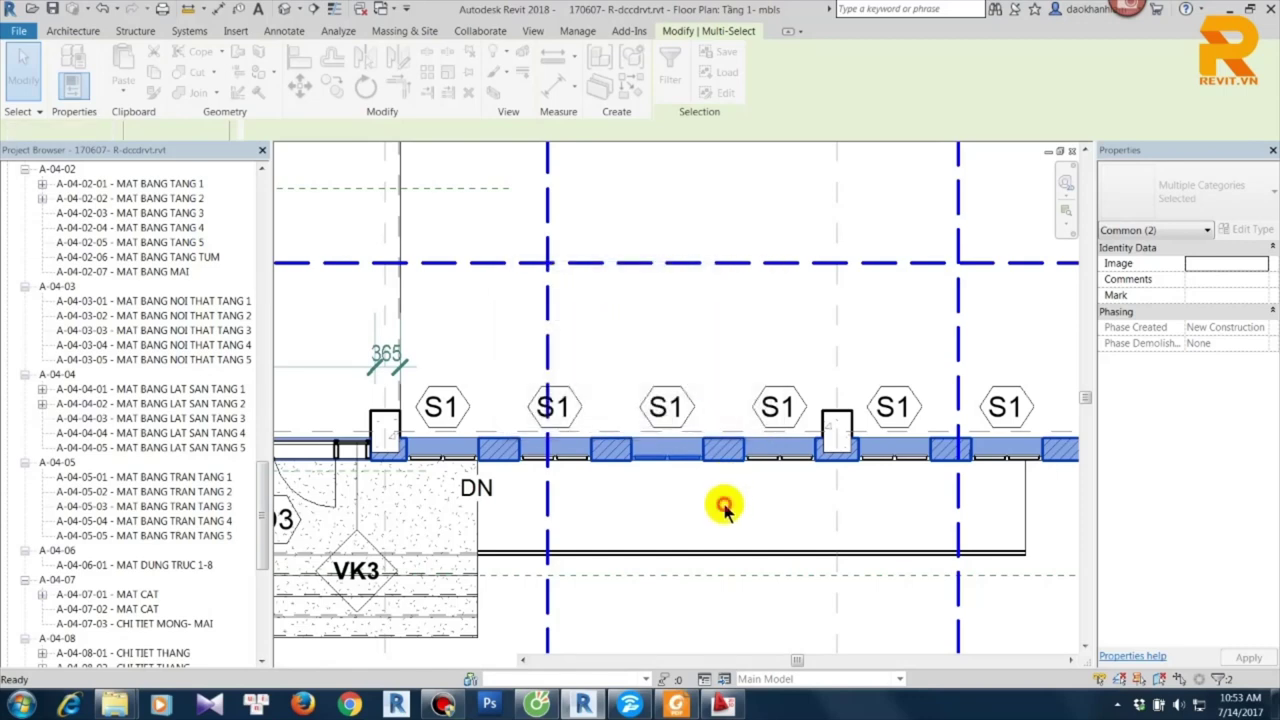
pyautogui.click(723, 499)
pyautogui.scroll(-2, 716, 492)
# Find Windows 002 under Assemblies in the Project Browser and select the window assembly in the plan.
pyautogui.press('Escape')
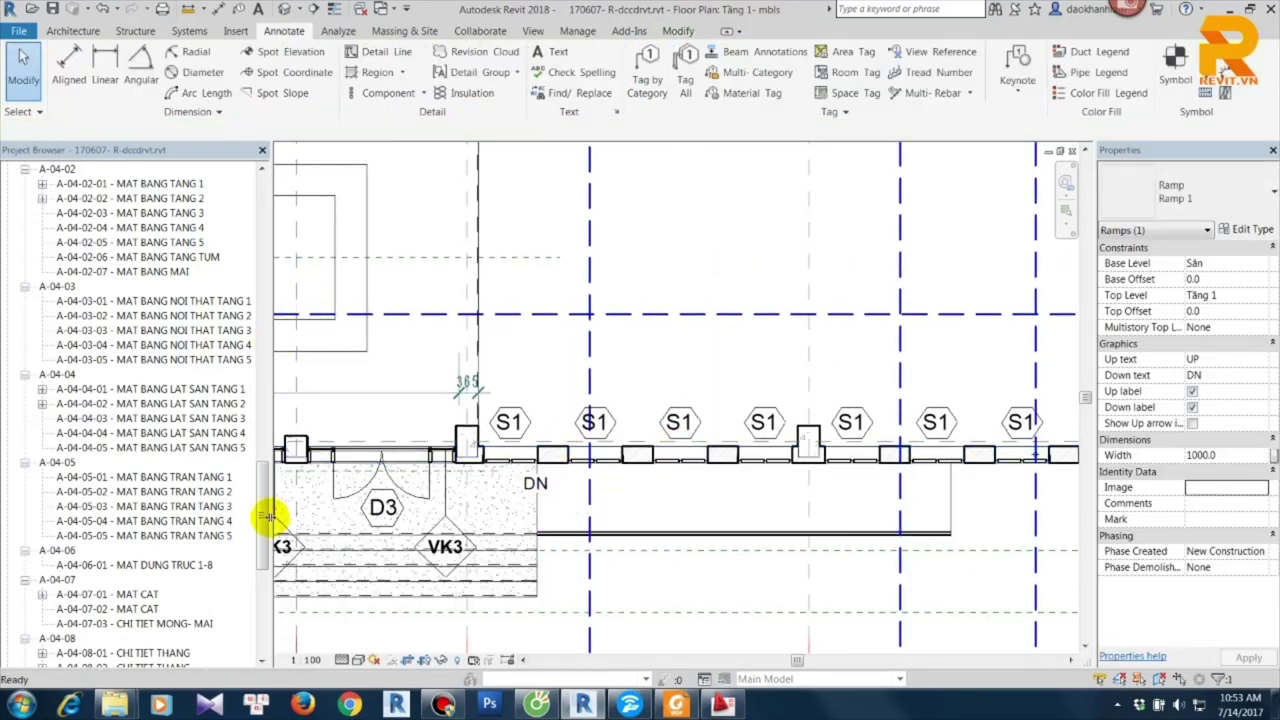
pyautogui.moveTo(262, 510); pyautogui.dragTo(268, 620)
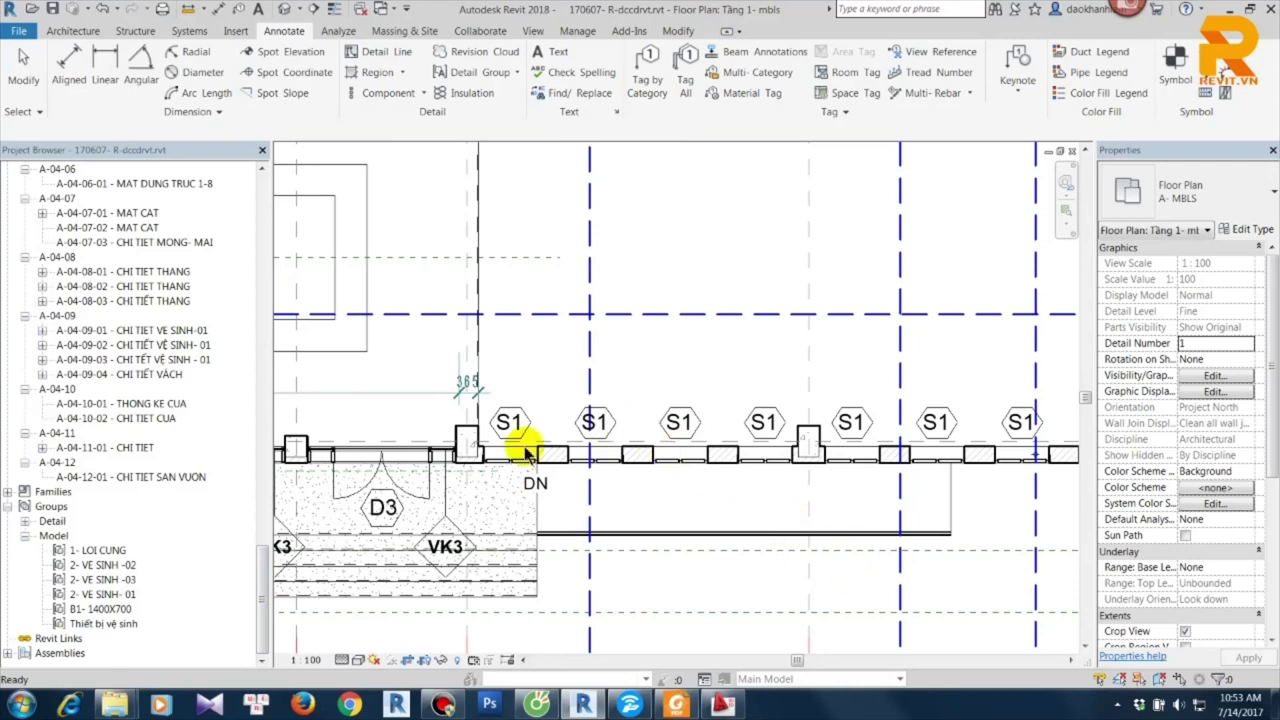
pyautogui.click(110, 622)
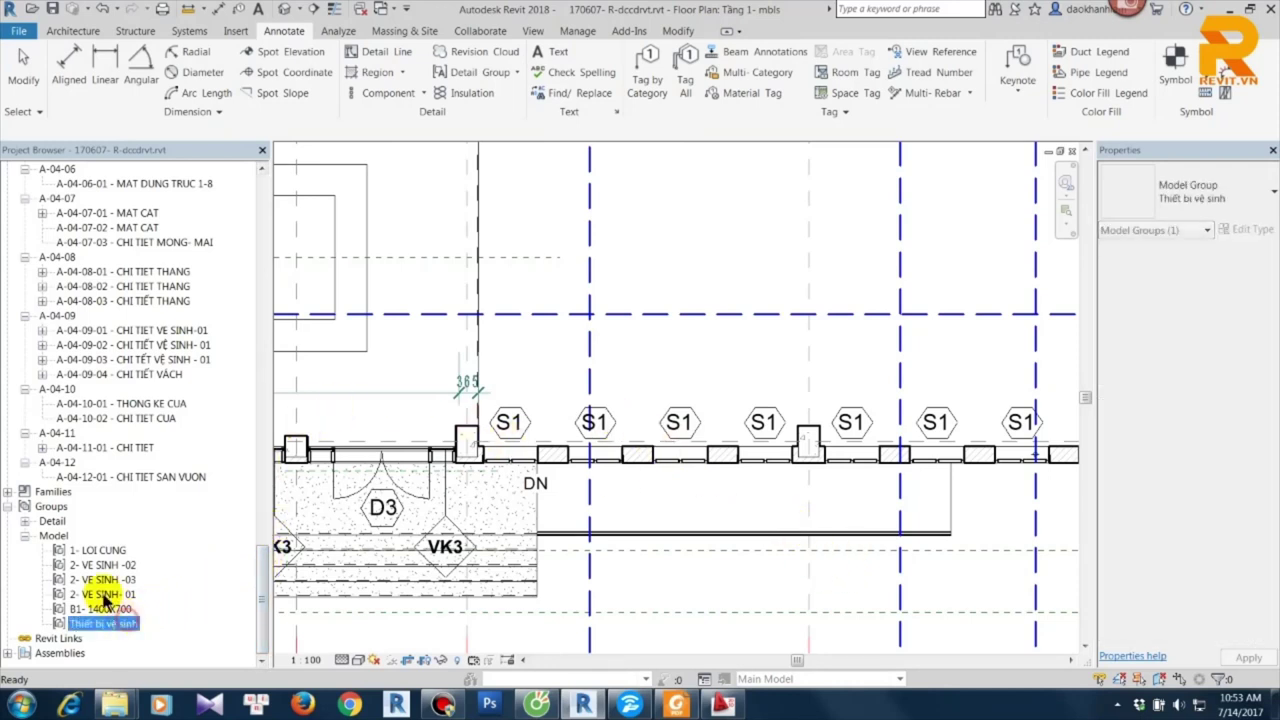
pyautogui.click(24, 521)
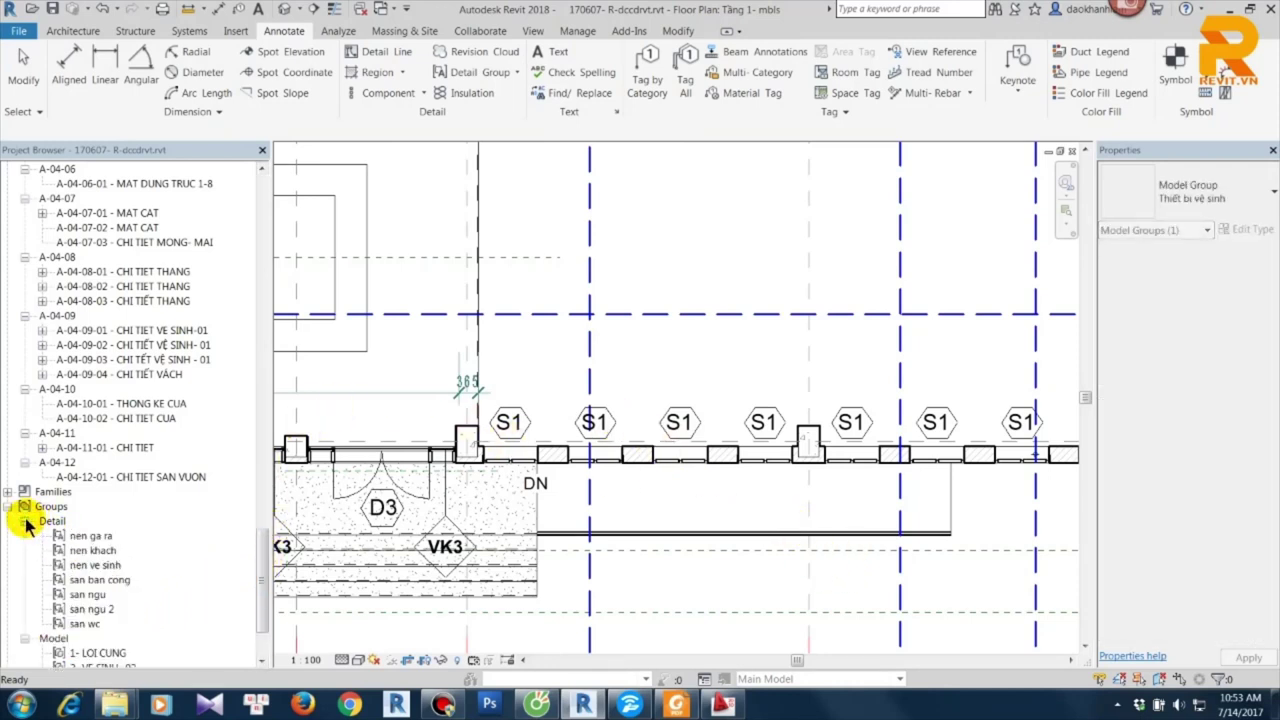
pyautogui.click(24, 521)
pyautogui.scroll(-1, 14, 663)
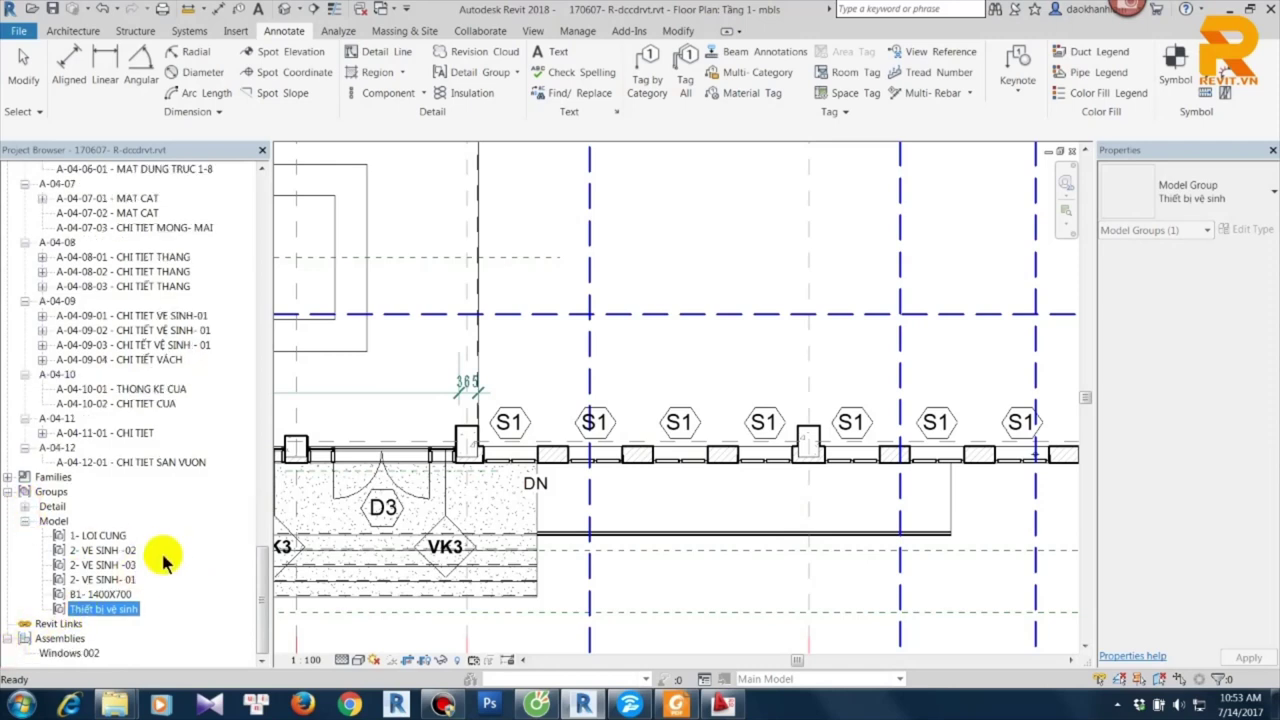
pyautogui.click(70, 653)
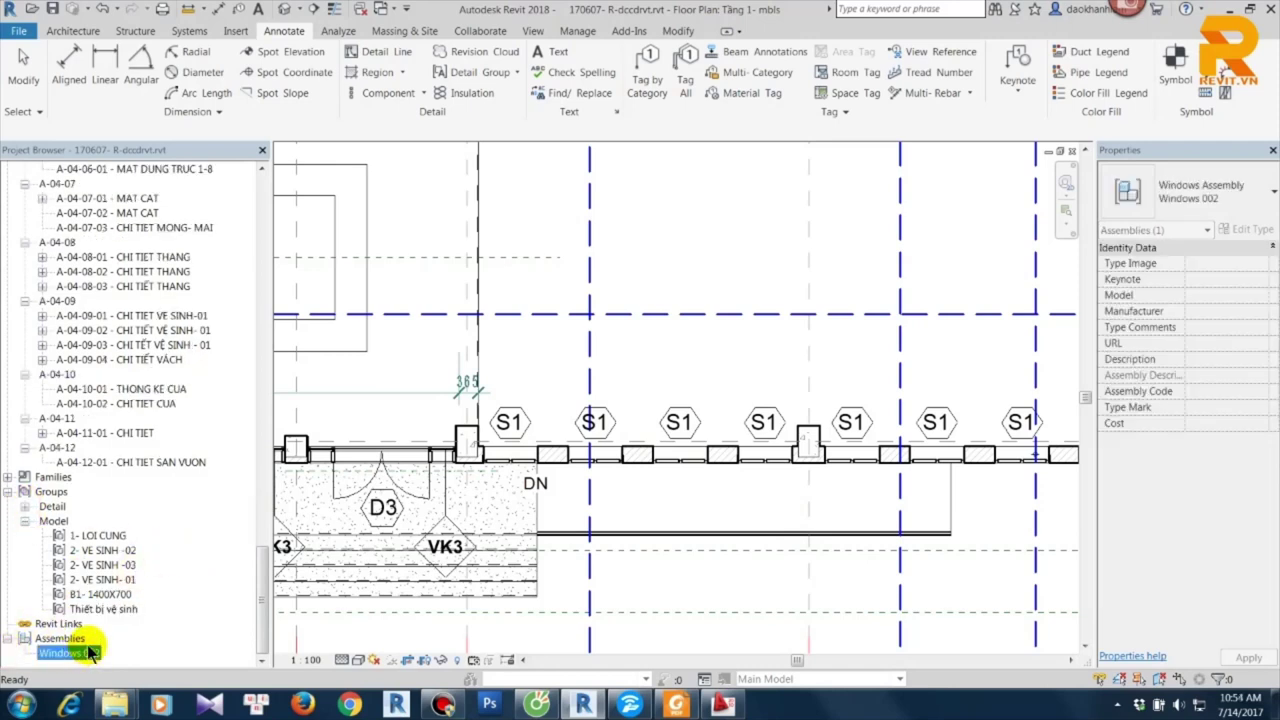
pyautogui.click(681, 494)
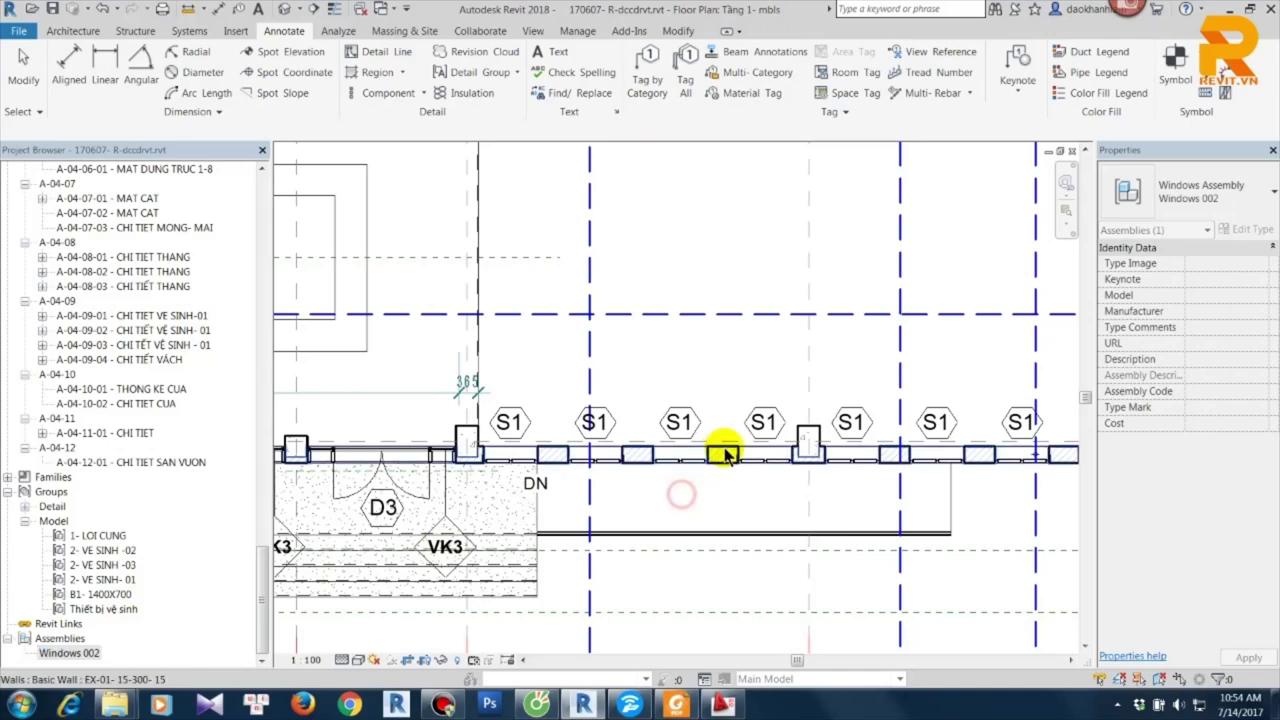
pyautogui.click(726, 455)
# Start creating views for the assembly with the view scale set to 1 : 25.
pyautogui.click(775, 88)
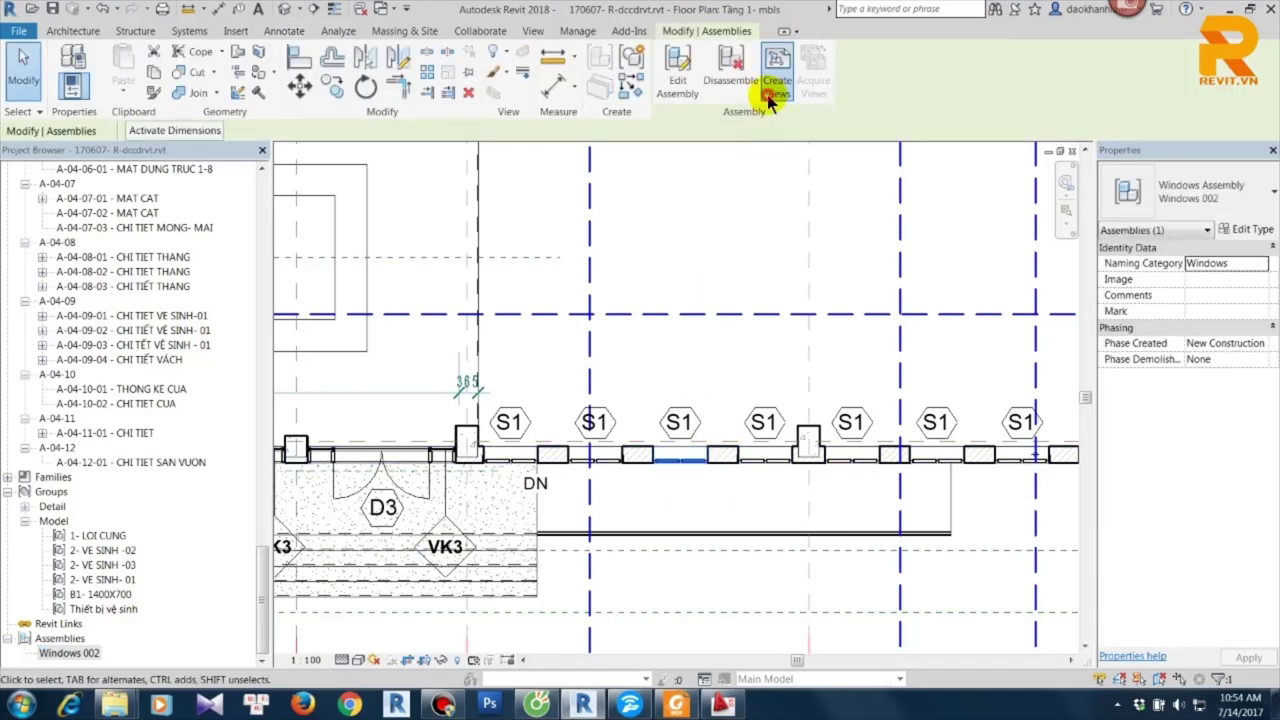
pyautogui.click(645, 199)
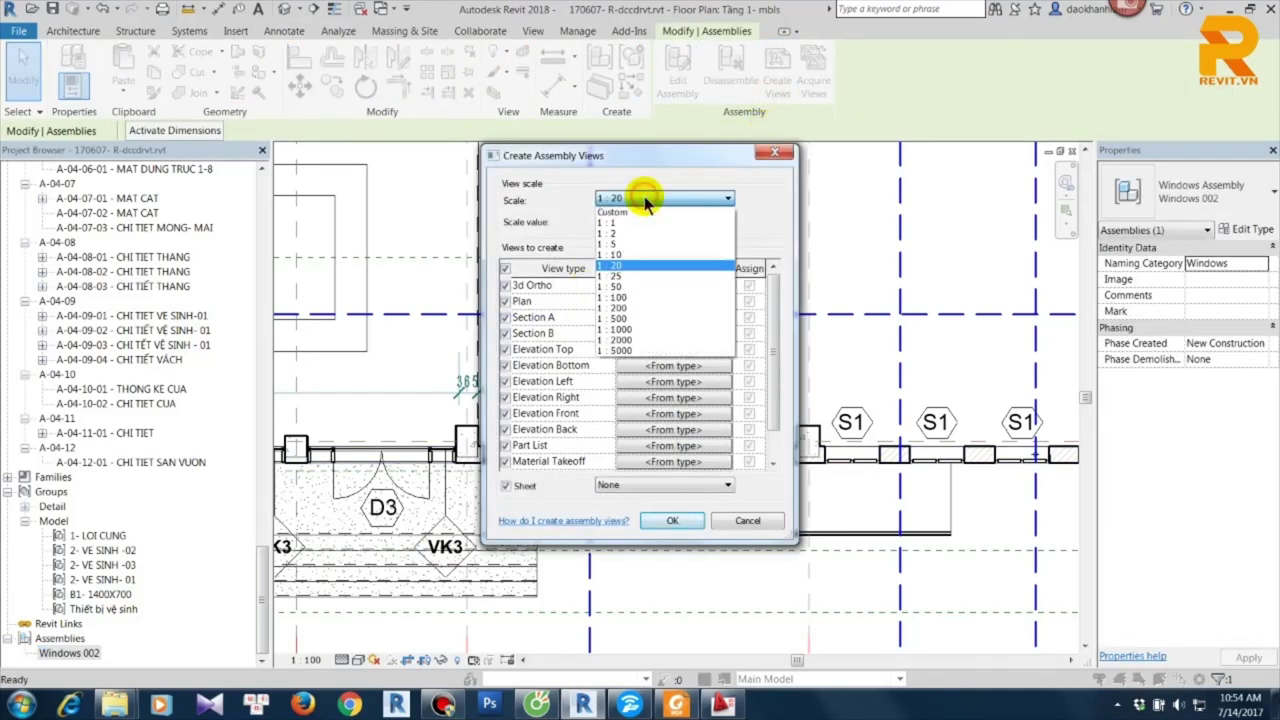
pyautogui.click(645, 199)
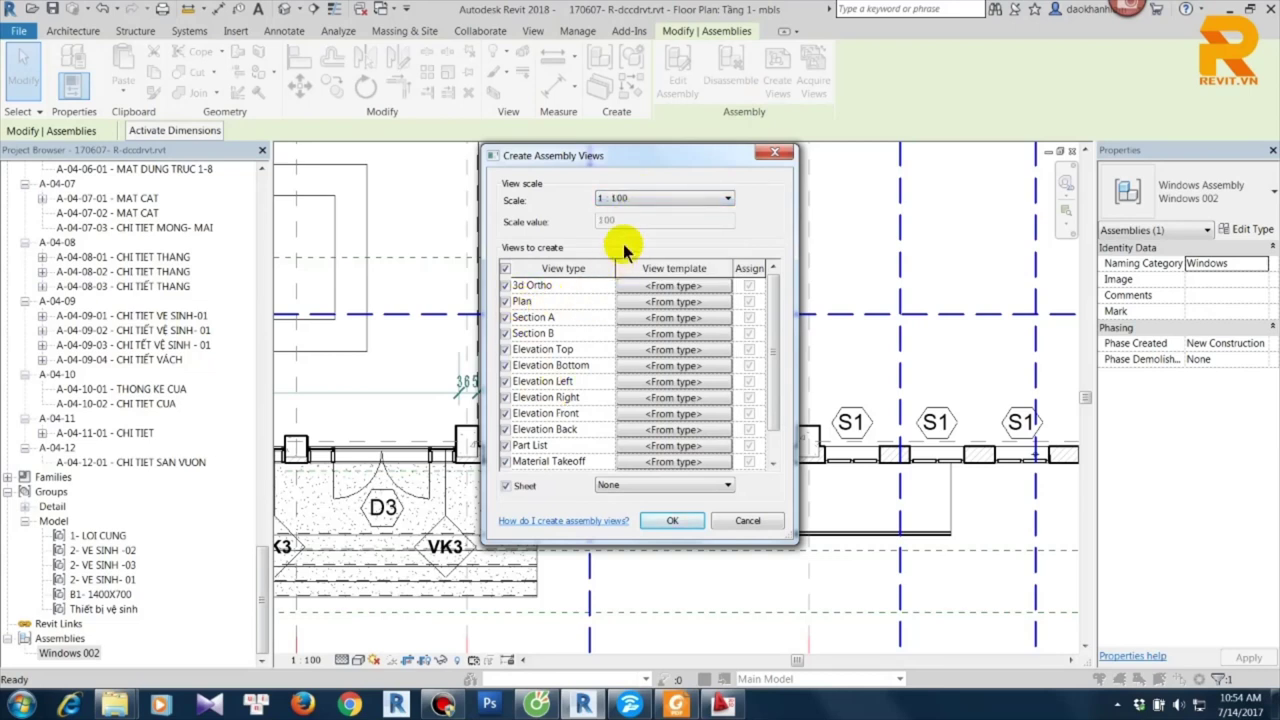
pyautogui.click(643, 198)
pyautogui.click(623, 285)
pyautogui.moveTo(777, 337)
pyautogui.mouseDown()
pyautogui.moveTo(777, 414)
pyautogui.moveTo(777, 320)
pyautogui.mouseUp()
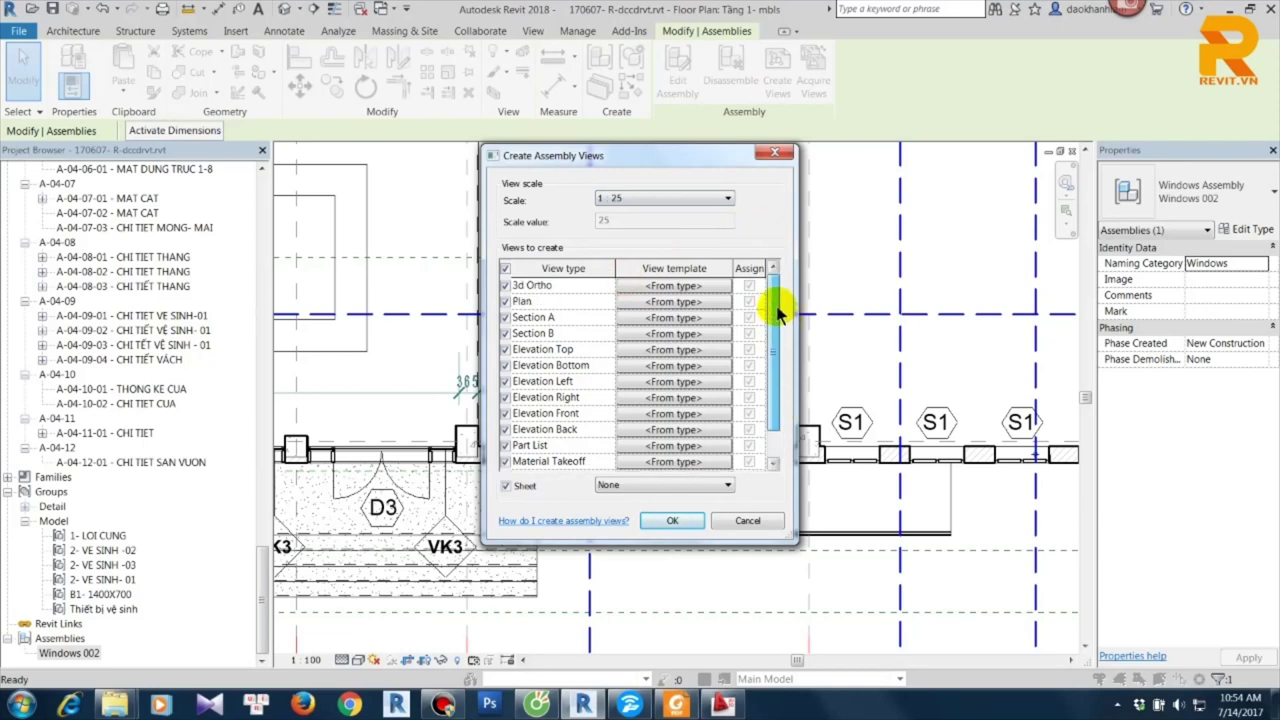
# Leave the view templates unchanged, choose the A2-DCCD title block, and create all assembly views.
pyautogui.click(665, 287)
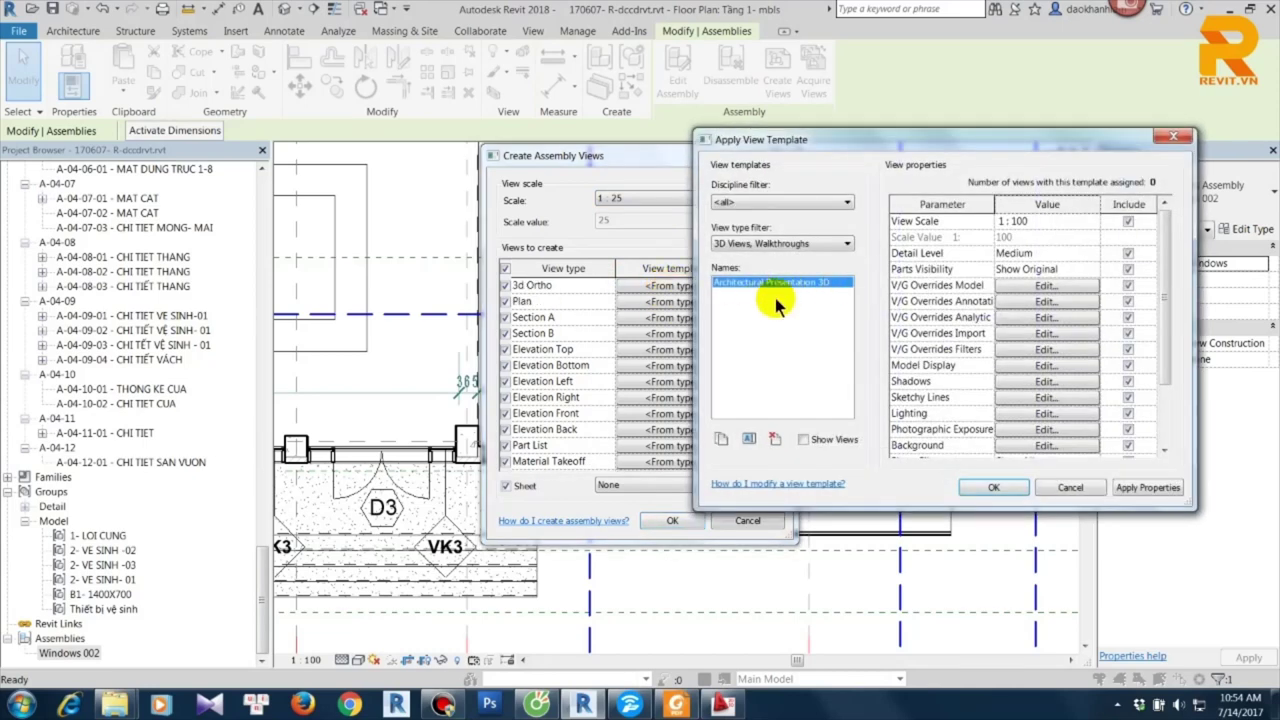
pyautogui.click(1172, 140)
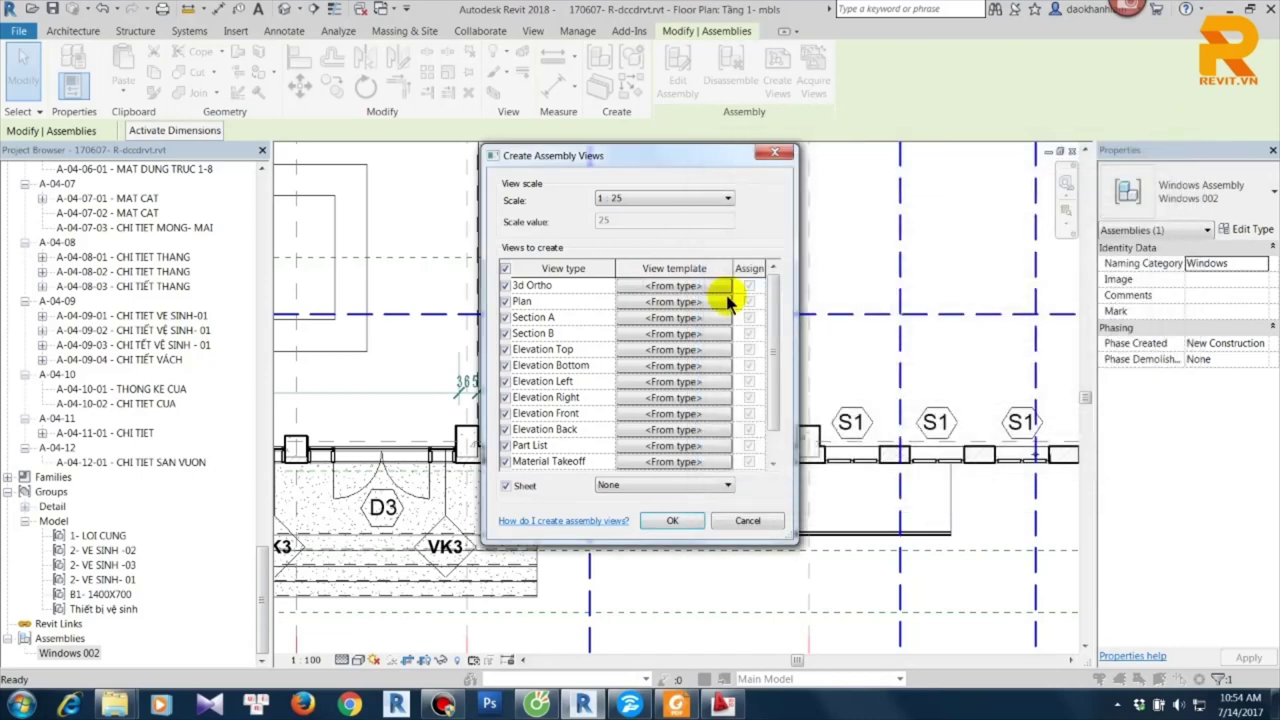
pyautogui.click(665, 317)
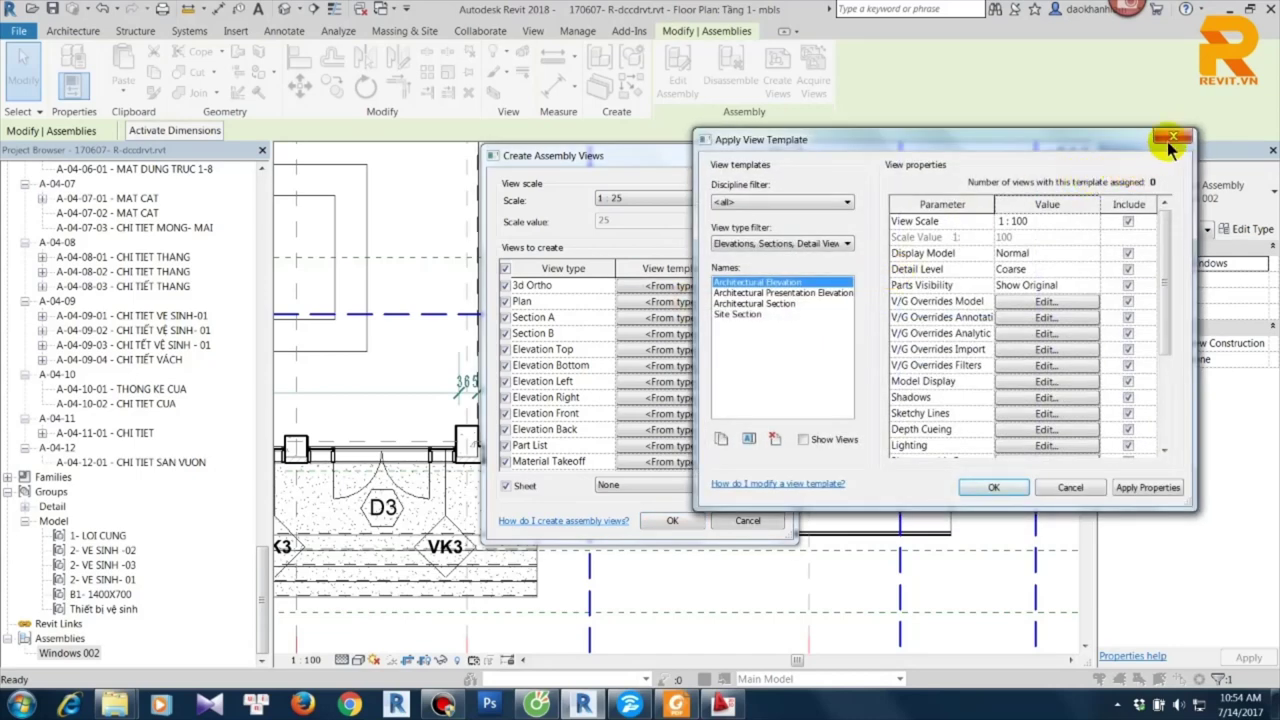
pyautogui.click(1170, 138)
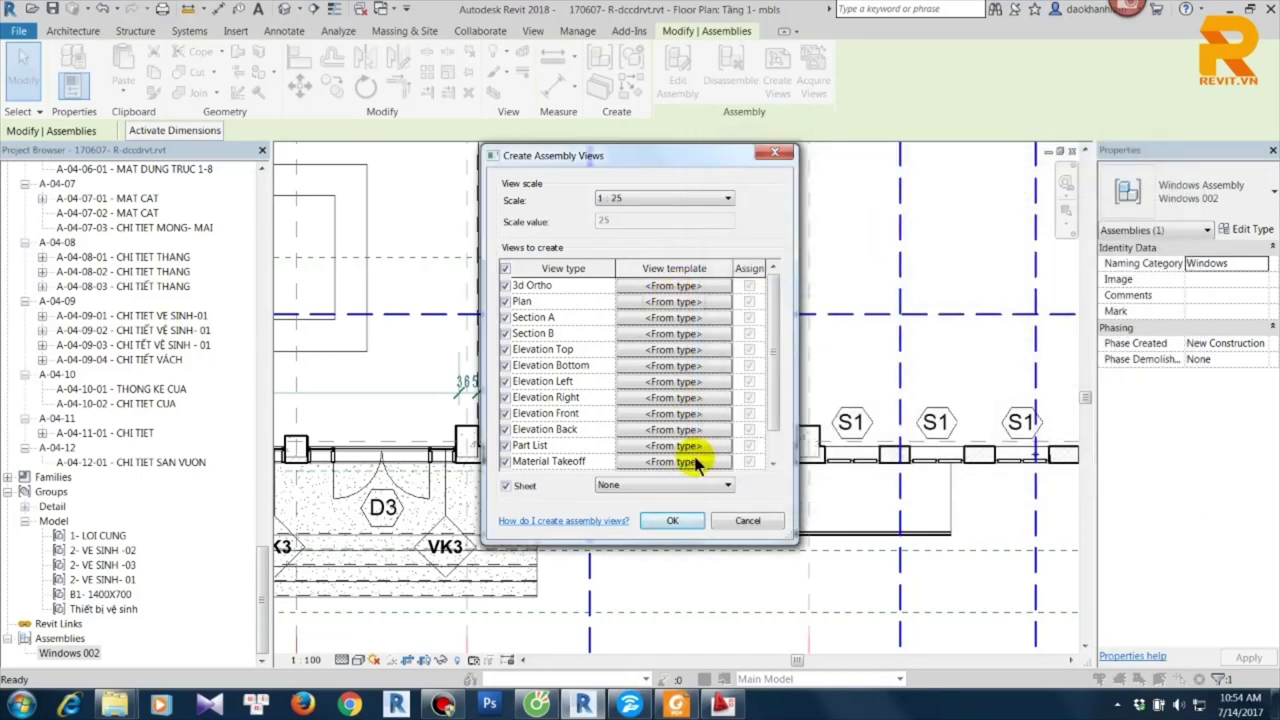
pyautogui.click(679, 487)
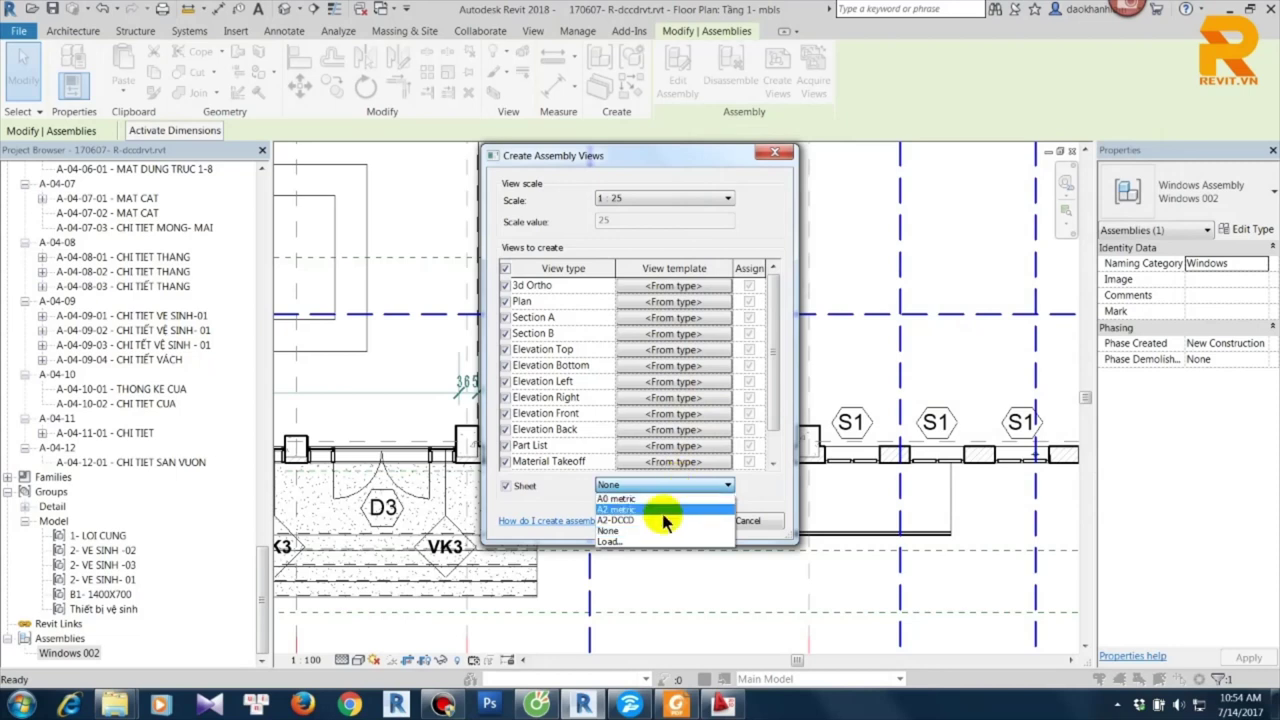
pyautogui.click(659, 521)
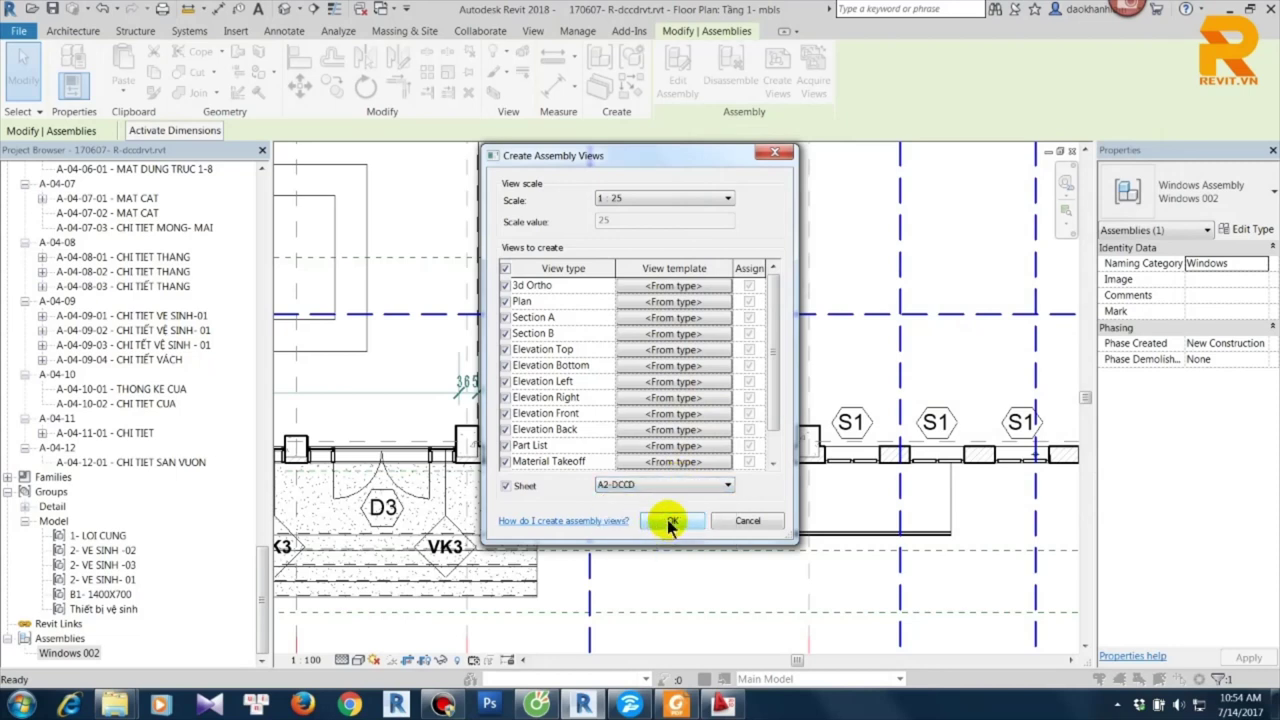
pyautogui.click(667, 521)
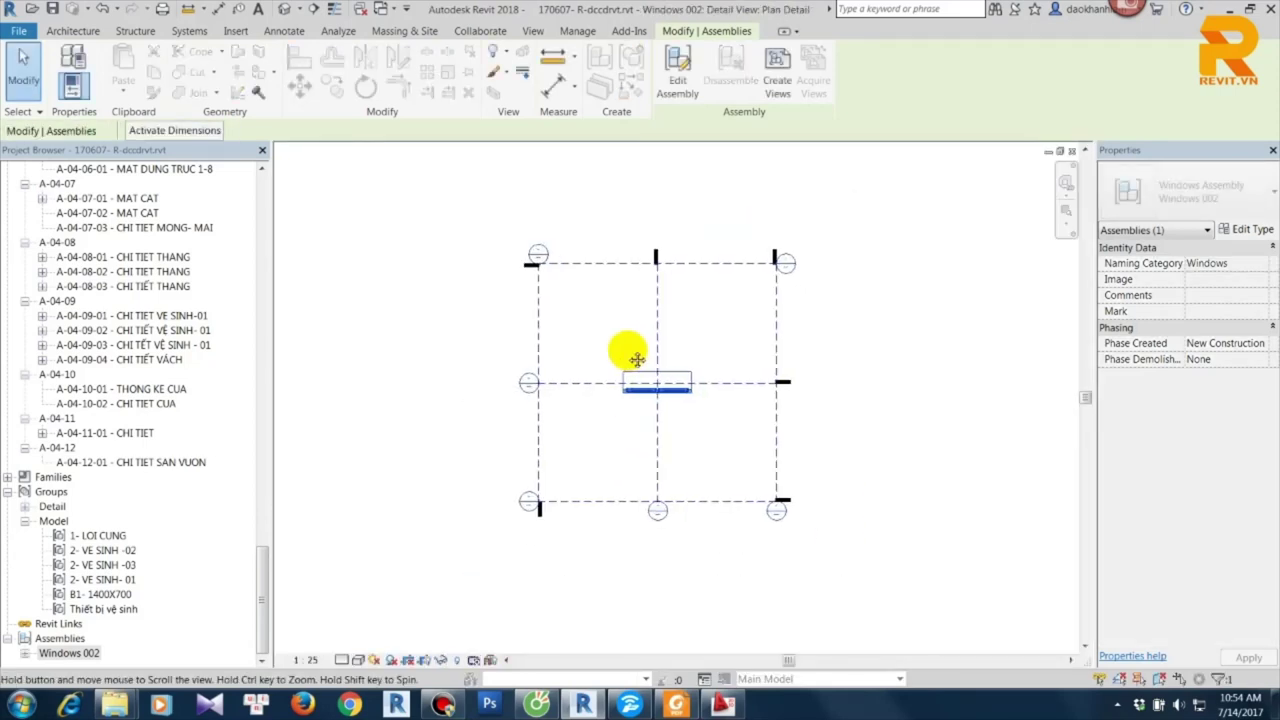
# Deselect the assembly in the newly opened Plan Detail view.
pyautogui.scroll(-2, 651, 337)
pyautogui.click(678, 345)
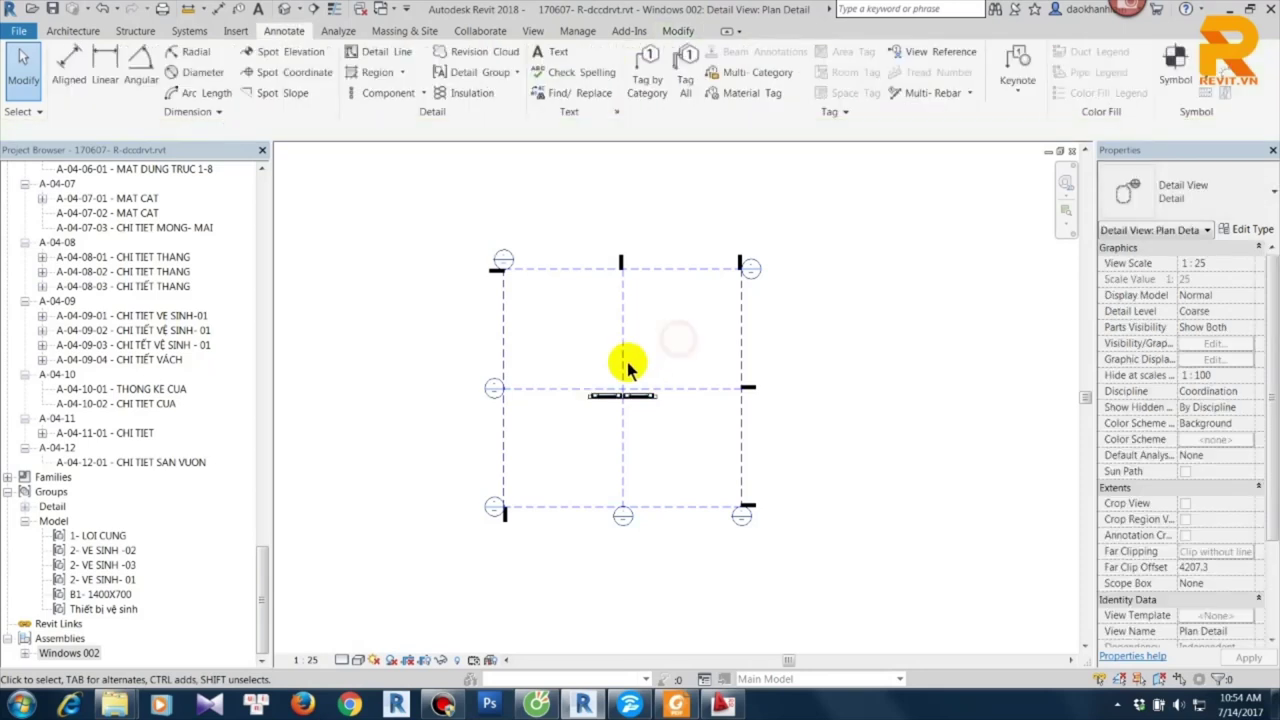
pyautogui.scroll(3, 628, 410)
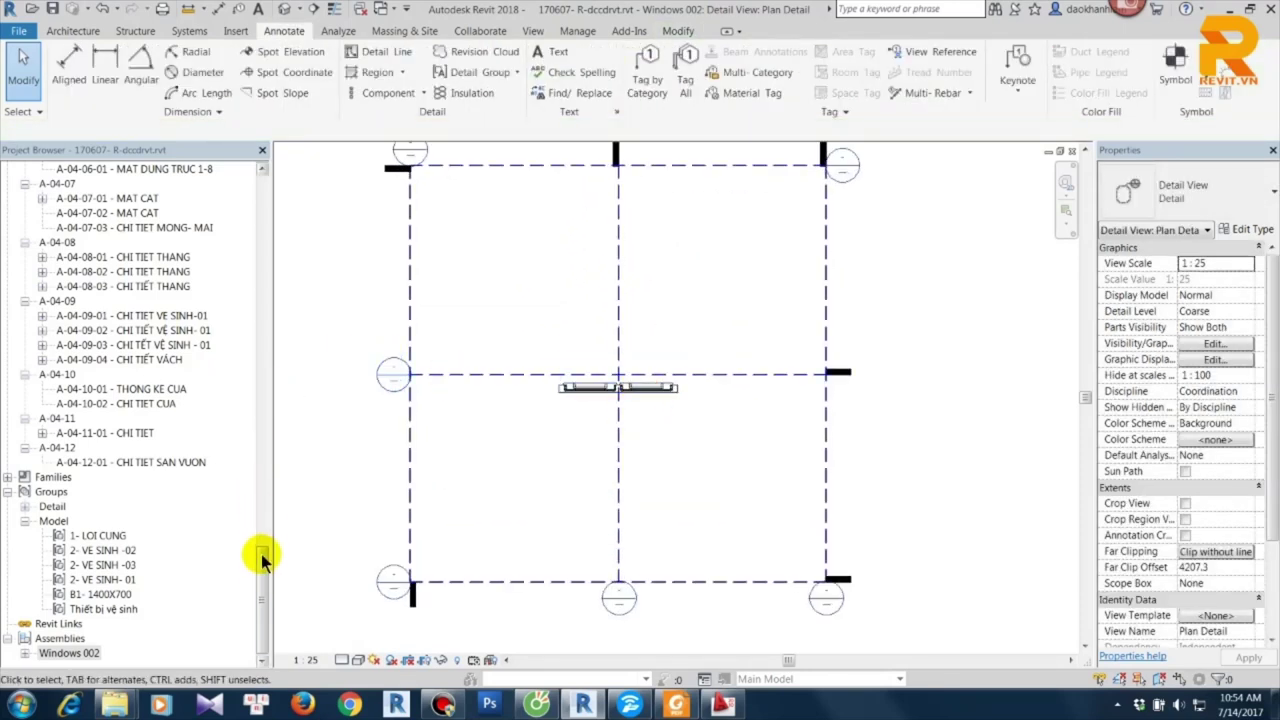
pyautogui.moveTo(261, 554)
pyautogui.mouseDown()
pyautogui.moveTo(257, 543)
pyautogui.moveTo(265, 574)
pyautogui.mouseUp()
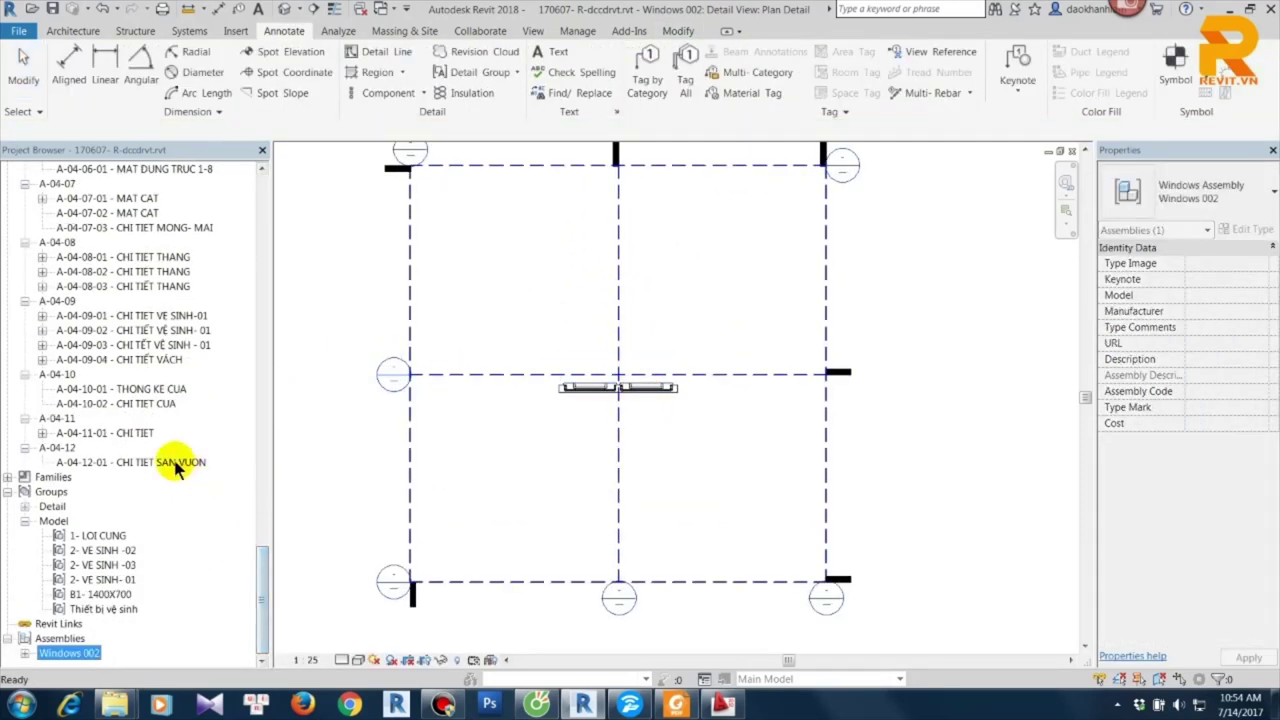
# Open sheet A-04-10-02 CHI TIET CUA and place the Windows 002 3D Ortho view in its upper-left area.
pyautogui.doubleClick(163, 404)
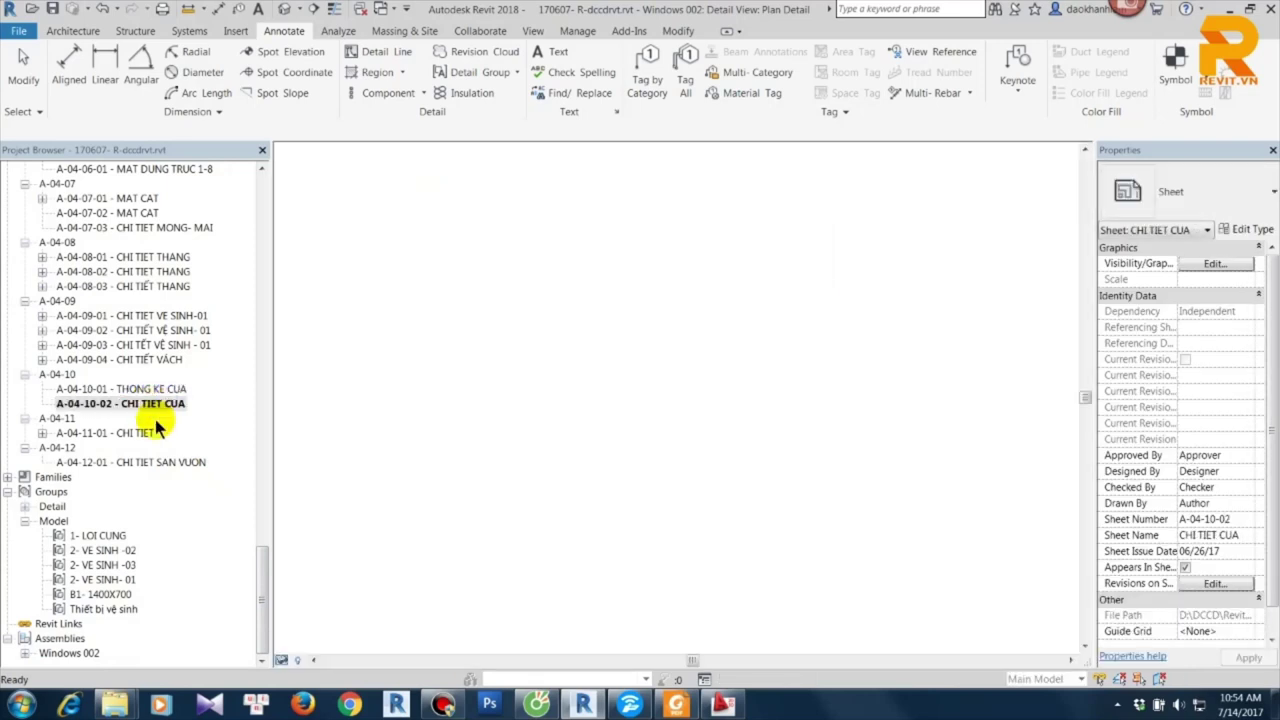
pyautogui.click(24, 653)
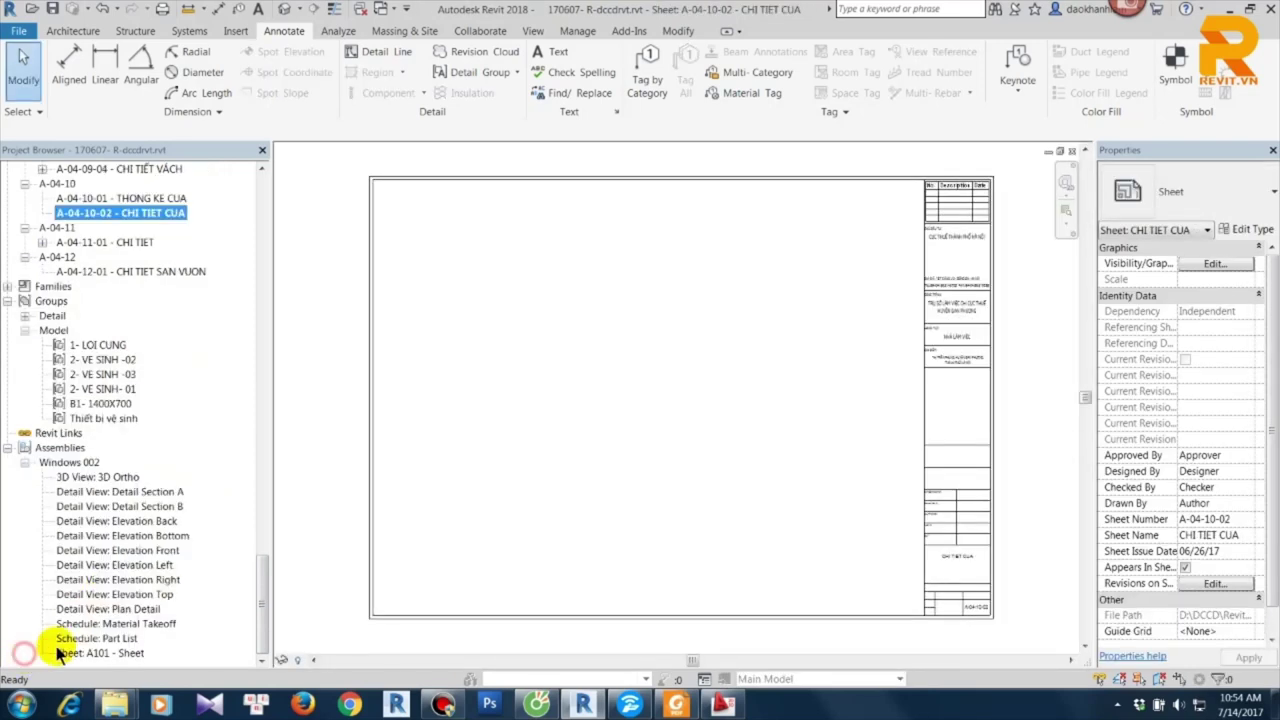
pyautogui.click(135, 478)
pyautogui.click(450, 415)
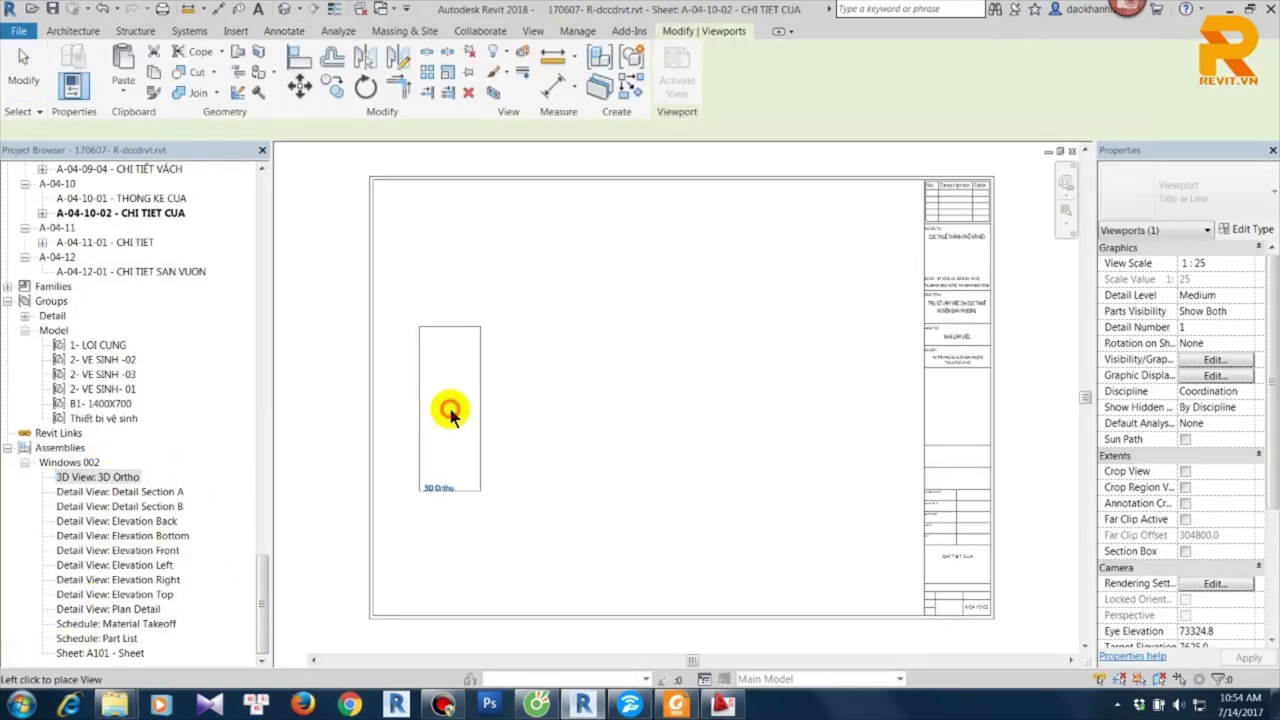
pyautogui.moveTo(455, 410)
pyautogui.mouseDown()
pyautogui.moveTo(806, 491)
pyautogui.moveTo(563, 290)
pyautogui.mouseUp()
pyautogui.click(747, 493)
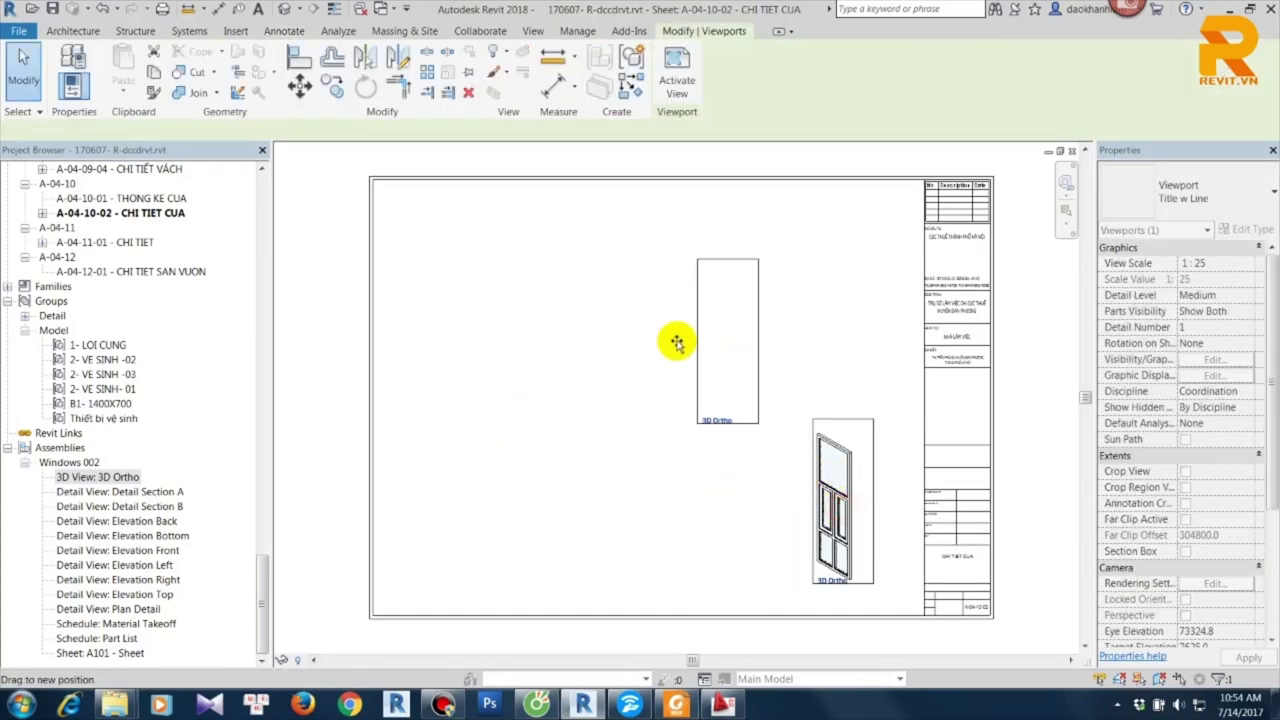
pyautogui.click(619, 334)
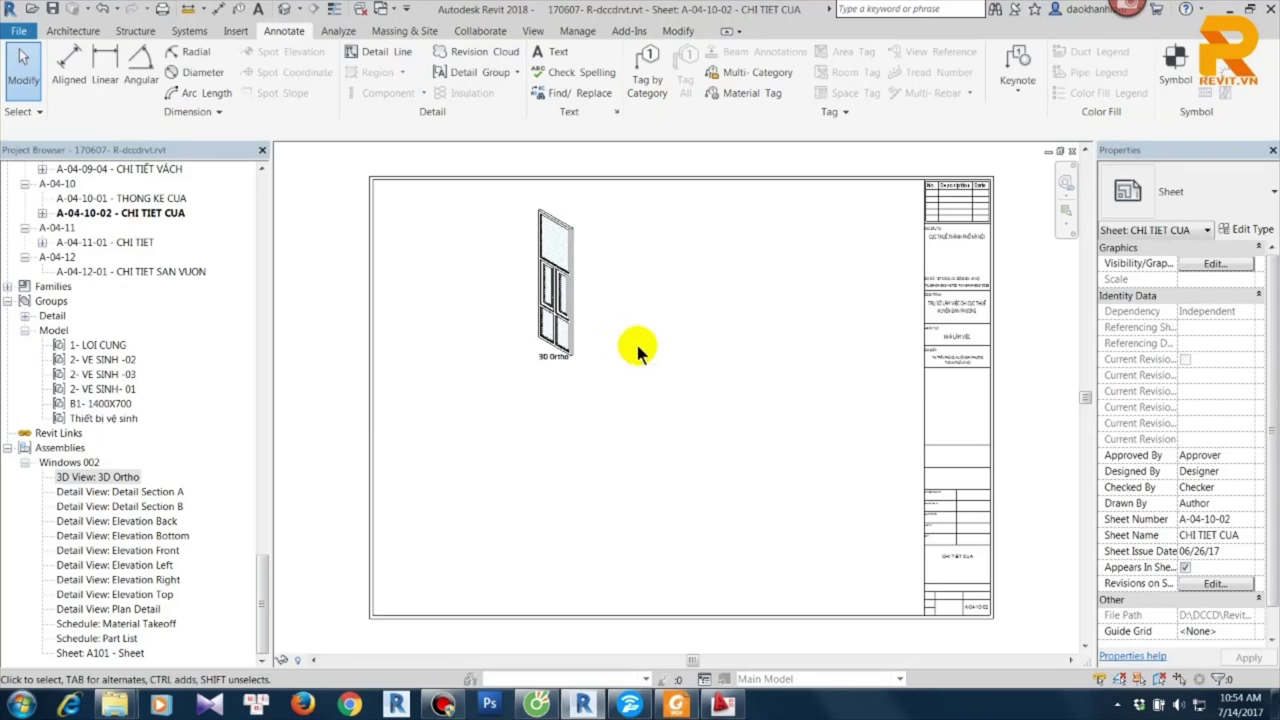
pyautogui.press('l')
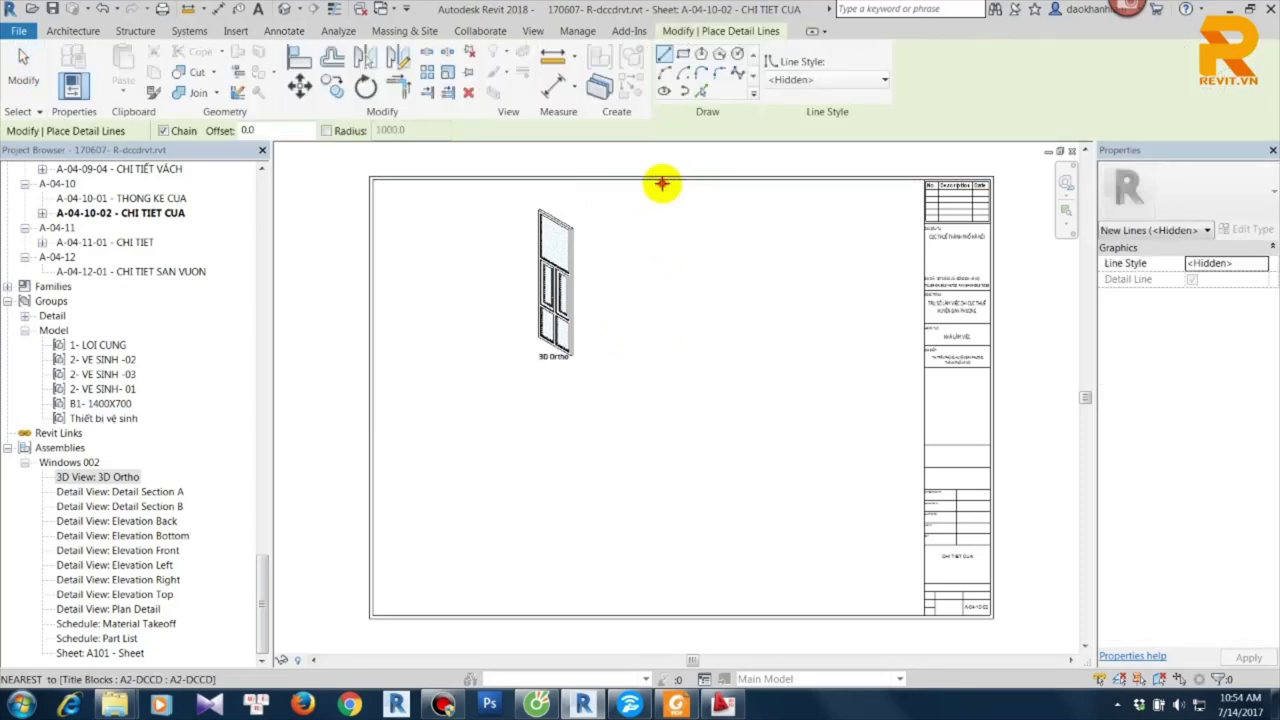
# Draw one vertical and one horizontal hidden-style detail line across the sheet.
pyautogui.click(662, 183)
pyautogui.click(663, 609)
pyautogui.press('Escape')
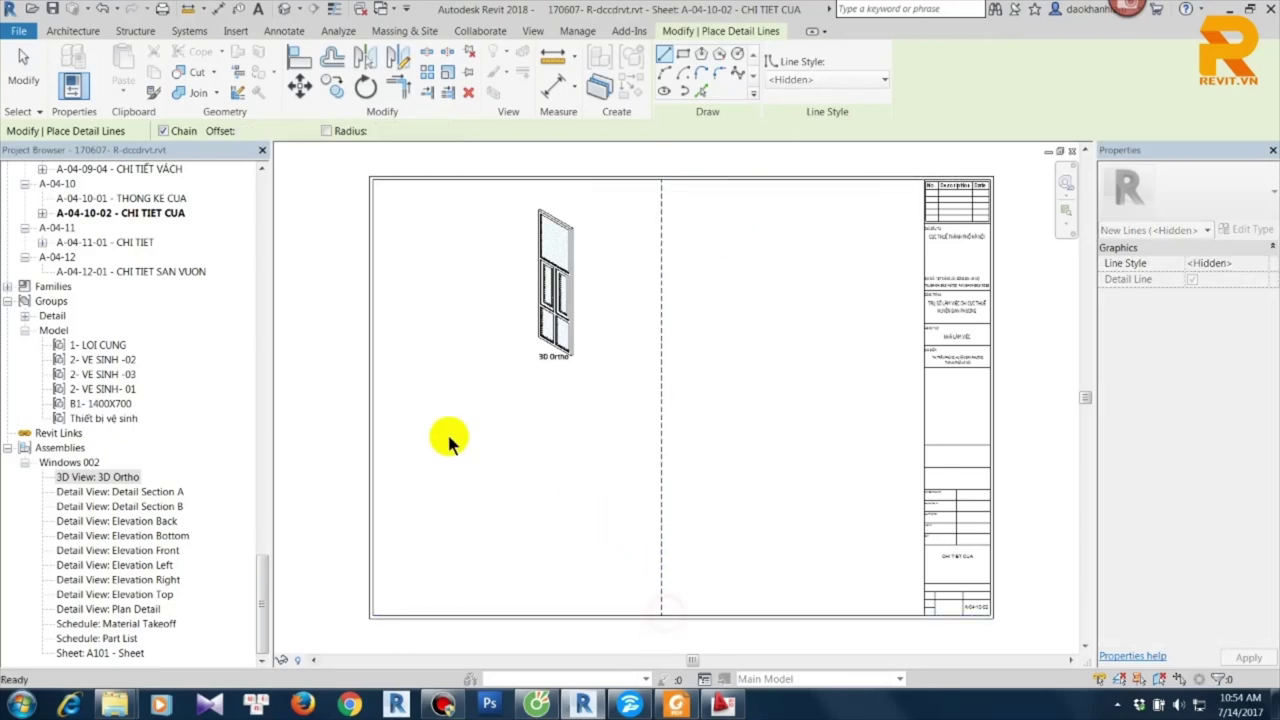
pyautogui.click(372, 397)
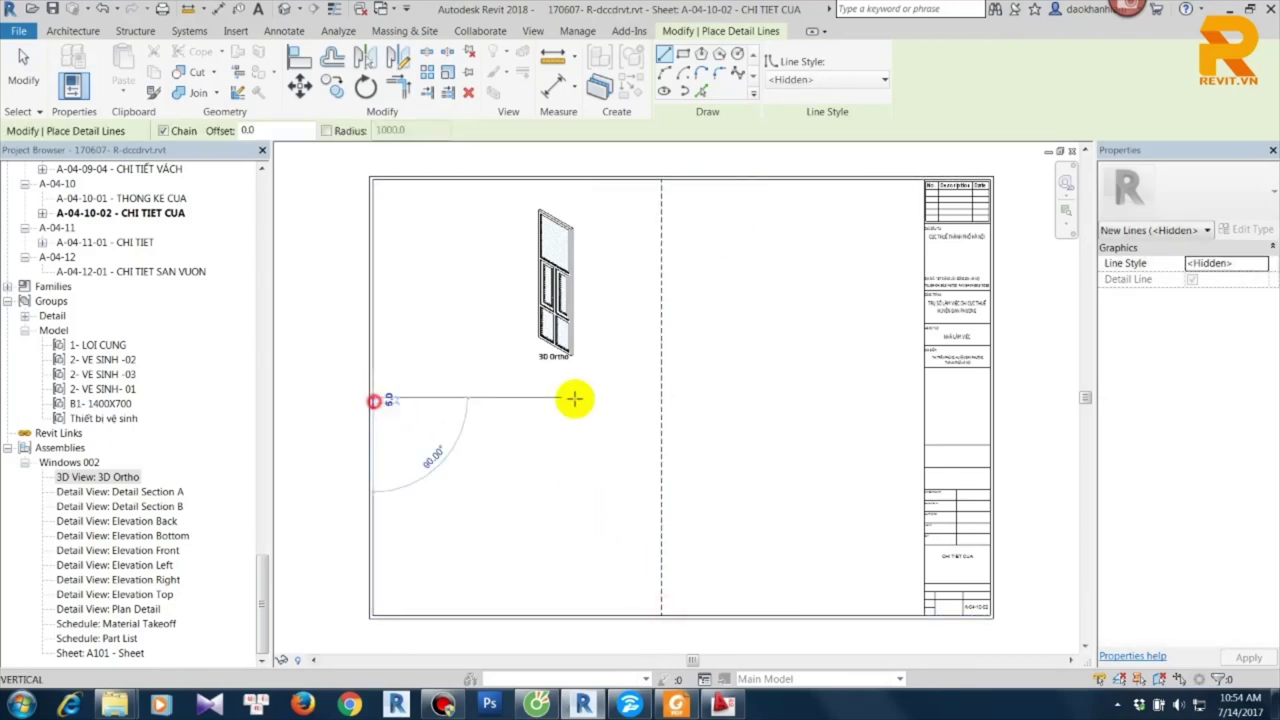
pyautogui.click(912, 397)
pyautogui.press('Escape')
pyautogui.press('Escape')
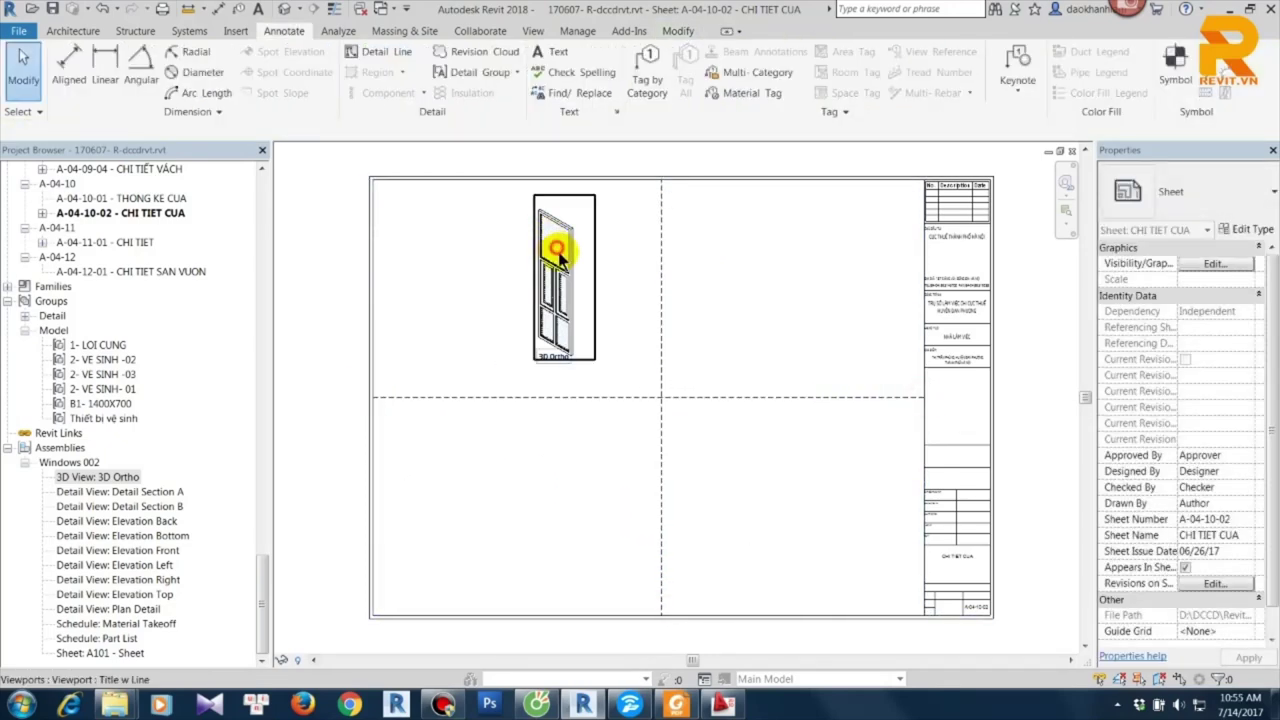
# Move the 3D Ortho viewport into the upper-right quadrant beside the line intersection.
pyautogui.moveTo(558, 255); pyautogui.dragTo(624, 292)
pyautogui.scroll(2, 624, 292)
pyautogui.moveTo(571, 306); pyautogui.dragTo(645, 323, button='middle')
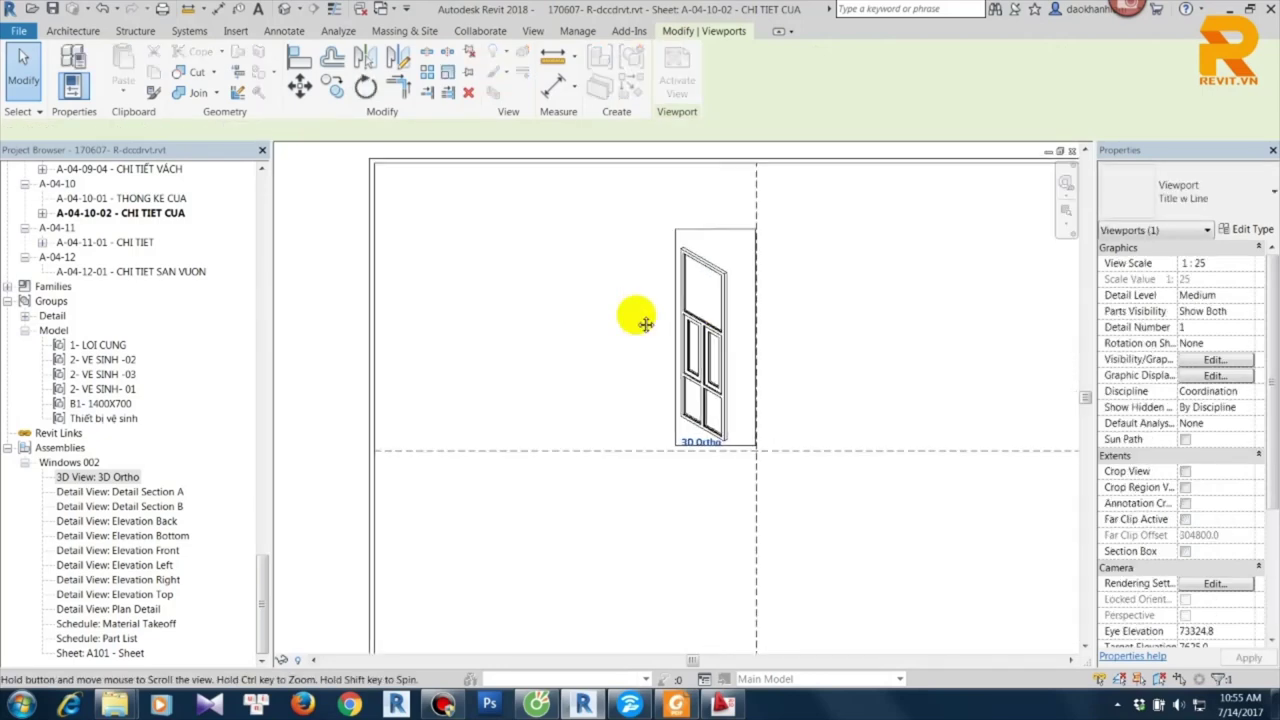
pyautogui.click(170, 491)
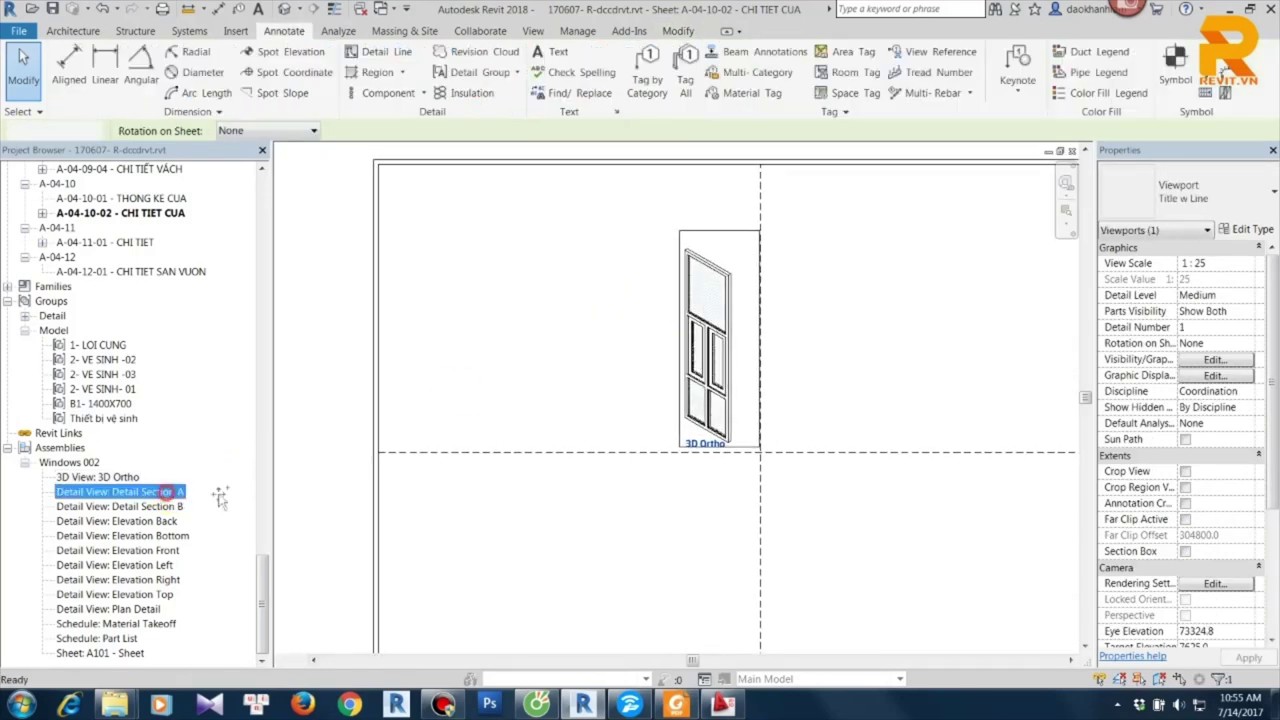
# Place Detail Section A on the sheet, undo it, and delete the Detail Section A view.
pyautogui.click(488, 352)
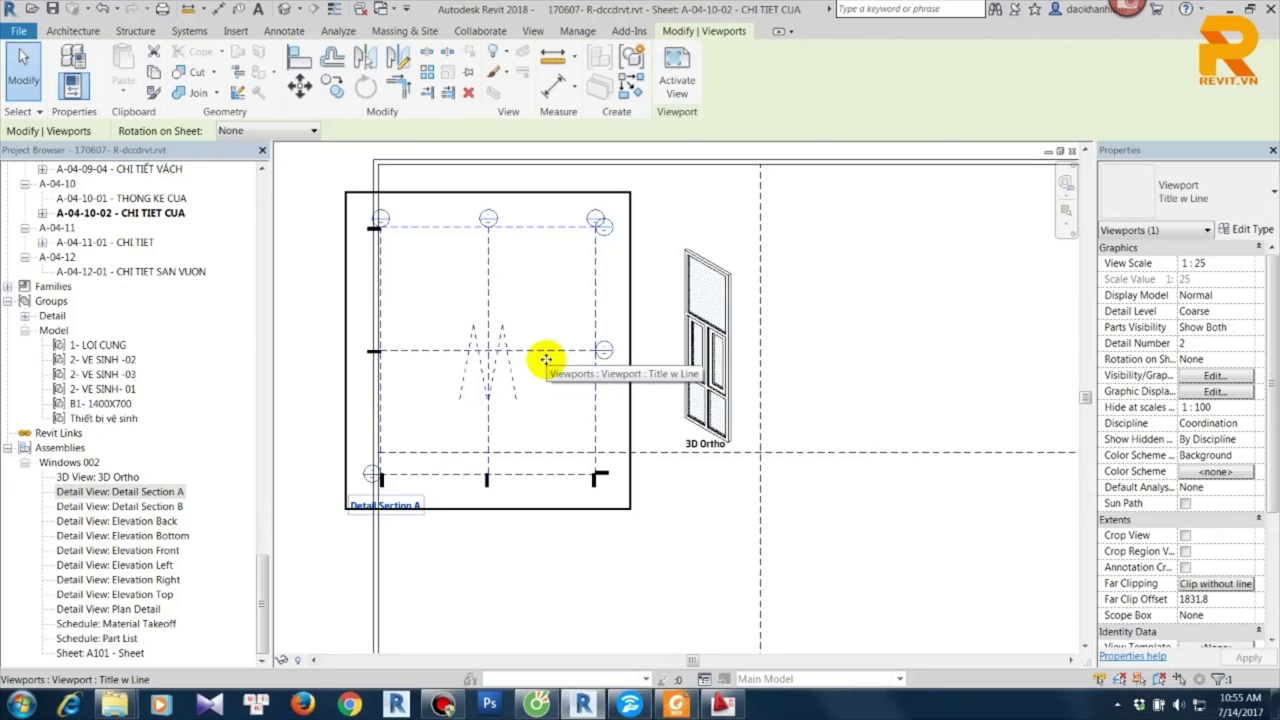
pyautogui.hotkey('ctrl', 'z')
pyautogui.rightClick(137, 495)
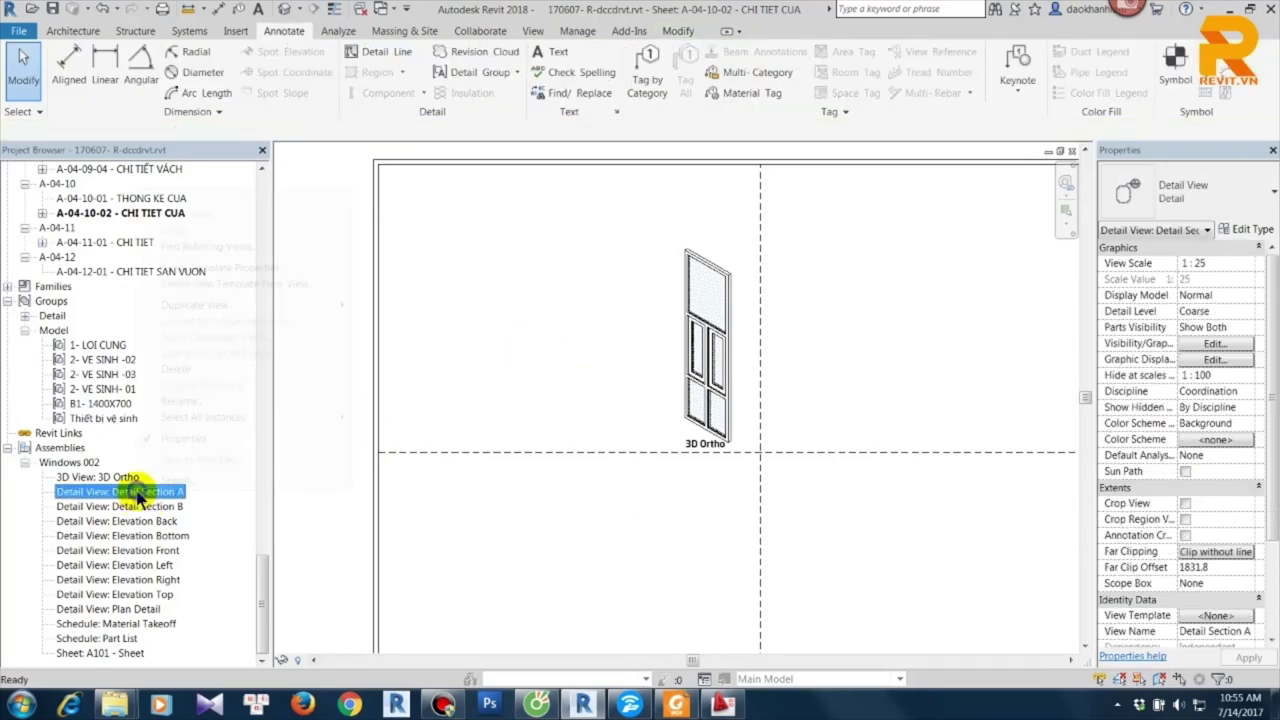
pyautogui.click(177, 368)
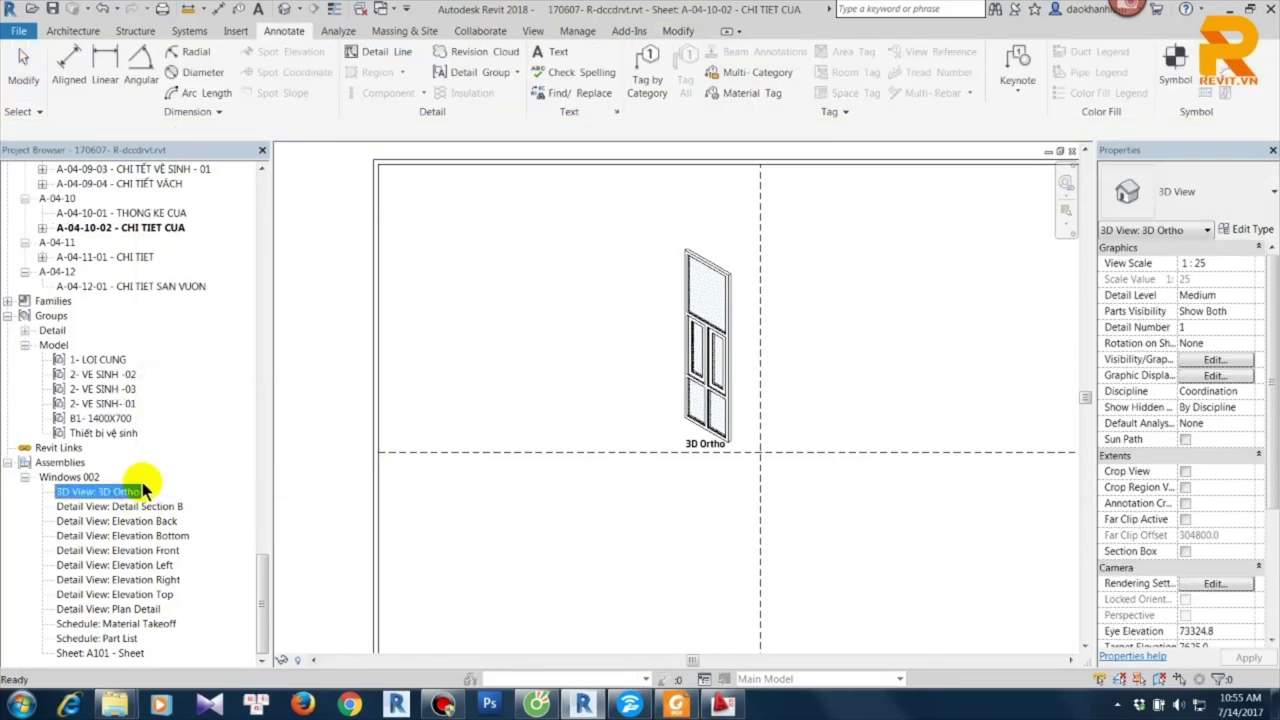
# Open Detail Section B, then return to sheet A-04-10-02 CHI TIET CUA.
pyautogui.doubleClick(139, 506)
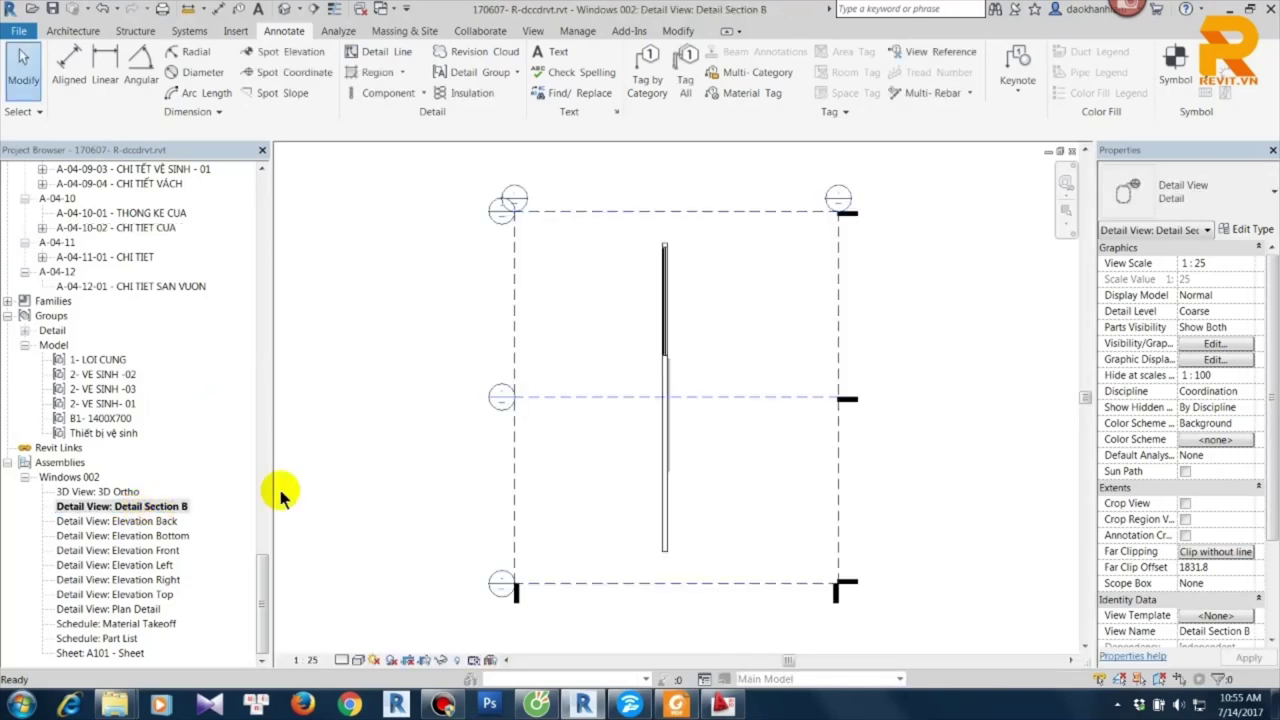
pyautogui.scroll(3, 680, 360)
pyautogui.scroll(-3, 651, 377)
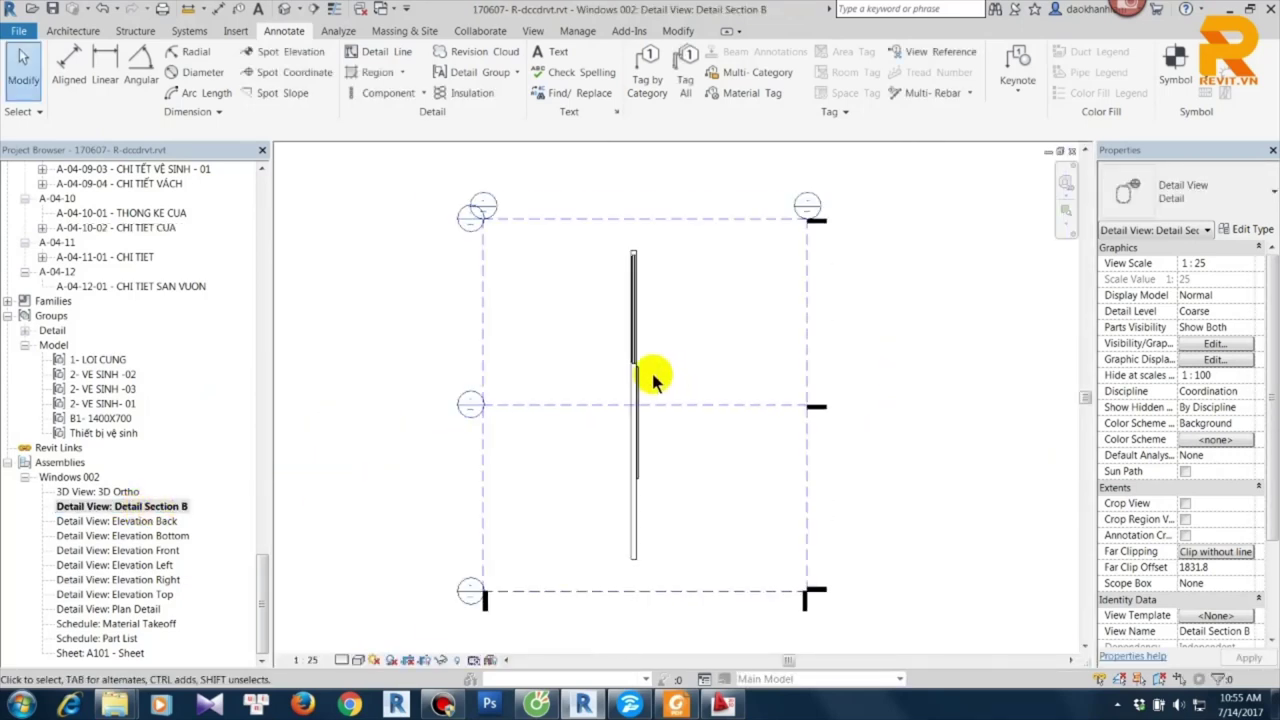
pyautogui.click(258, 570)
pyautogui.click(125, 652)
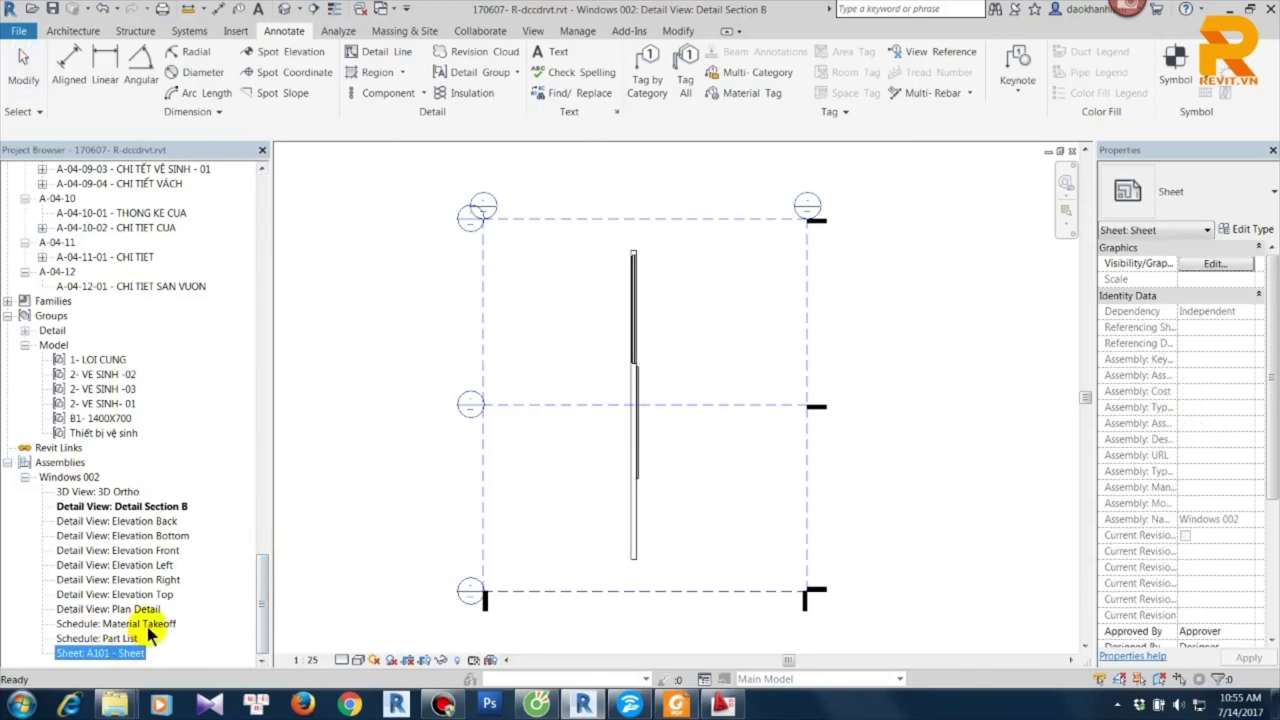
pyautogui.click(155, 228)
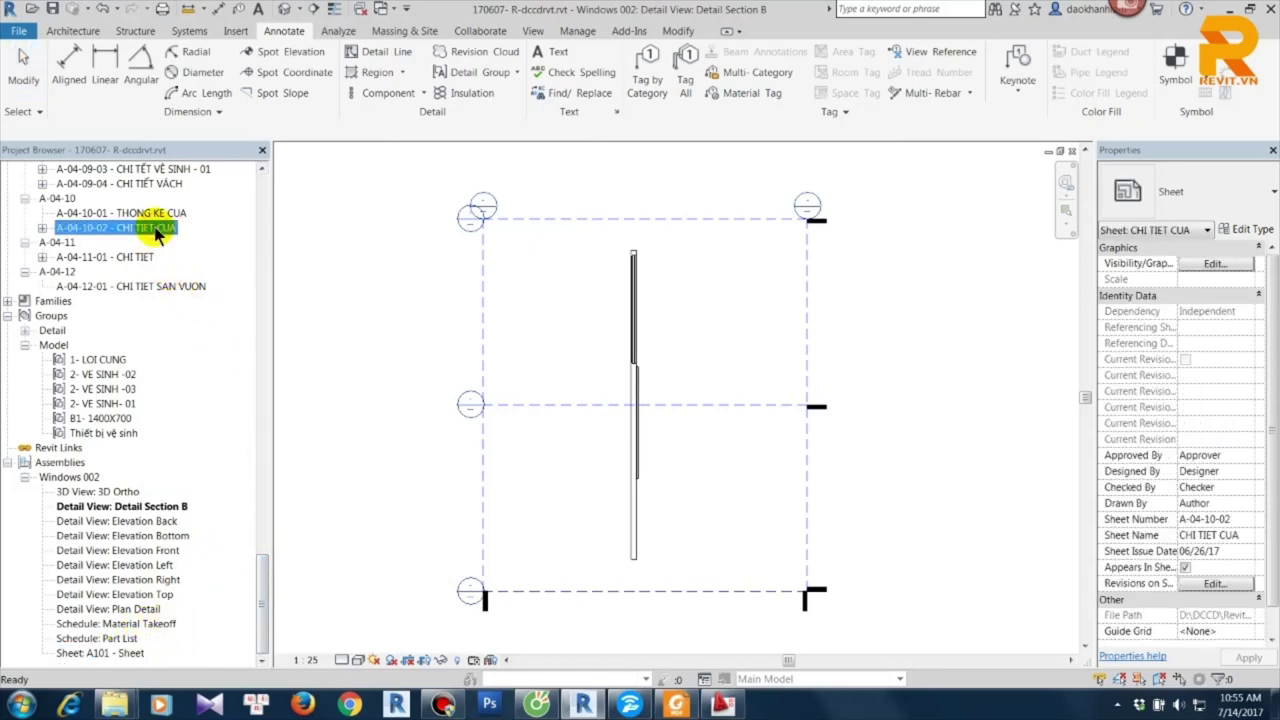
pyautogui.doubleClick(155, 228)
# Place Detail Section B in the sheet's upper-left zone and activate its viewport.
pyautogui.click(120, 506)
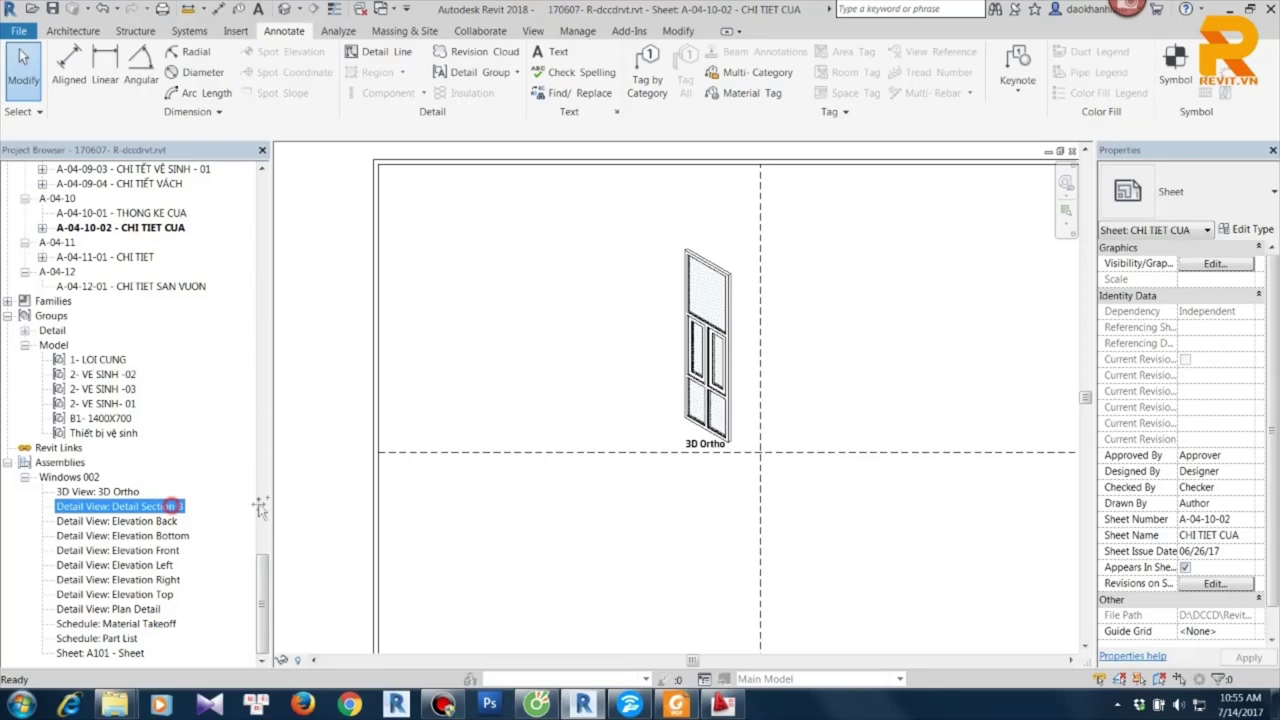
pyautogui.click(600, 385)
pyautogui.scroll(2, 593, 316)
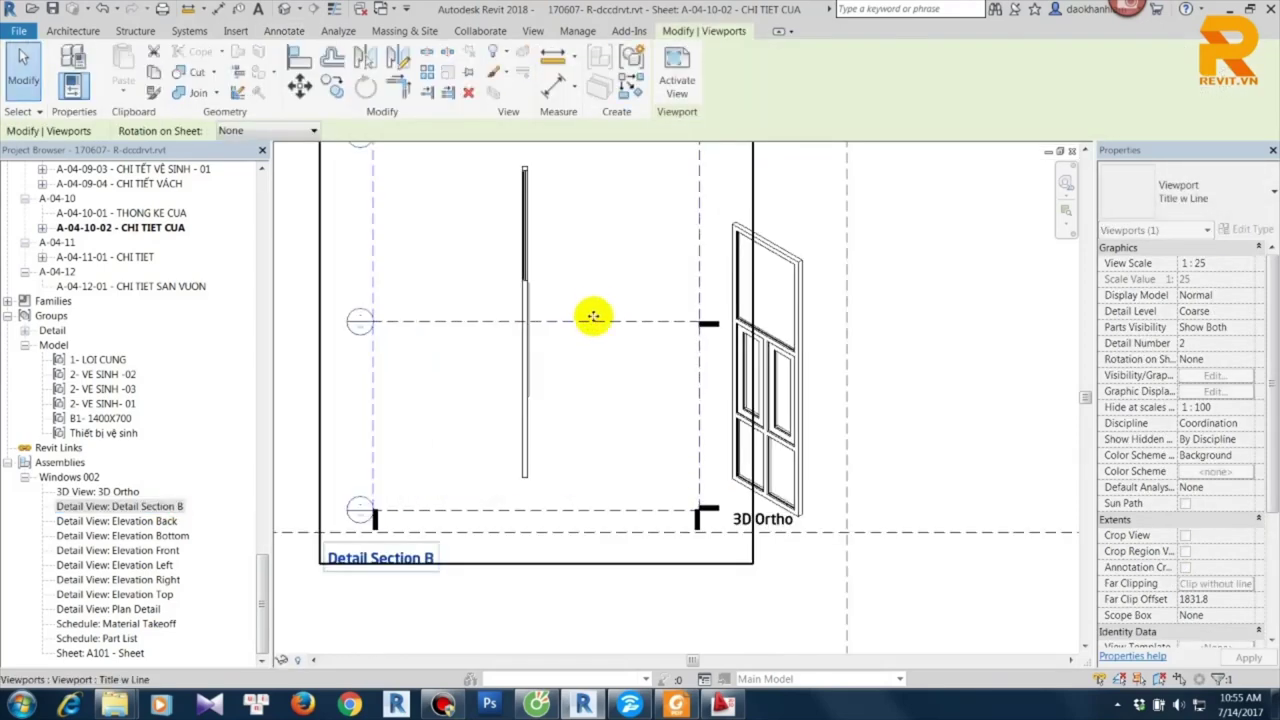
pyautogui.scroll(1, 609, 420)
pyautogui.scroll(-1, 600, 451)
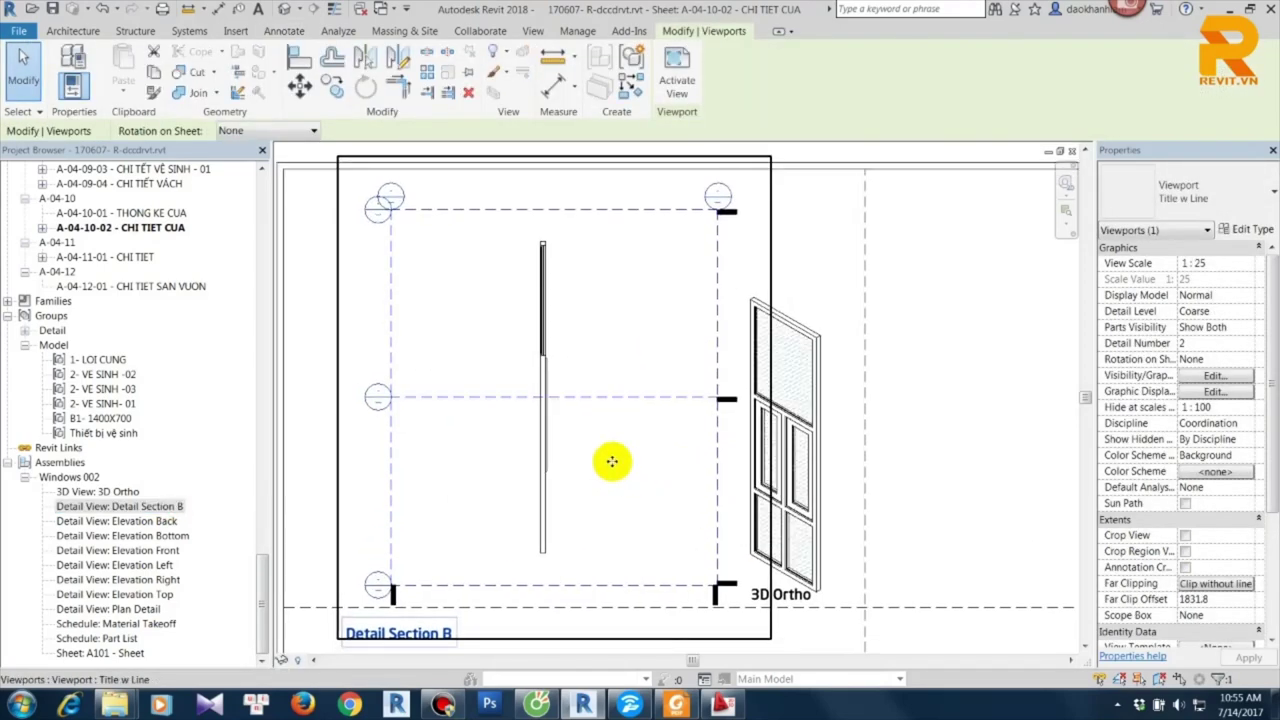
pyautogui.doubleClick(586, 437)
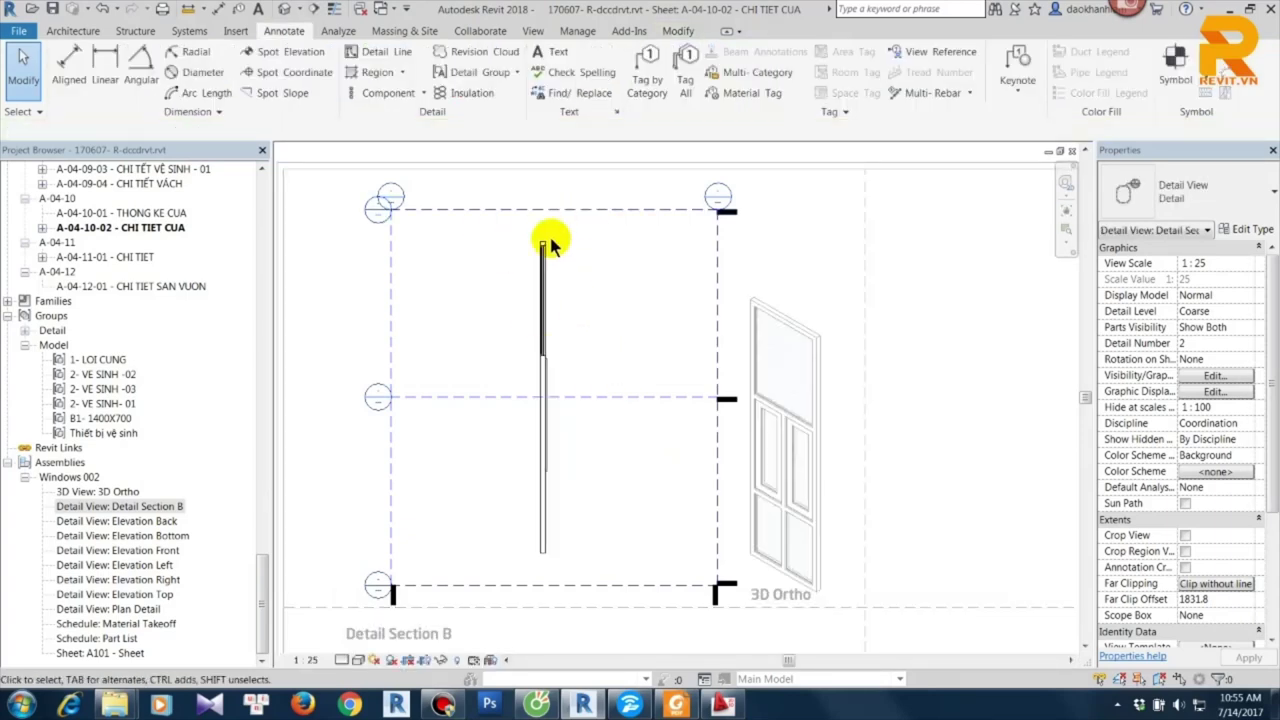
pyautogui.scroll(-2, 625, 440)
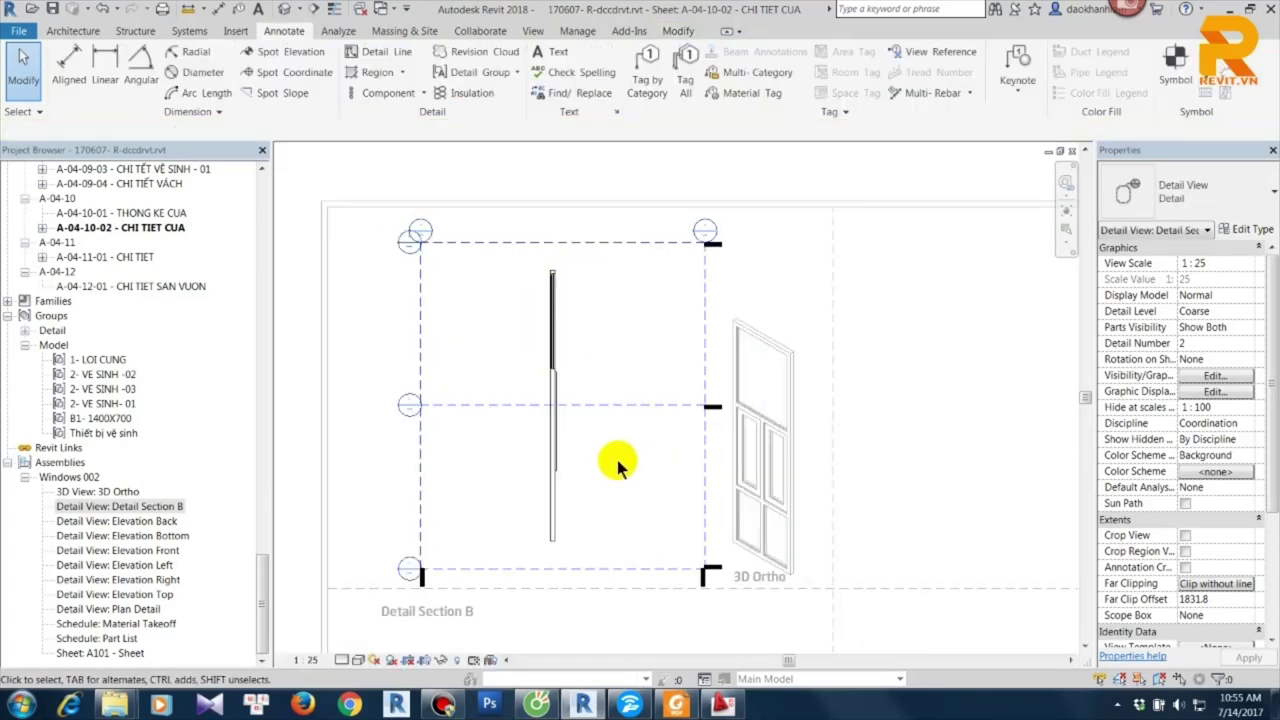
pyautogui.rightClick(805, 275)
# Deactivate the viewport, skip saving, and swap a placed Elevation Back for Elevation Front beside the 3D view.
pyautogui.click(848, 262)
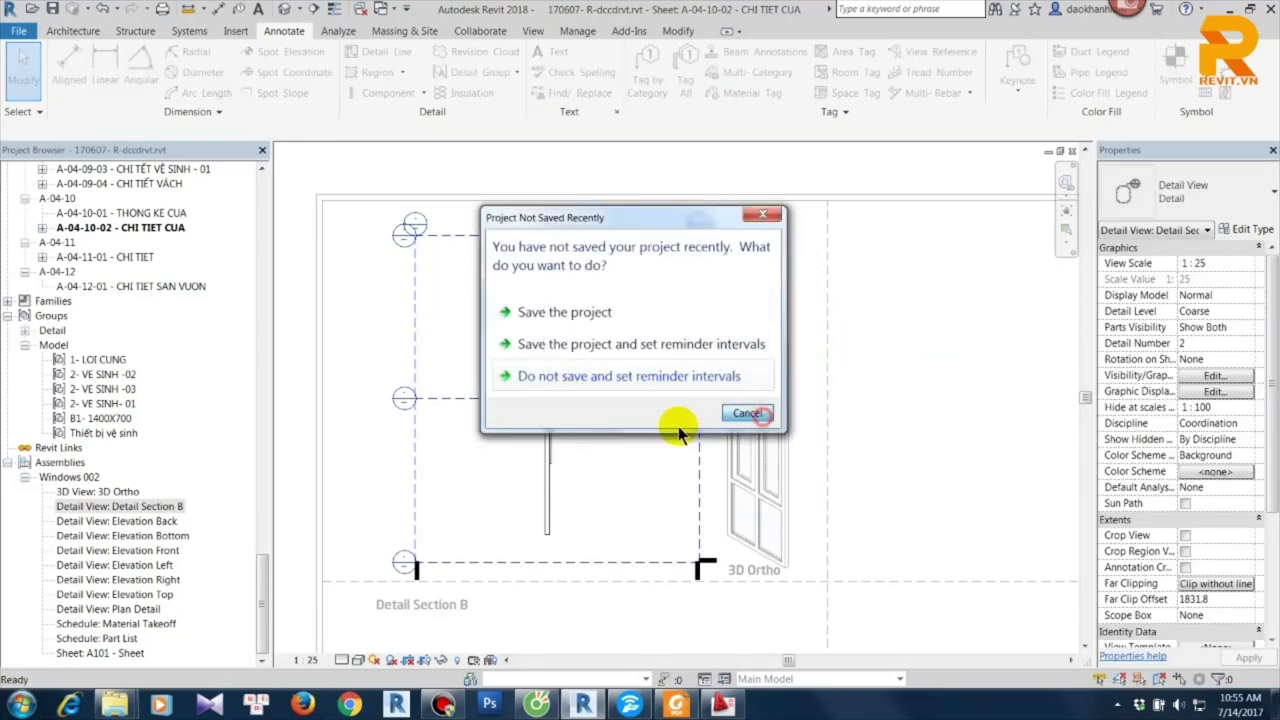
pyautogui.click(166, 522)
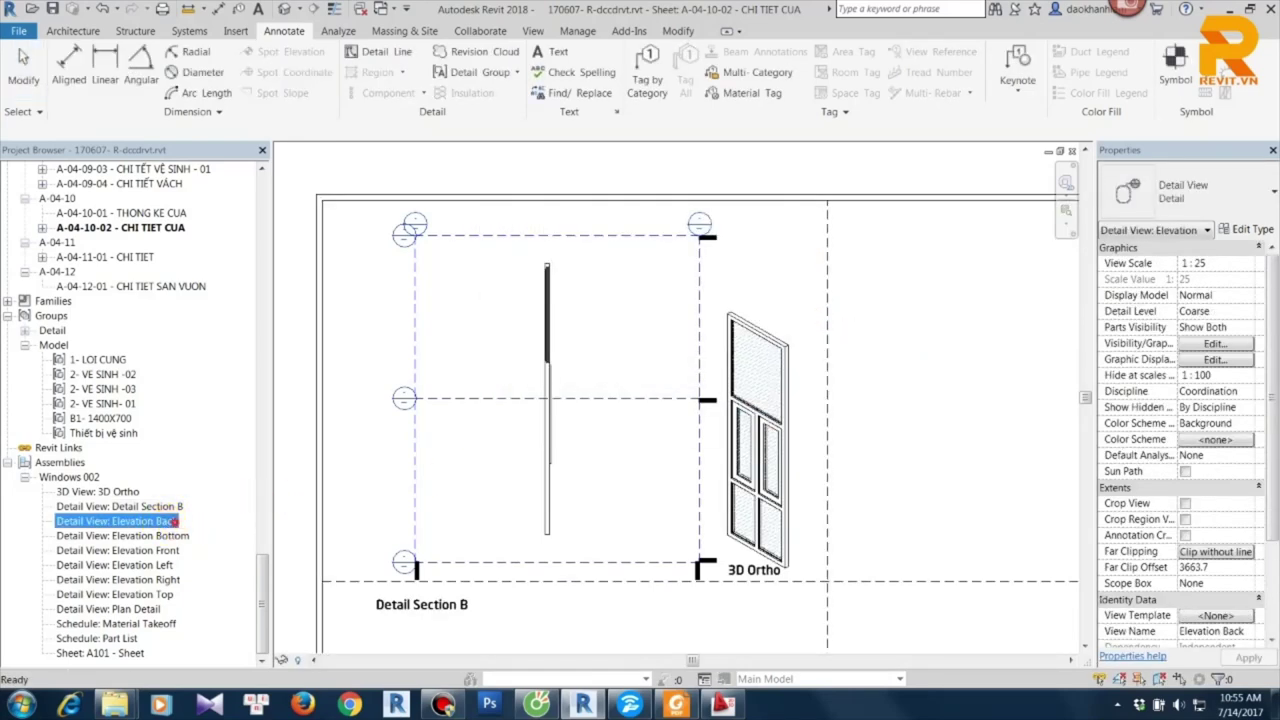
pyautogui.click(878, 391)
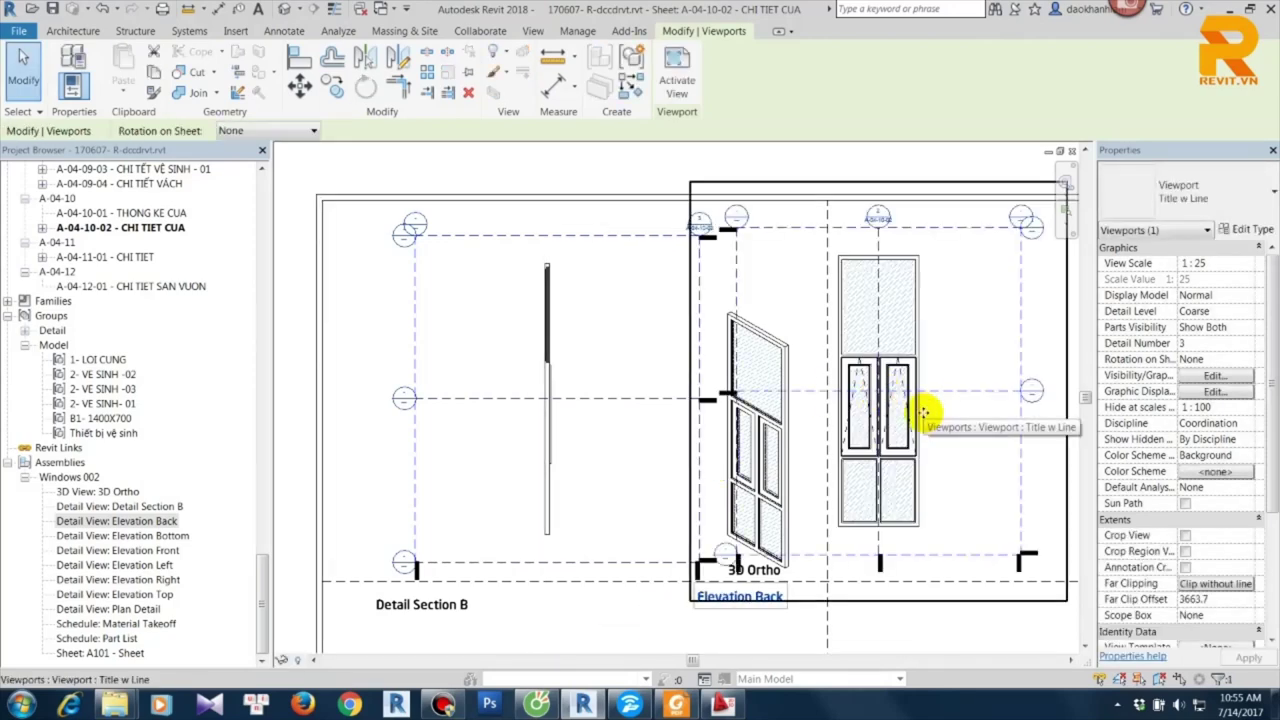
pyautogui.scroll(4, 922, 420)
pyautogui.scroll(-2, 919, 434)
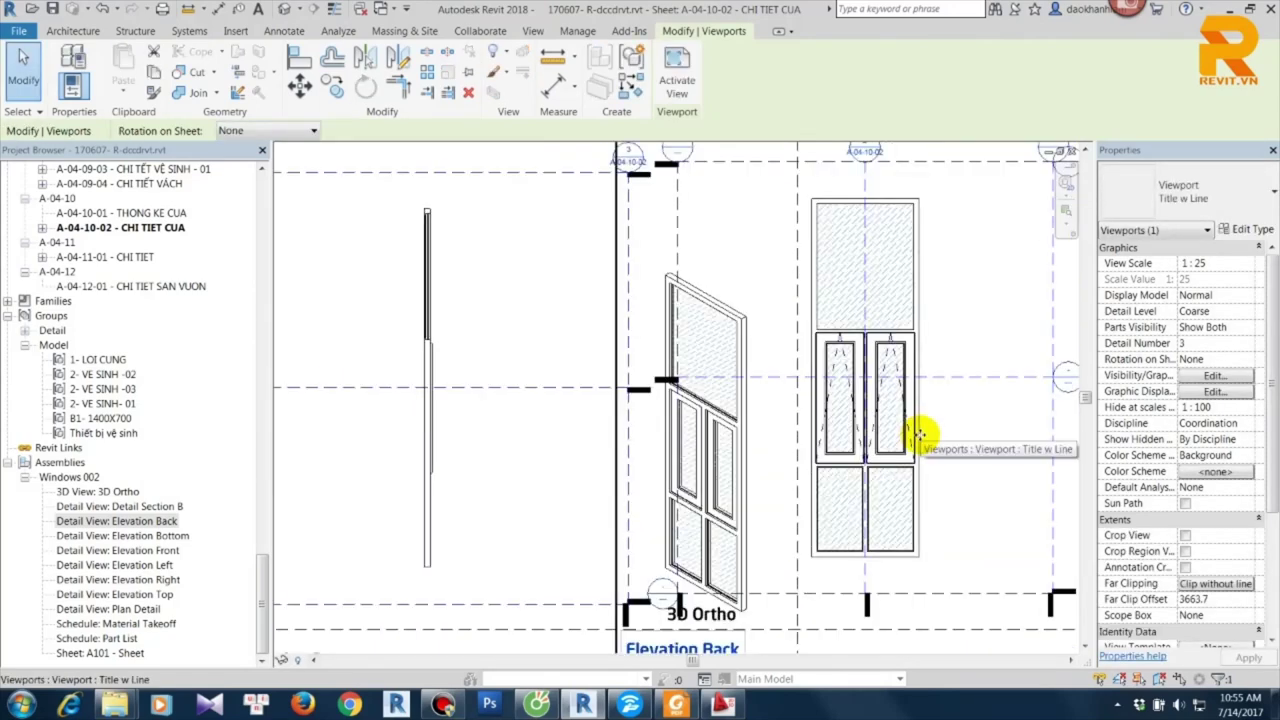
pyautogui.scroll(-2, 918, 434)
pyautogui.scroll(1, 800, 400)
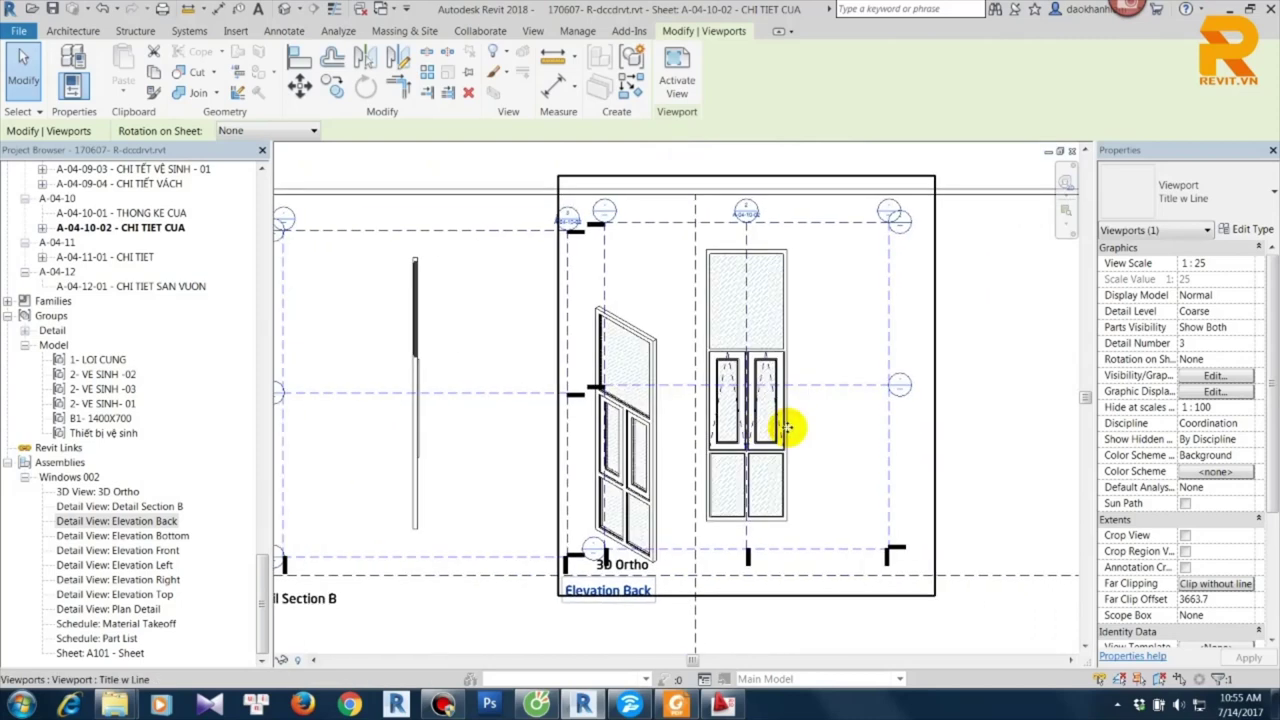
pyautogui.press('Delete')
pyautogui.click(165, 551)
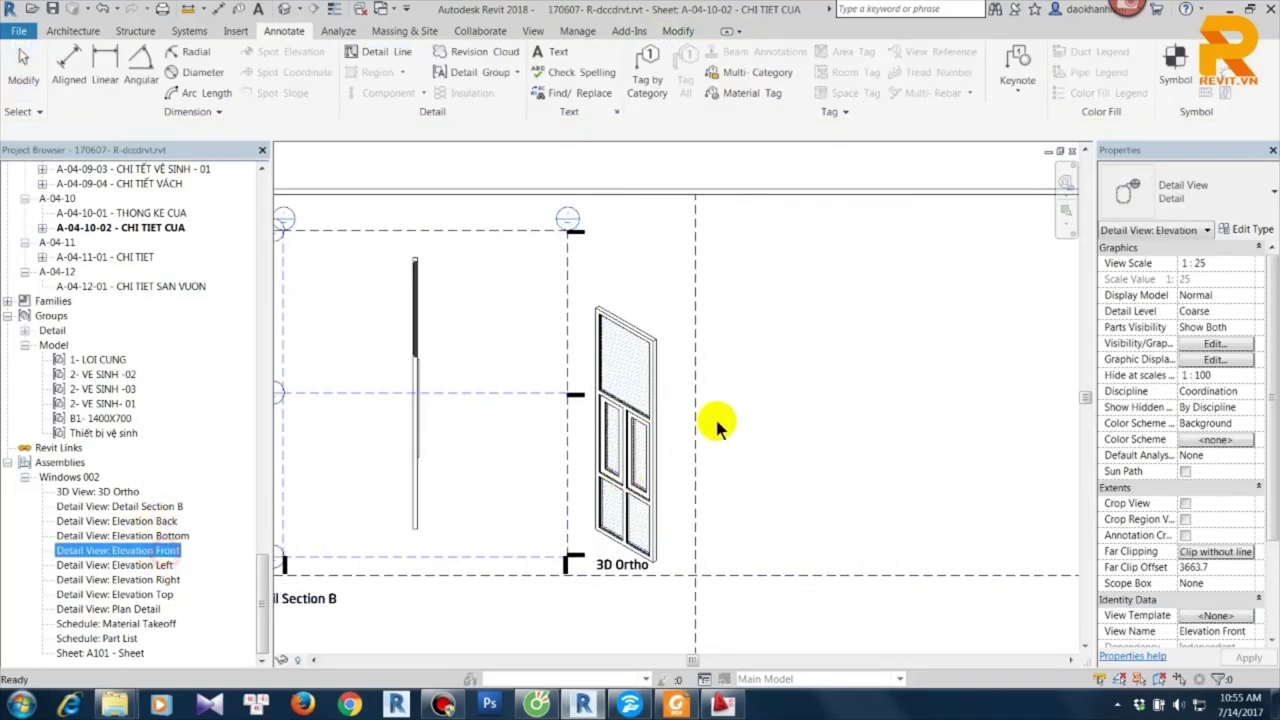
pyautogui.click(739, 406)
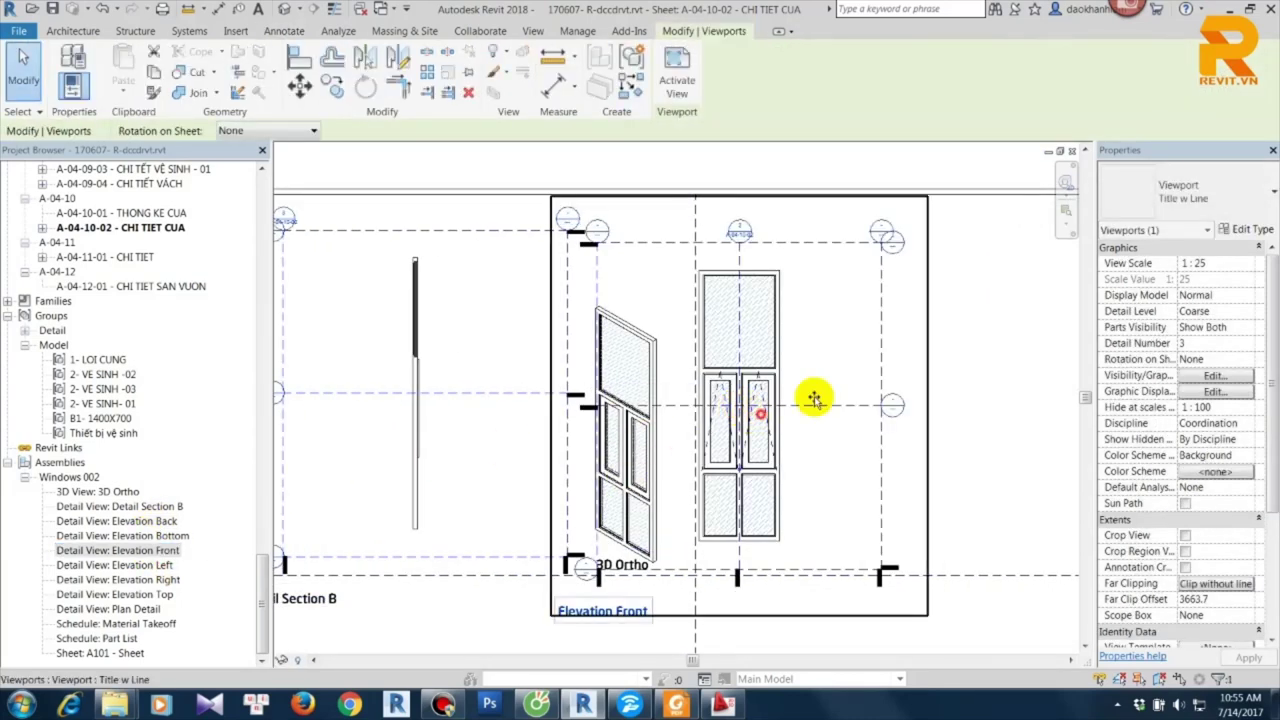
# Delete the assembly's Elevation Back, Bottom, Left and Right views, and begin deleting Elevation Top.
pyautogui.rightClick(166, 522)
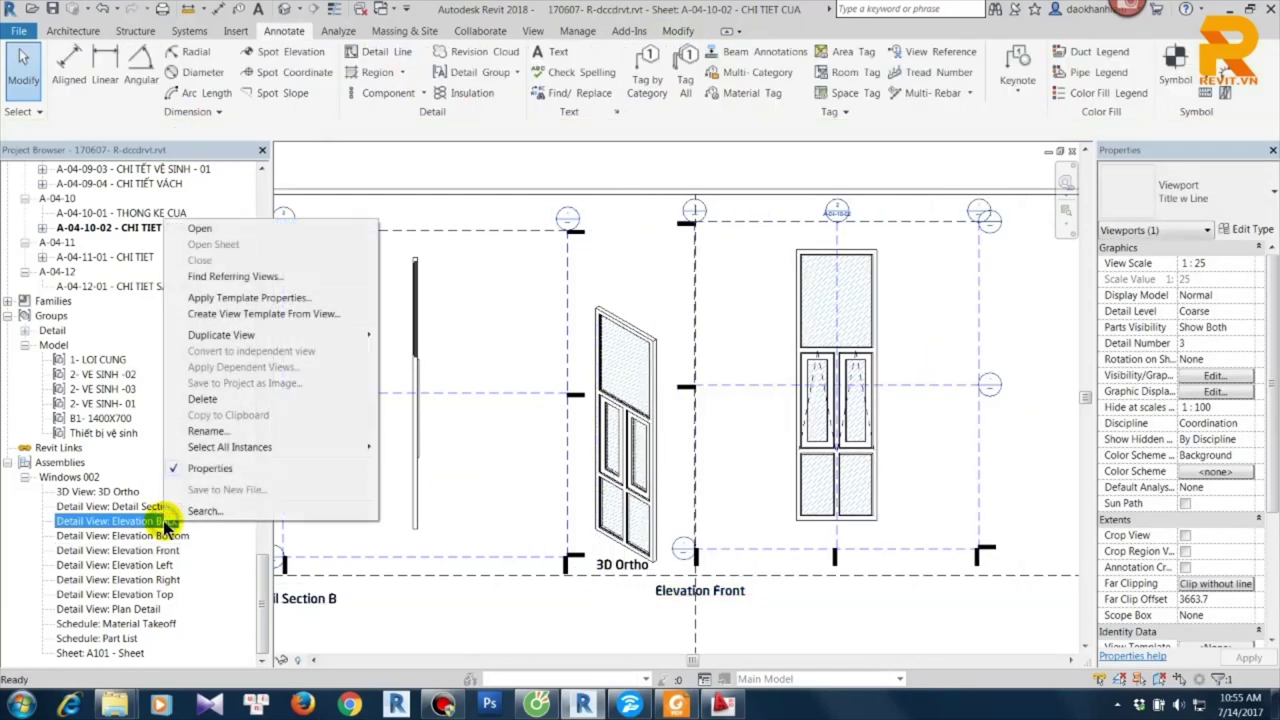
pyautogui.click(203, 399)
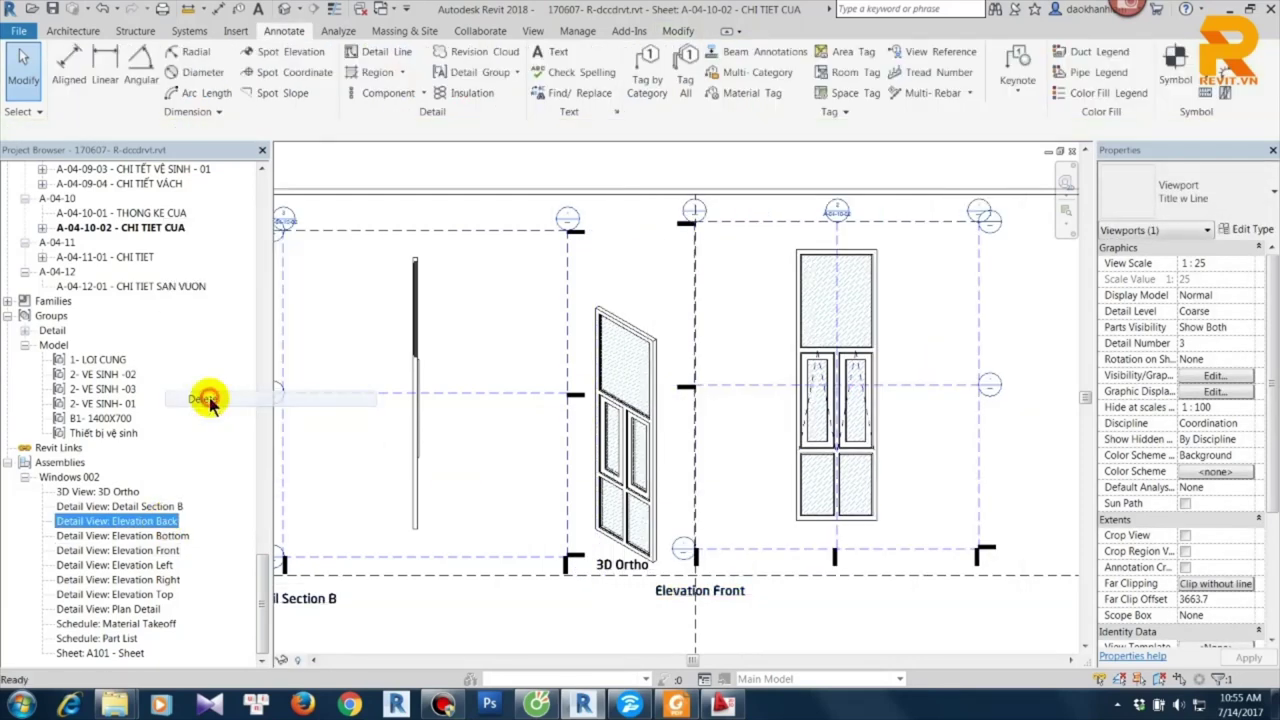
pyautogui.doubleClick(169, 537)
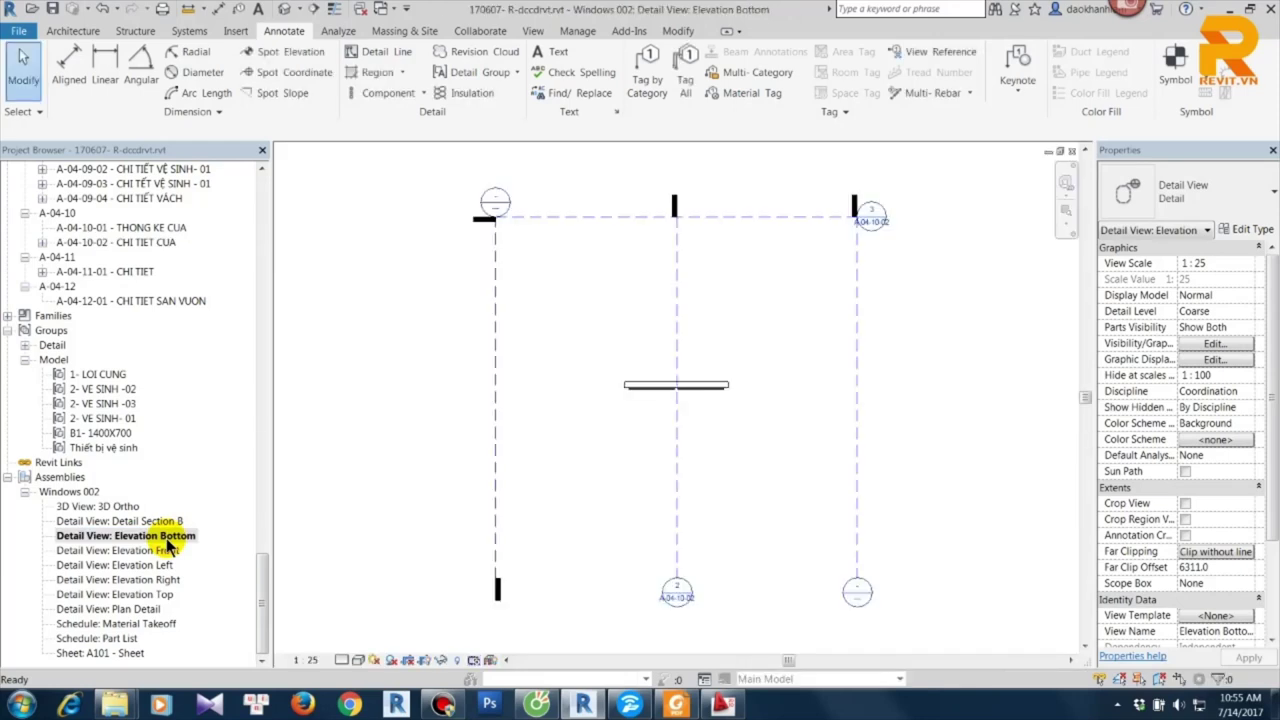
pyautogui.rightClick(169, 540)
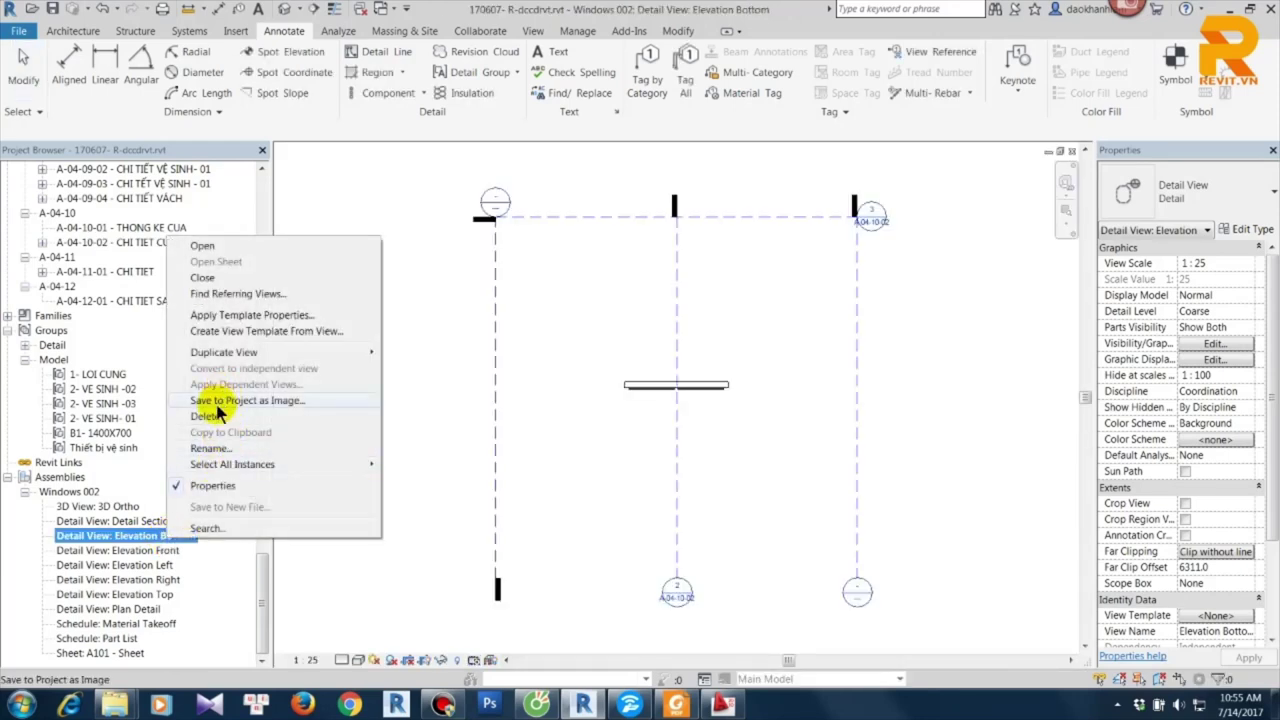
pyautogui.click(207, 415)
pyautogui.doubleClick(166, 565)
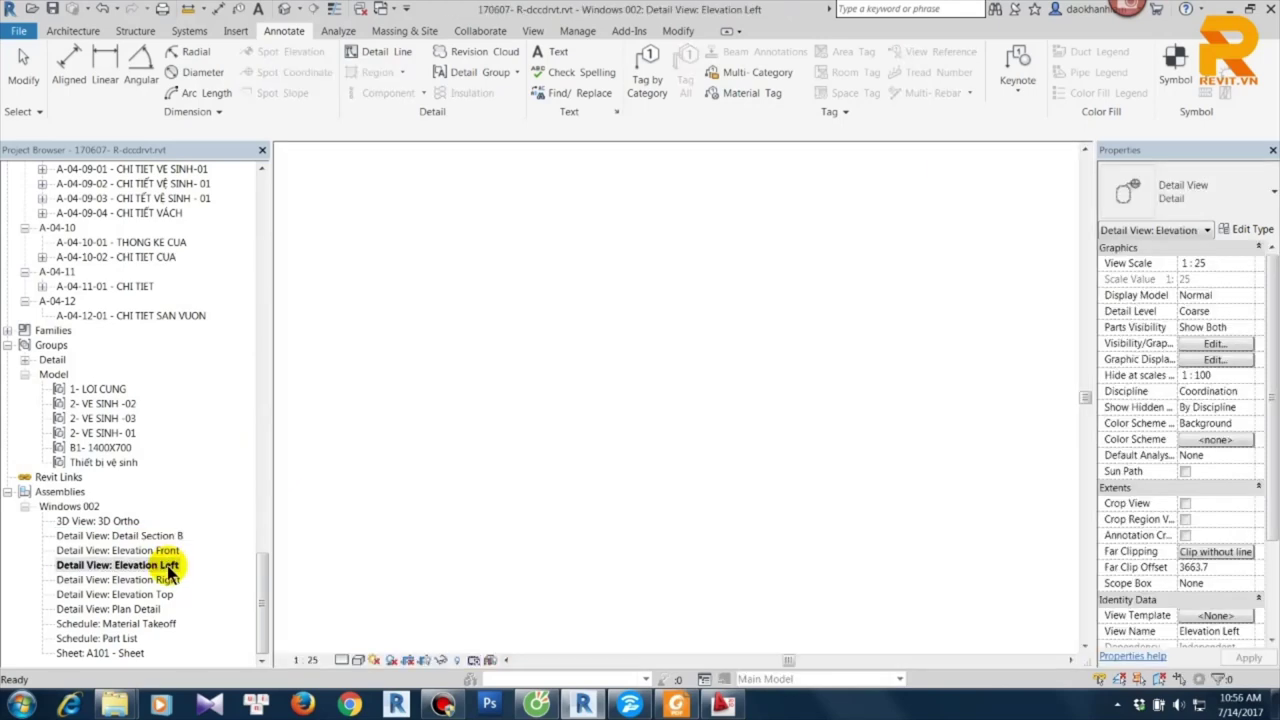
pyautogui.rightClick(170, 566)
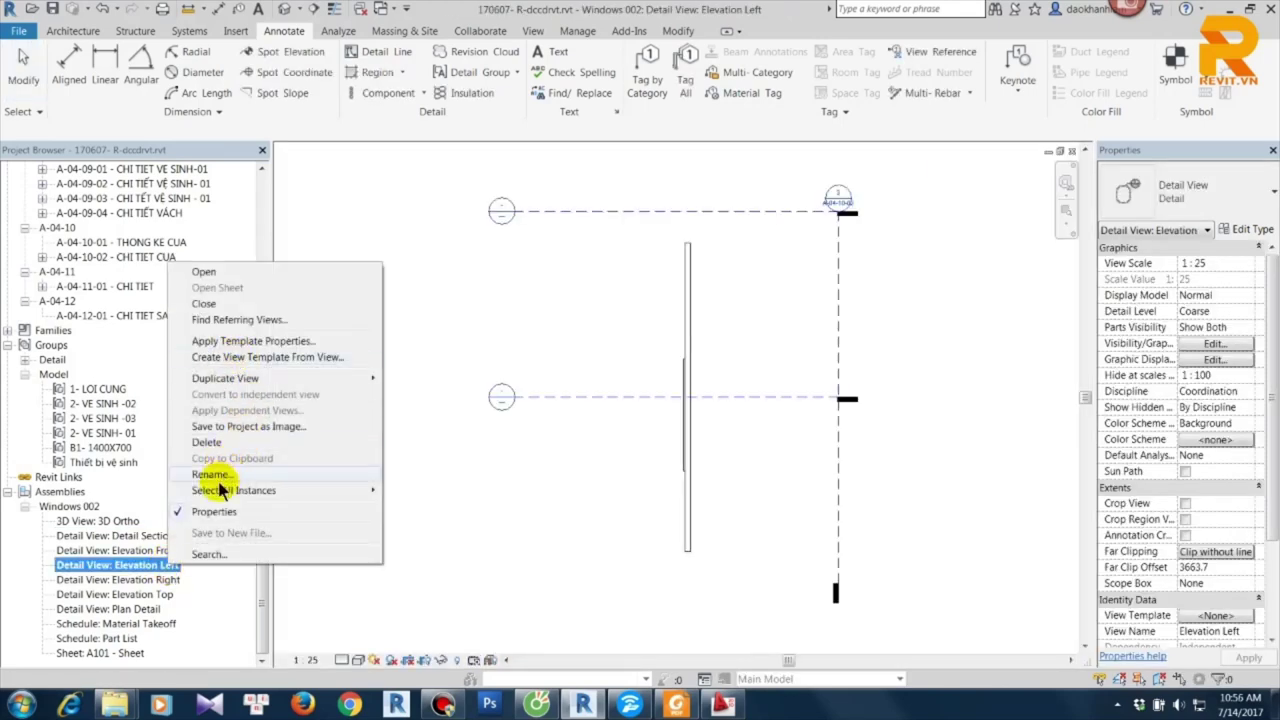
pyautogui.click(212, 443)
pyautogui.doubleClick(170, 580)
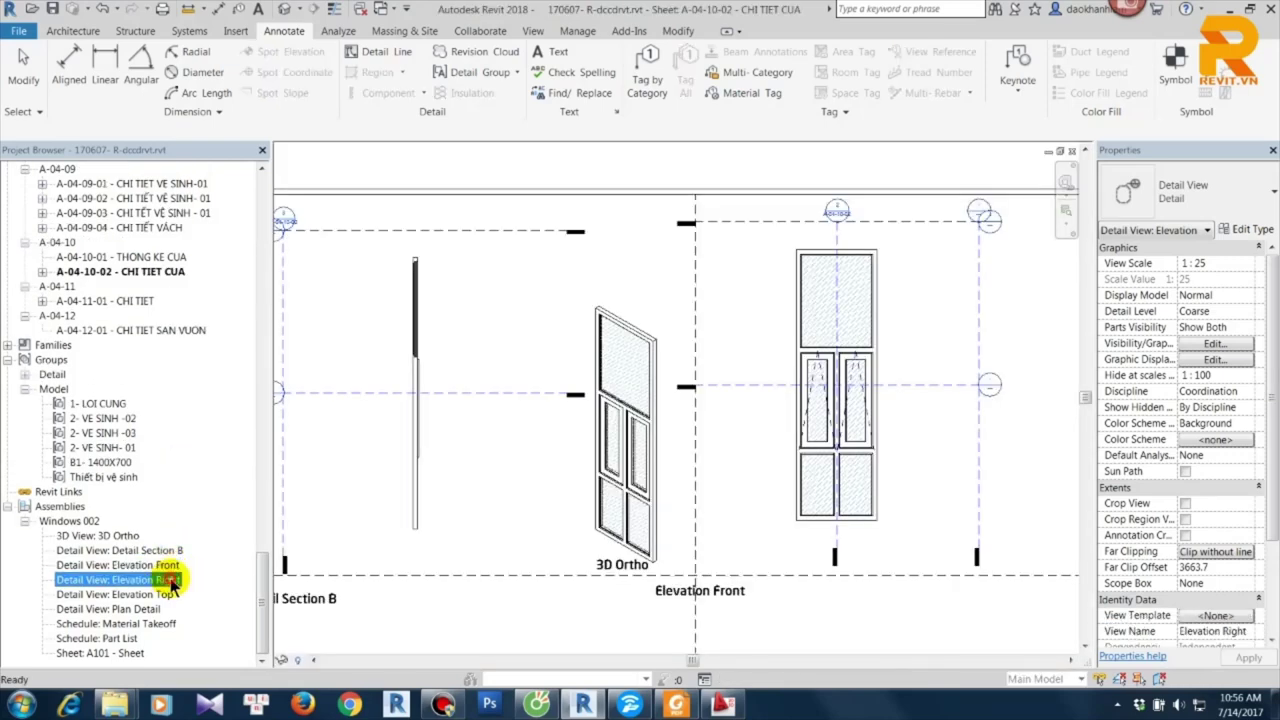
pyautogui.rightClick(170, 580)
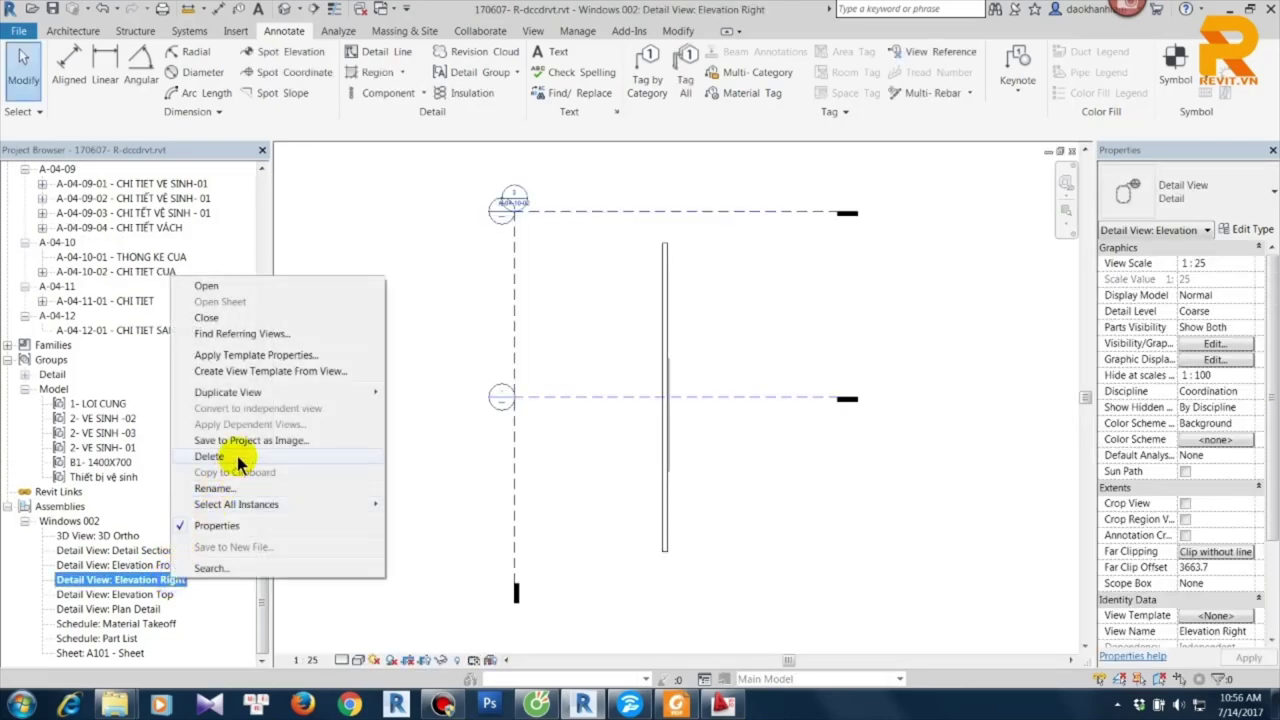
pyautogui.click(238, 458)
pyautogui.doubleClick(168, 596)
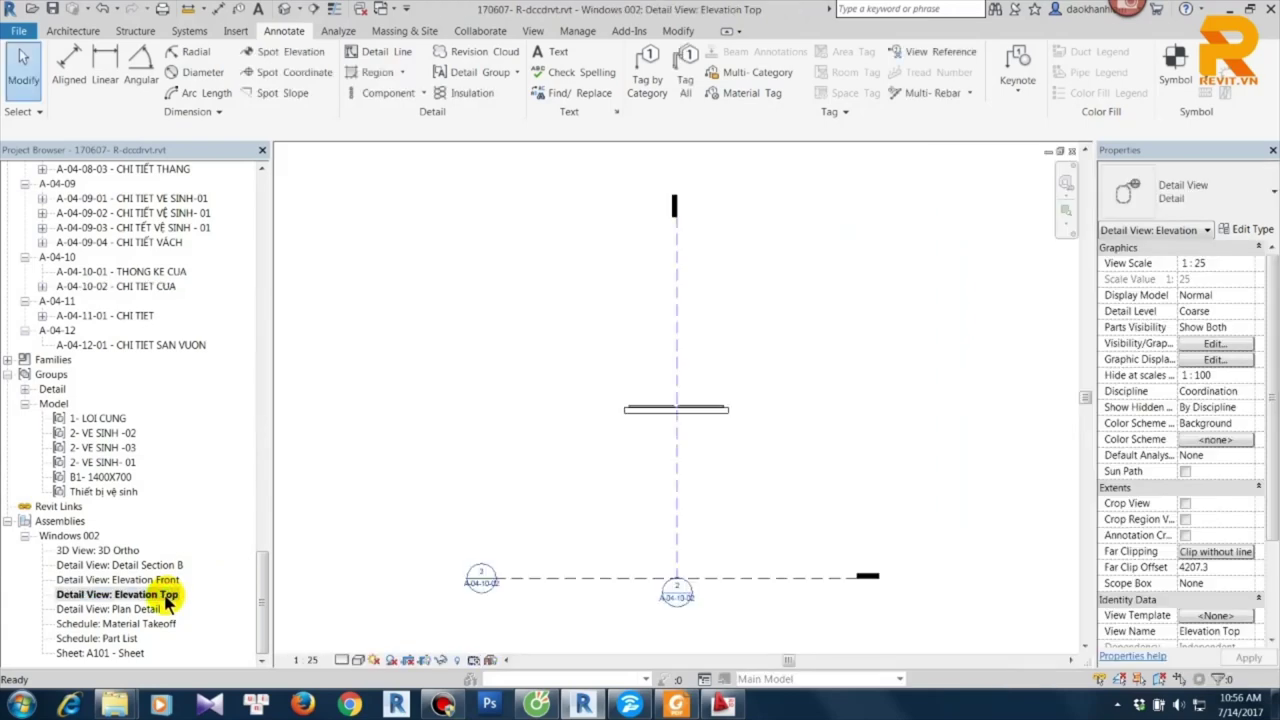
pyautogui.rightClick(168, 596)
# Finish deleting Elevation Top and inspect the window in the Plan Detail view.
pyautogui.click(210, 474)
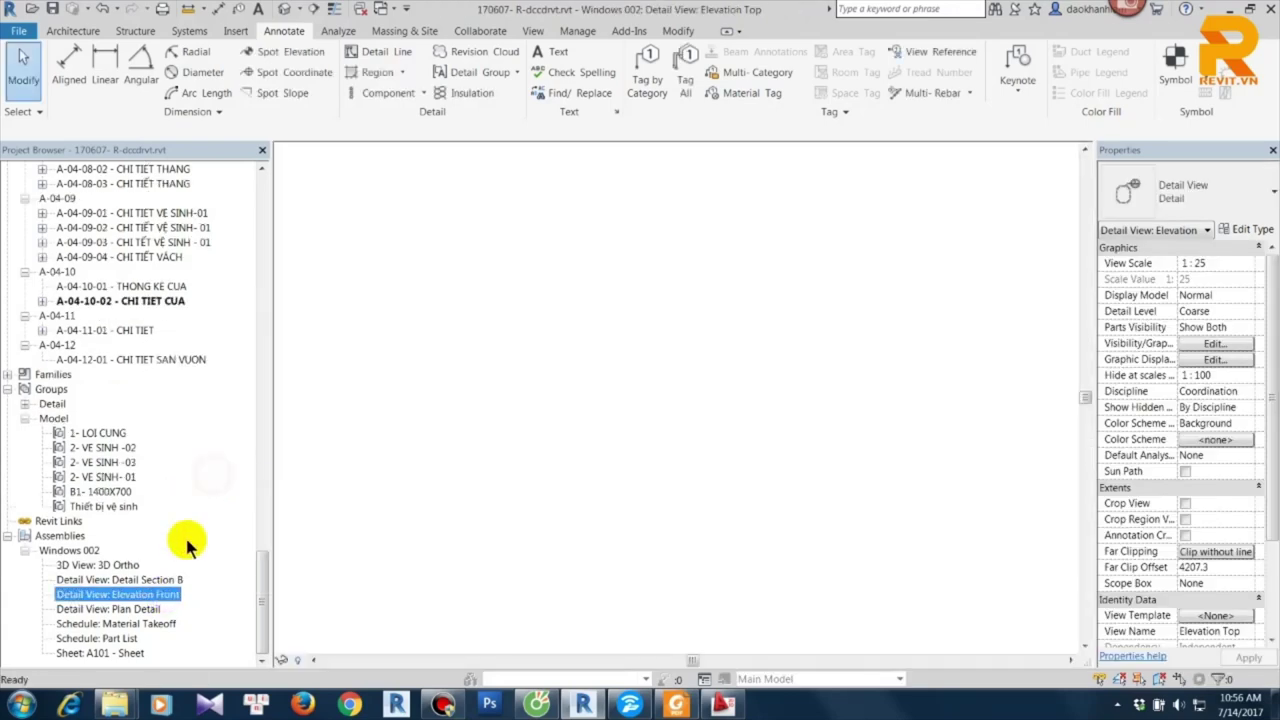
pyautogui.doubleClick(143, 609)
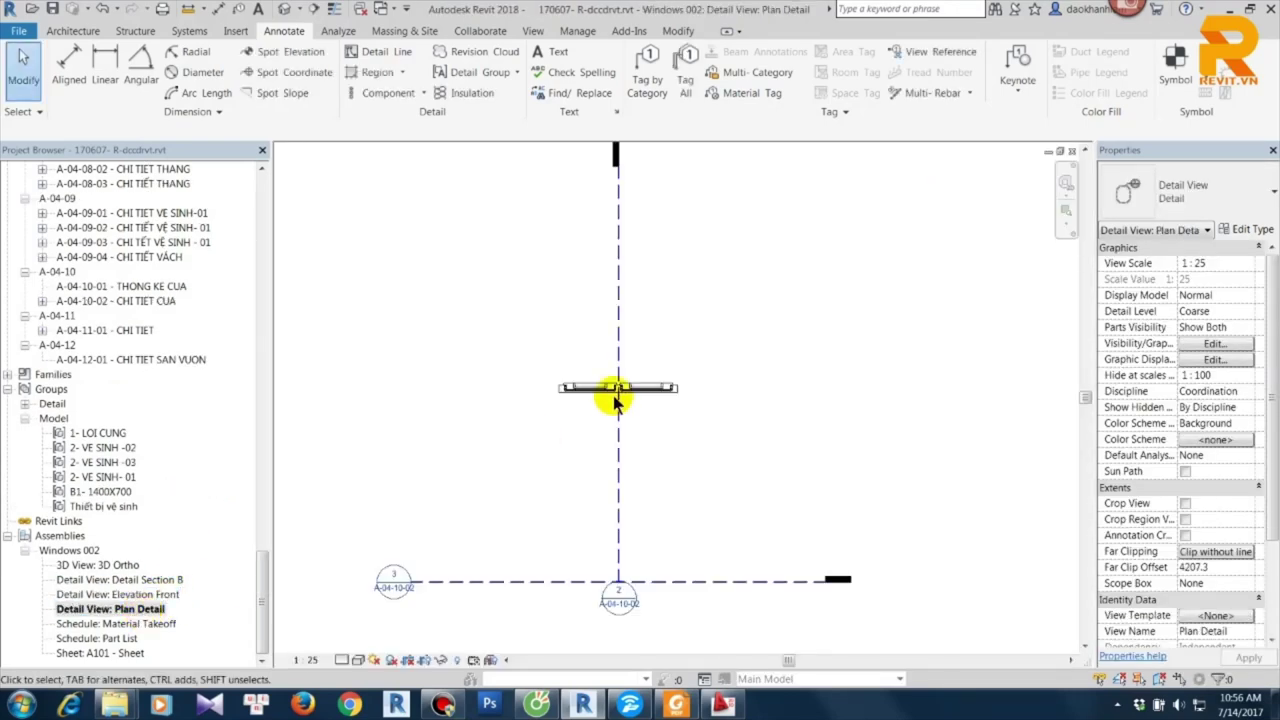
pyautogui.scroll(2, 615, 400)
pyautogui.scroll(3, 643, 420)
pyautogui.scroll(2, 729, 323)
pyautogui.scroll(1, 692, 448)
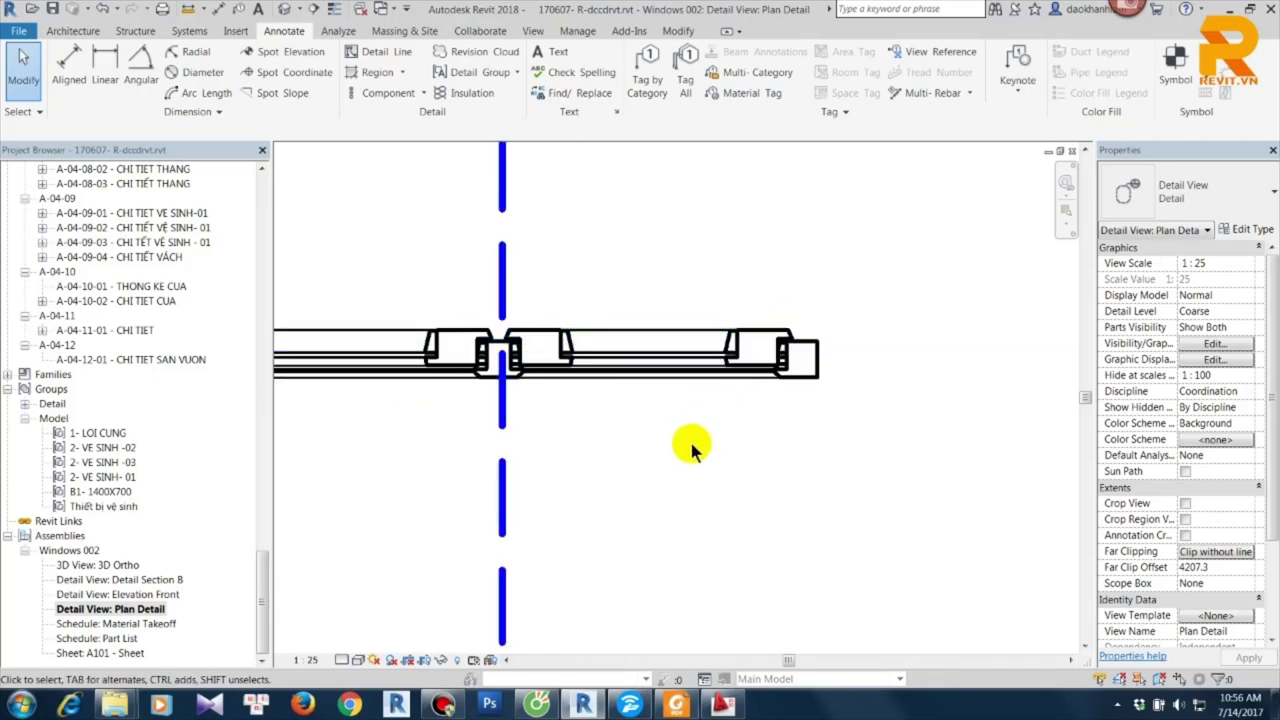
pyautogui.scroll(-2, 692, 448)
pyautogui.moveTo(657, 466); pyautogui.dragTo(704, 428, button='middle')
# Review the Material Takeoff and Part List schedules, then reopen sheet A-04-10-02 CHI TIET CUA.
pyautogui.doubleClick(155, 624)
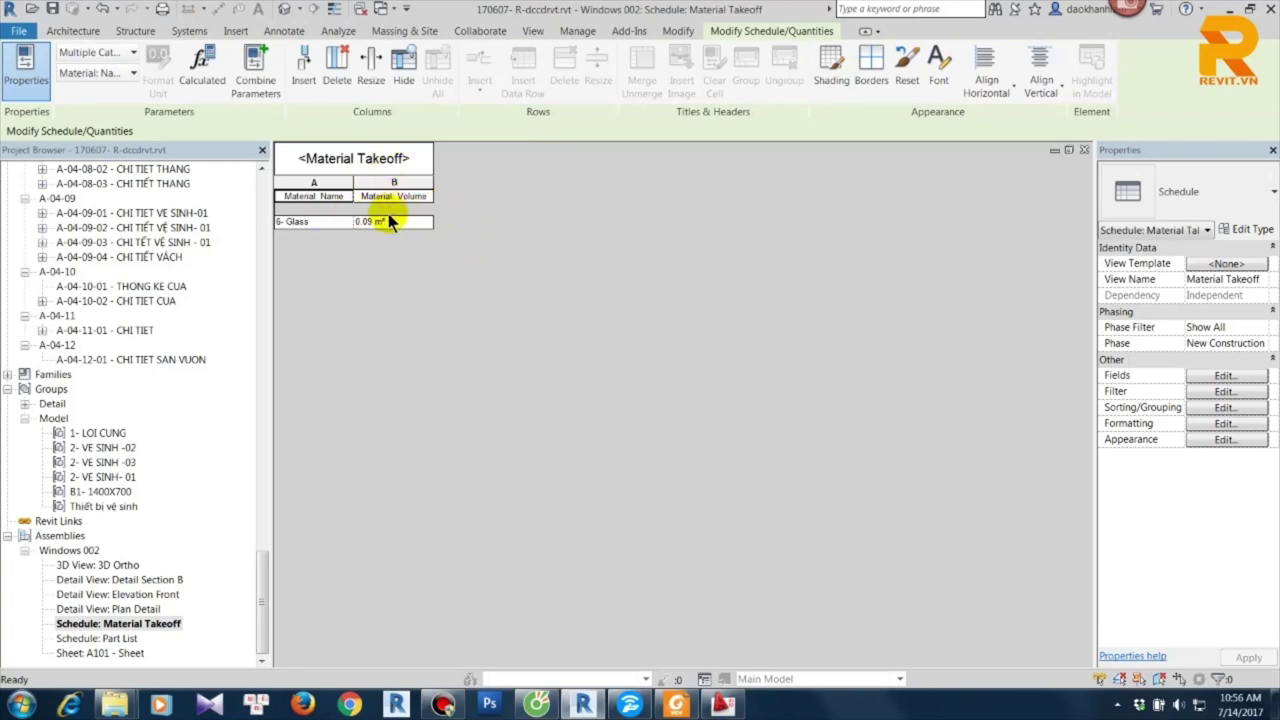
pyautogui.doubleClick(122, 639)
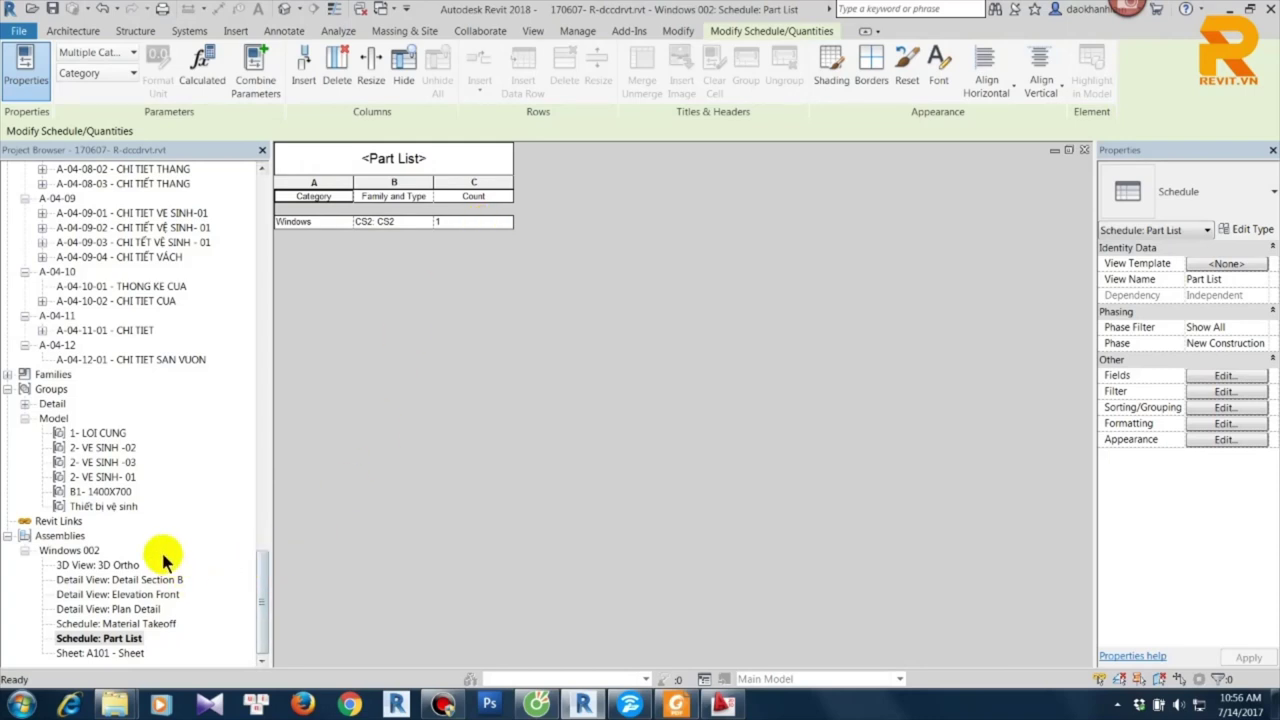
pyautogui.doubleClick(155, 300)
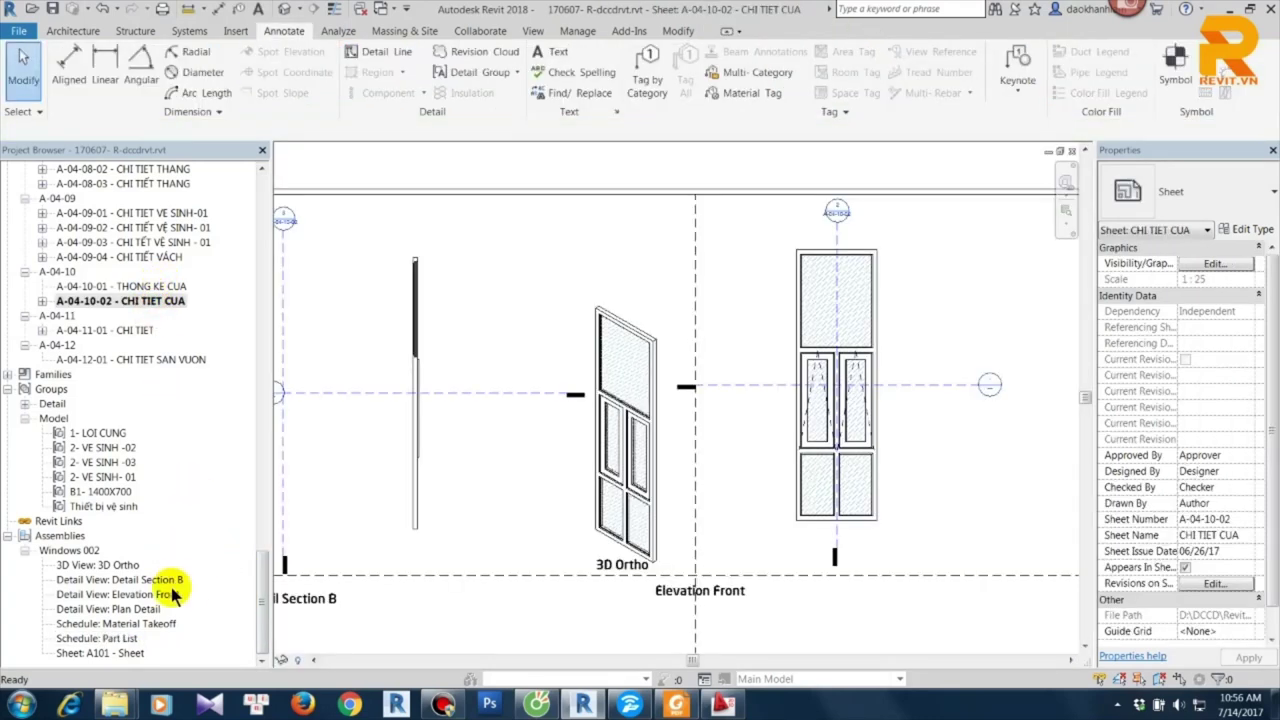
# Activate the Elevation Front viewport and nudge the Detail Section B line slightly left across the door.
pyautogui.doubleClick(806, 372)
pyautogui.scroll(2, 866, 349)
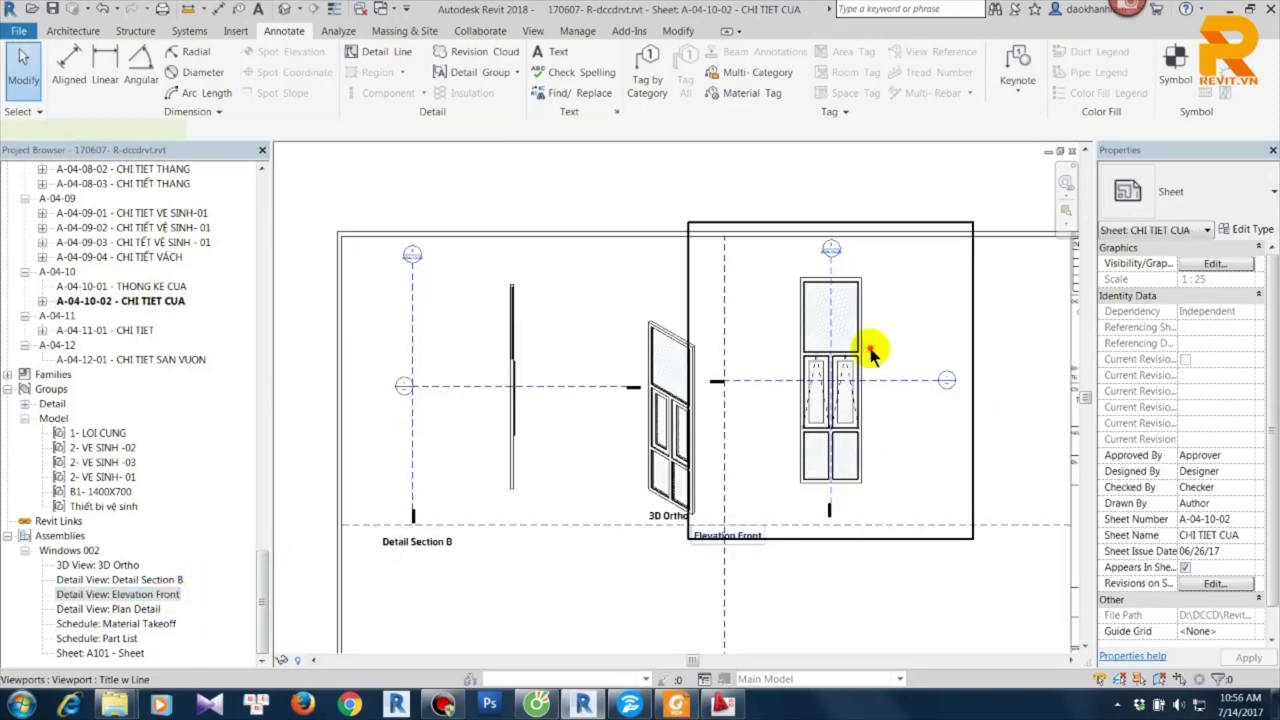
pyautogui.click(812, 250)
pyautogui.scroll(2, 820, 300)
pyautogui.scroll(2, 780, 340)
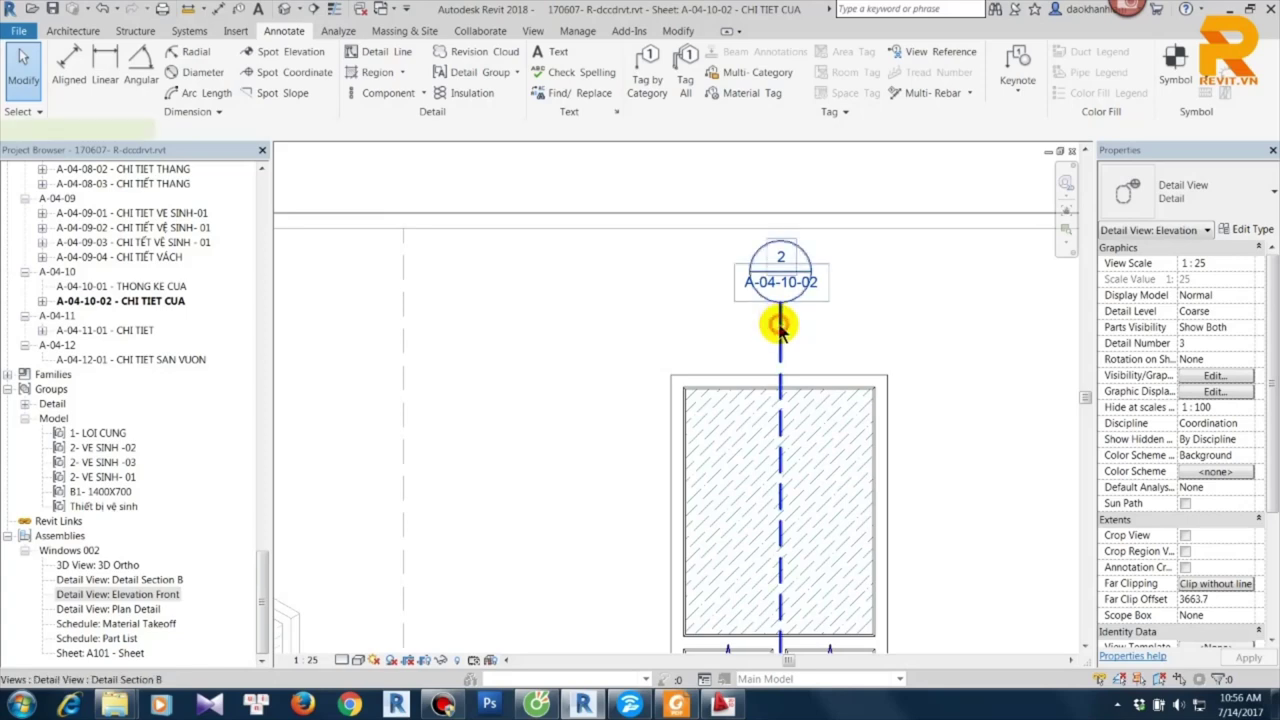
pyautogui.click(779, 325)
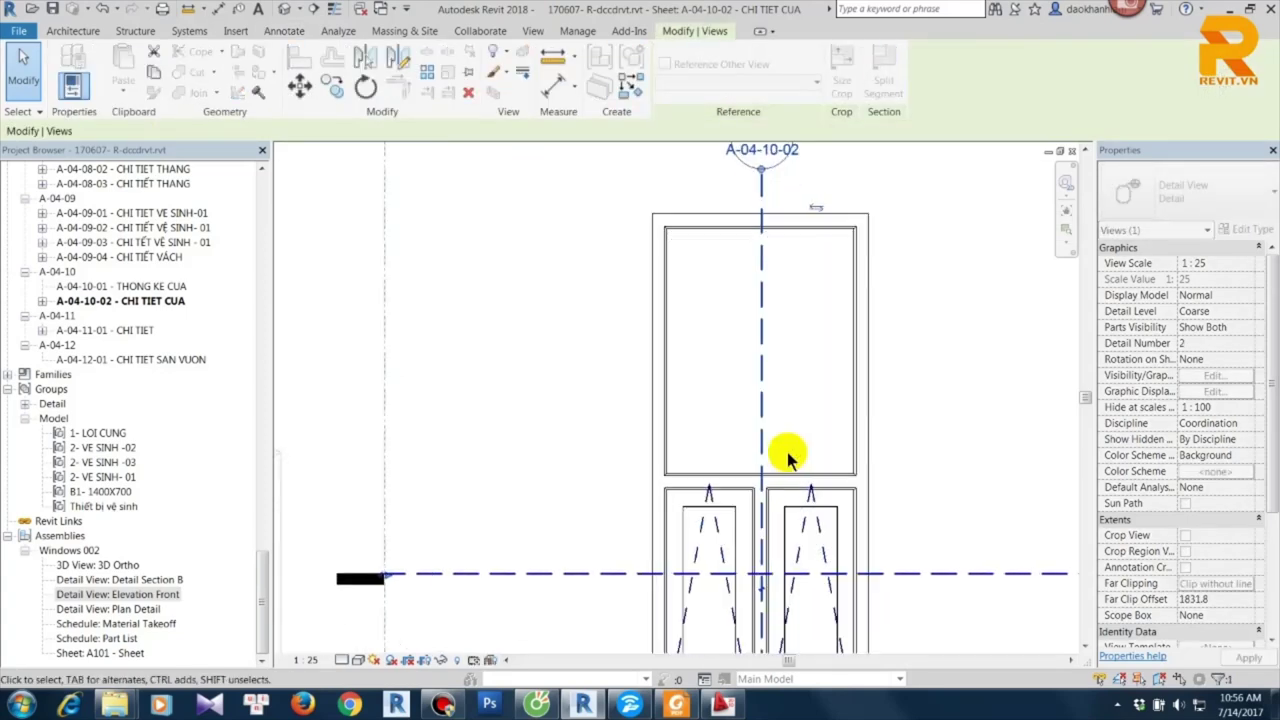
pyautogui.click(762, 438)
pyautogui.moveTo(716, 441); pyautogui.dragTo(717, 442)
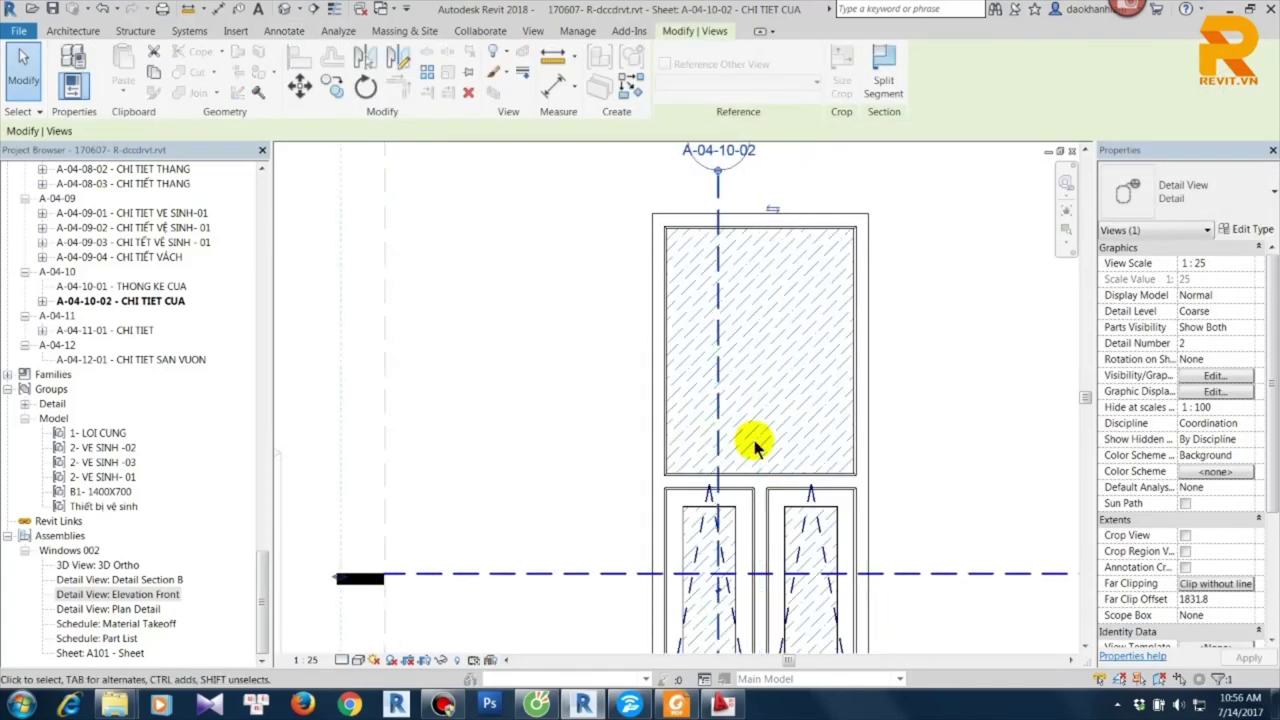
pyautogui.doubleClick(733, 443)
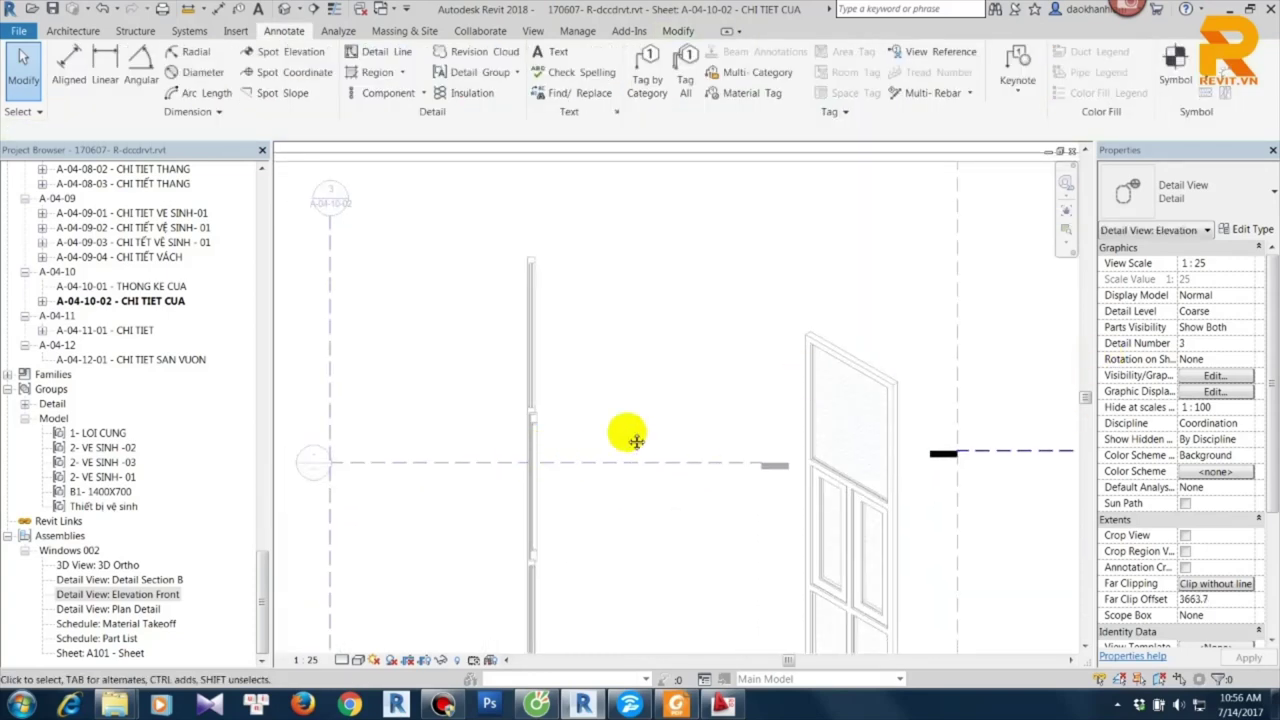
# Pull the horizontal section's left end in close to the door, then clear the selection.
pyautogui.click(850, 430)
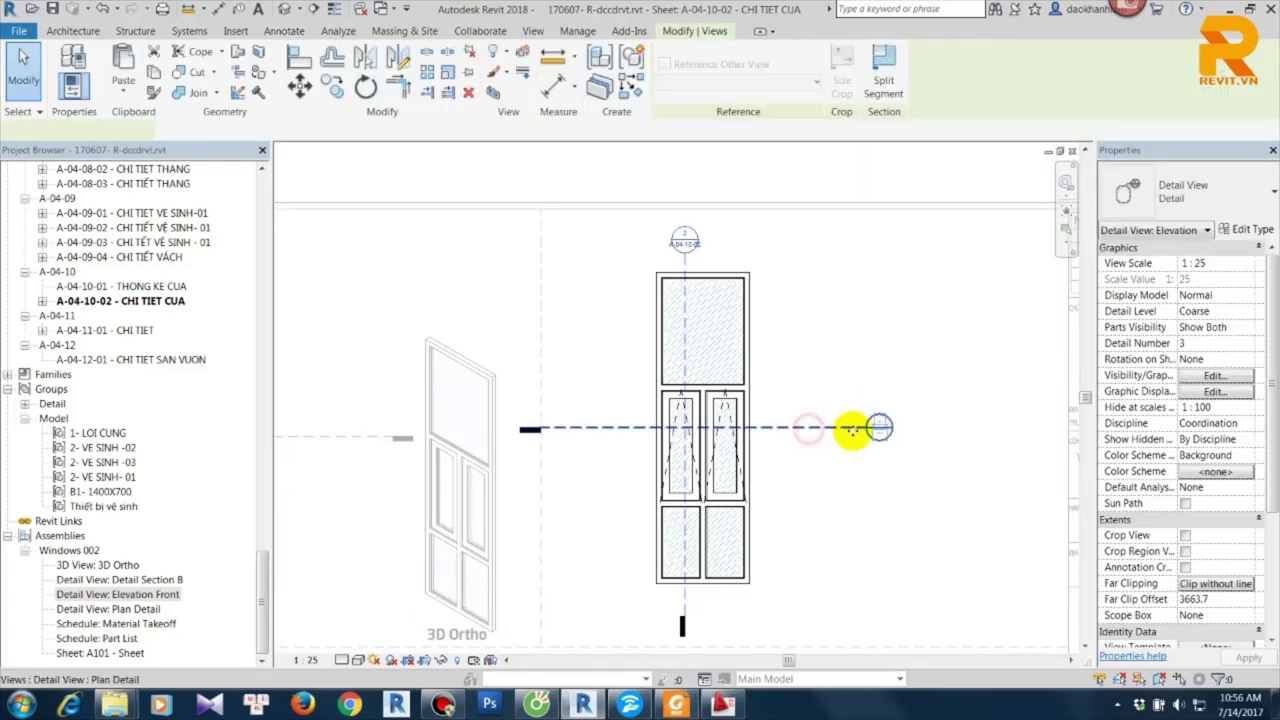
pyautogui.scroll(3, 850, 430)
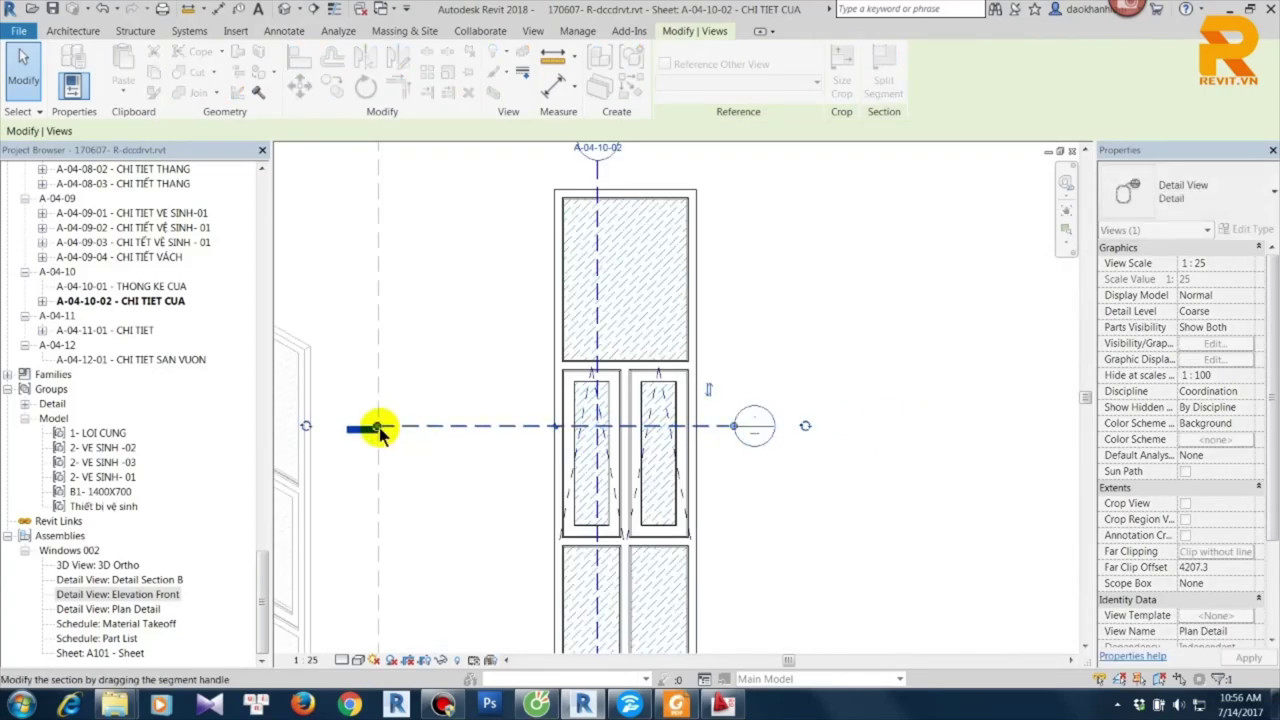
pyautogui.moveTo(380, 430); pyautogui.dragTo(491, 428)
pyautogui.scroll(-3, 600, 440)
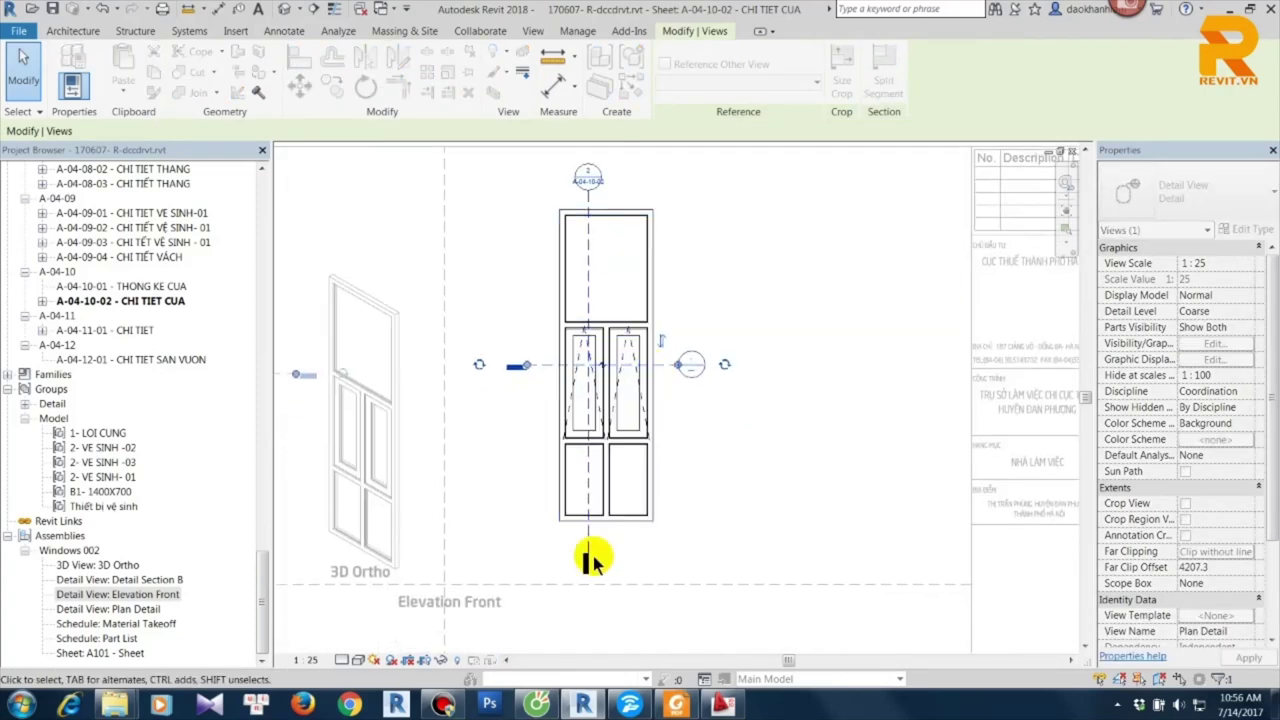
pyautogui.click(627, 462)
pyautogui.scroll(2, 605, 215)
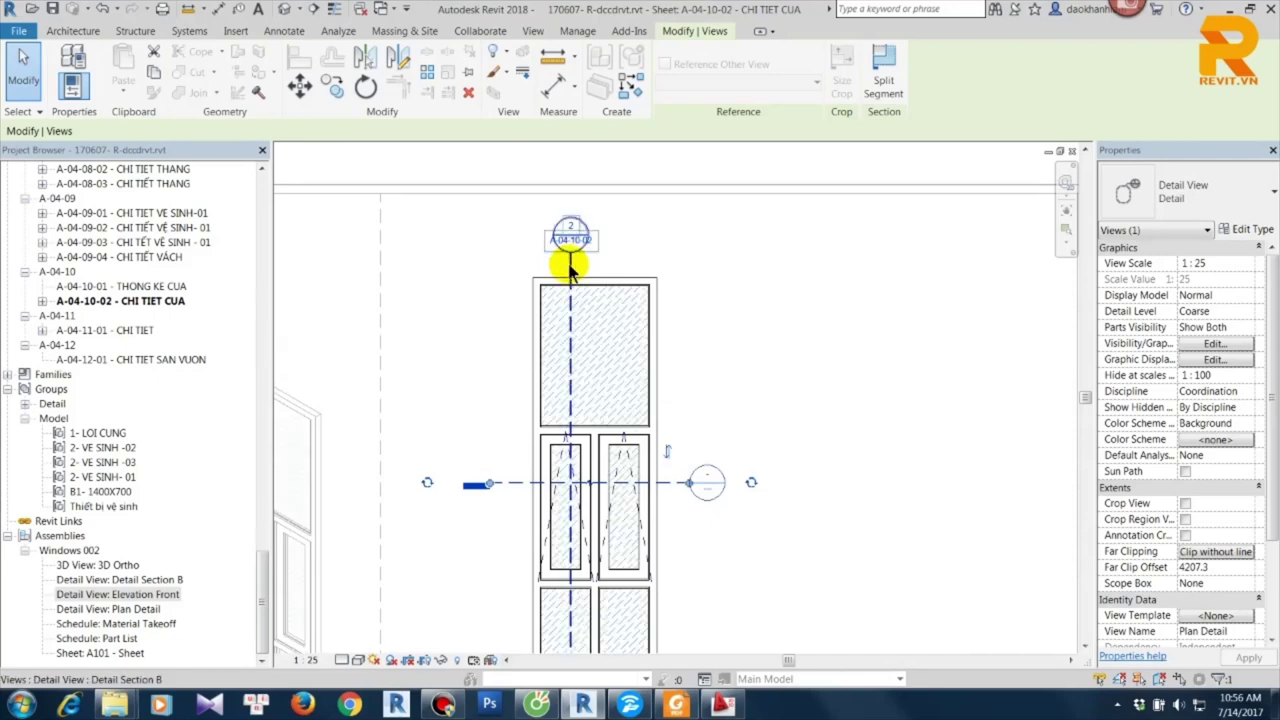
pyautogui.scroll(2, 571, 258)
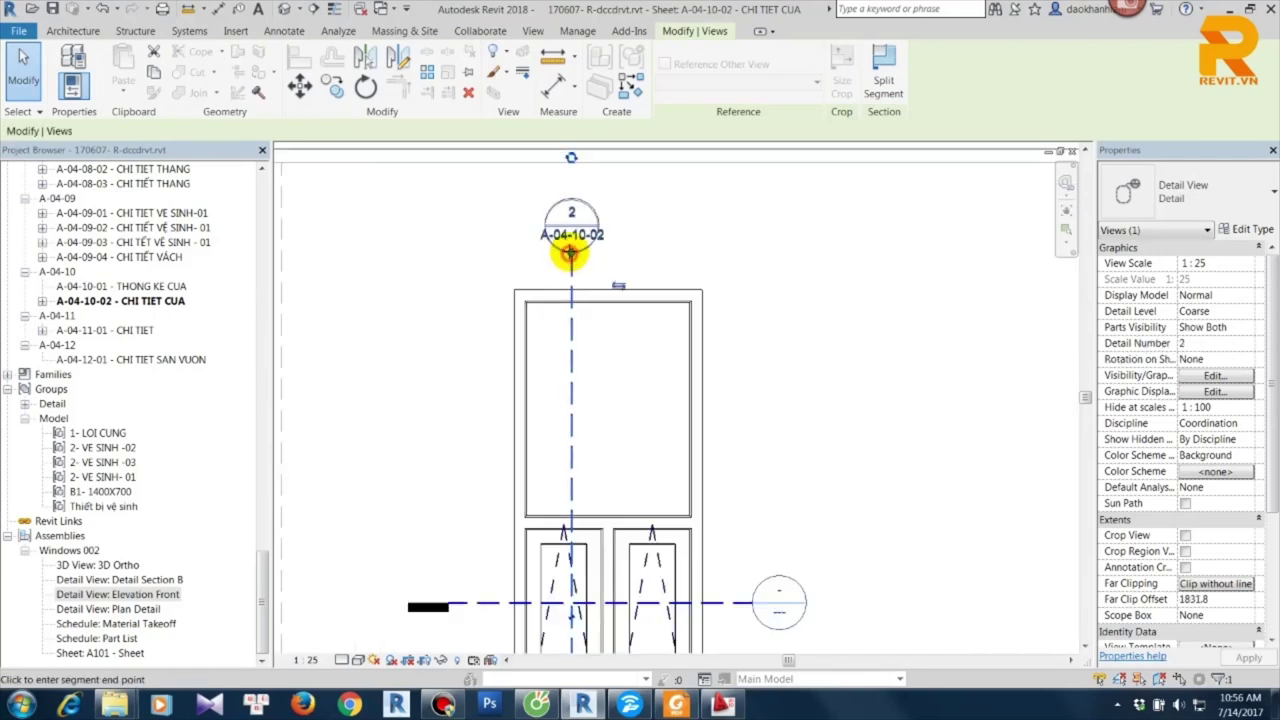
pyautogui.click(655, 245)
pyautogui.scroll(-3, 655, 245)
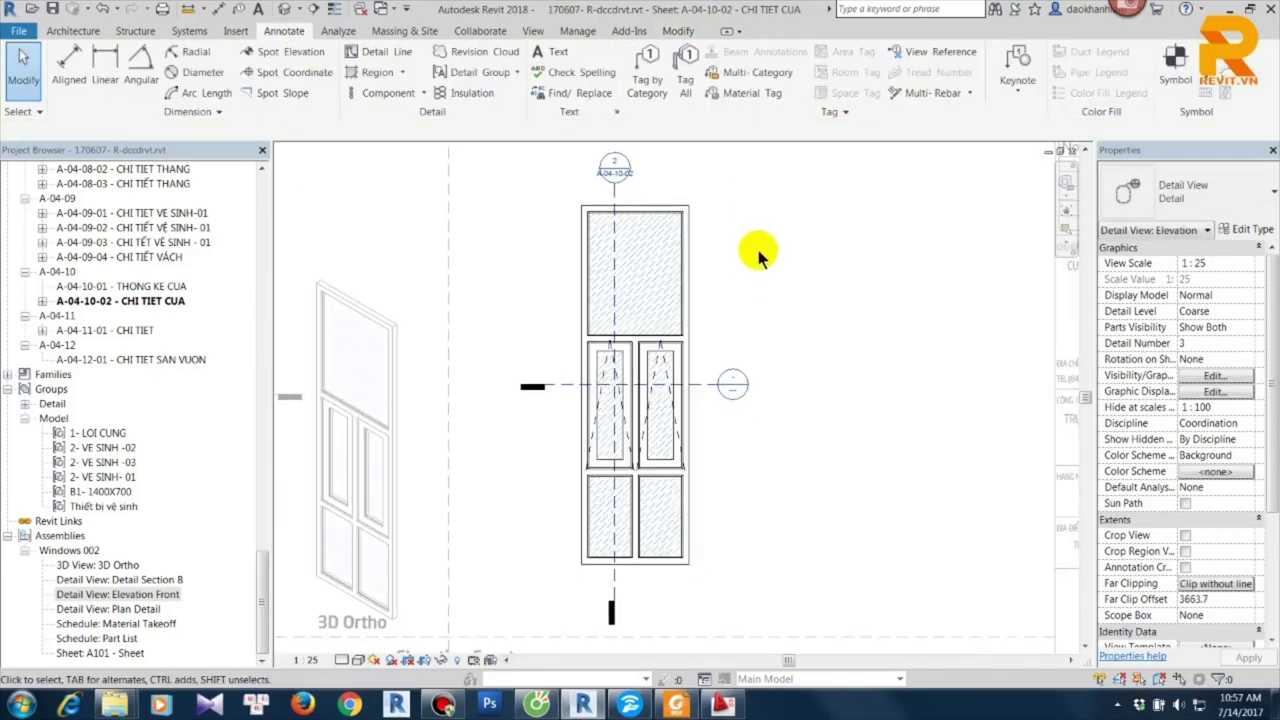
pyautogui.rightClick(759, 295)
# Activate the Detail Section B view and move its section line right, tight against the door.
pyautogui.click(800, 358)
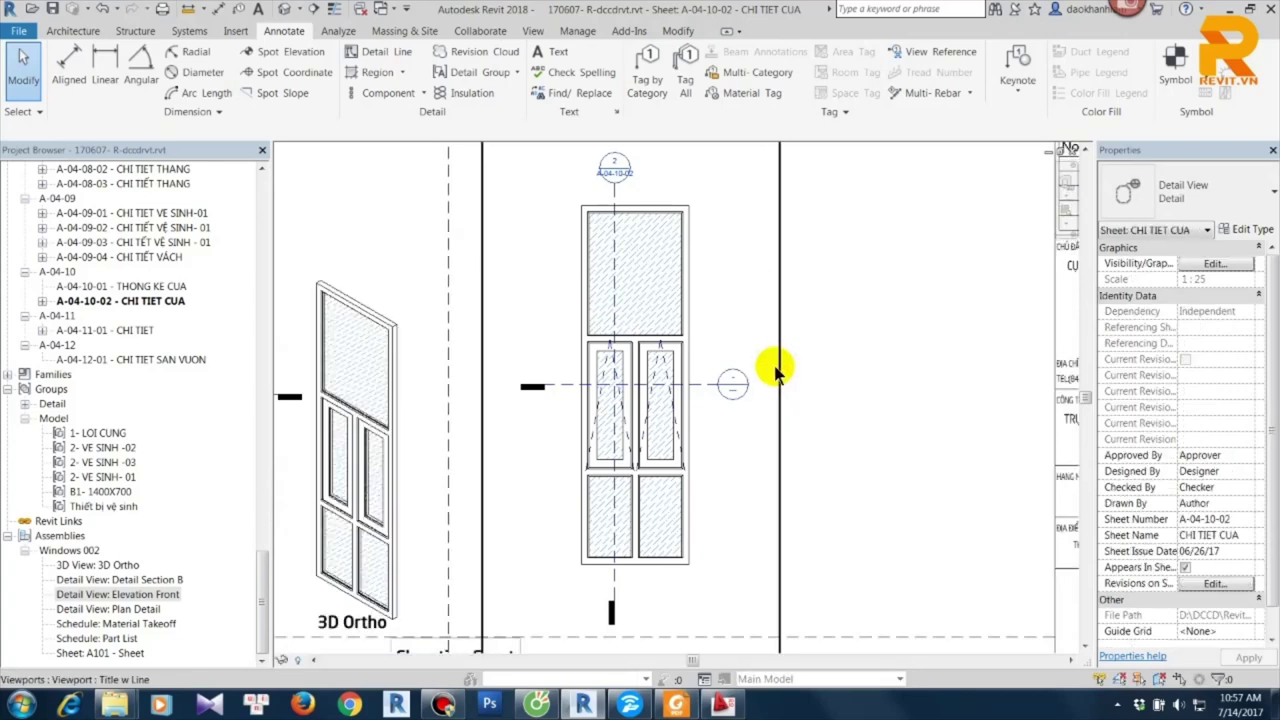
pyautogui.scroll(-3, 771, 366)
pyautogui.click(457, 381)
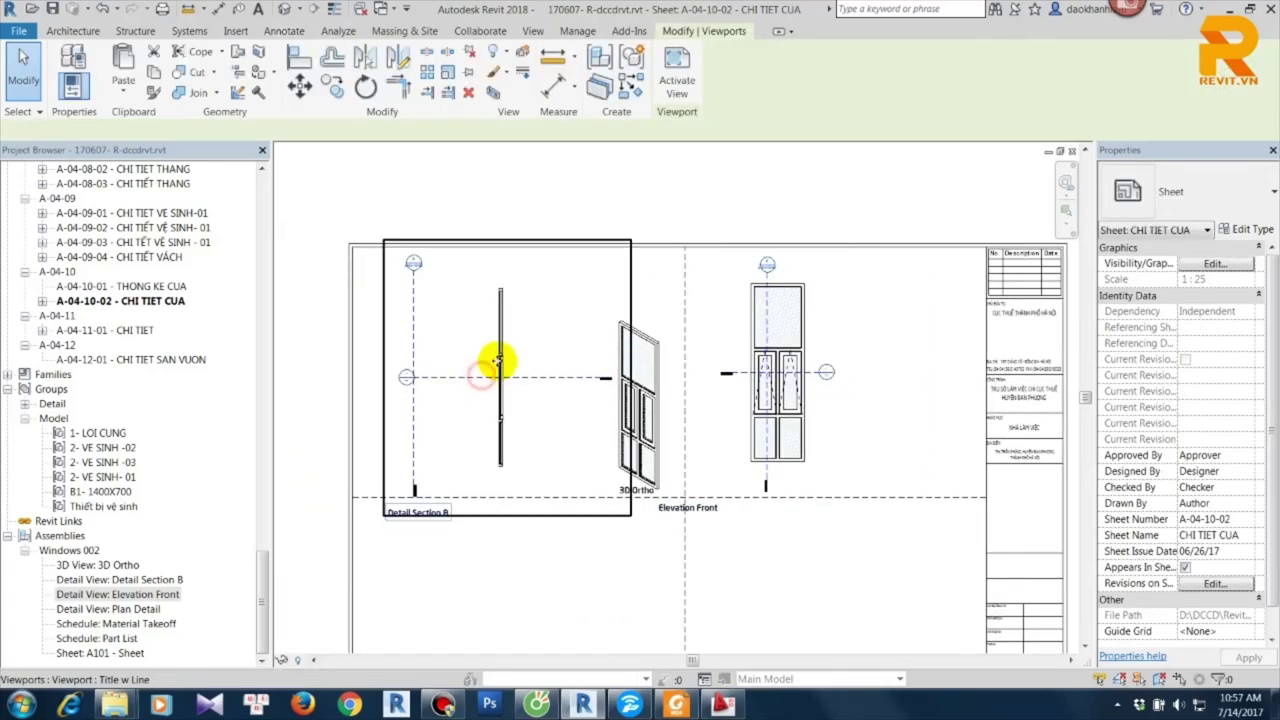
pyautogui.doubleClick(428, 325)
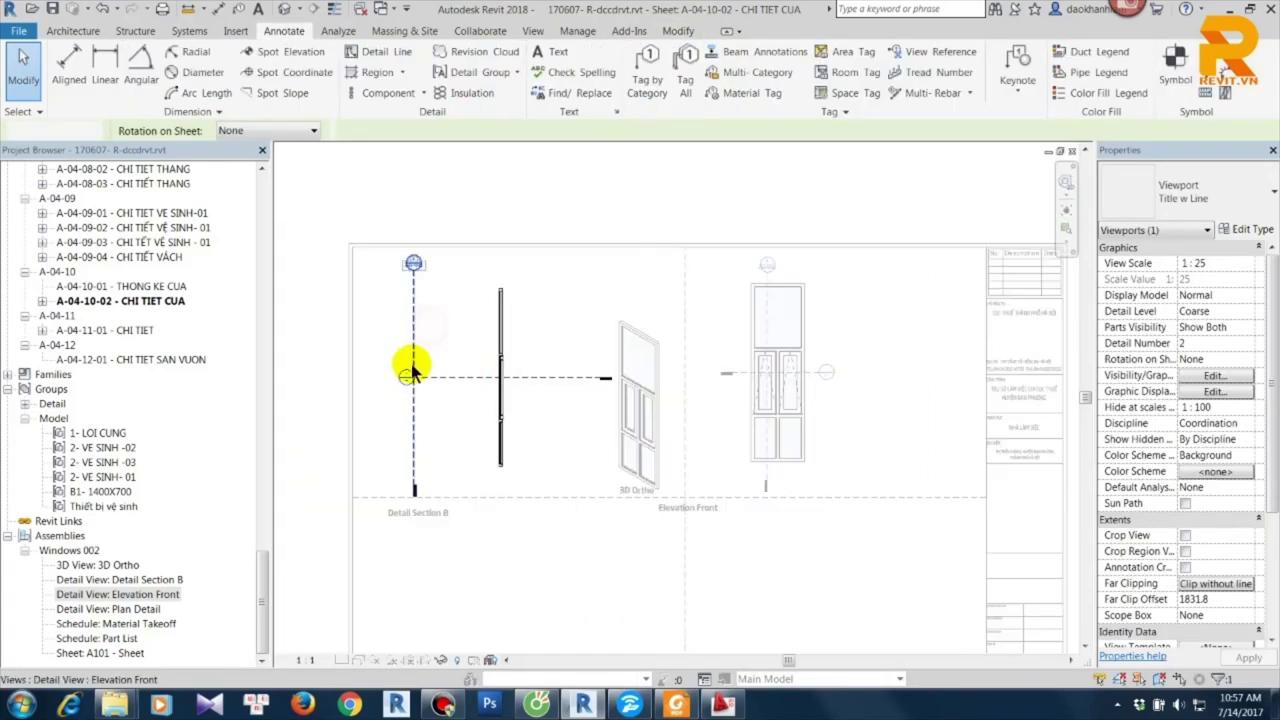
pyautogui.scroll(1, 414, 368)
pyautogui.click(413, 352)
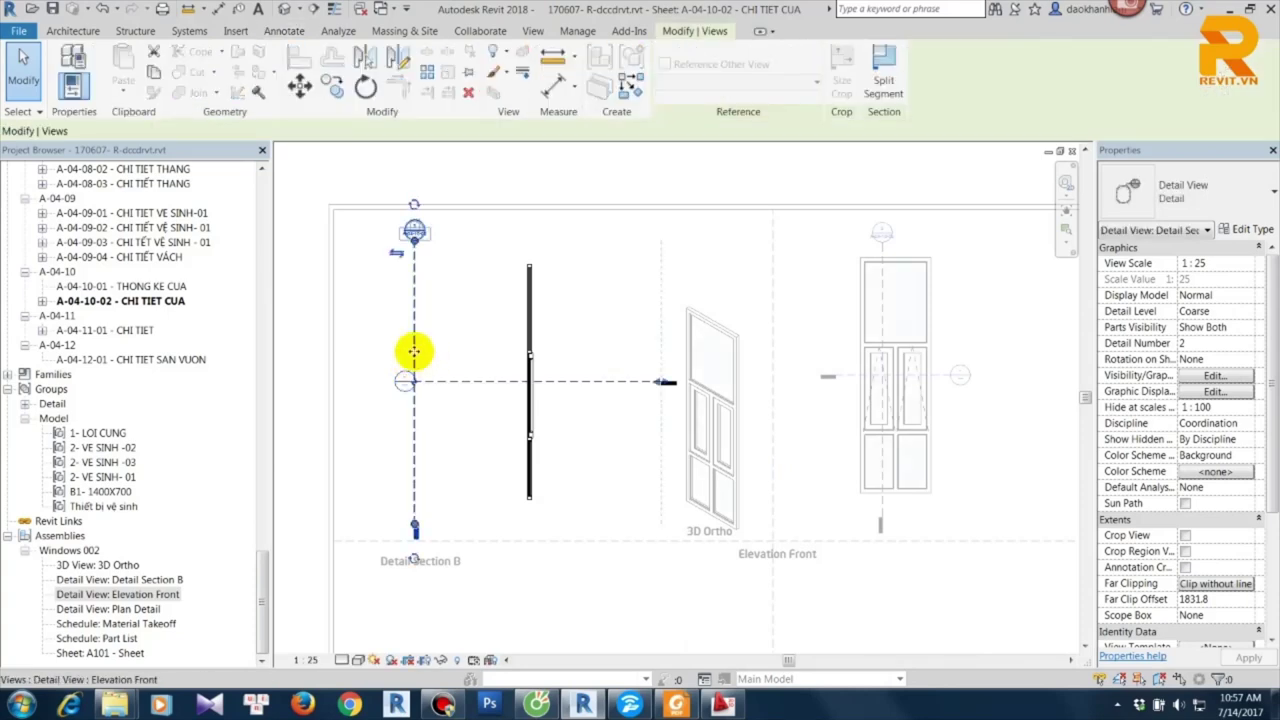
pyautogui.moveTo(482, 352)
pyautogui.mouseDown()
pyautogui.moveTo(470, 368)
pyautogui.moveTo(510, 360)
pyautogui.mouseUp()
pyautogui.click(570, 362)
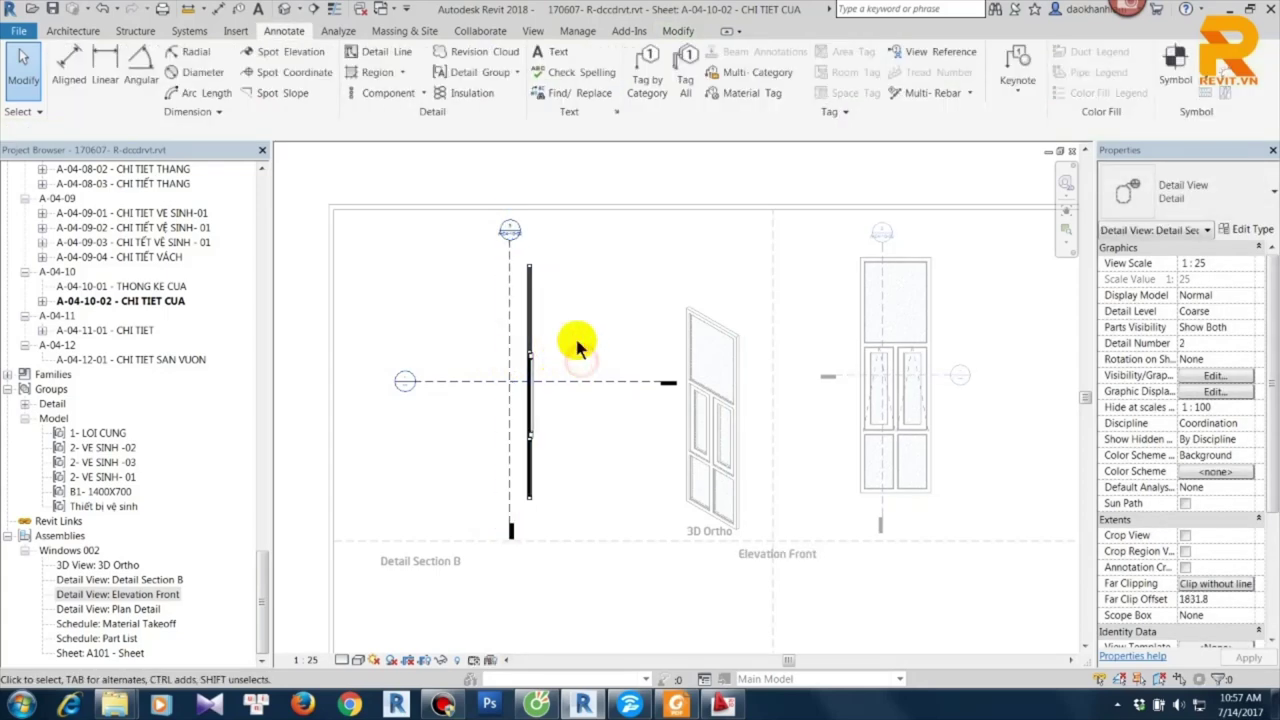
# Select both section markers and hide them, leaving only the door's cut profile.
pyautogui.rightClick(577, 345)
pyautogui.press('Escape')
pyautogui.click(509, 400)
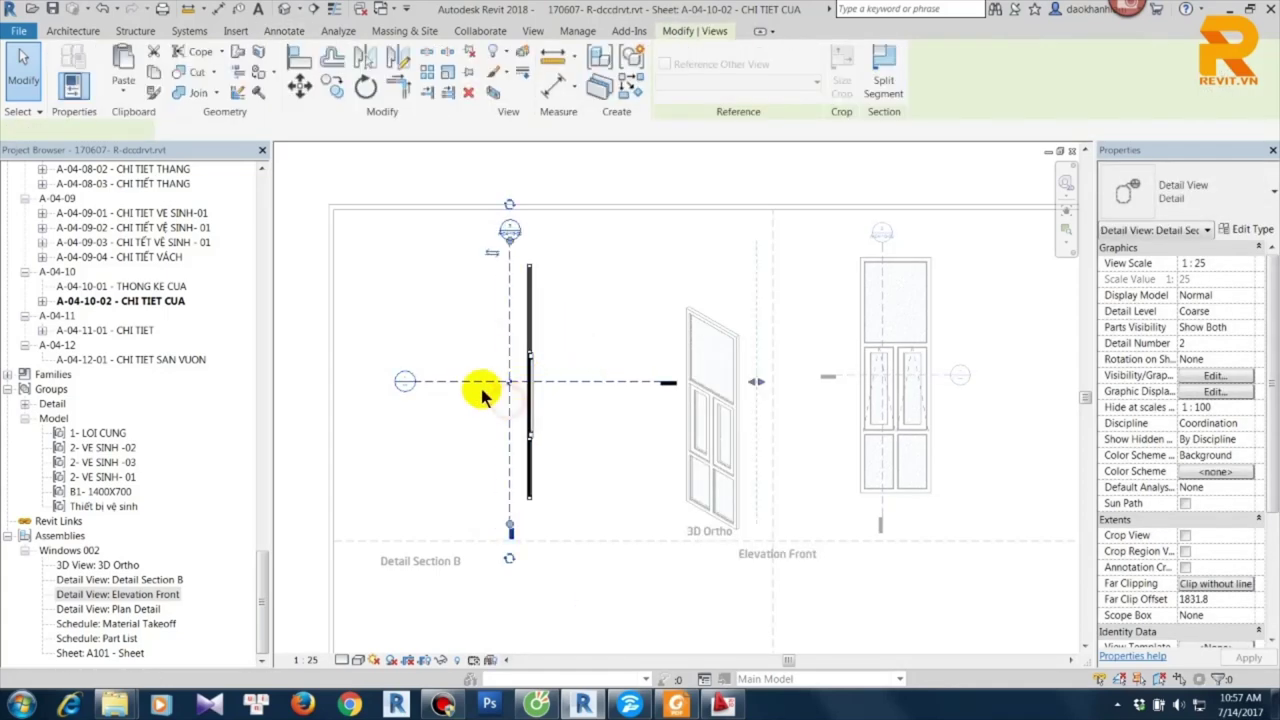
pyautogui.press('Escape')
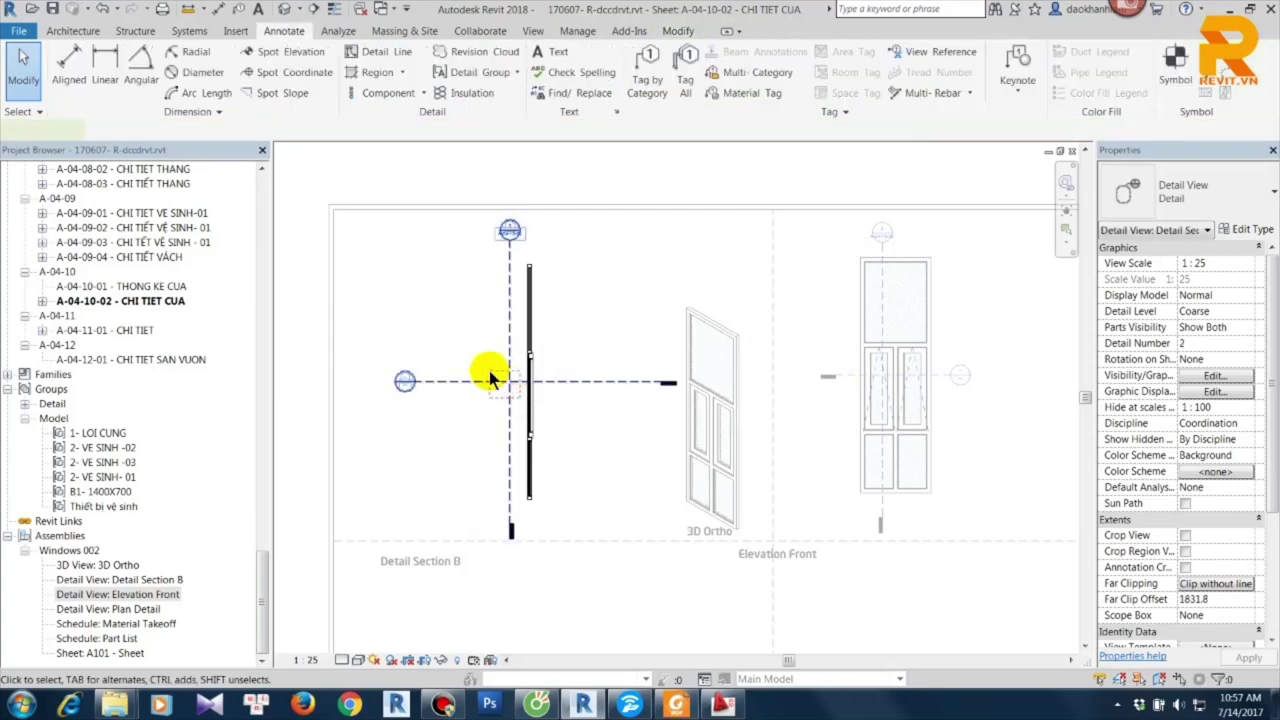
pyautogui.rightClick(491, 372)
pyautogui.press('Escape')
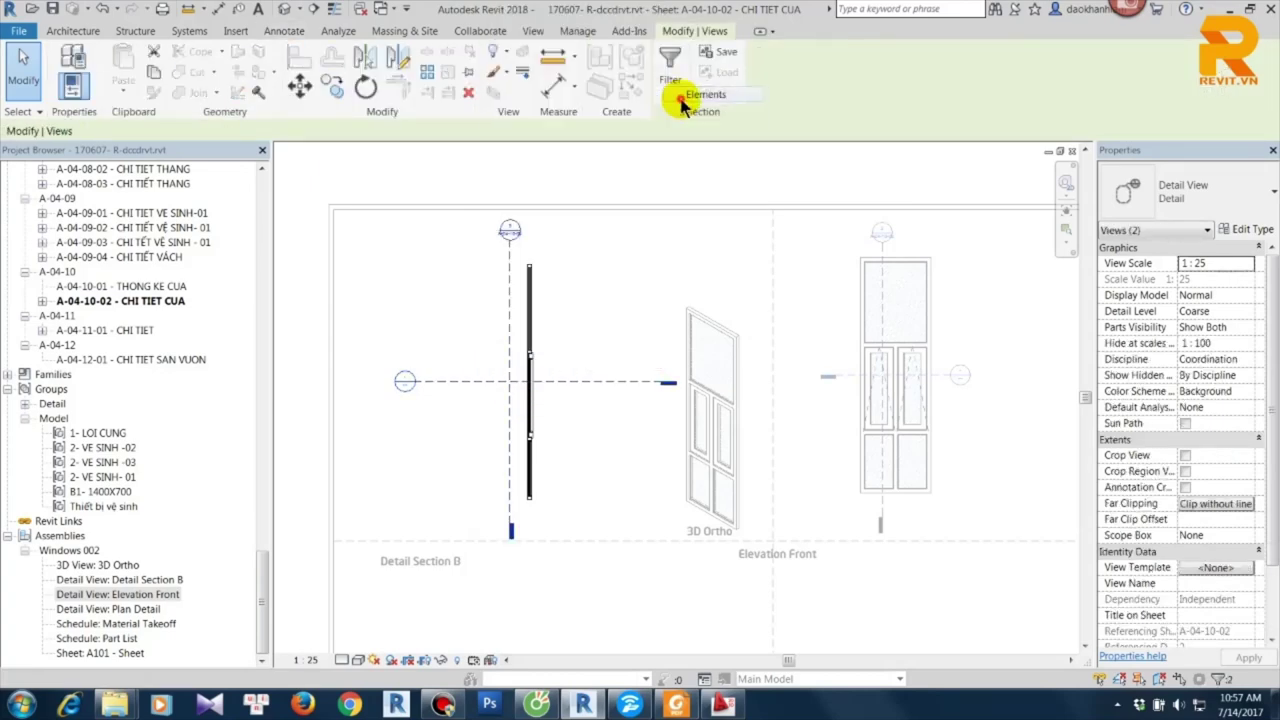
pyautogui.press('Escape')
pyautogui.doubleClick(549, 349)
pyautogui.rightClick(600, 315)
# Move the Elevation Front and Detail Section B viewports toward the sheet's upper left.
pyautogui.click(641, 386)
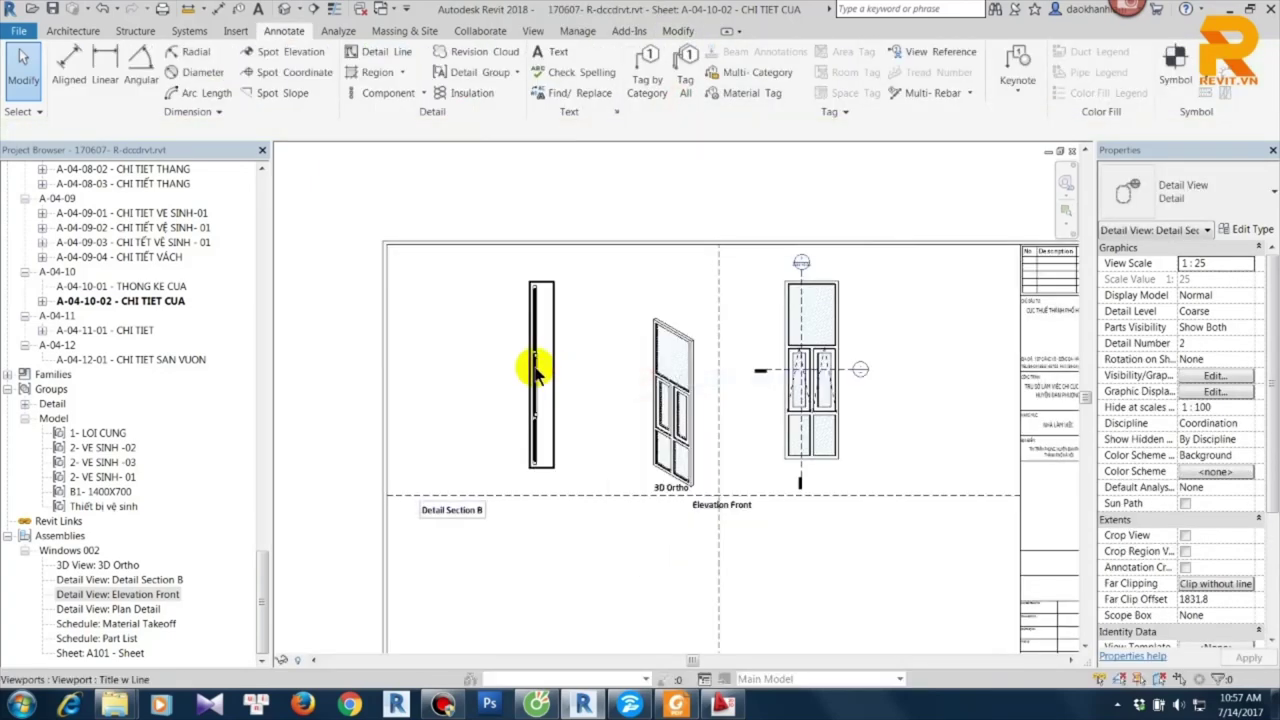
pyautogui.click(537, 363)
pyautogui.moveTo(537, 363)
pyautogui.mouseDown()
pyautogui.moveTo(513, 341)
pyautogui.moveTo(526, 333)
pyautogui.mouseUp()
pyautogui.press('Escape')
pyautogui.moveTo(723, 449)
pyautogui.mouseDown()
pyautogui.moveTo(474, 324)
pyautogui.moveTo(464, 343)
pyautogui.mouseUp()
pyautogui.scroll(2, 470, 324)
pyautogui.press('Escape')
pyautogui.scroll(1, 451, 491)
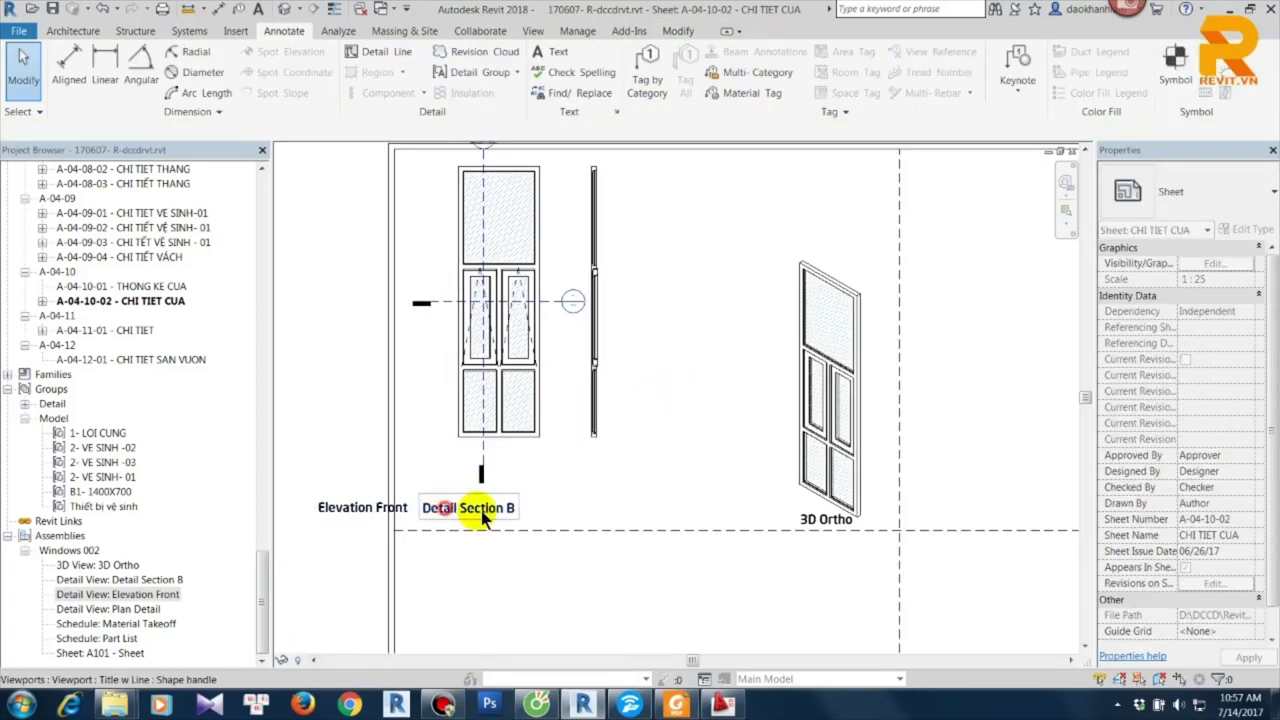
pyautogui.moveTo(483, 515); pyautogui.dragTo(697, 418)
pyautogui.moveTo(624, 477); pyautogui.dragTo(624, 477)
pyautogui.moveTo(849, 286); pyautogui.dragTo(851, 285)
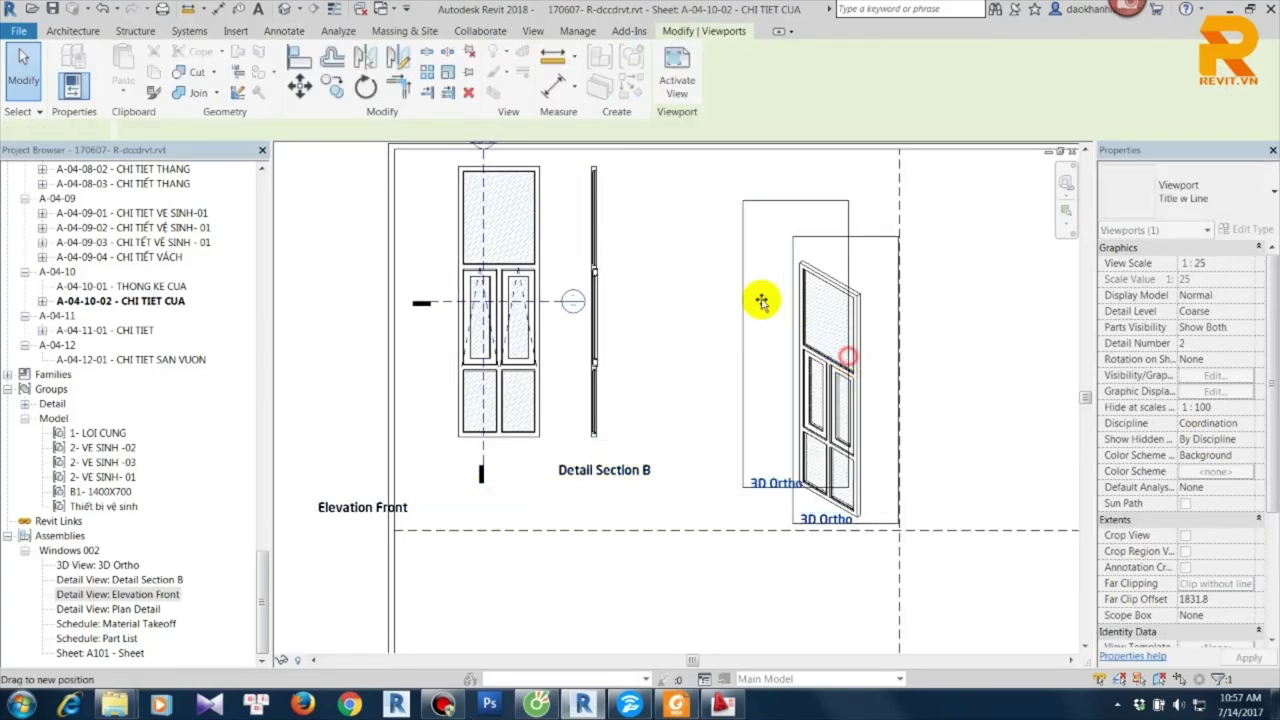
pyautogui.press('Escape')
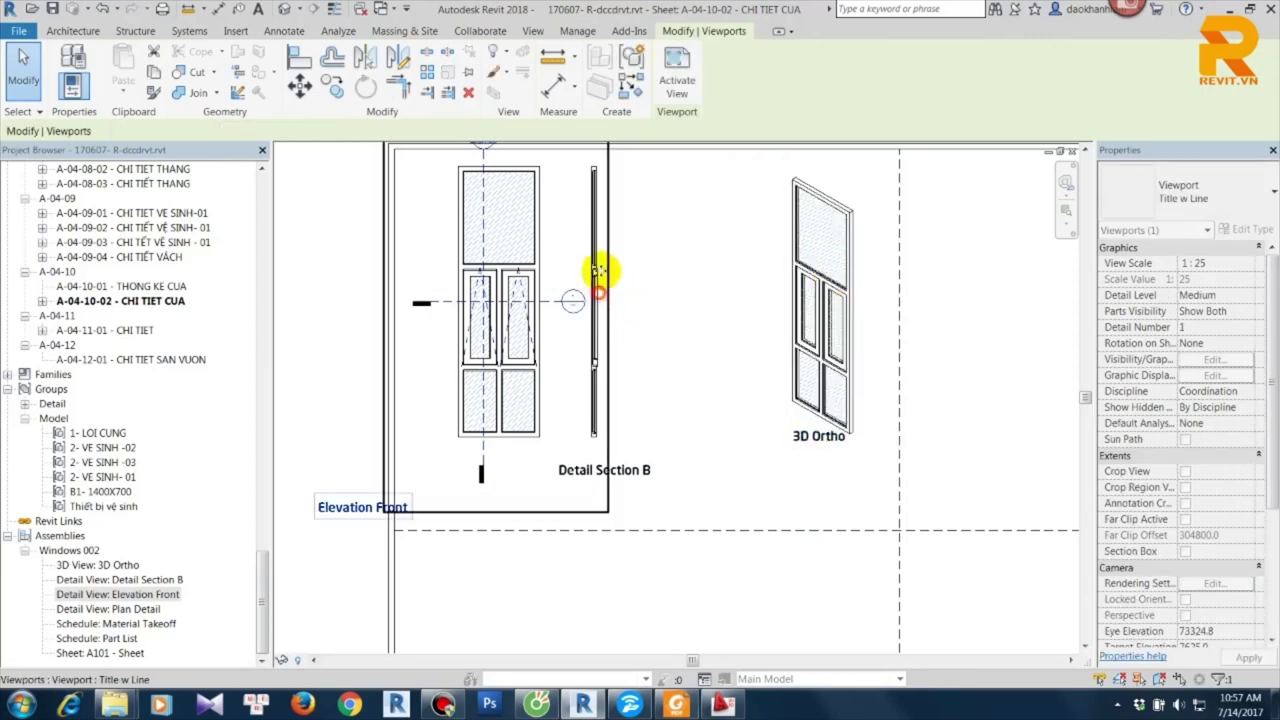
# Space Elevation Front and Detail Section B so the three viewports form a row.
pyautogui.click(590, 262)
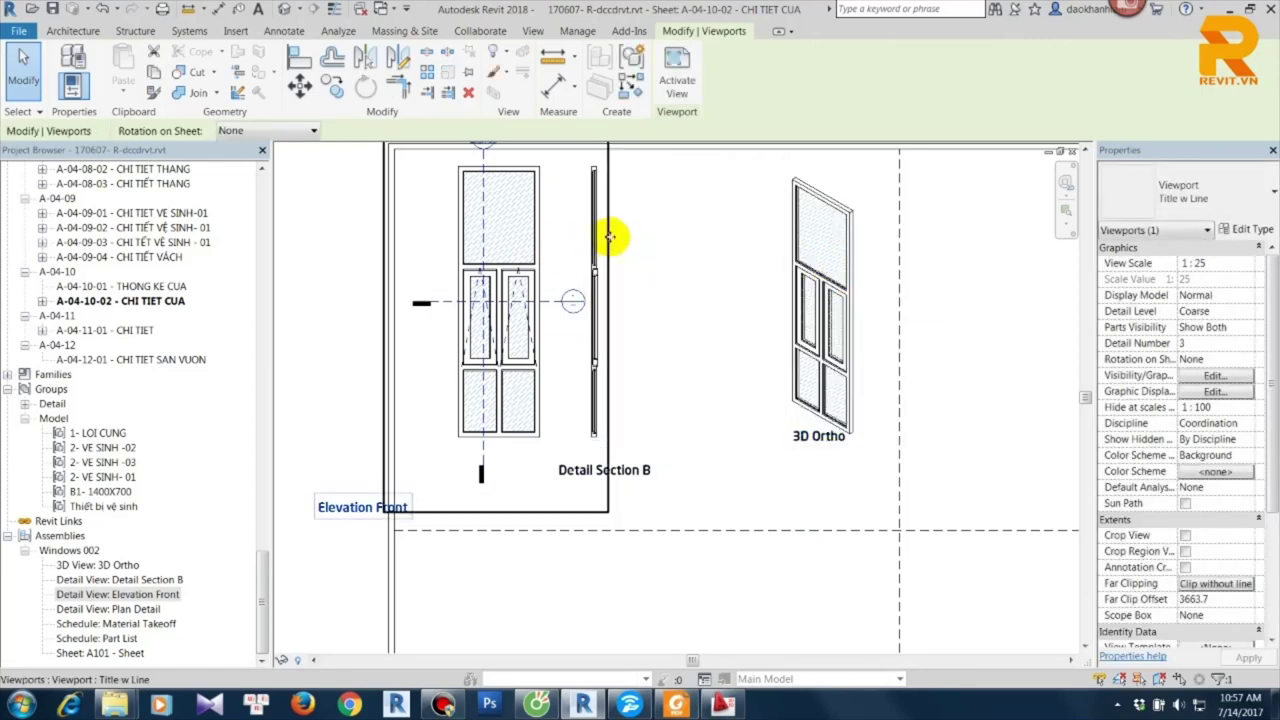
pyautogui.click(609, 236)
pyautogui.moveTo(612, 233); pyautogui.dragTo(737, 235)
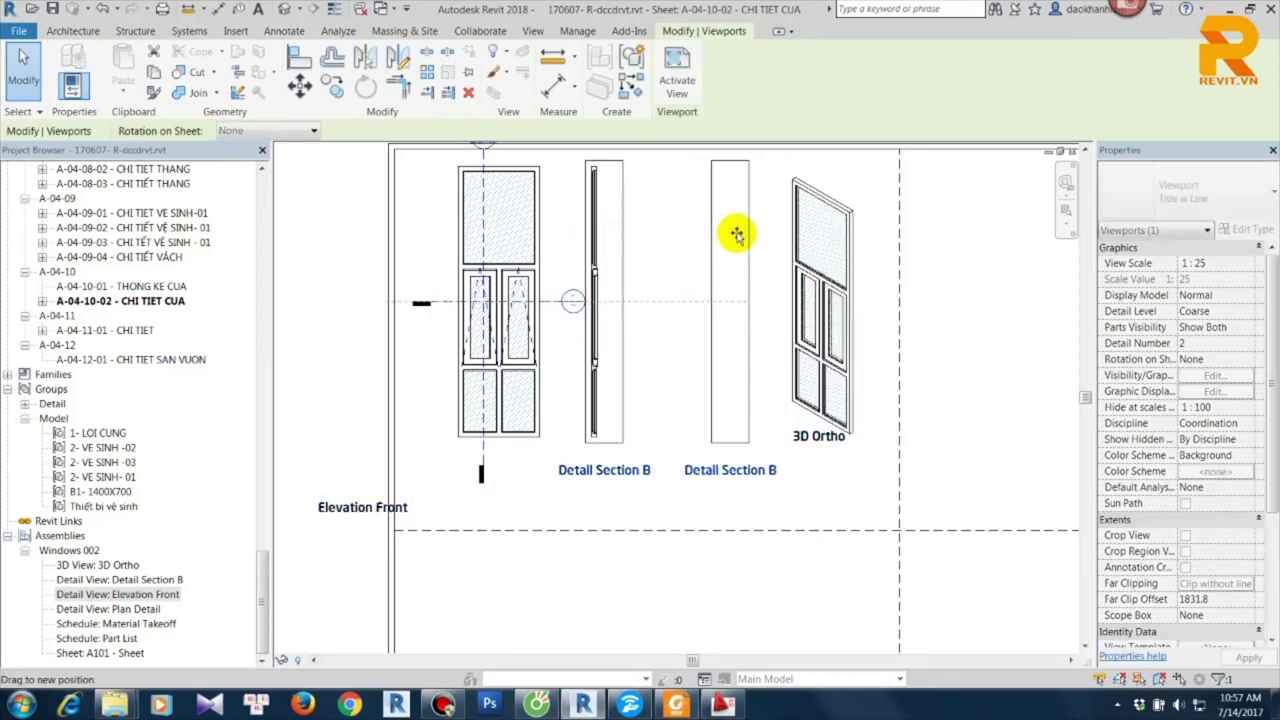
pyautogui.moveTo(529, 243); pyautogui.dragTo(618, 250)
pyautogui.moveTo(723, 294); pyautogui.dragTo(694, 286)
pyautogui.scroll(-2, 694, 286)
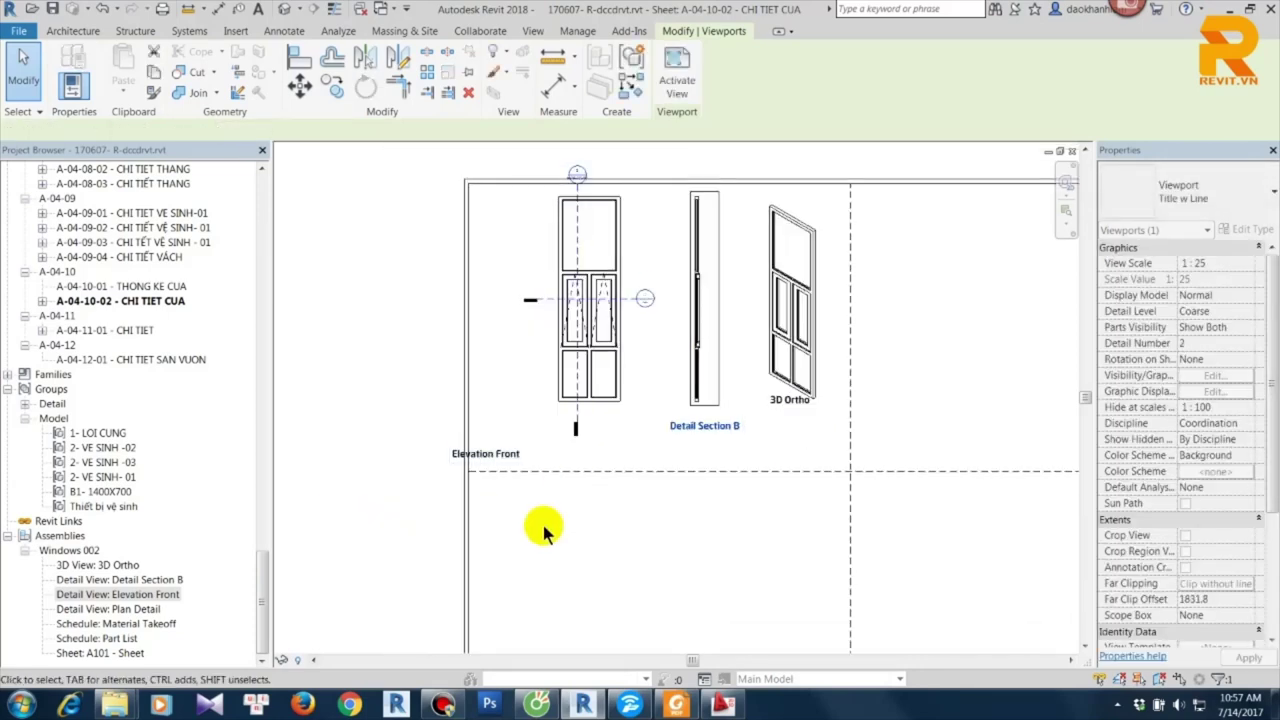
# Place the Elevation Front, Detail Section B and 3D Ortho titles beneath their views.
pyautogui.click(543, 530)
pyautogui.click(486, 452)
pyautogui.moveTo(486, 452); pyautogui.dragTo(590, 421)
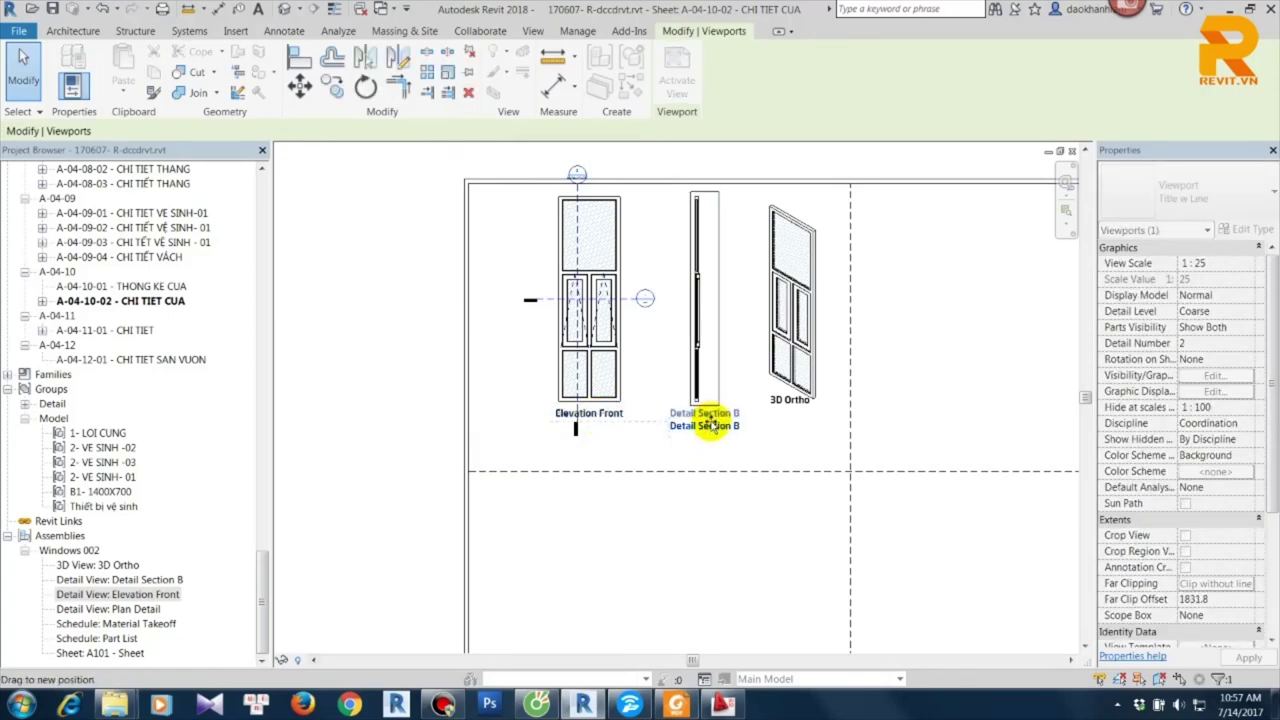
pyautogui.moveTo(708, 414); pyautogui.dragTo(706, 403)
pyautogui.moveTo(788, 402); pyautogui.dragTo(793, 417)
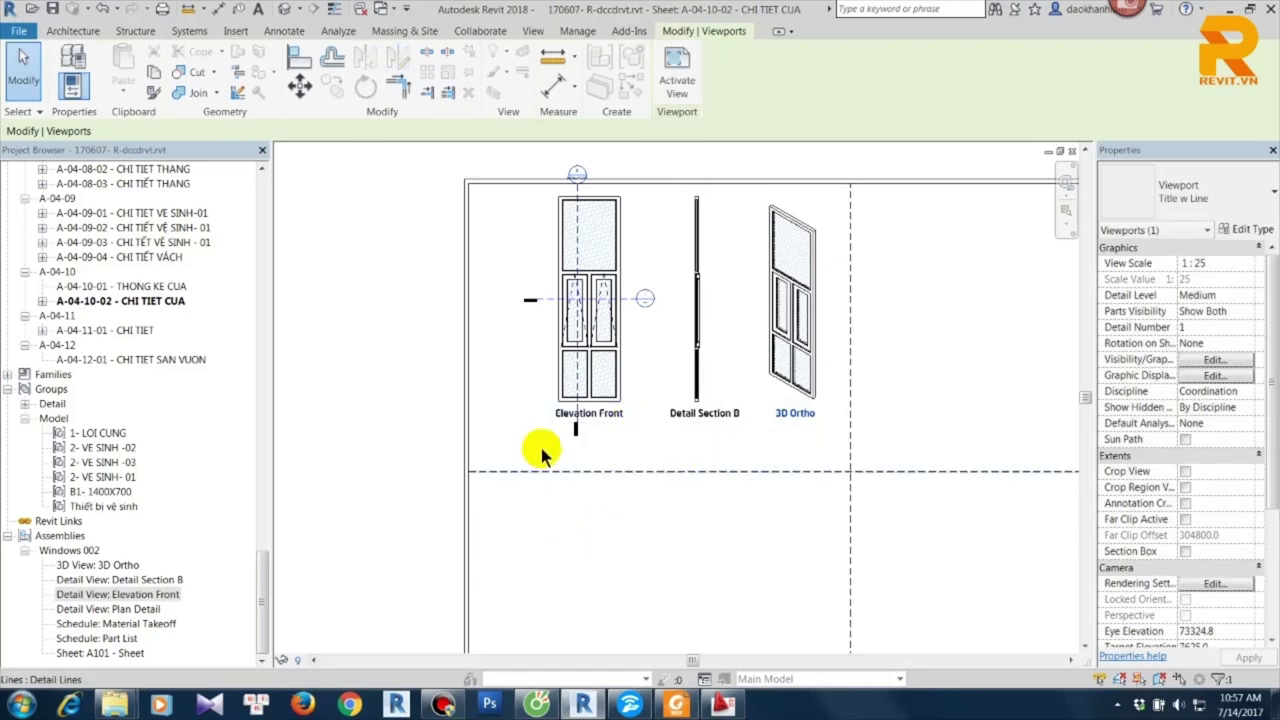
pyautogui.doubleClick(617, 213)
# Reposition the section head just above the door in Elevation Front and return to the sheet.
pyautogui.scroll(3, 570, 180)
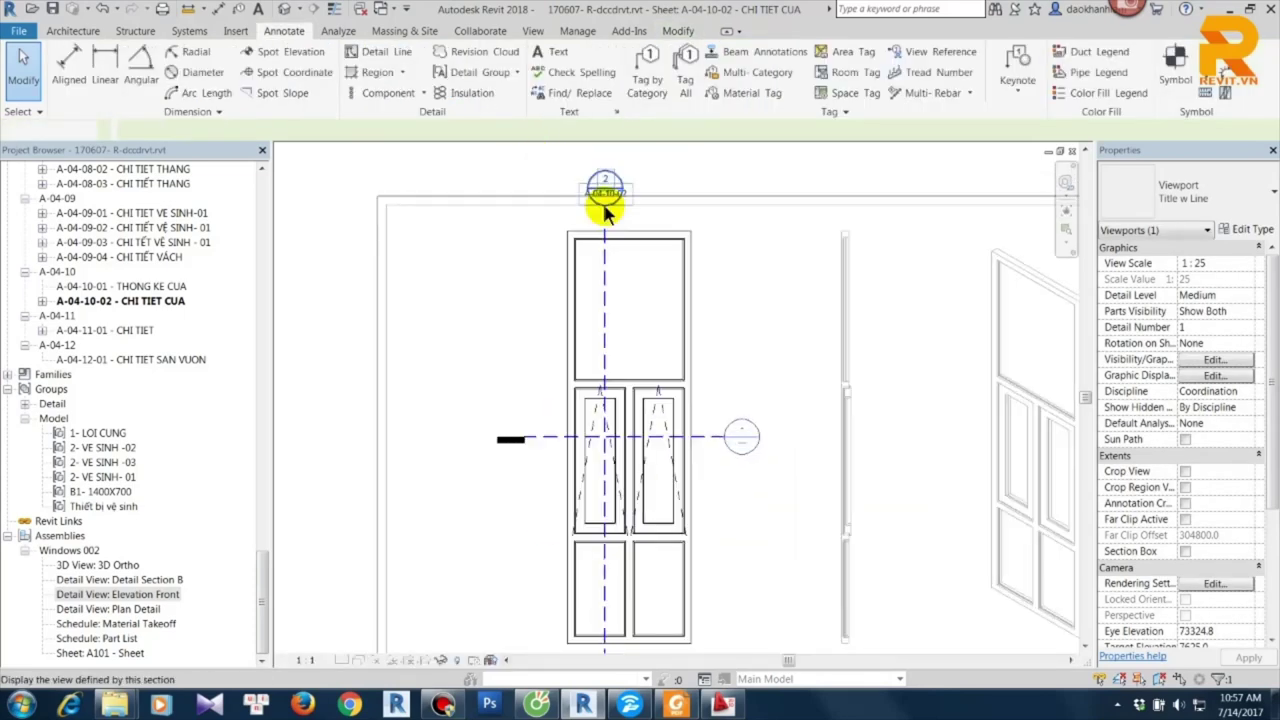
pyautogui.scroll(2, 600, 194)
pyautogui.click(605, 210)
pyautogui.moveTo(607, 222); pyautogui.dragTo(605, 228)
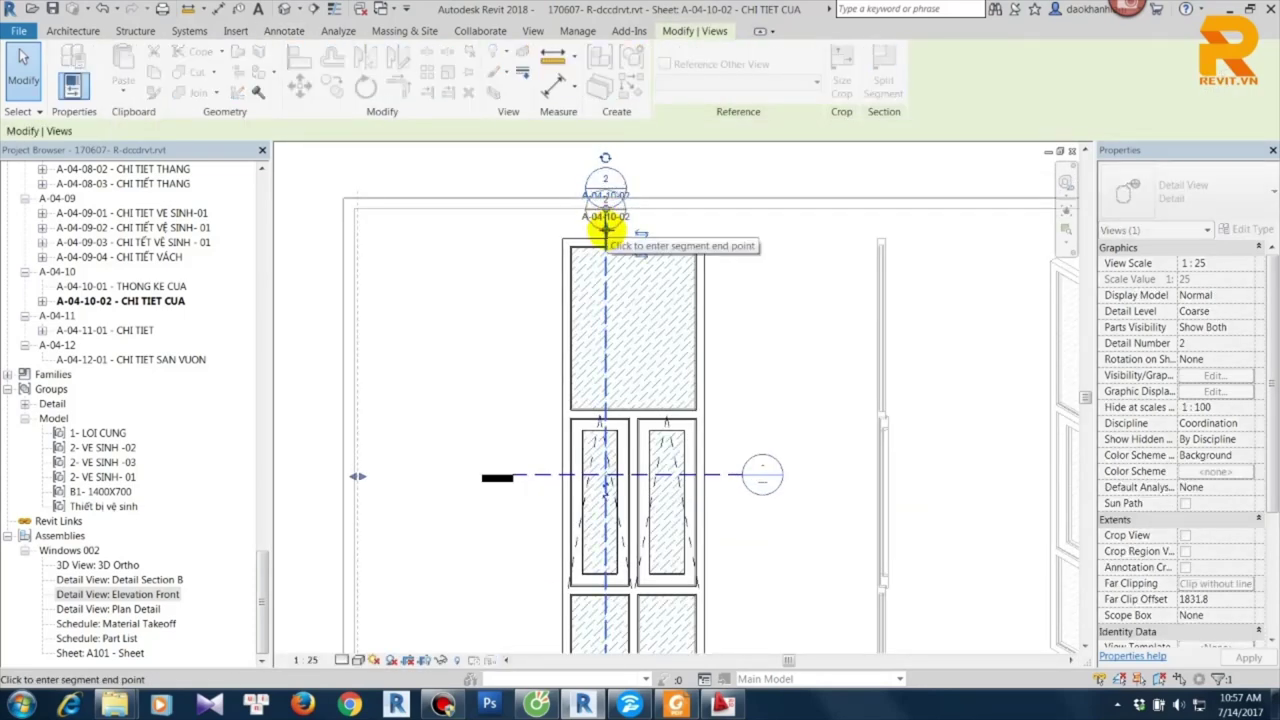
pyautogui.press('Escape')
pyautogui.press('Escape')
pyautogui.scroll(-3, 763, 277)
pyautogui.scroll(-2, 657, 251)
pyautogui.rightClick(657, 250)
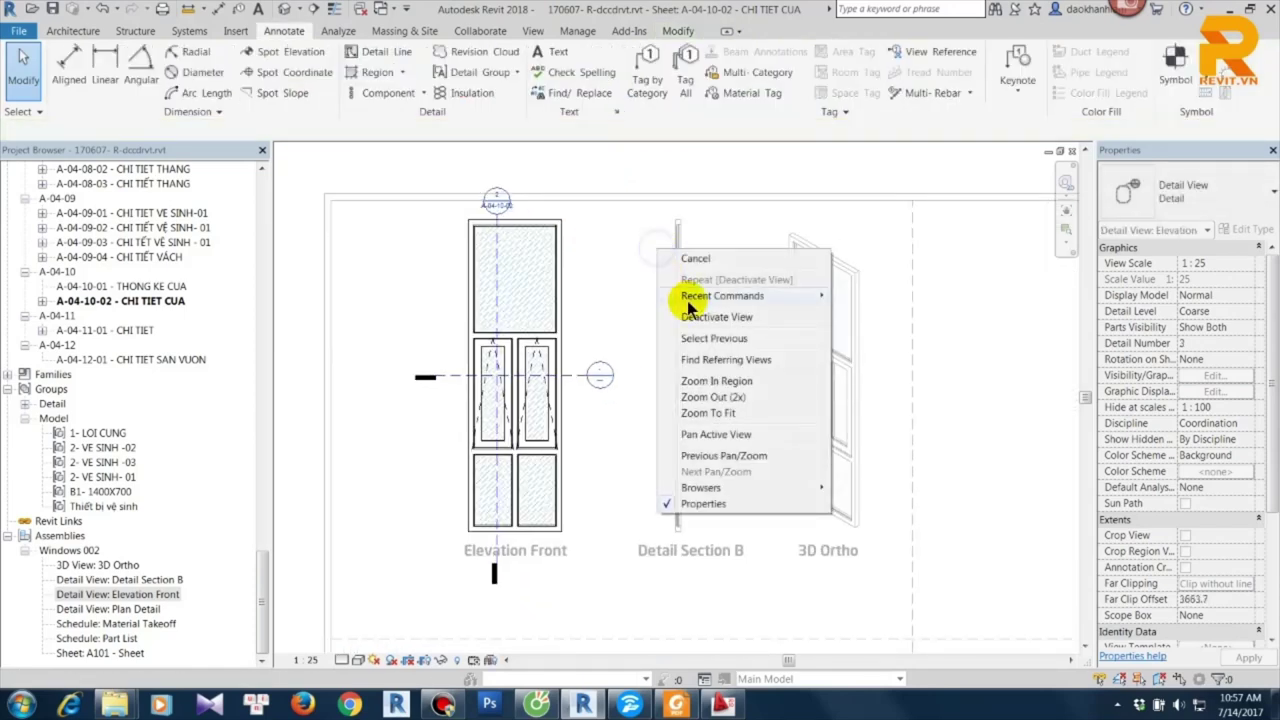
pyautogui.click(700, 316)
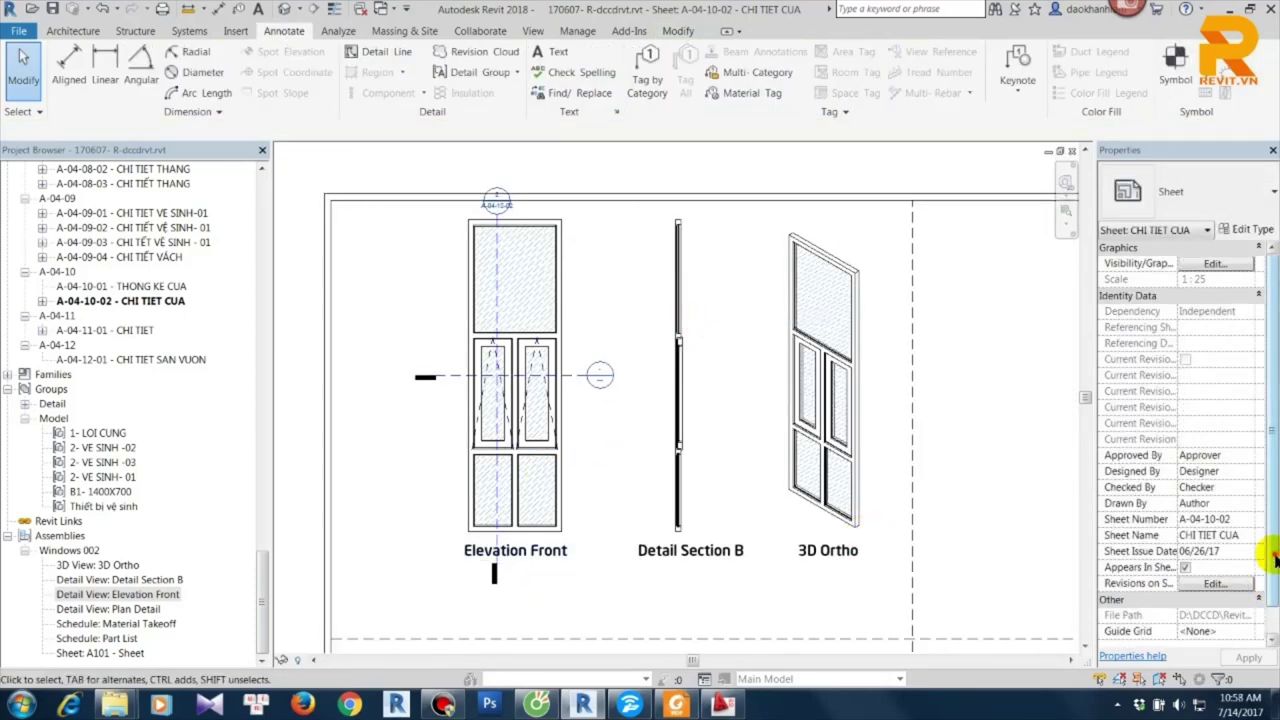
# Review Elevation Front's Extents properties, then return to the sheet and select its viewport.
pyautogui.doubleClick(503, 471)
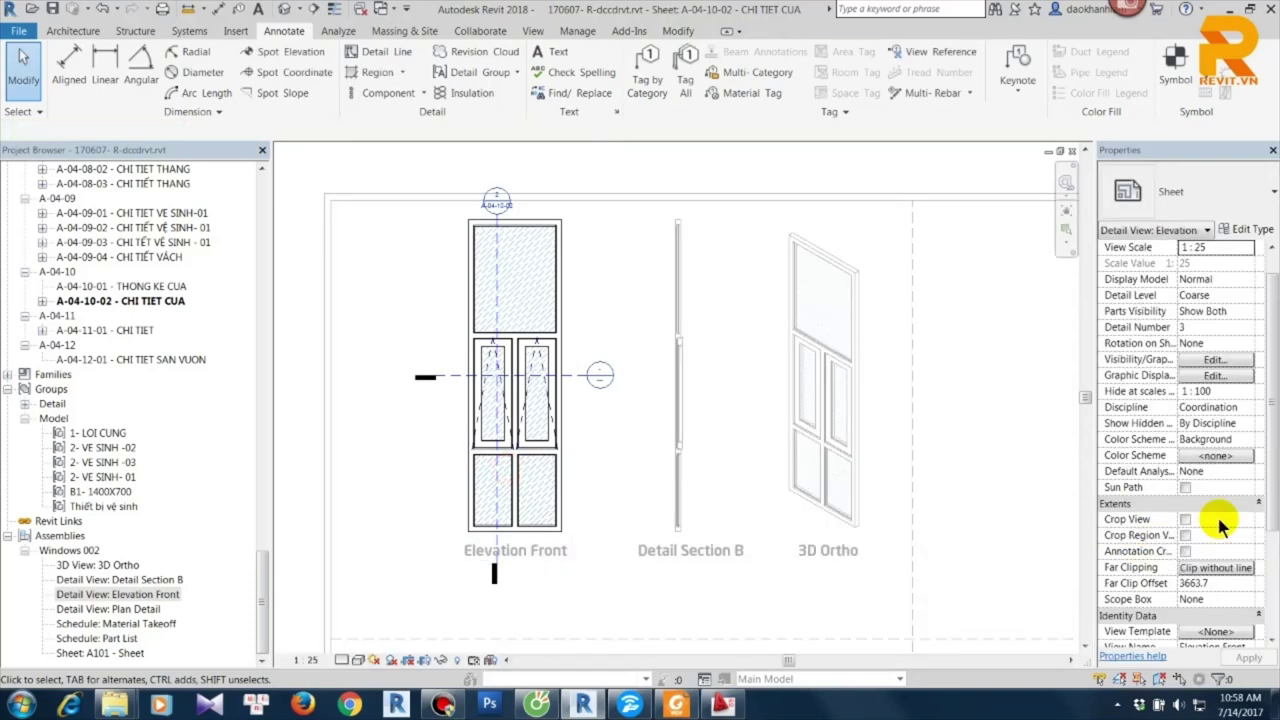
pyautogui.click(1259, 505)
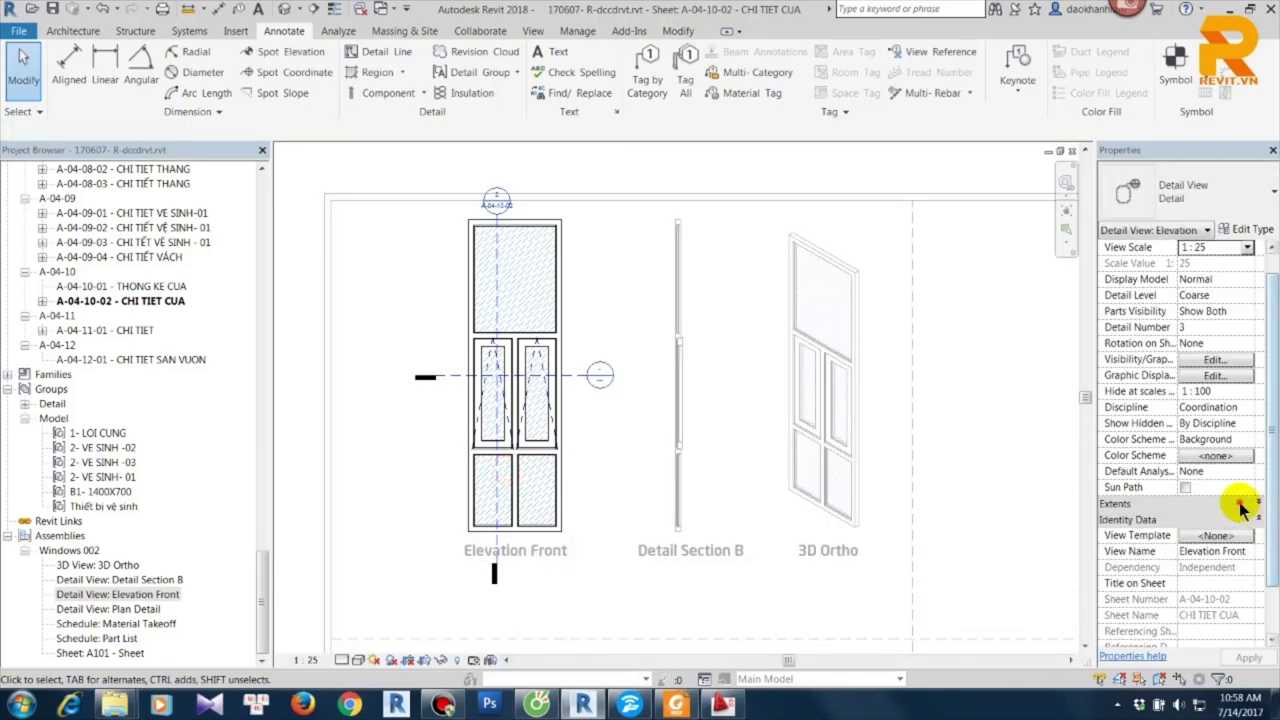
pyautogui.click(1258, 503)
pyautogui.scroll(-3, 1230, 520)
pyautogui.scroll(-1, 1210, 535)
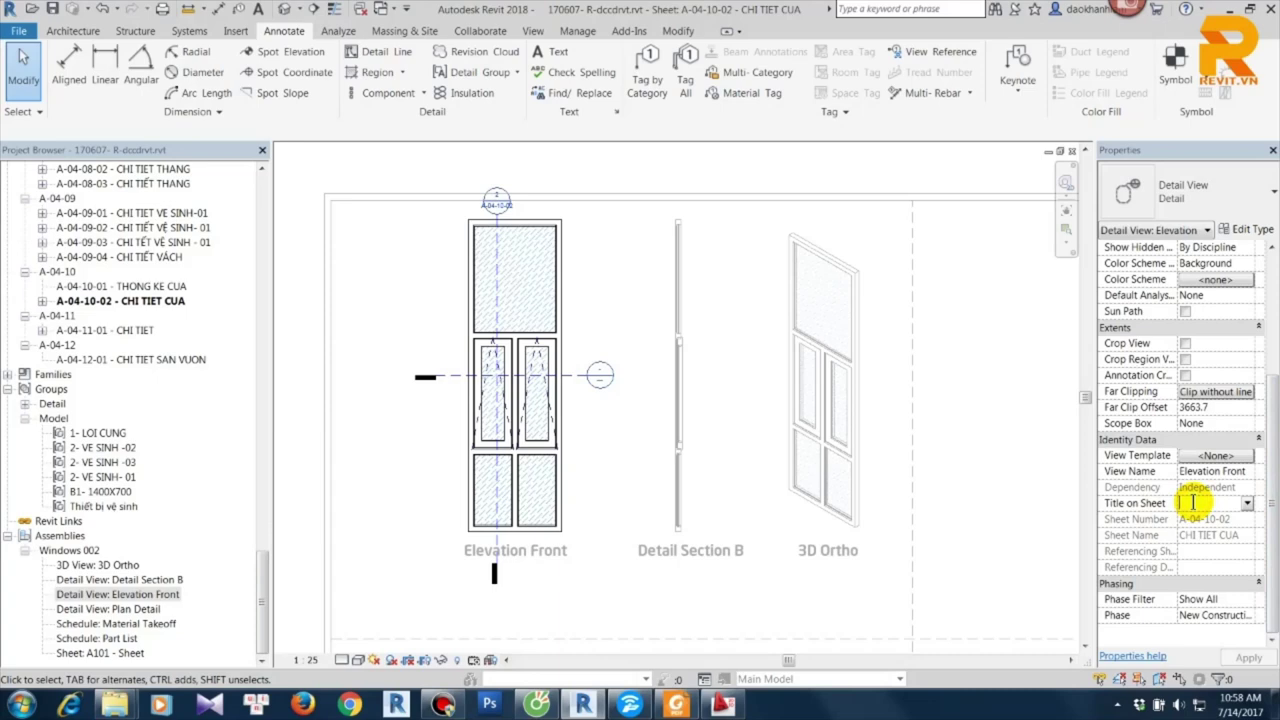
pyautogui.rightClick(944, 410)
pyautogui.click(988, 477)
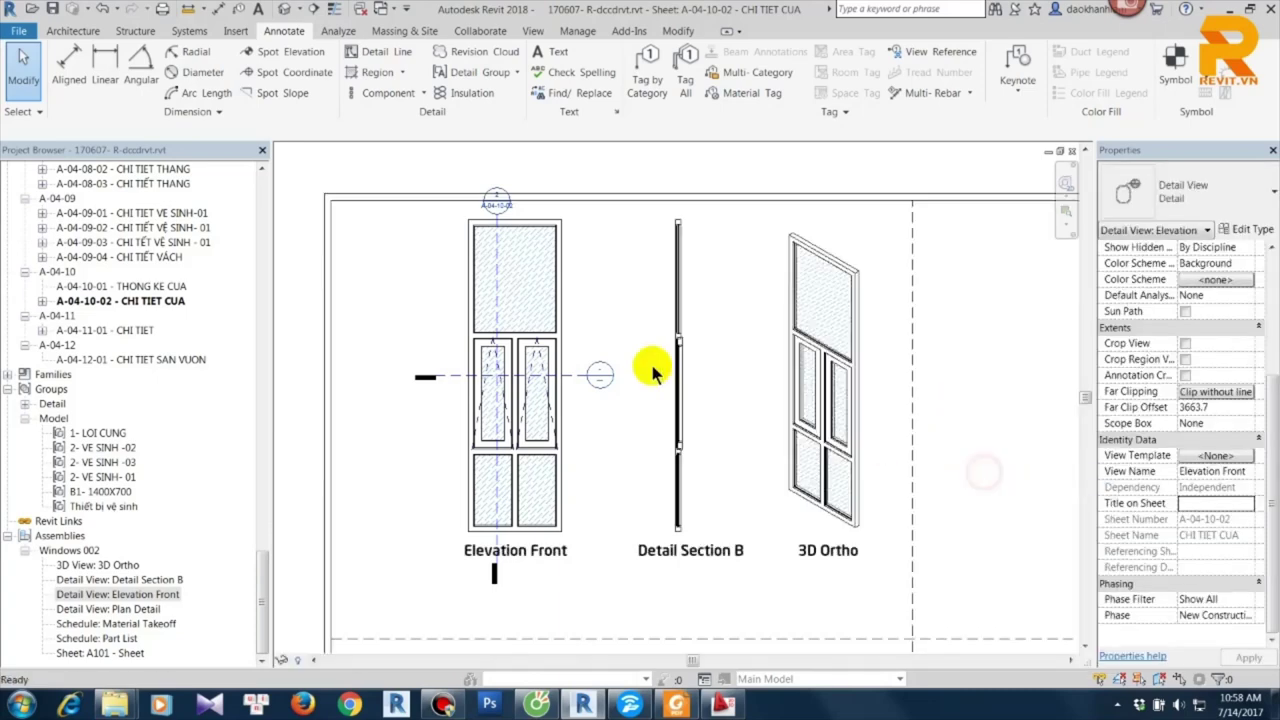
pyautogui.click(548, 395)
# Shift Elevation Front and Detail Section B slightly left, then select Windows 002's Plan Detail view.
pyautogui.moveTo(548, 395); pyautogui.dragTo(513, 395)
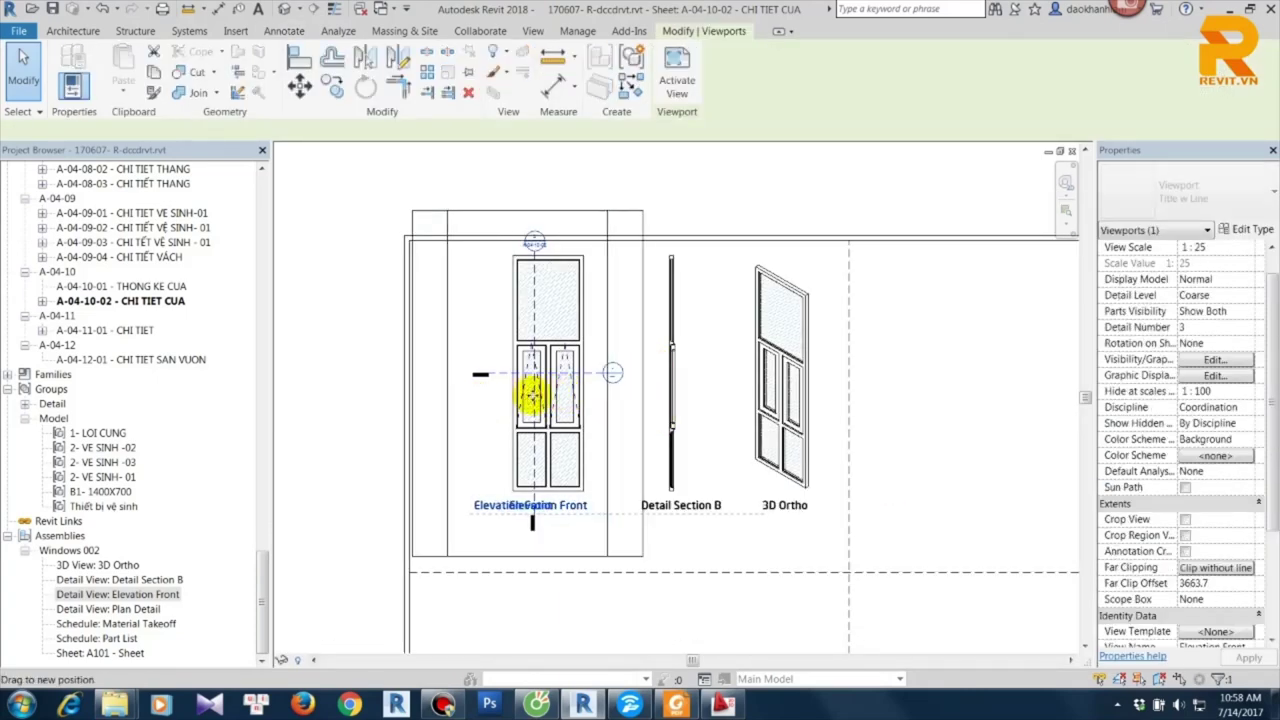
pyautogui.moveTo(678, 398); pyautogui.dragTo(666, 398)
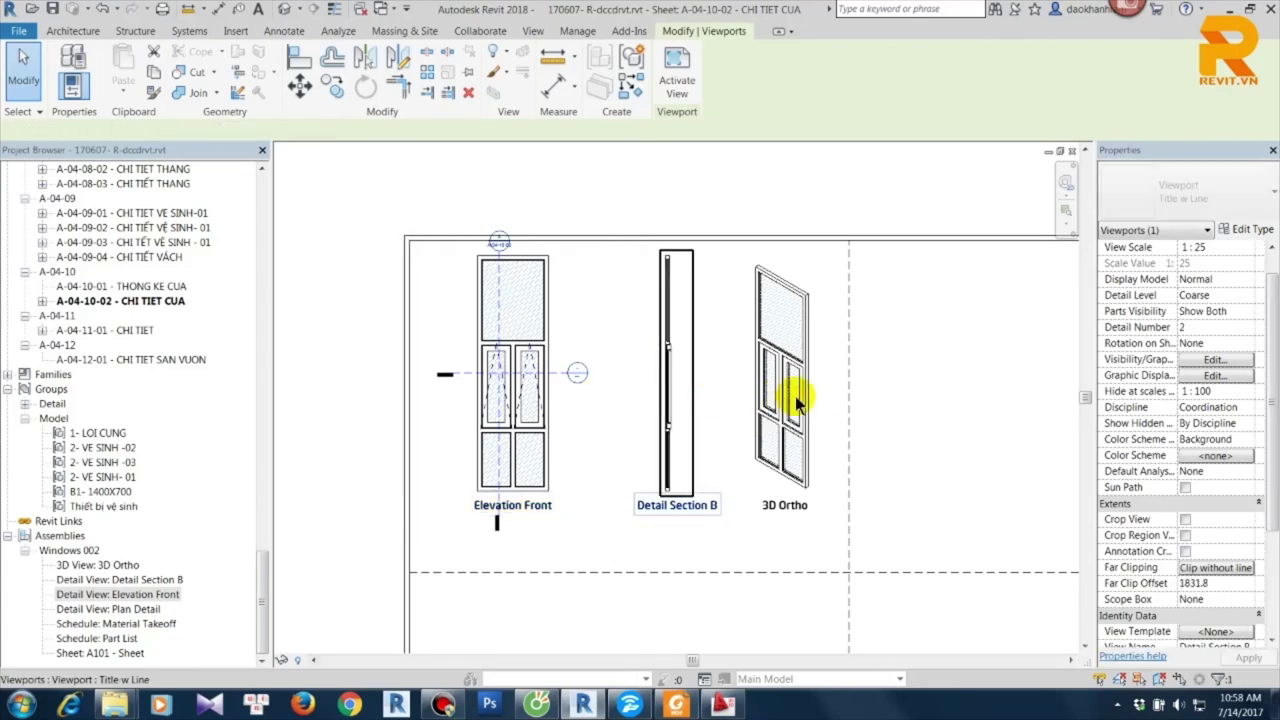
pyautogui.click(790, 396)
pyautogui.click(895, 414)
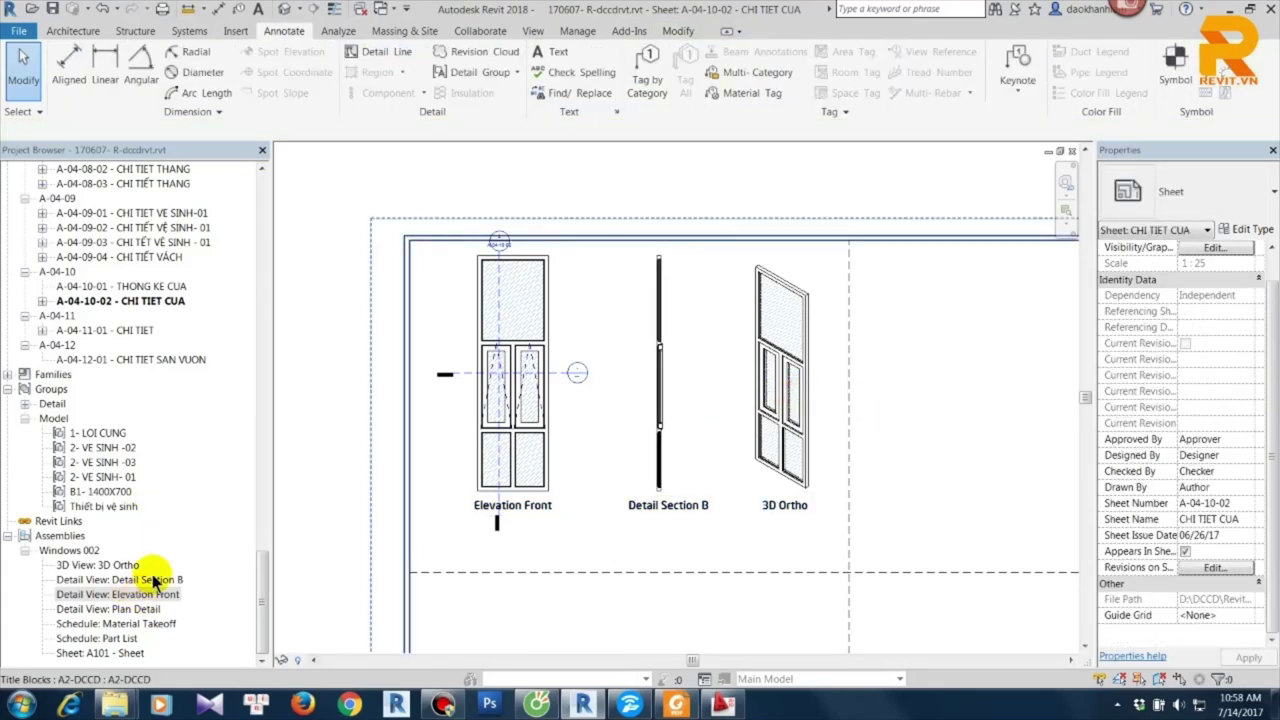
pyautogui.click(212, 593)
pyautogui.click(158, 609)
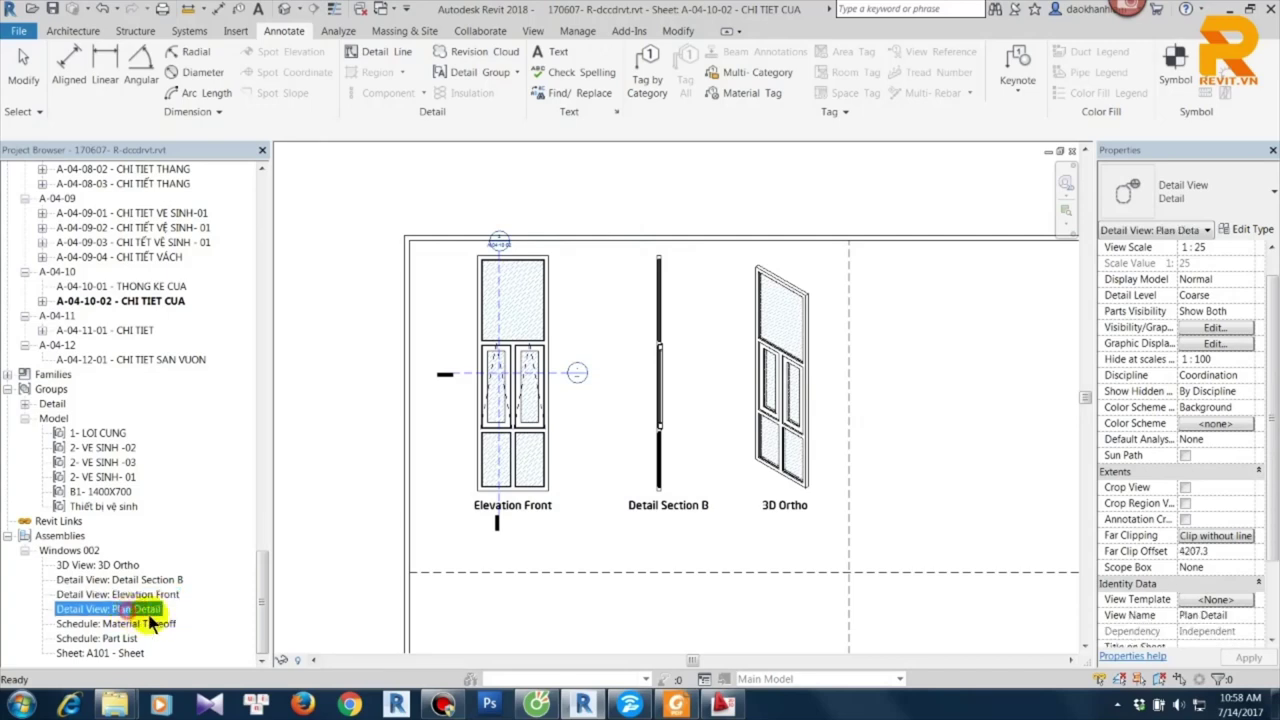
# Place the Plan Detail view on the sheet and hide its extra section markers.
pyautogui.click(565, 553)
pyautogui.moveTo(565, 553); pyautogui.dragTo(600, 440, button='middle')
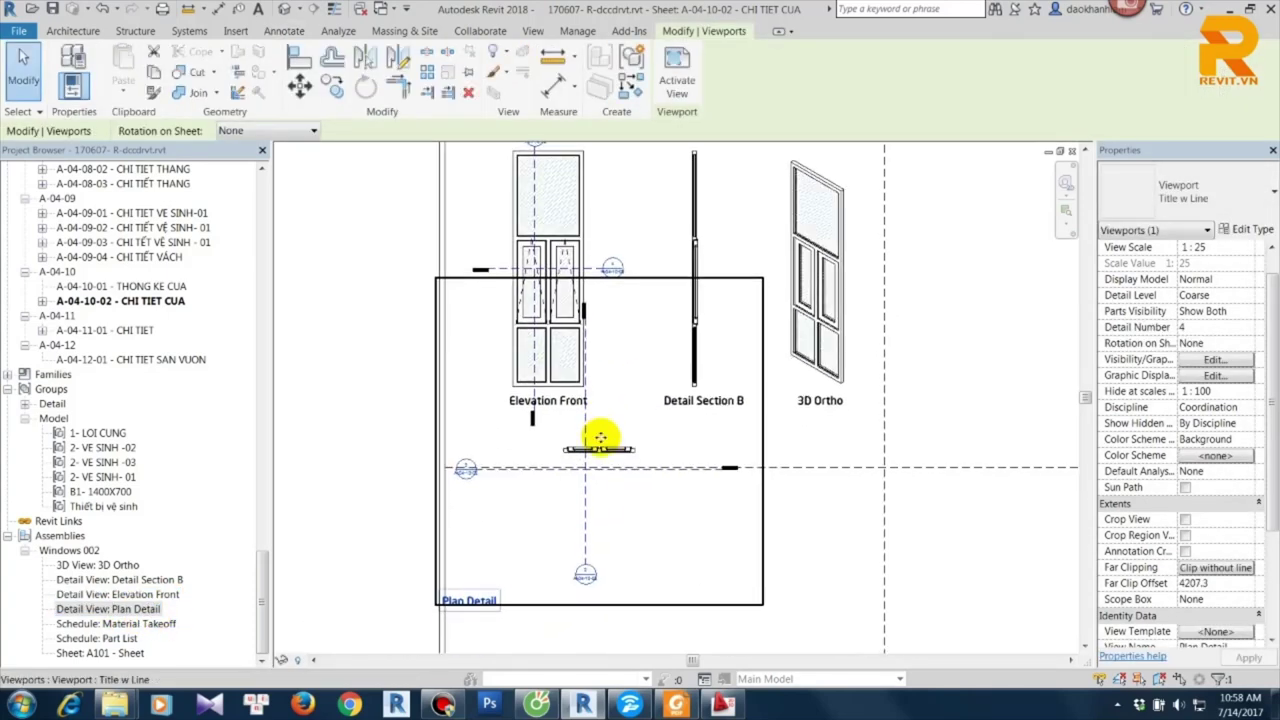
pyautogui.doubleClick(600, 437)
pyautogui.scroll(3, 585, 480)
pyautogui.moveTo(612, 497); pyautogui.dragTo(548, 450)
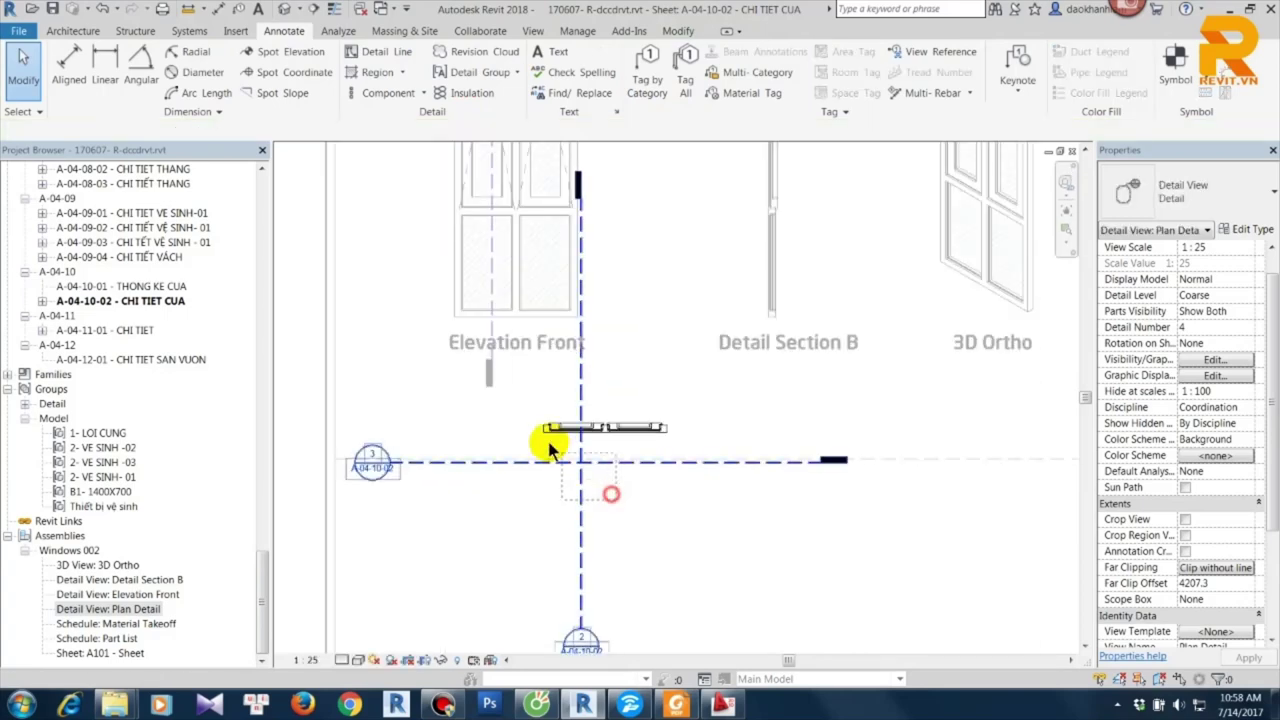
pyautogui.rightClick(548, 449)
pyautogui.moveTo(601, 165)
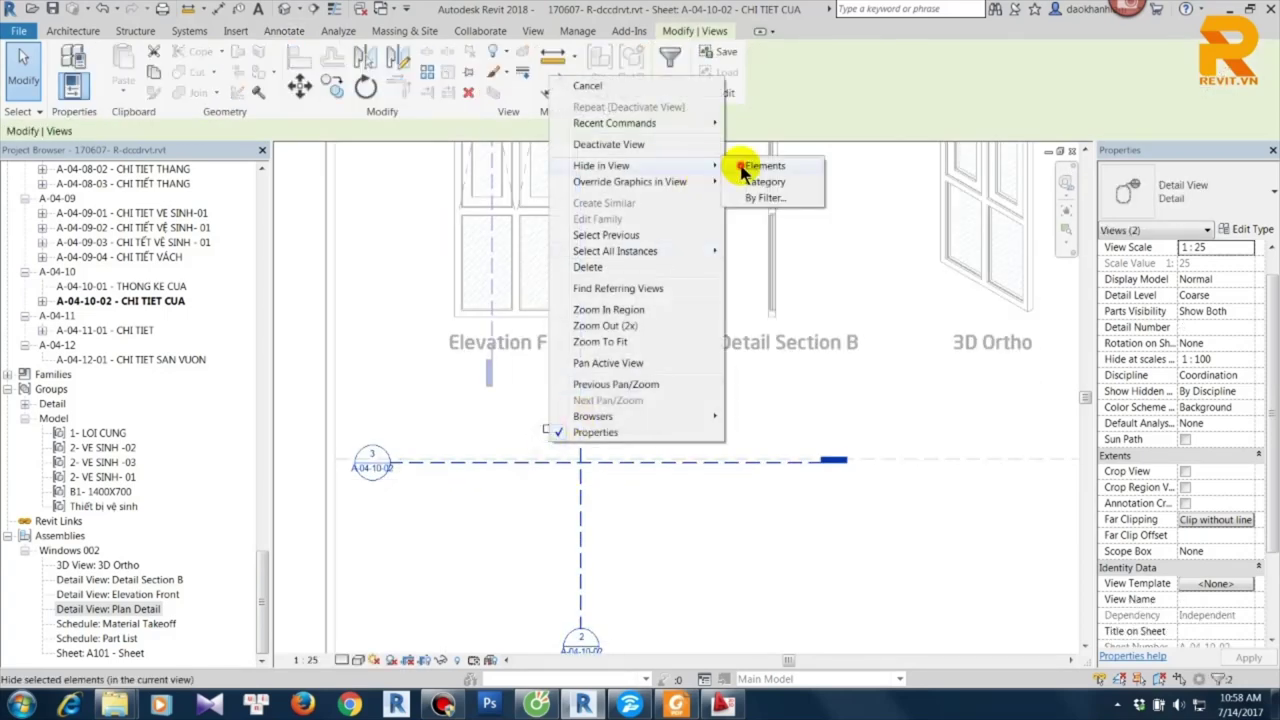
pyautogui.click(745, 168)
pyautogui.rightClick(660, 322)
pyautogui.click(715, 388)
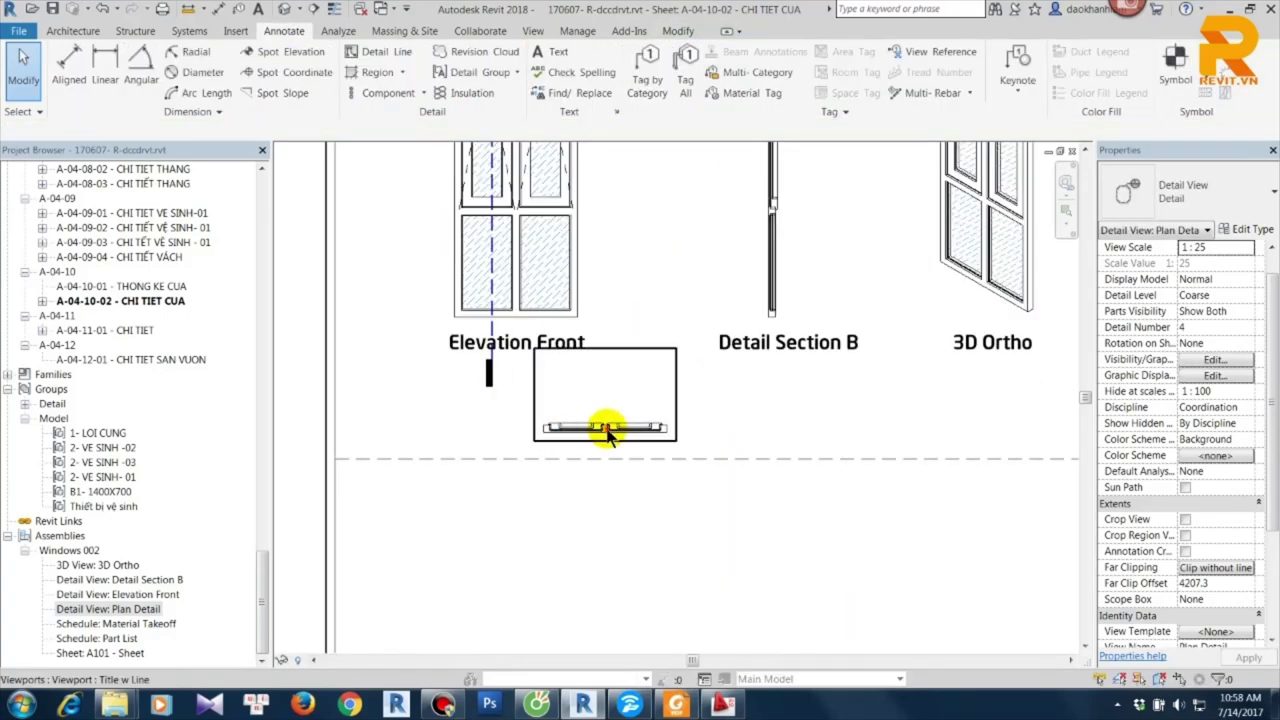
# Move the Plan Detail viewport beneath Elevation Front on the sheet.
pyautogui.click(618, 428)
pyautogui.moveTo(533, 430); pyautogui.dragTo(533, 430)
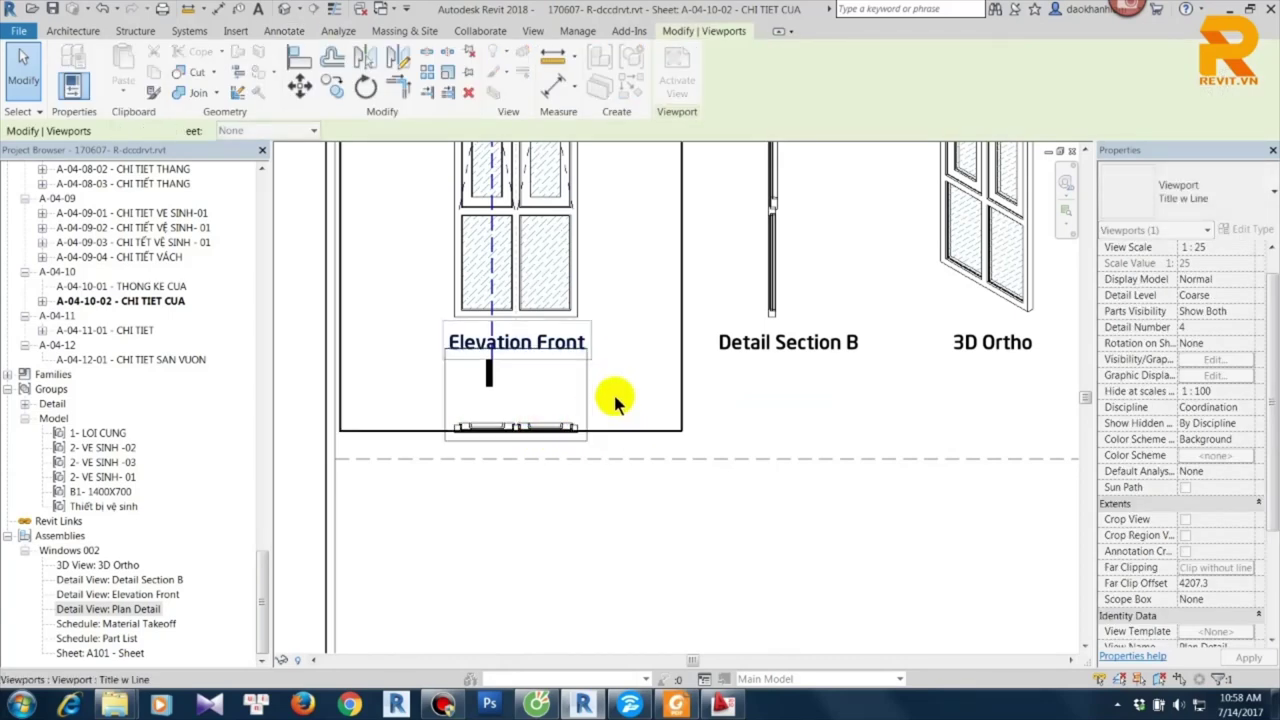
pyautogui.scroll(2, 535, 455)
pyautogui.press('Escape')
pyautogui.scroll(3, 534, 371)
pyautogui.scroll(2, 623, 386)
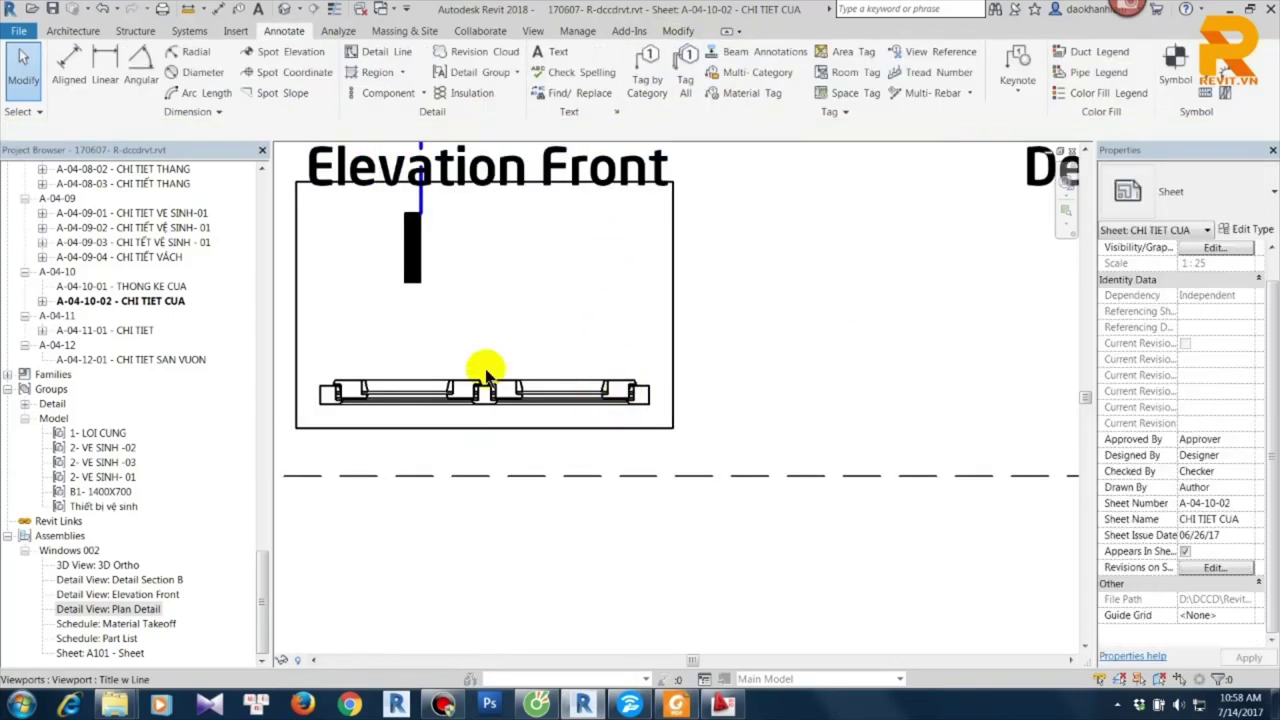
pyautogui.scroll(2, 486, 294)
pyautogui.scroll(-3, 547, 372)
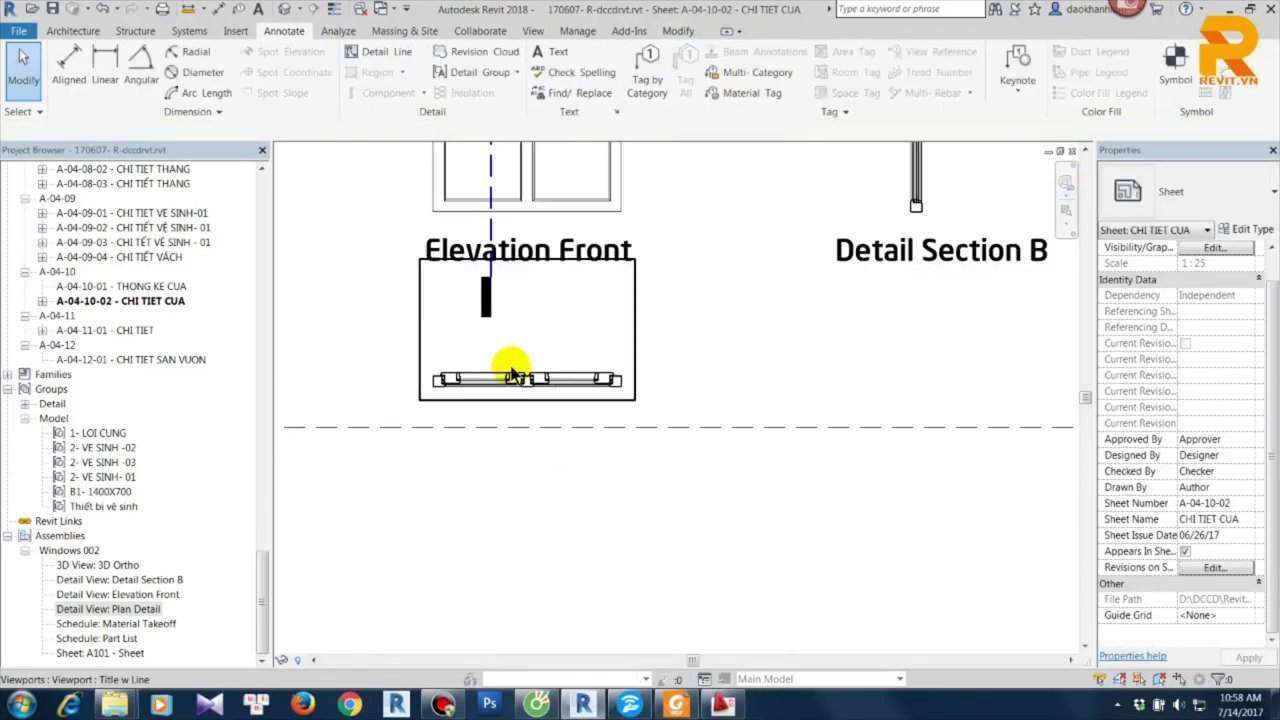
pyautogui.click(117, 564)
pyautogui.click(157, 579)
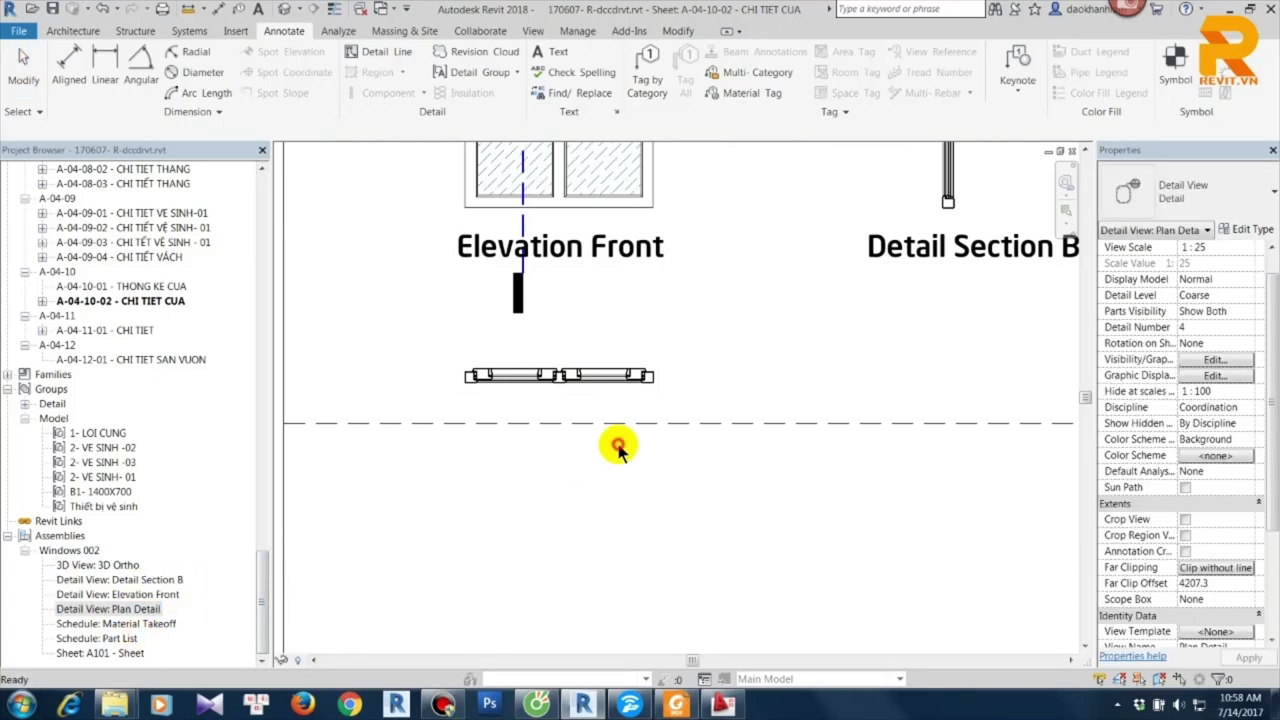
pyautogui.scroll(-2, 619, 449)
pyautogui.scroll(-2, 634, 334)
pyautogui.scroll(-2, 571, 486)
# Shift the Elevation Front viewport slightly left on the sheet.
pyautogui.click(524, 500)
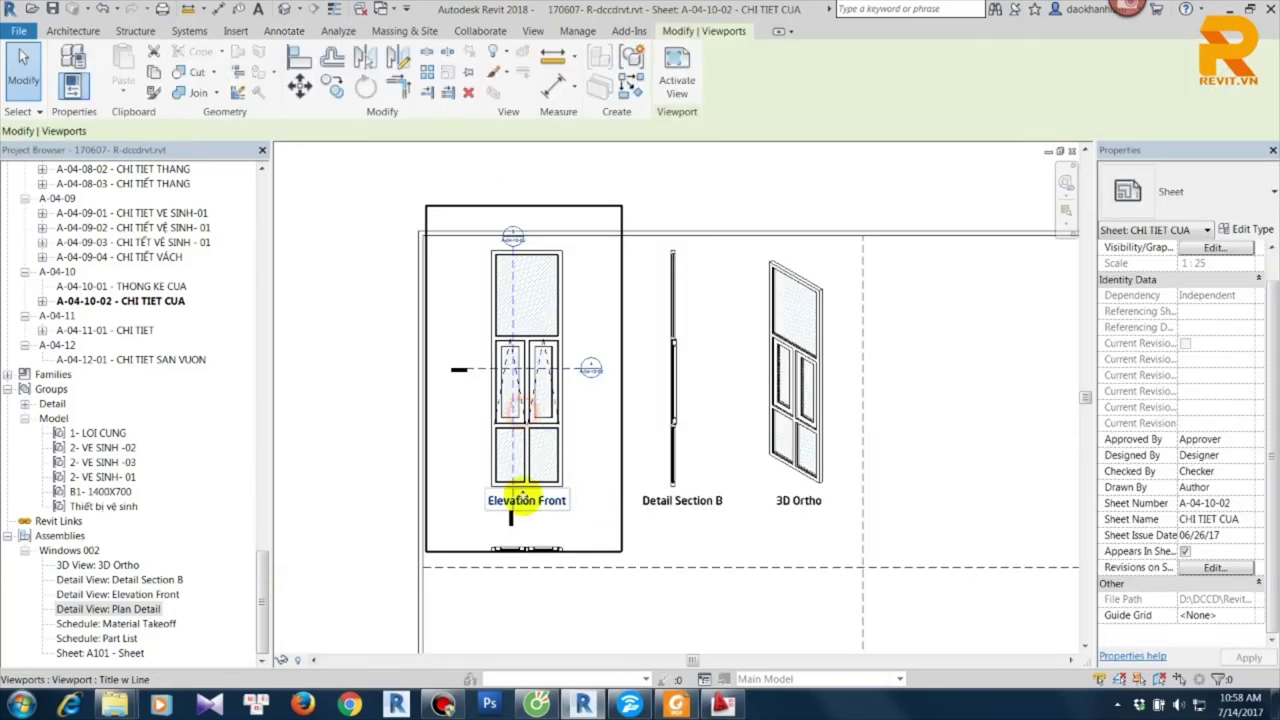
pyautogui.scroll(2, 524, 500)
pyautogui.scroll(2, 555, 515)
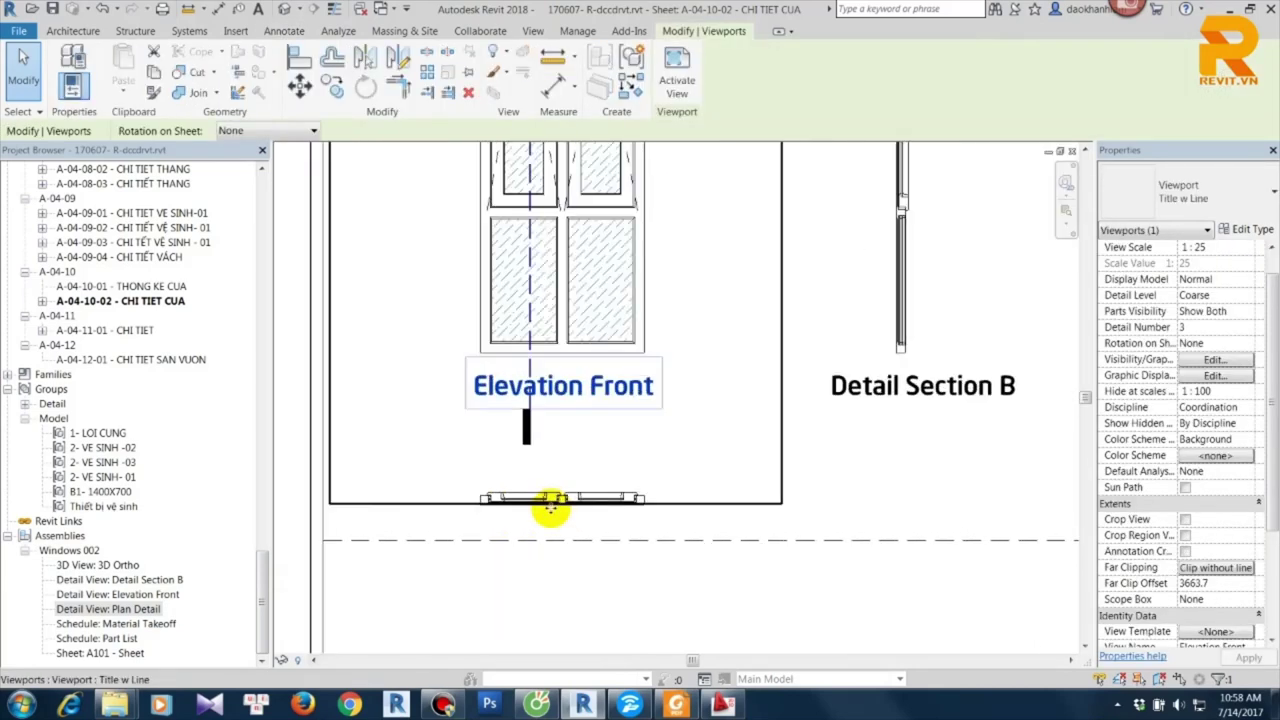
pyautogui.scroll(-2, 560, 485)
pyautogui.scroll(2, 569, 463)
pyautogui.scroll(2, 576, 456)
pyautogui.scroll(-2, 586, 350)
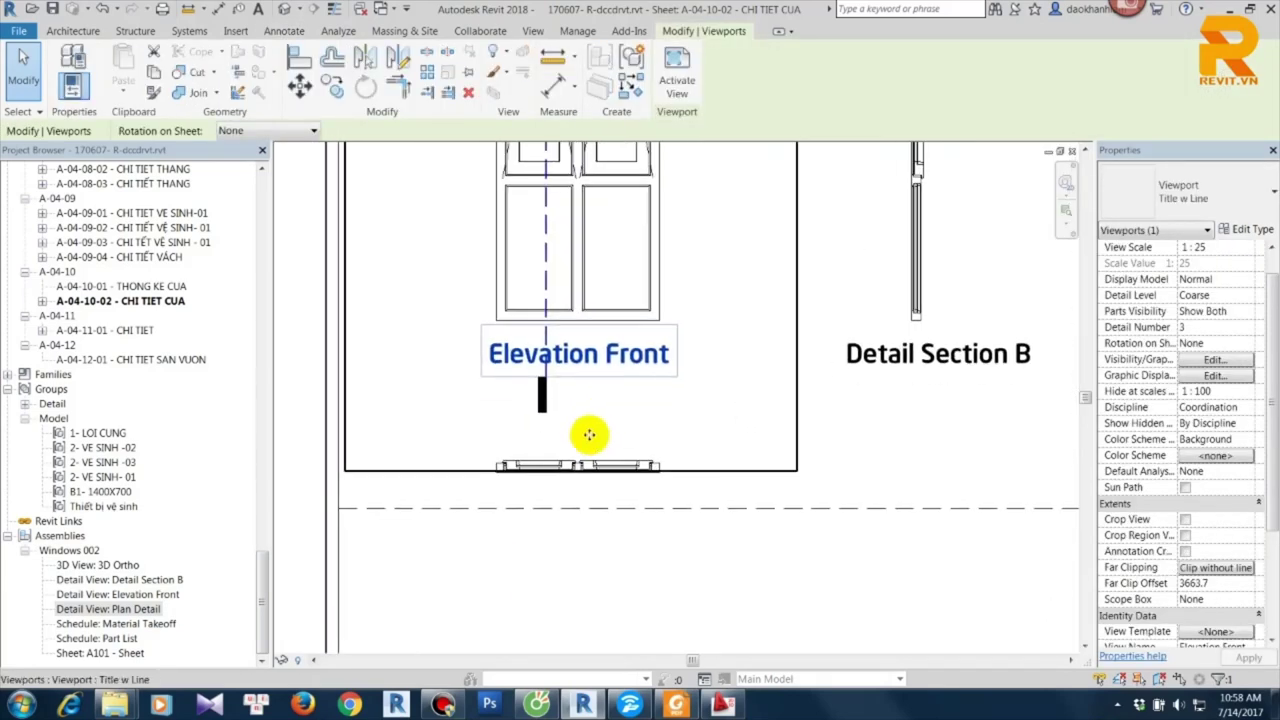
pyautogui.click(108, 566)
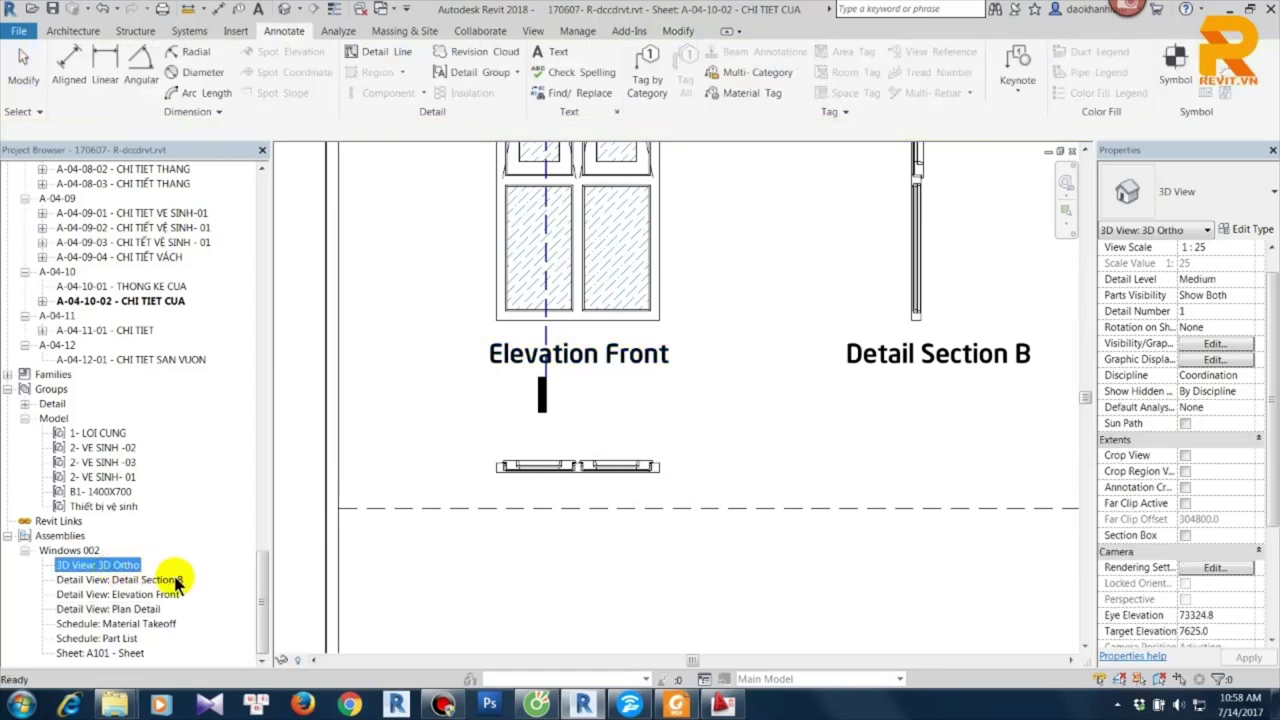
pyautogui.scroll(-2, 600, 440)
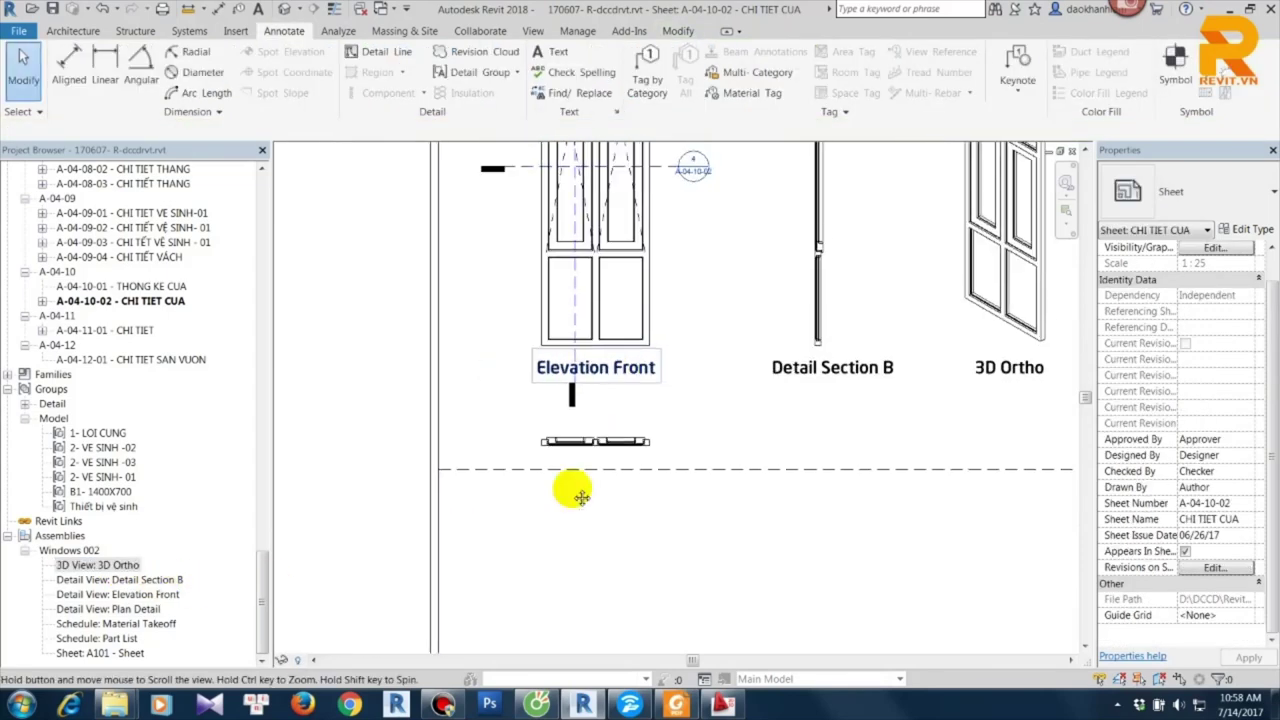
pyautogui.scroll(-2, 650, 420)
pyautogui.scroll(-1, 680, 358)
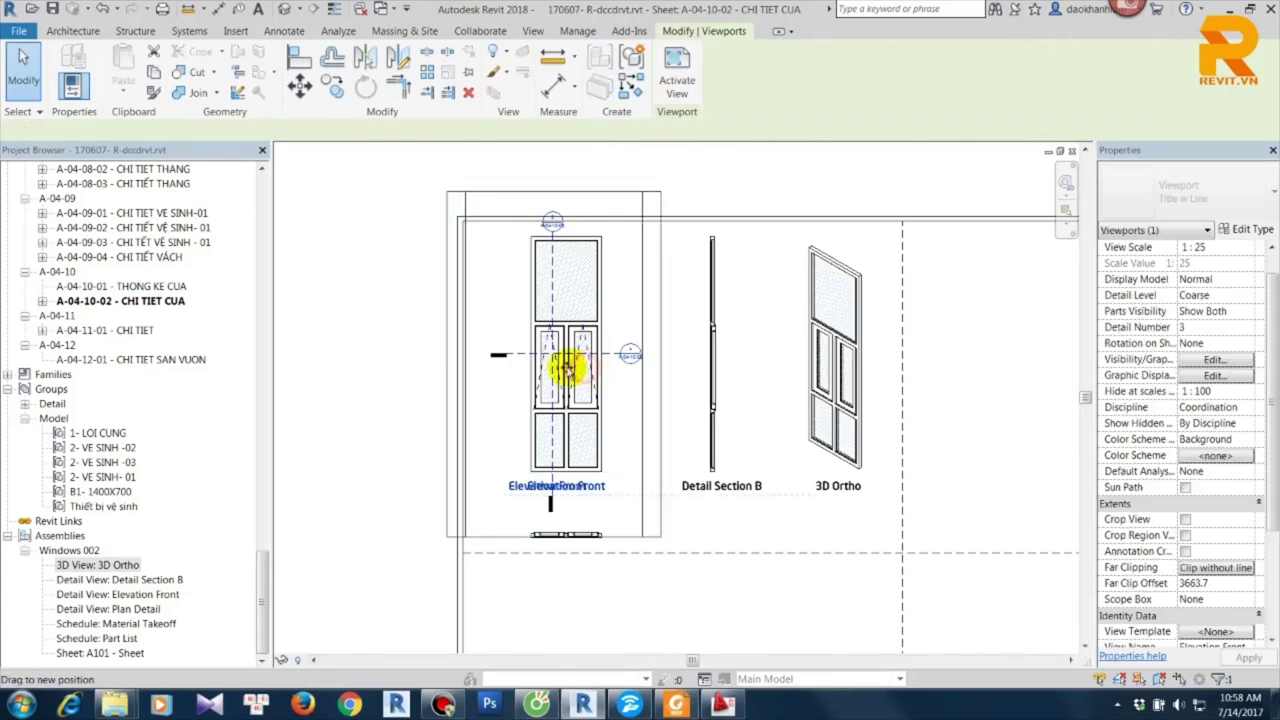
pyautogui.moveTo(587, 368); pyautogui.dragTo(566, 368)
# Realign Detail Section B, 3D Ortho and Elevation Front into an evenly spaced row.
pyautogui.click(697, 367)
pyautogui.moveTo(697, 367); pyautogui.dragTo(631, 367)
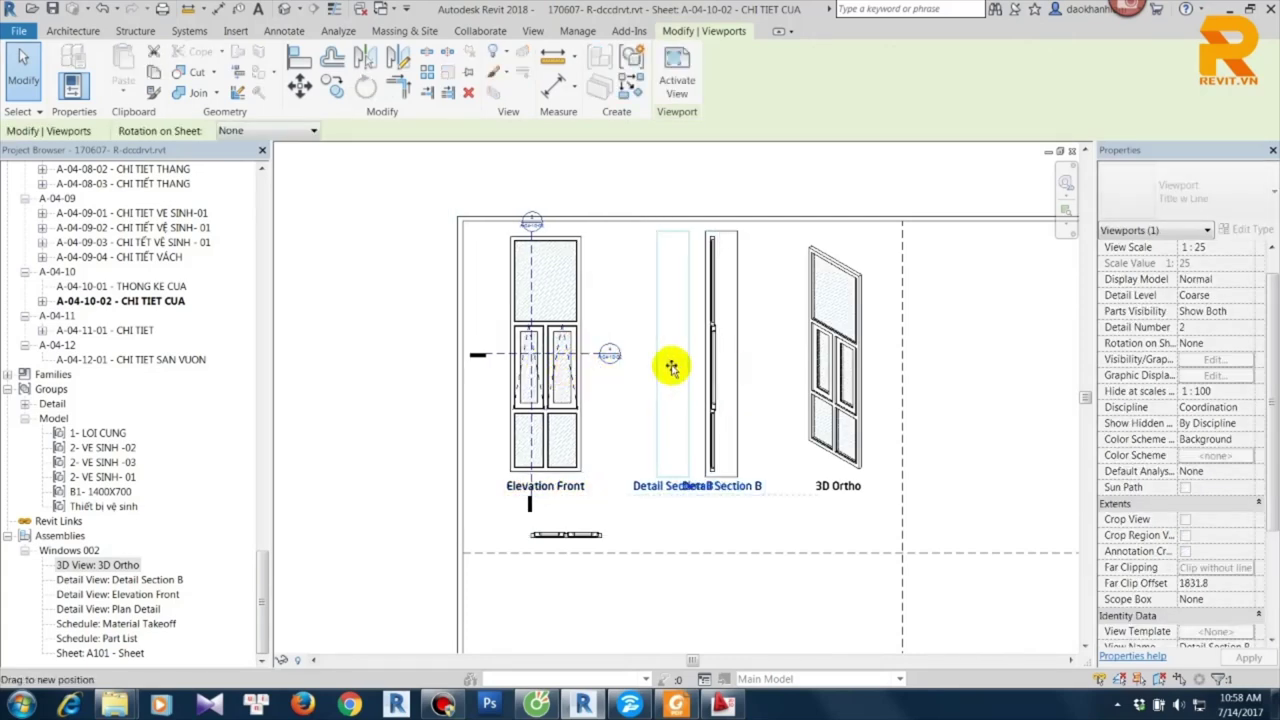
pyautogui.moveTo(855, 365)
pyautogui.mouseDown()
pyautogui.moveTo(769, 368)
pyautogui.moveTo(837, 366)
pyautogui.mouseUp()
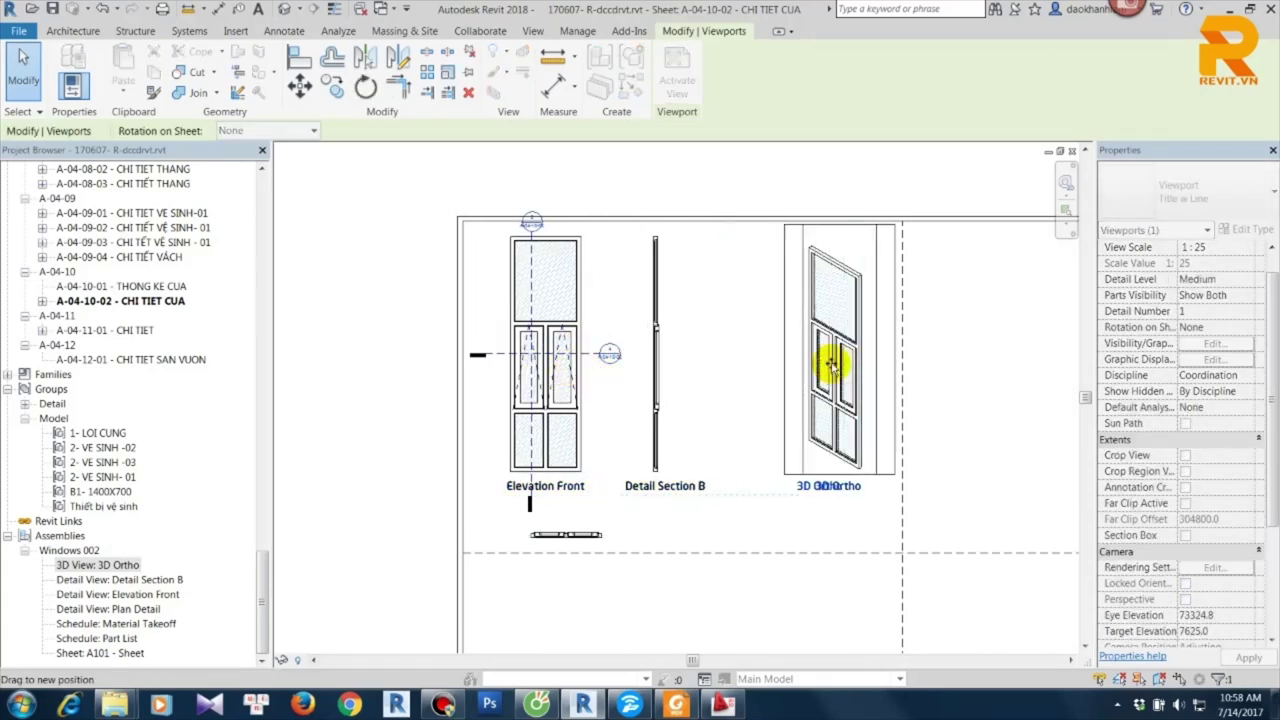
pyautogui.moveTo(677, 357)
pyautogui.mouseDown()
pyautogui.moveTo(666, 357)
pyautogui.moveTo(700, 356)
pyautogui.mouseUp()
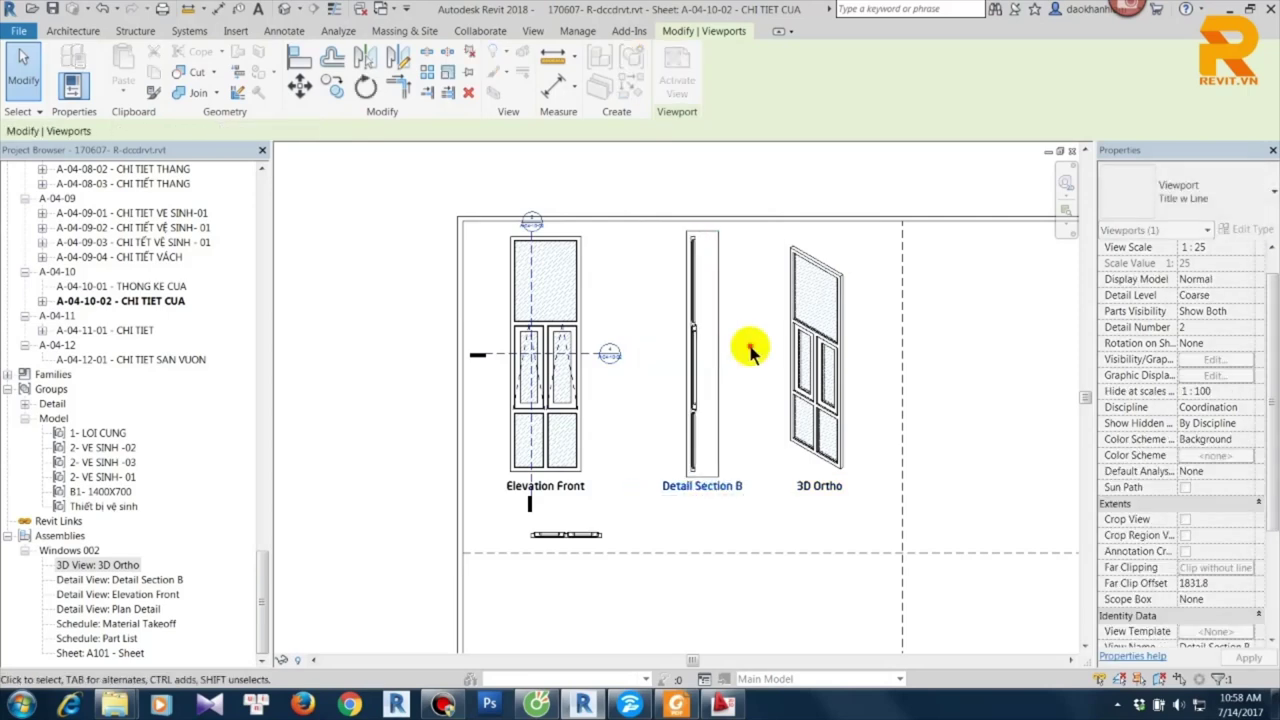
pyautogui.click(745, 350)
pyautogui.click(604, 349)
pyautogui.moveTo(548, 345); pyautogui.dragTo(569, 345)
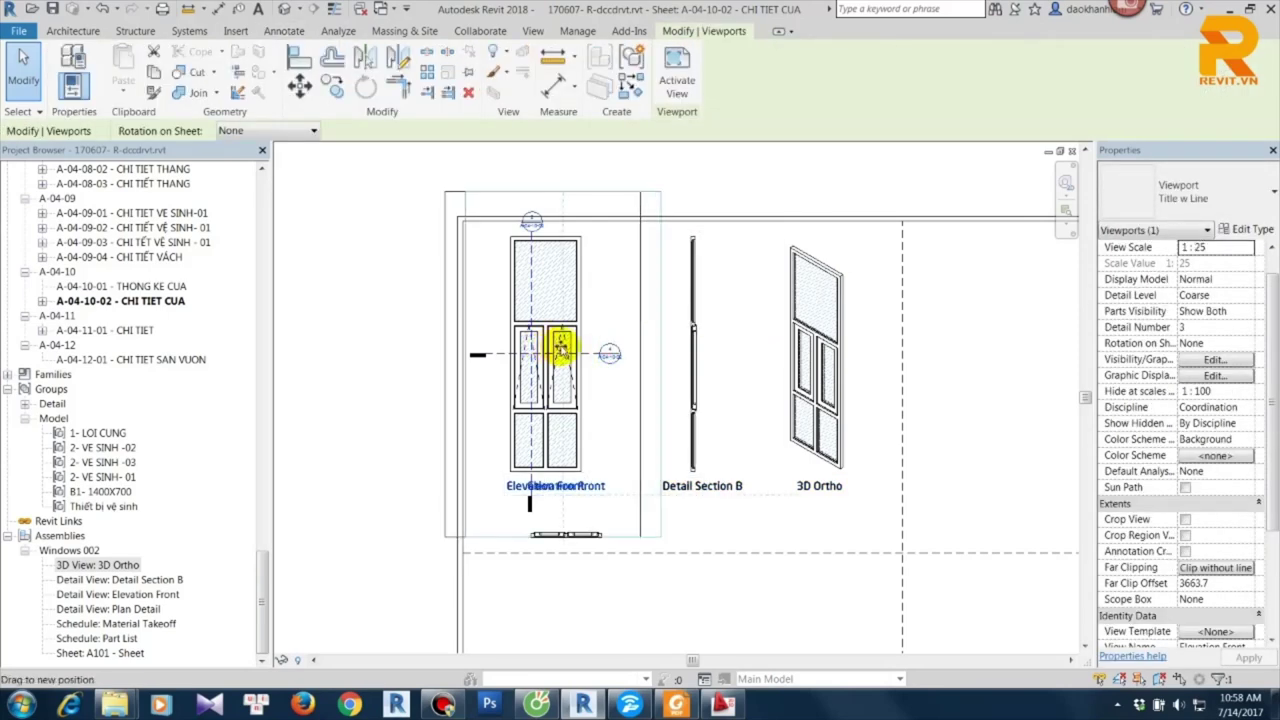
pyautogui.click(734, 326)
# Raise the door plan viewport snugly below the Elevation Front title.
pyautogui.scroll(2, 560, 585)
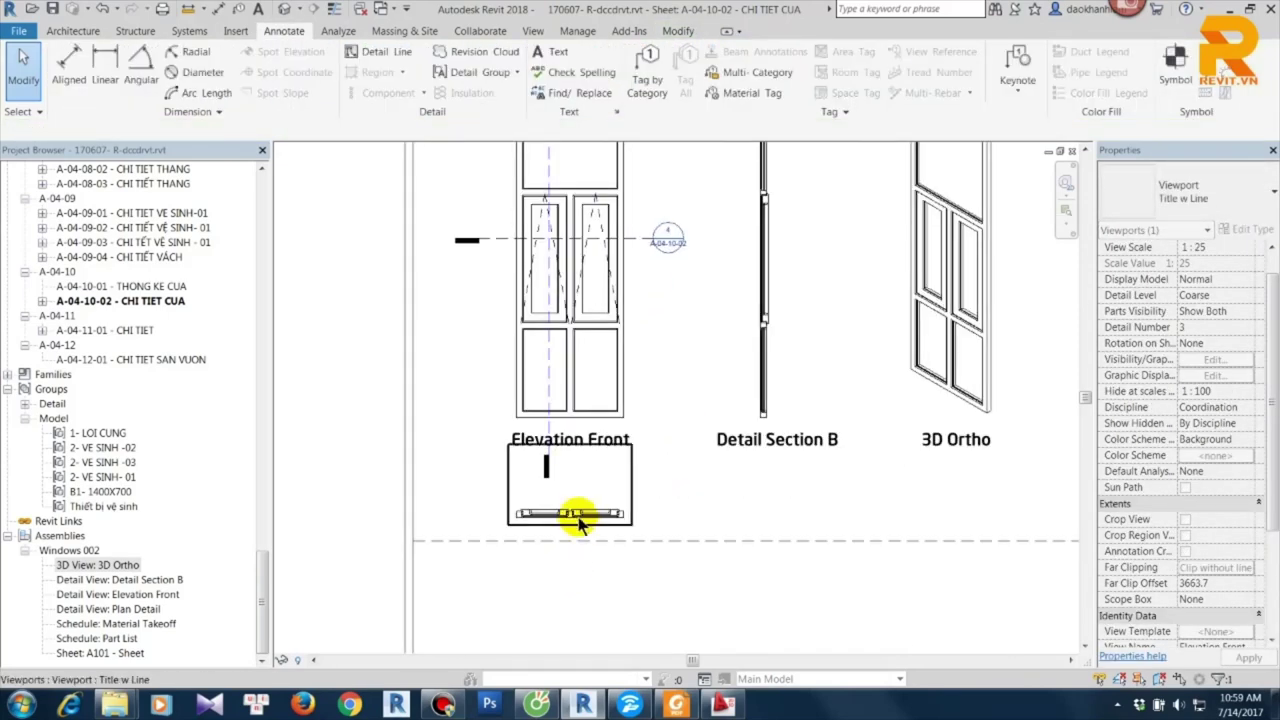
pyautogui.moveTo(571, 514); pyautogui.dragTo(591, 522)
pyautogui.click(586, 509)
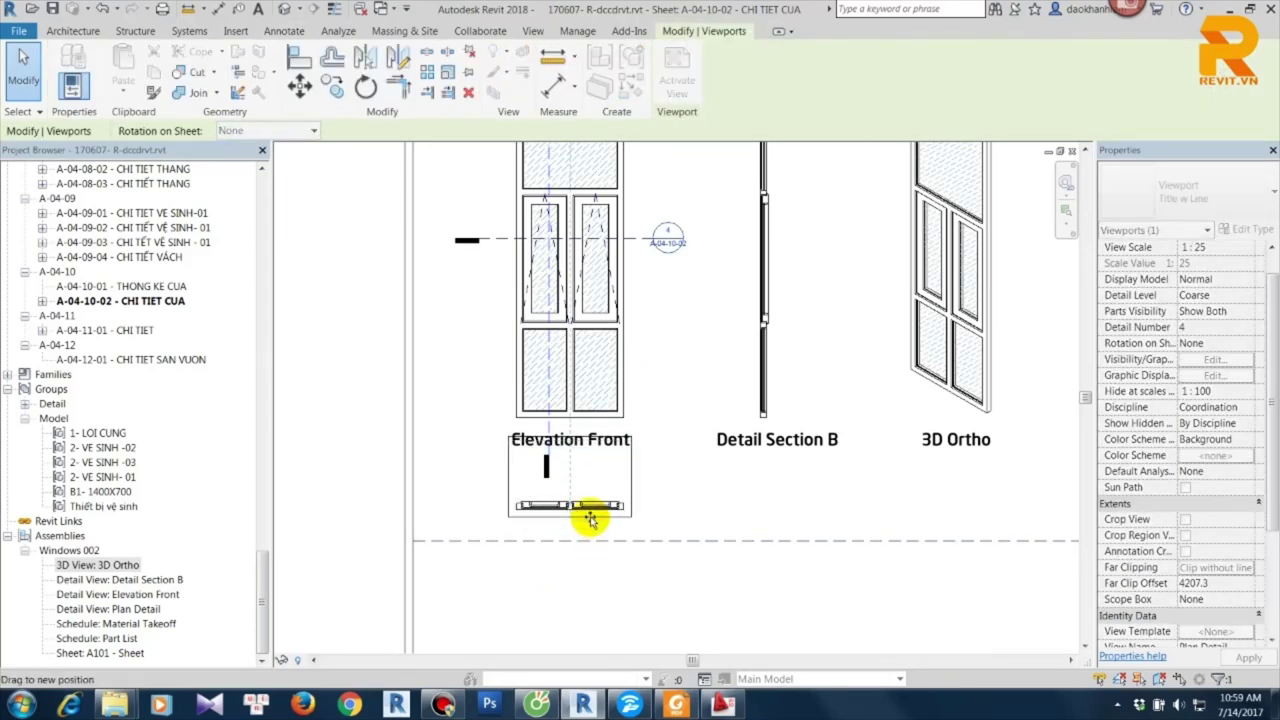
pyautogui.click(614, 571)
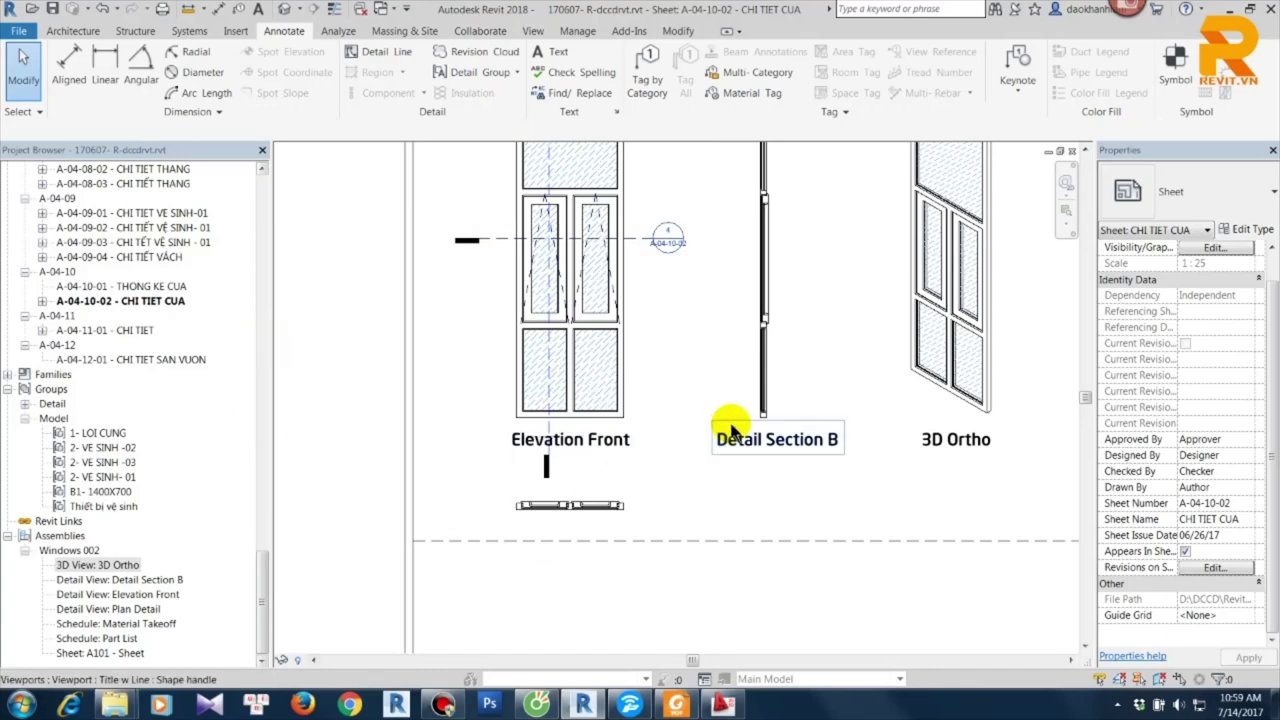
pyautogui.scroll(-3, 652, 410)
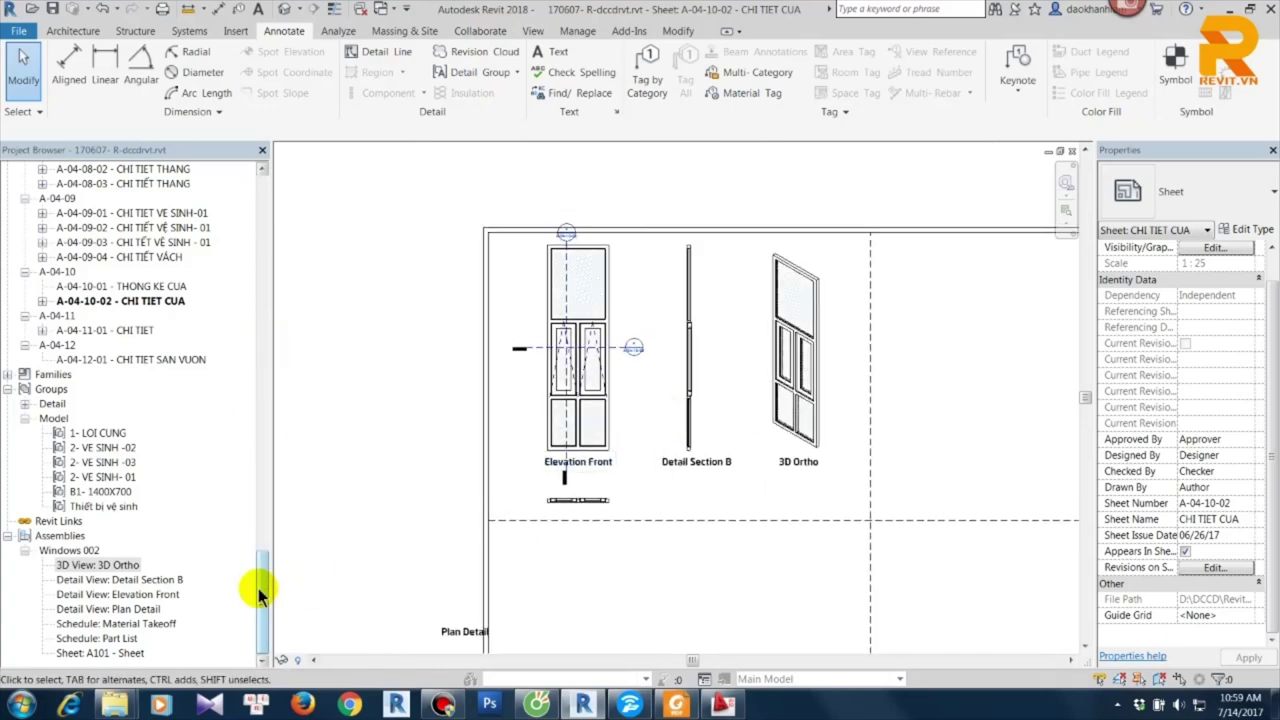
# Open the Tầng 1- mbtx floor plan under Floor Plans (A- MBTX).
pyautogui.moveTo(258, 595)
pyautogui.mouseDown()
pyautogui.moveTo(280, 175)
pyautogui.moveTo(258, 597)
pyautogui.moveTo(270, 200)
pyautogui.mouseUp()
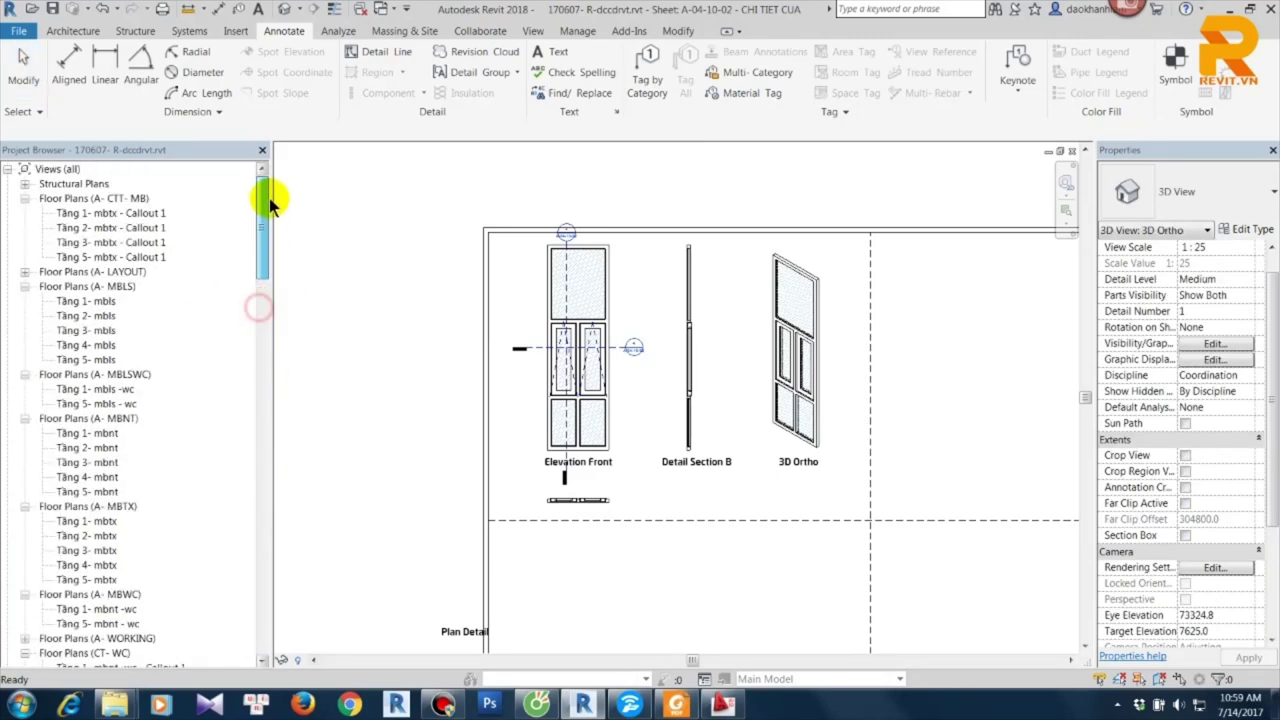
pyautogui.click(100, 522)
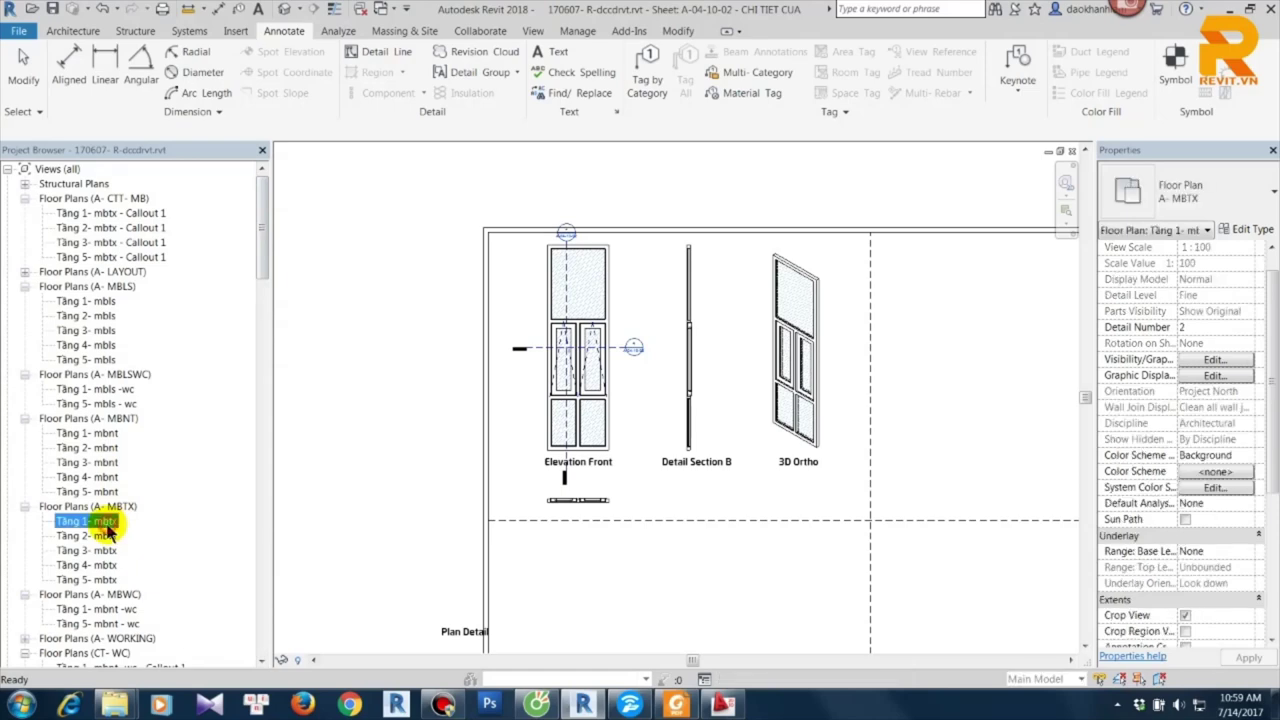
pyautogui.doubleClick(103, 522)
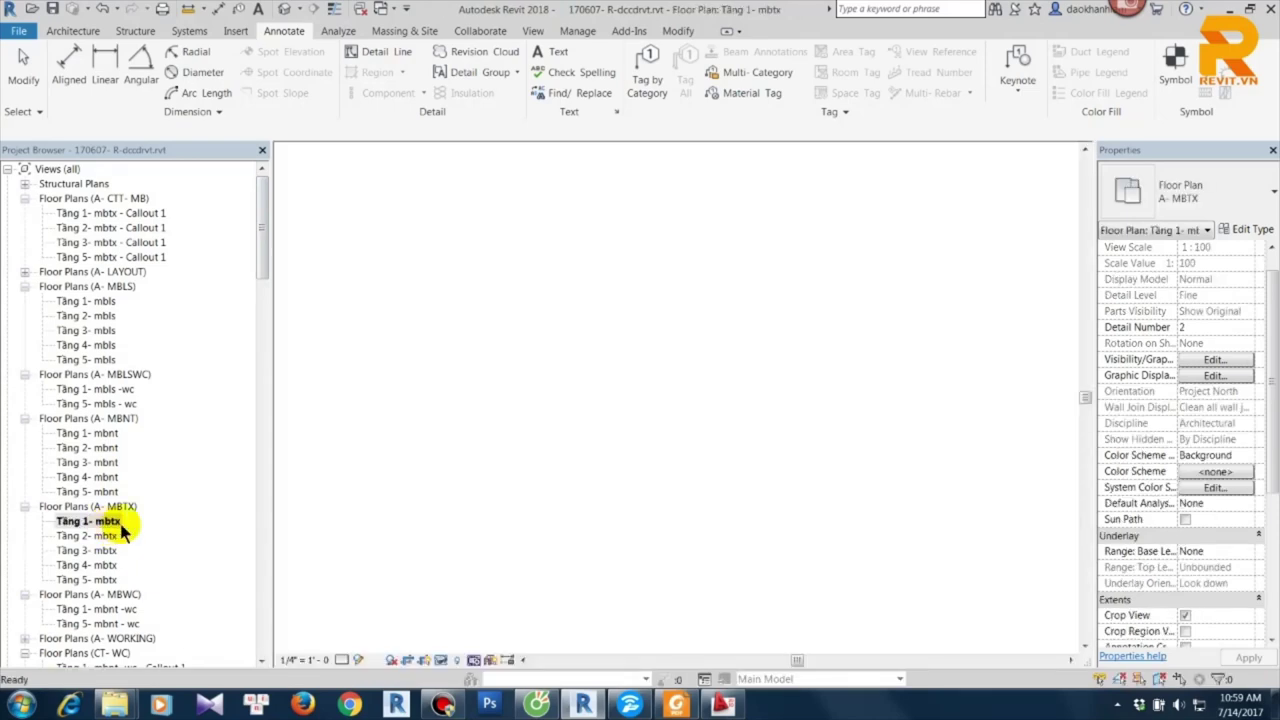
pyautogui.scroll(-2, 681, 430)
pyautogui.scroll(-3, 766, 357)
pyautogui.scroll(3, 634, 266)
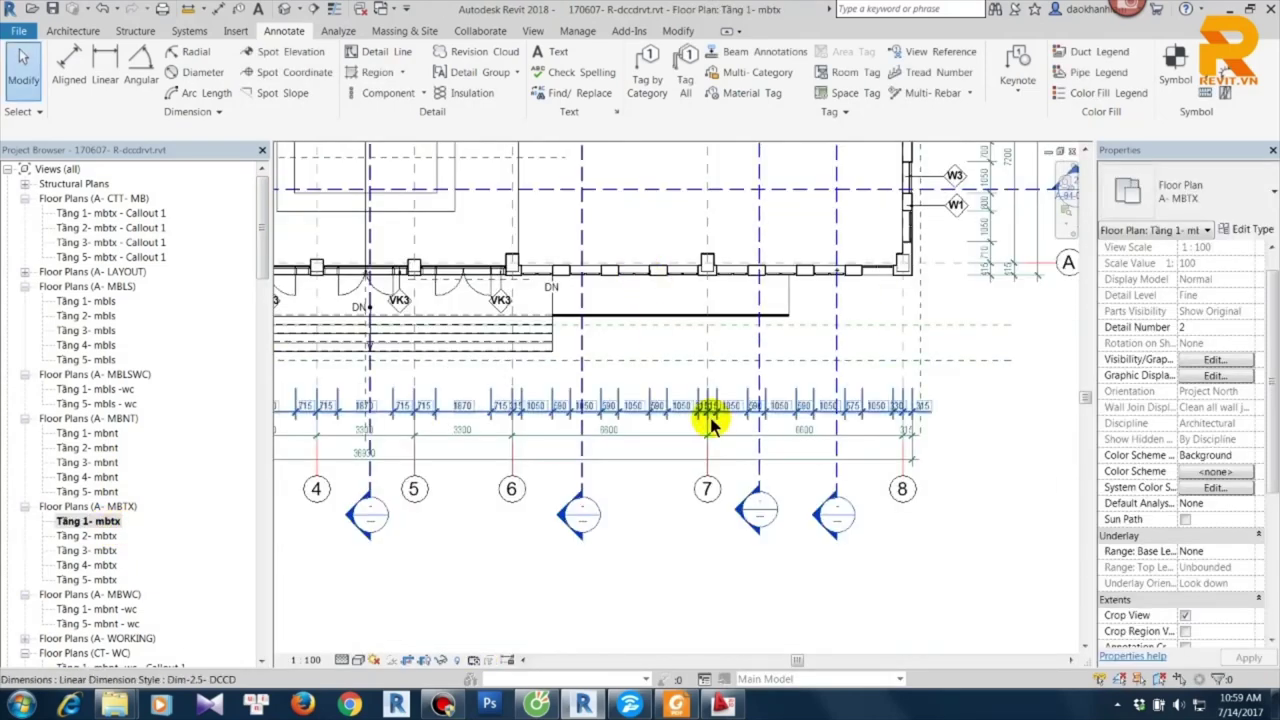
# Draw a short EX-01-15-300-15 wall below the grid bubbles, ending near gridline 7, via Create Similar.
pyautogui.click(652, 270)
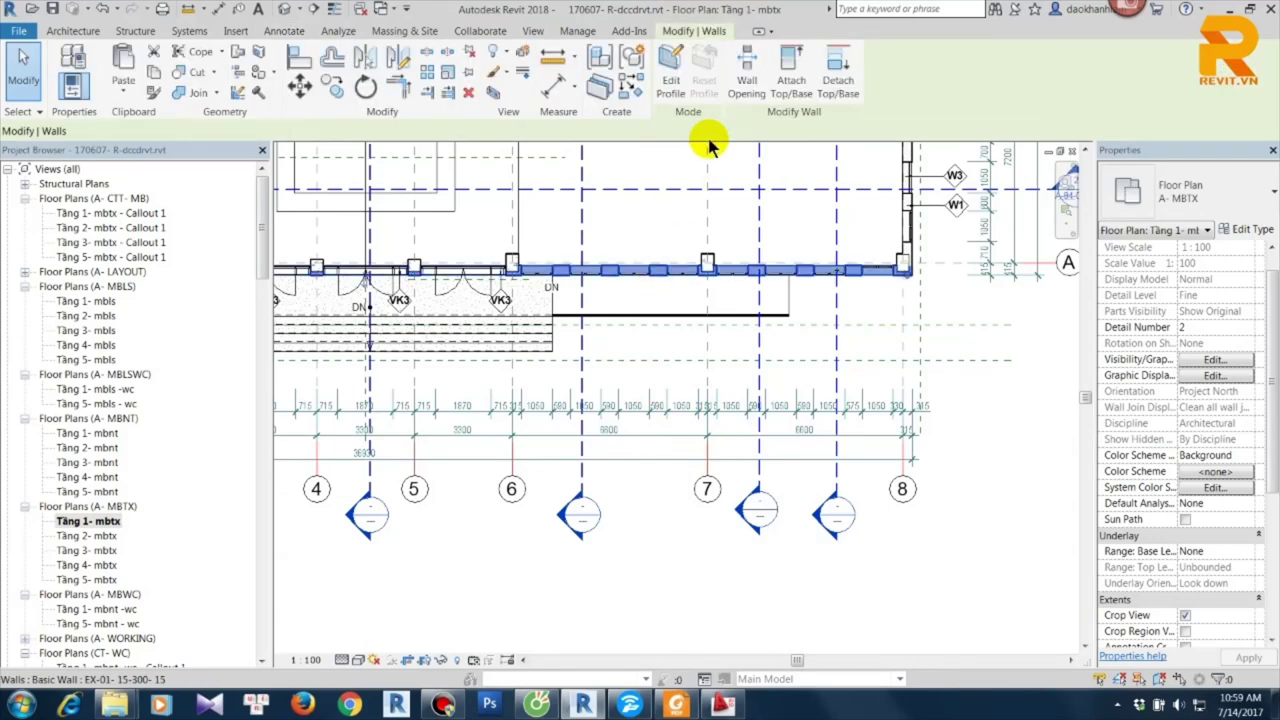
pyautogui.click(630, 85)
pyautogui.scroll(2, 665, 535)
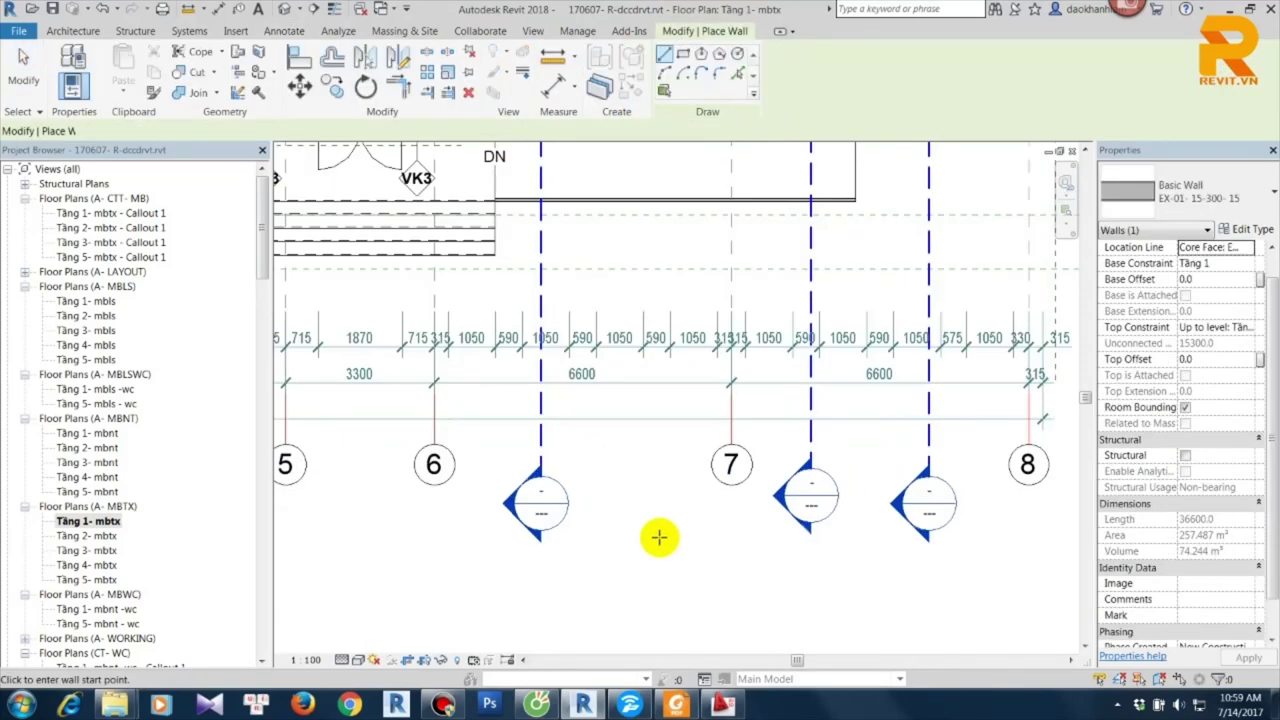
pyautogui.click(753, 553)
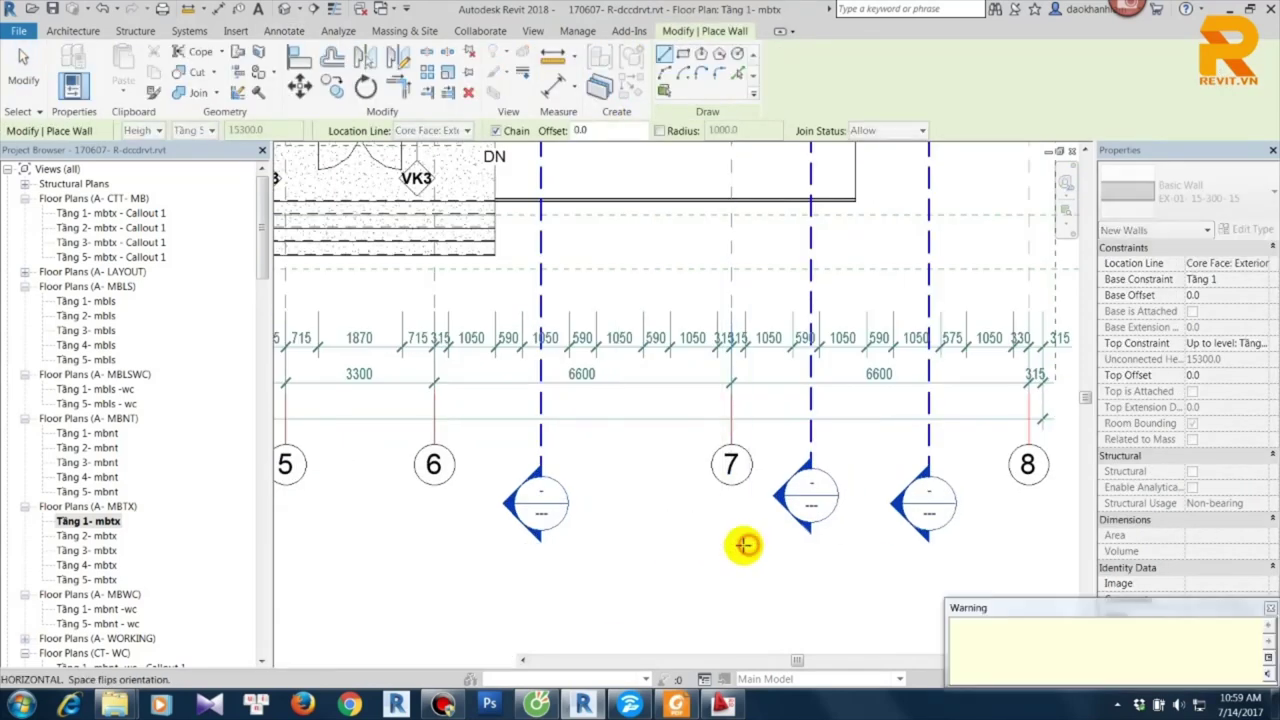
pyautogui.press('Escape')
pyautogui.press('Escape')
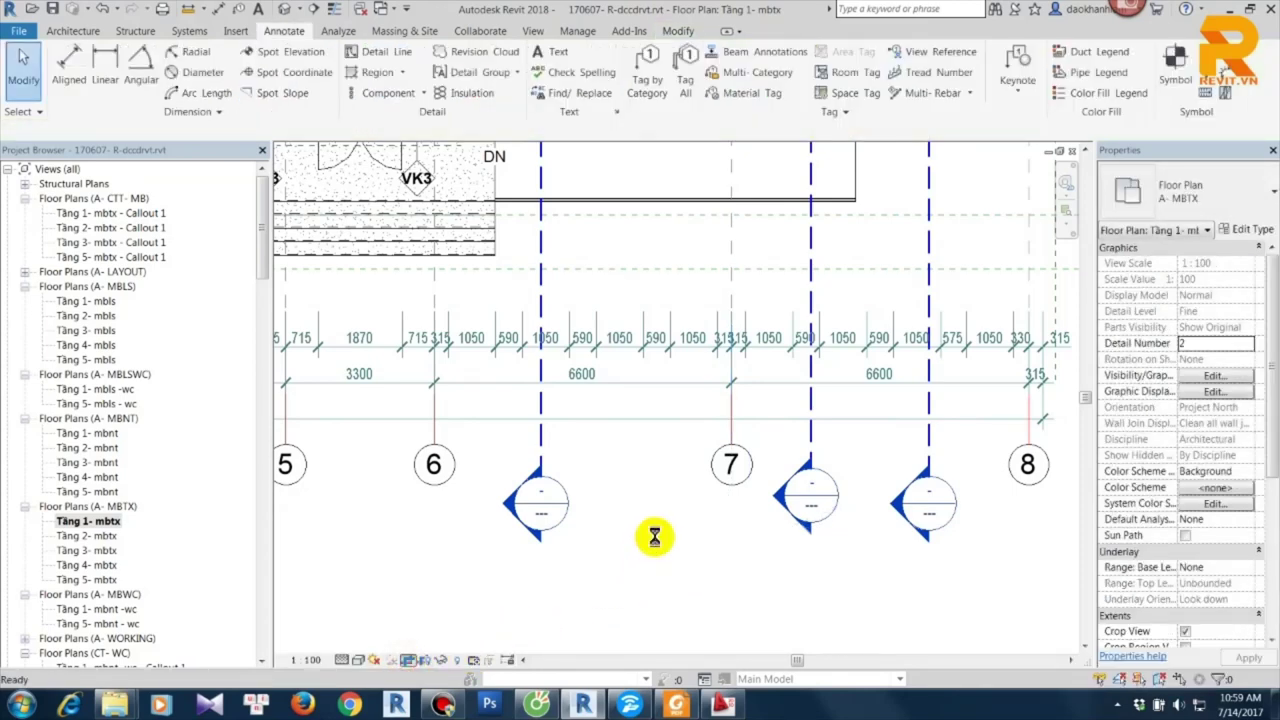
pyautogui.scroll(-1, 633, 262)
# Zoom in on the Windows 002 window assembly below gridline 7, select it, and run Acquire Views.
pyautogui.moveTo(617, 165); pyautogui.dragTo(617, 245, button='middle')
pyautogui.click(620, 240)
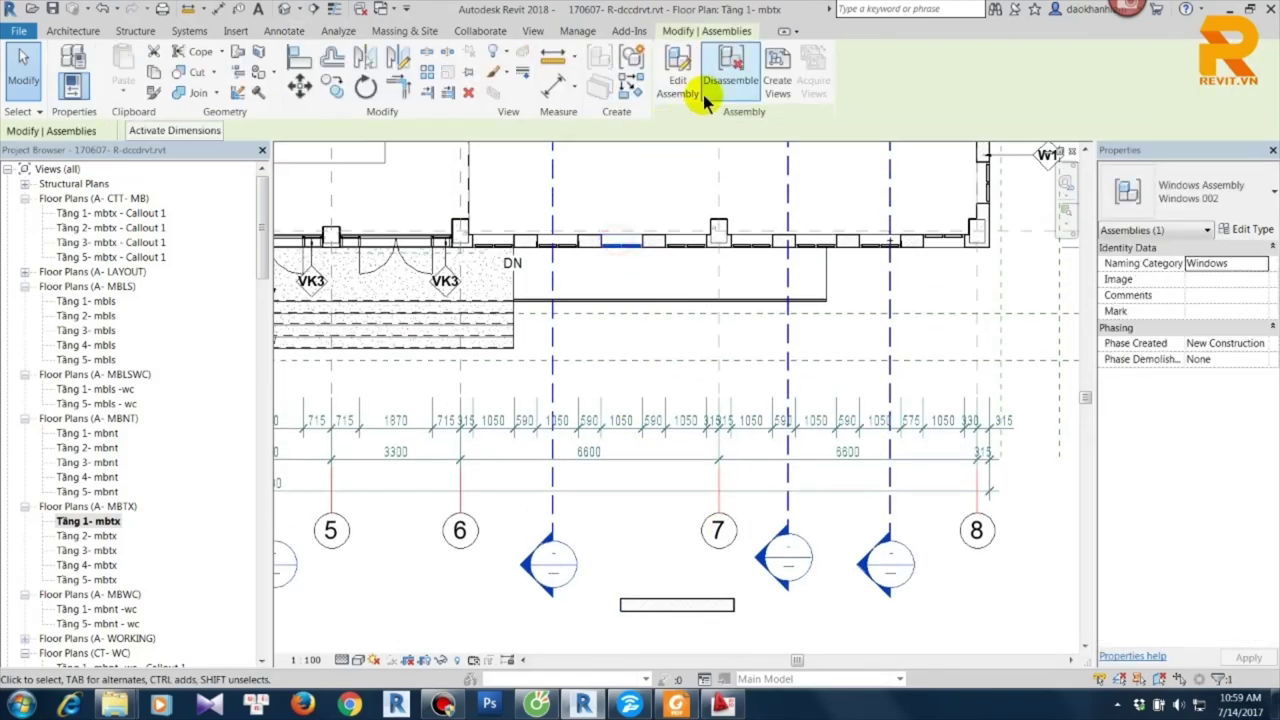
pyautogui.click(630, 88)
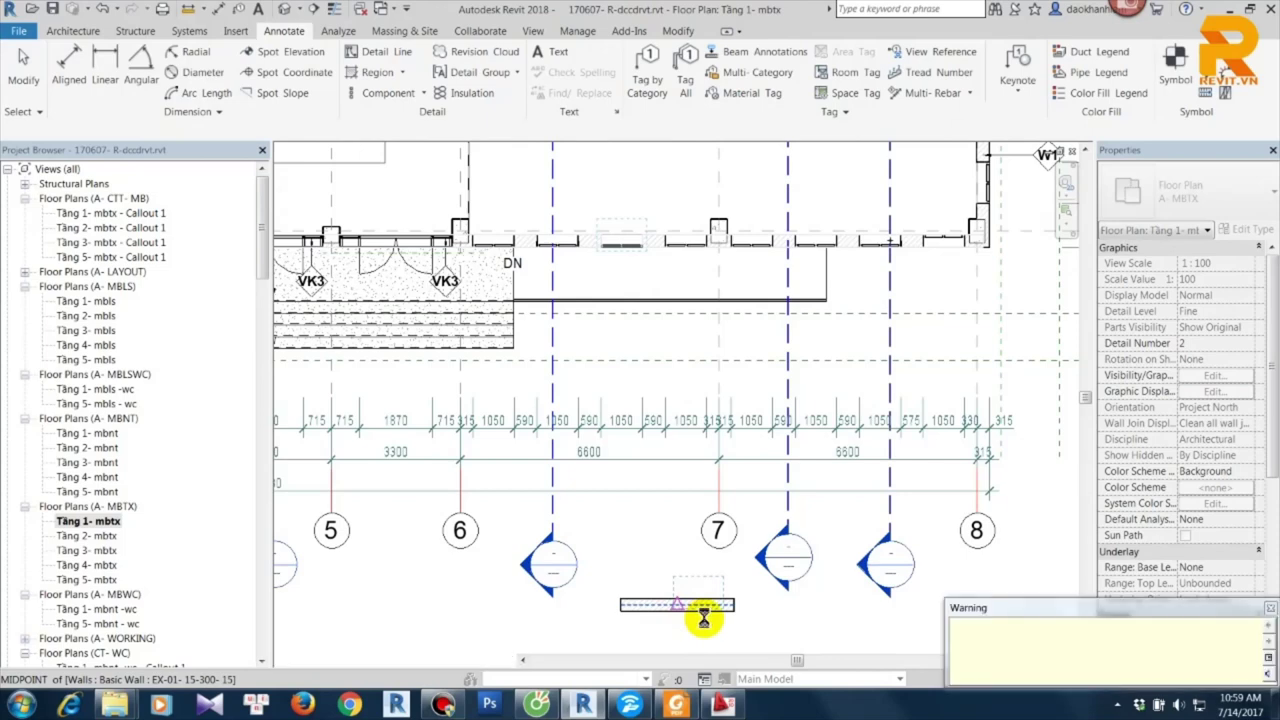
pyautogui.scroll(3, 727, 627)
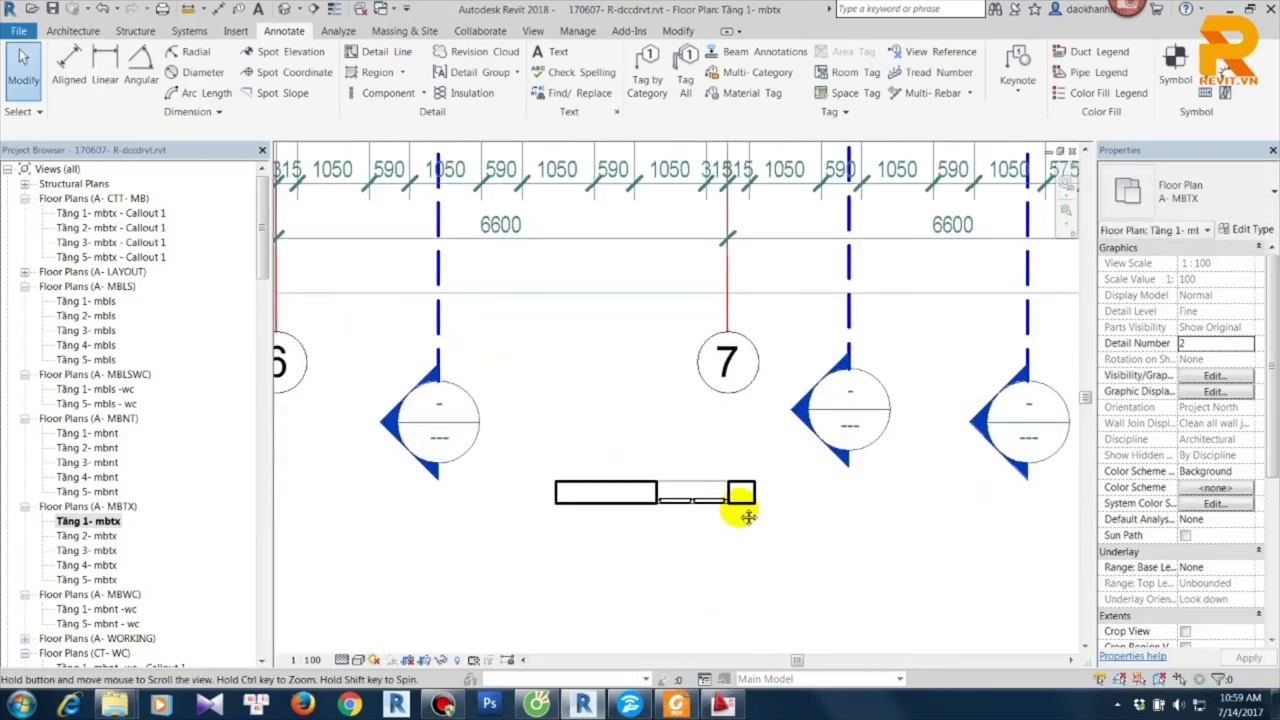
pyautogui.click(700, 566)
pyautogui.scroll(2, 700, 571)
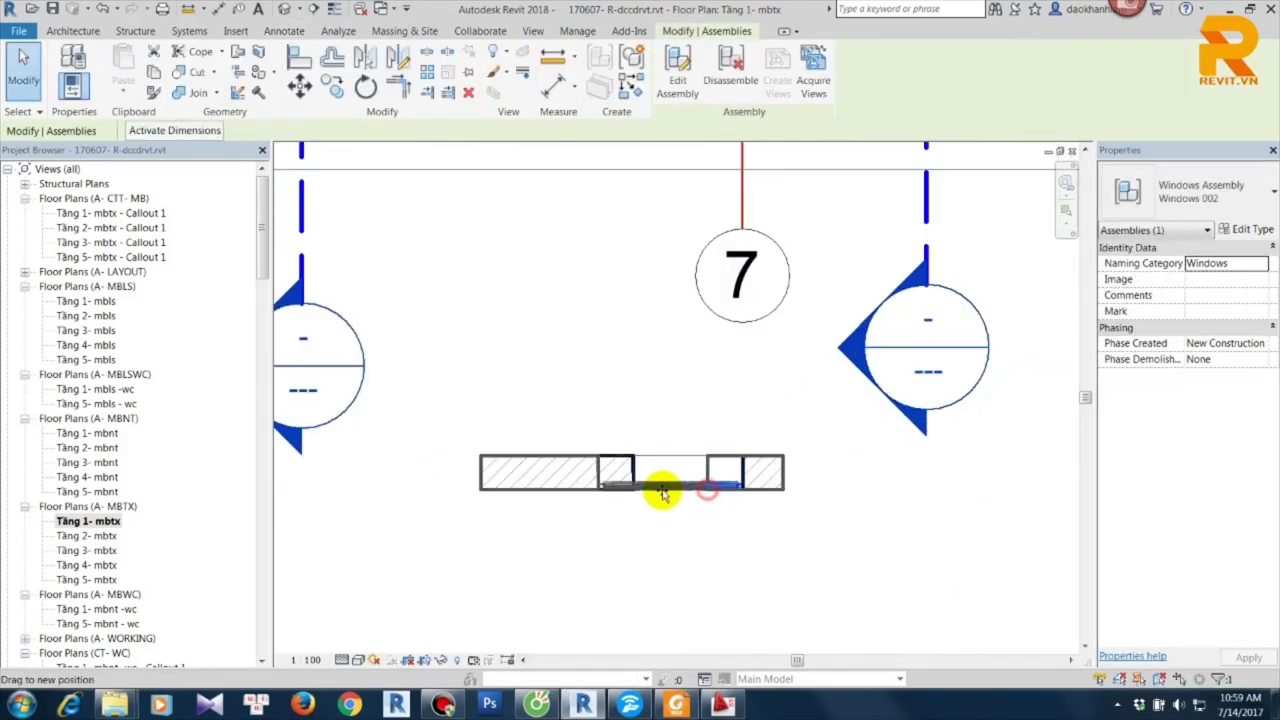
pyautogui.click(706, 512)
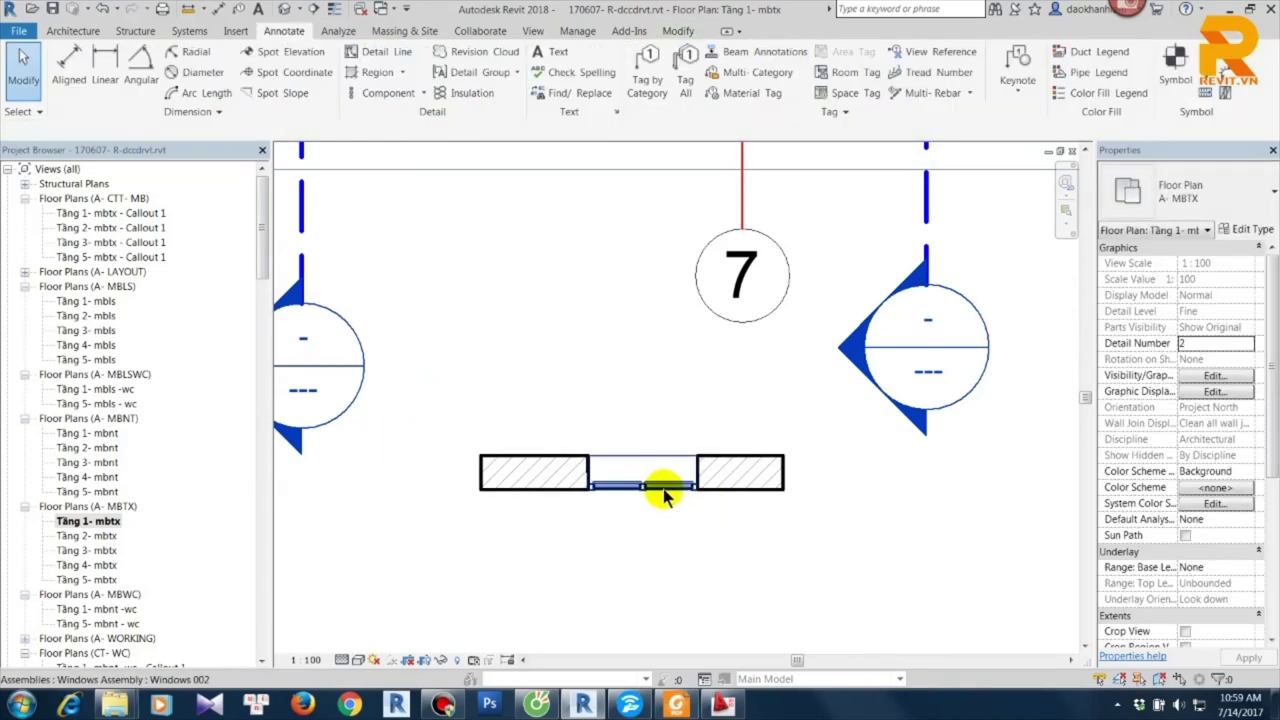
pyautogui.click(662, 488)
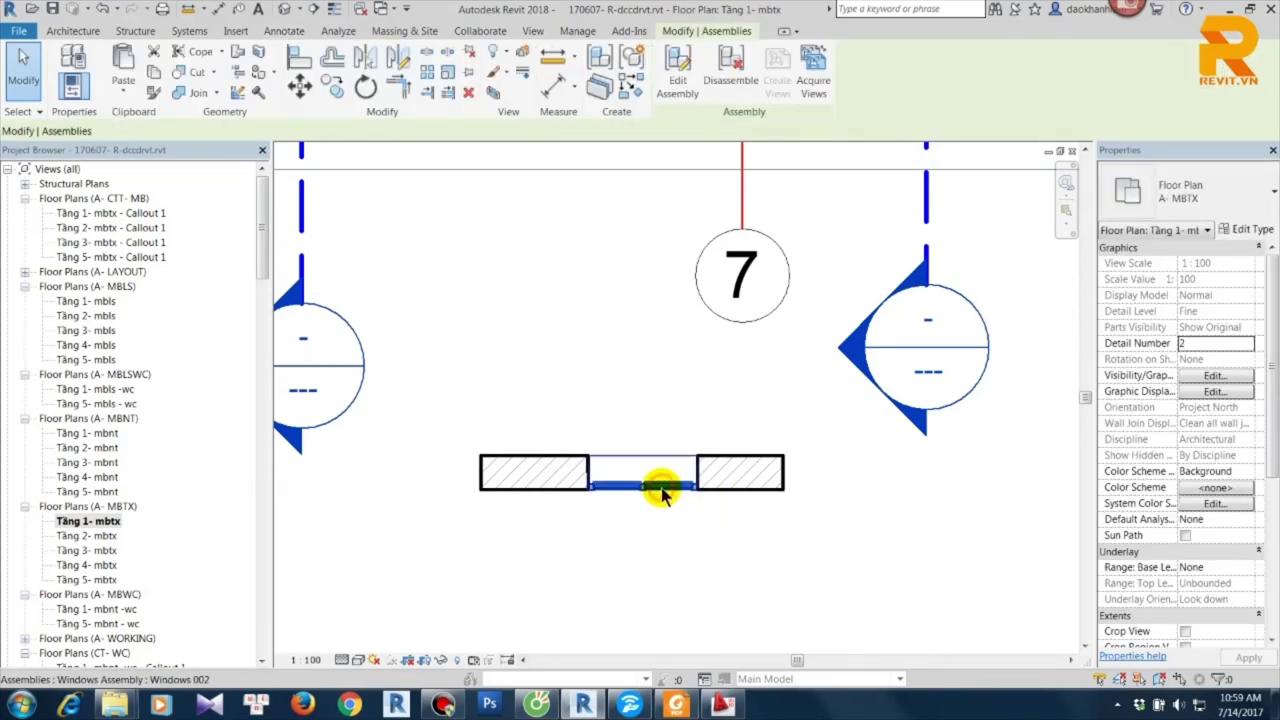
pyautogui.click(814, 66)
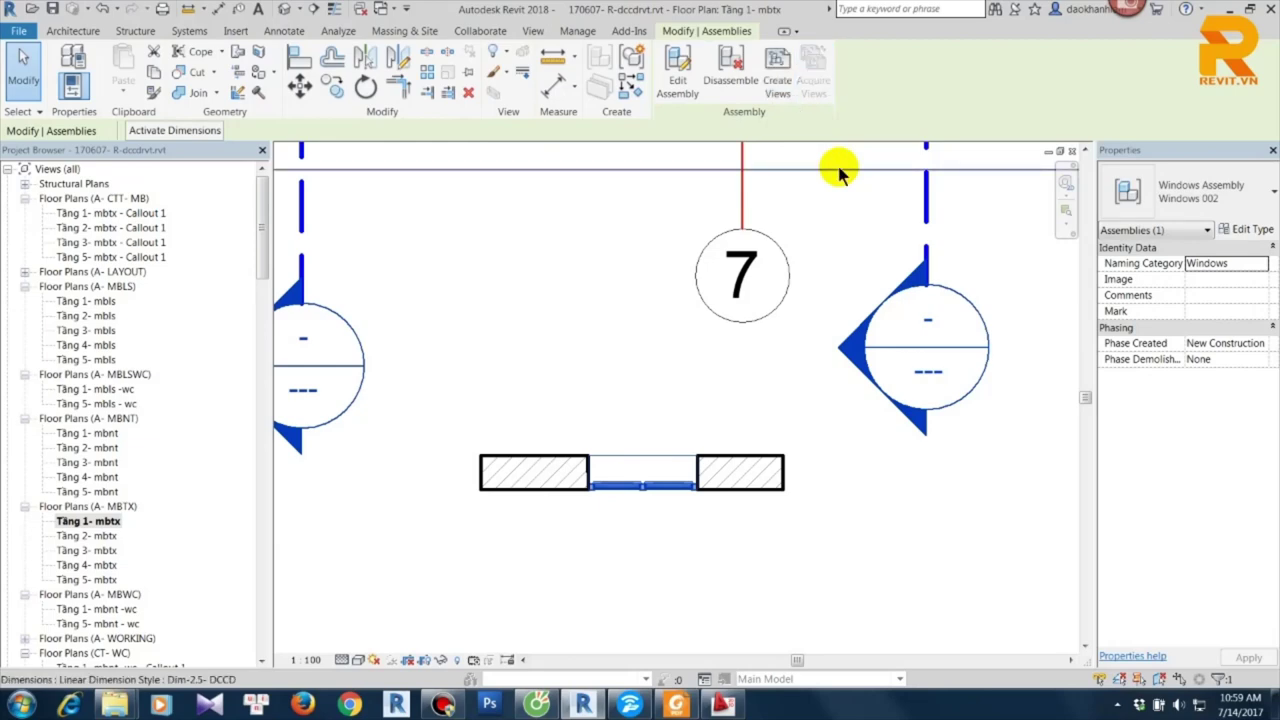
# Create all Windows 002 assembly views at 1:25 on sheet A2-DCCD, then return to Tầng 1 - mbtx.
pyautogui.click(777, 66)
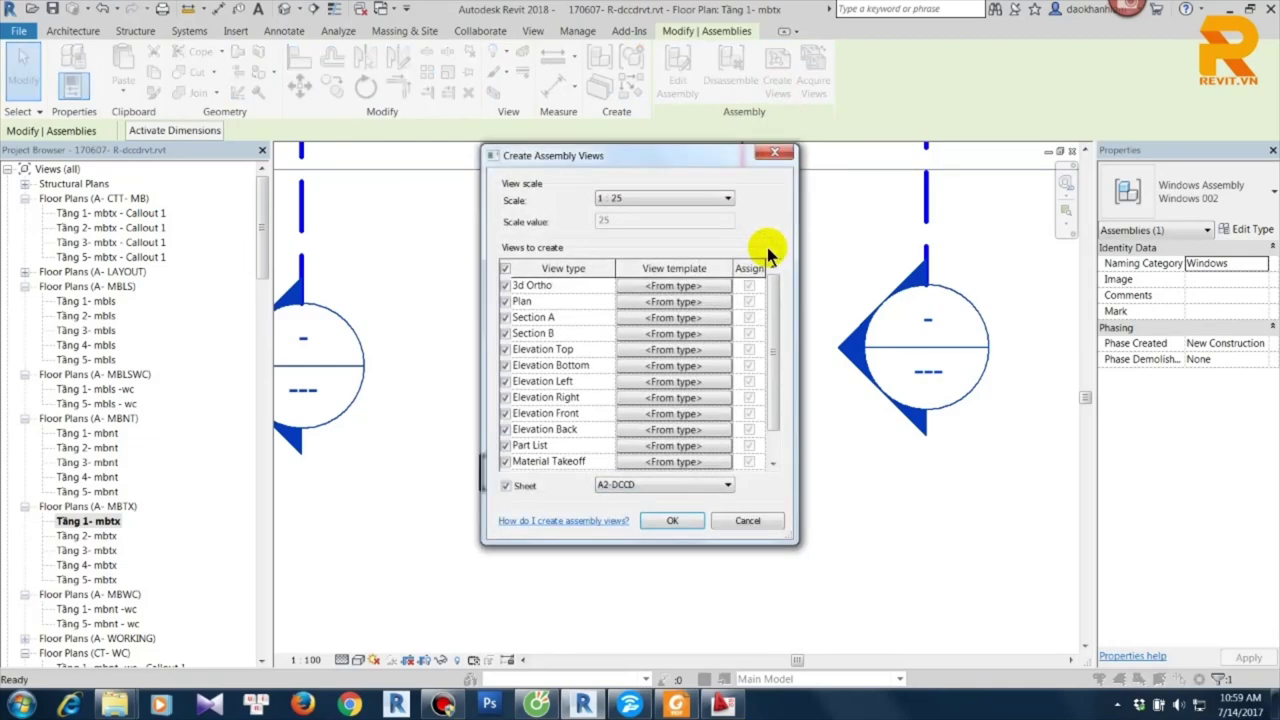
pyautogui.click(668, 522)
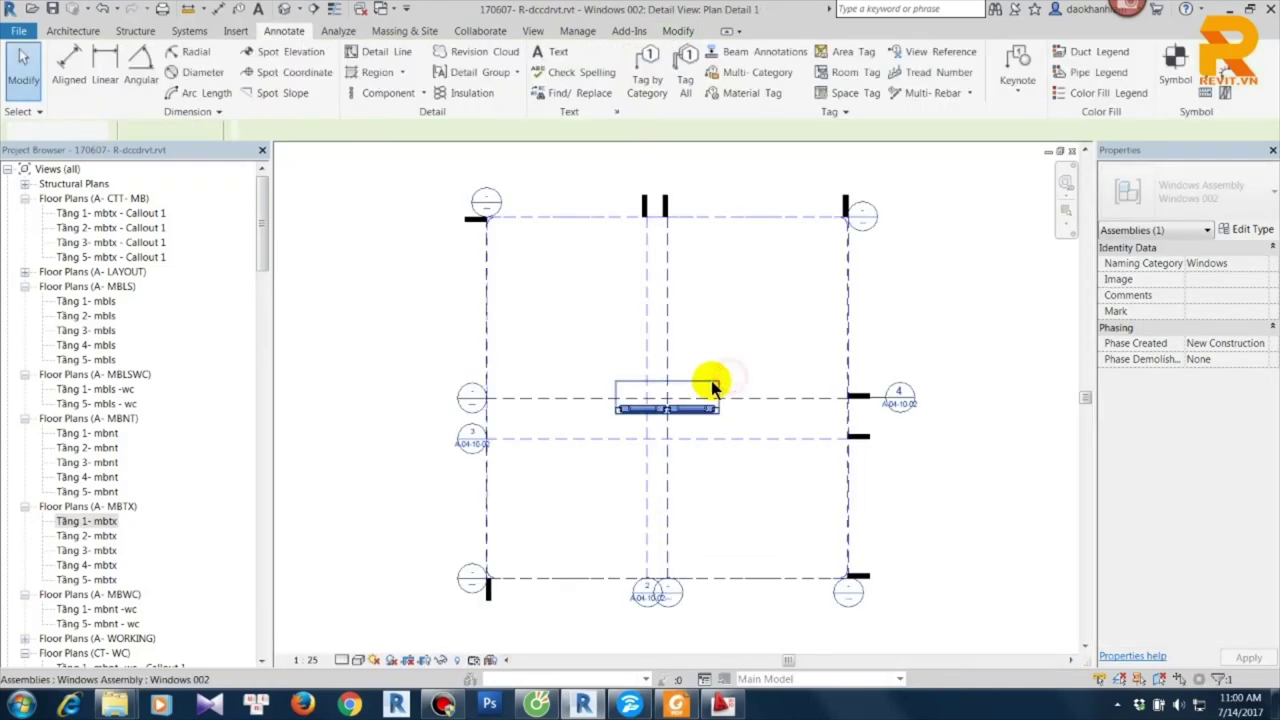
pyautogui.scroll(3, 730, 383)
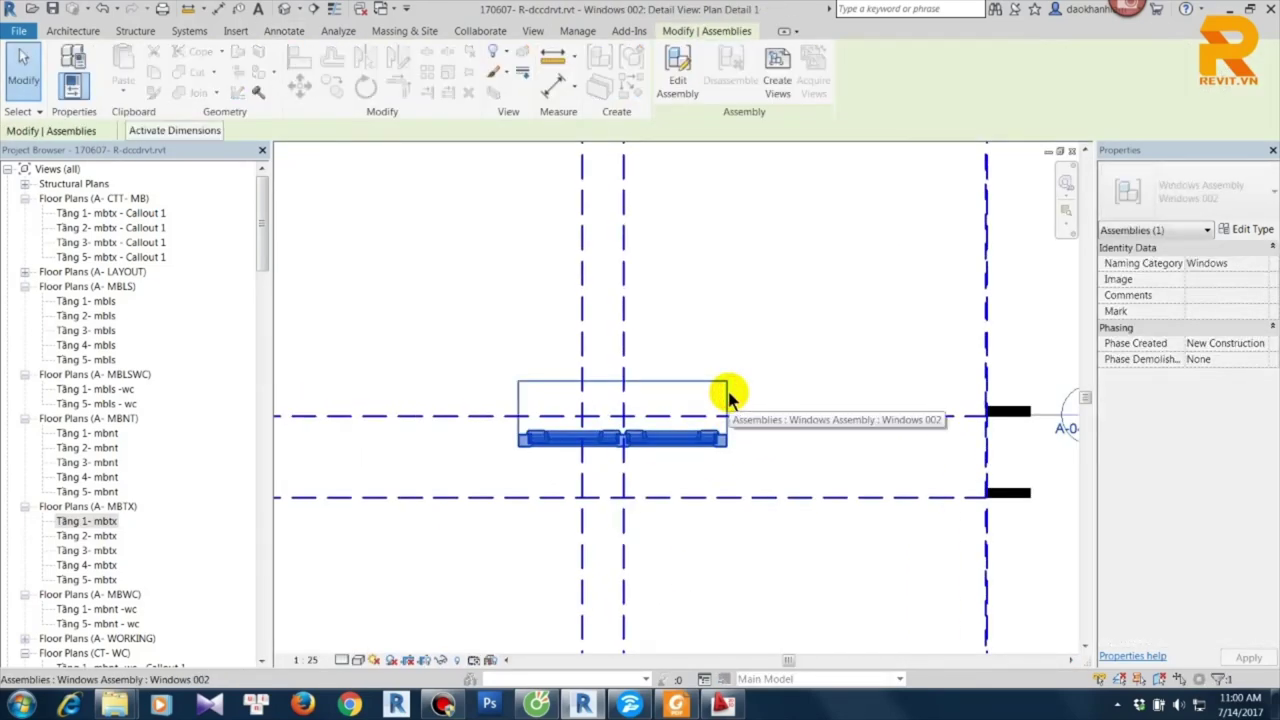
pyautogui.hotkey('ctrl', 'Tab')
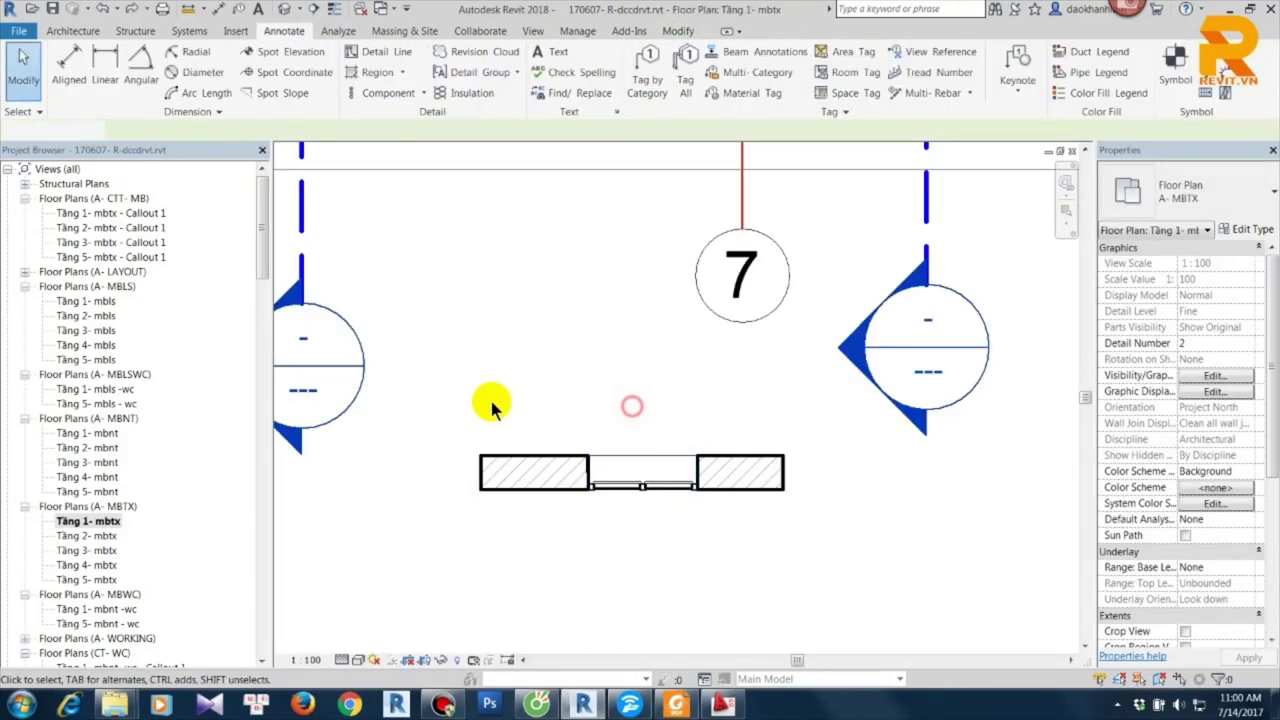
# Create the Walls 002 assembly from the boxed walls and window, then edit its members.
pyautogui.moveTo(443, 400); pyautogui.dragTo(834, 520)
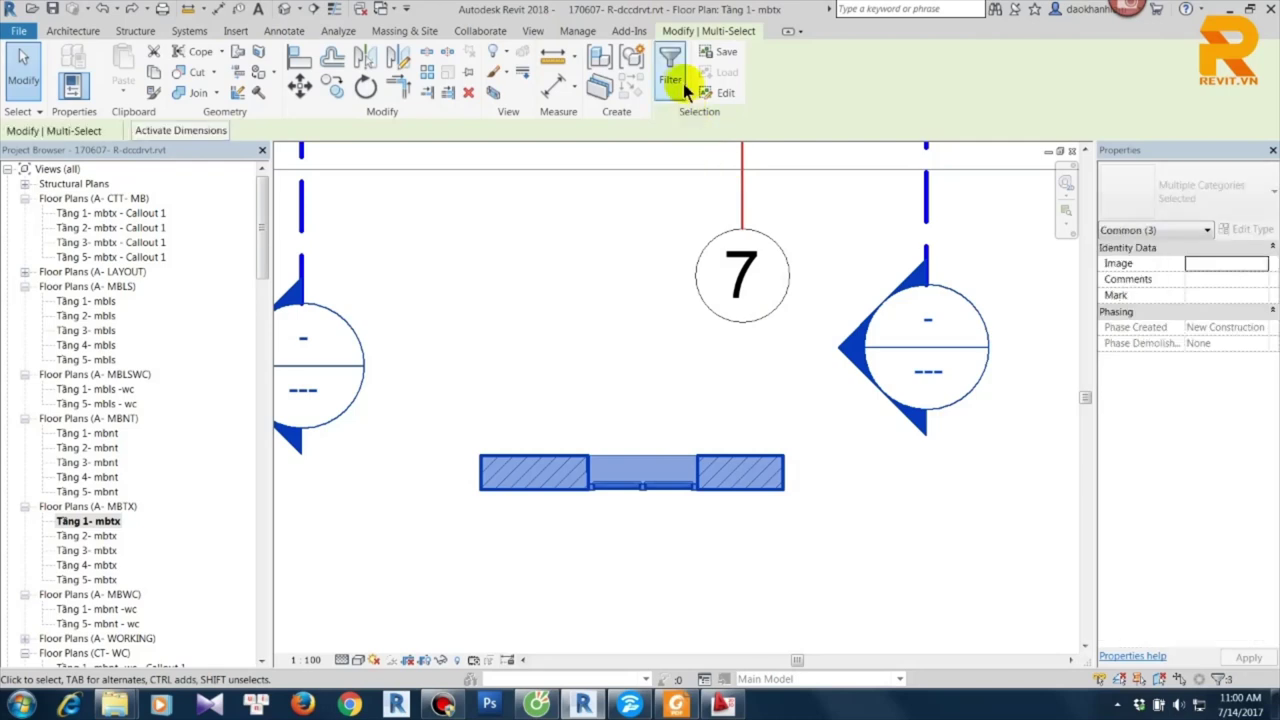
pyautogui.click(600, 58)
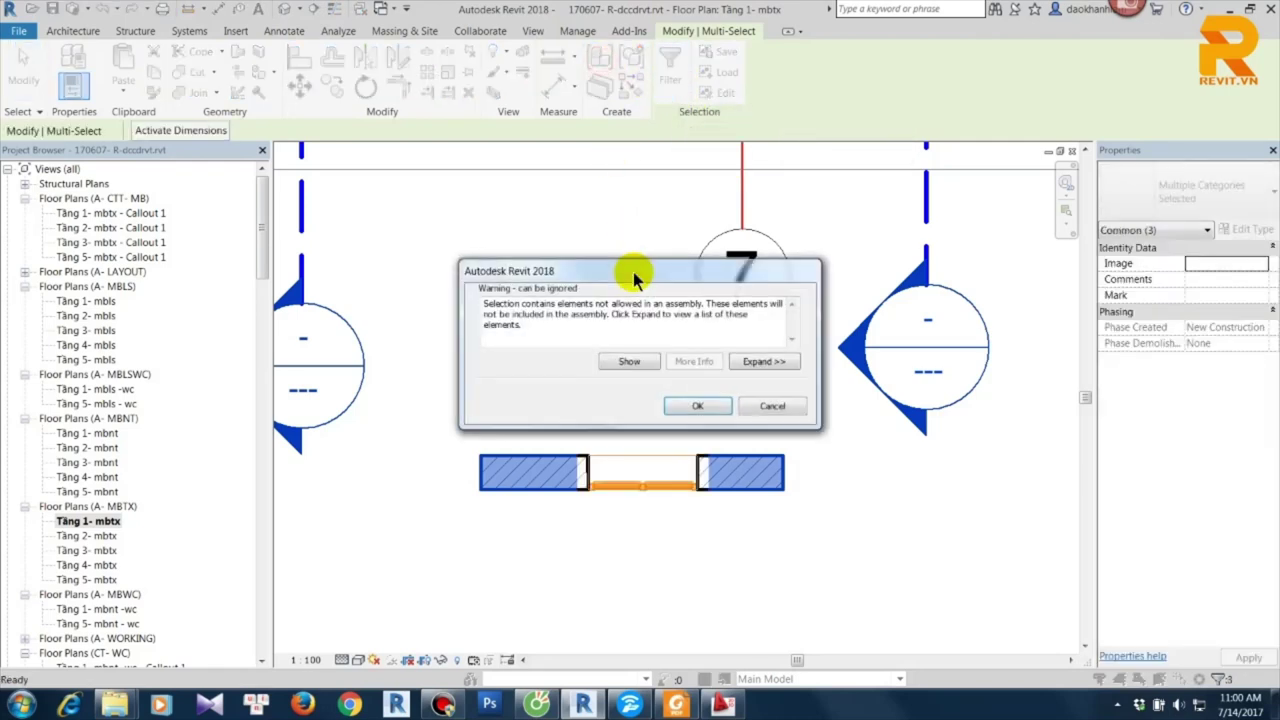
pyautogui.click(697, 408)
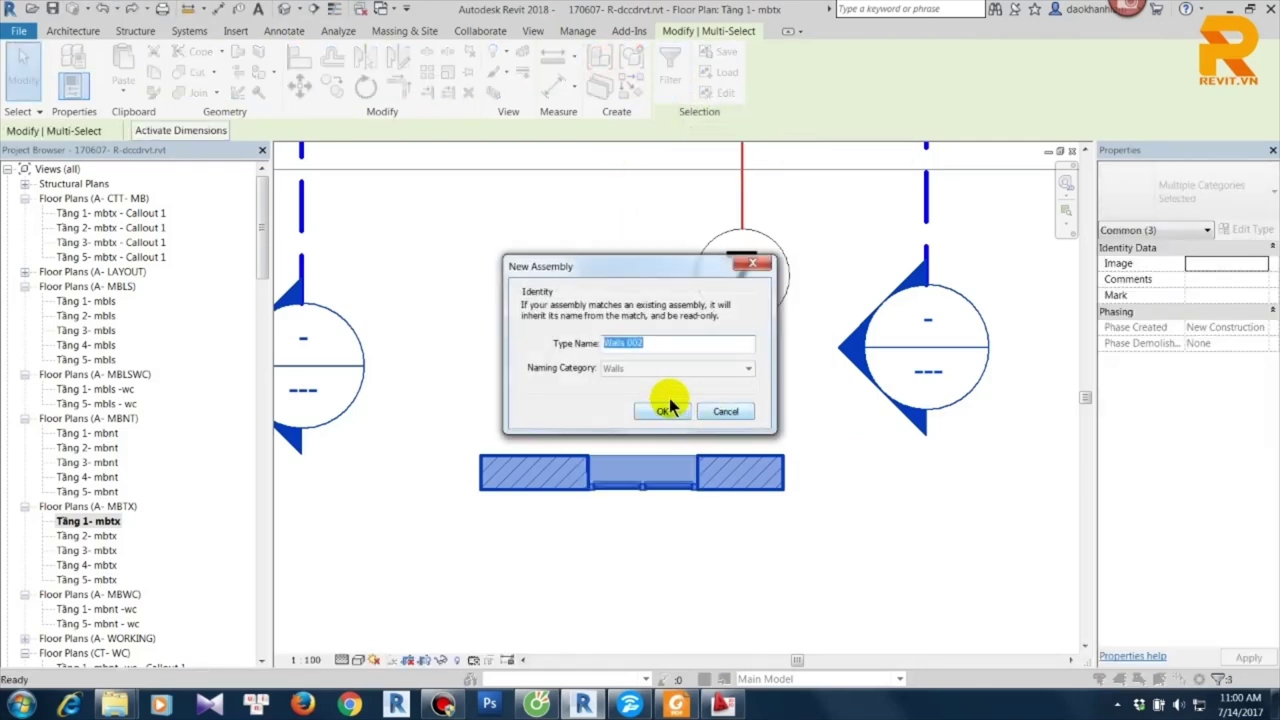
pyautogui.click(661, 412)
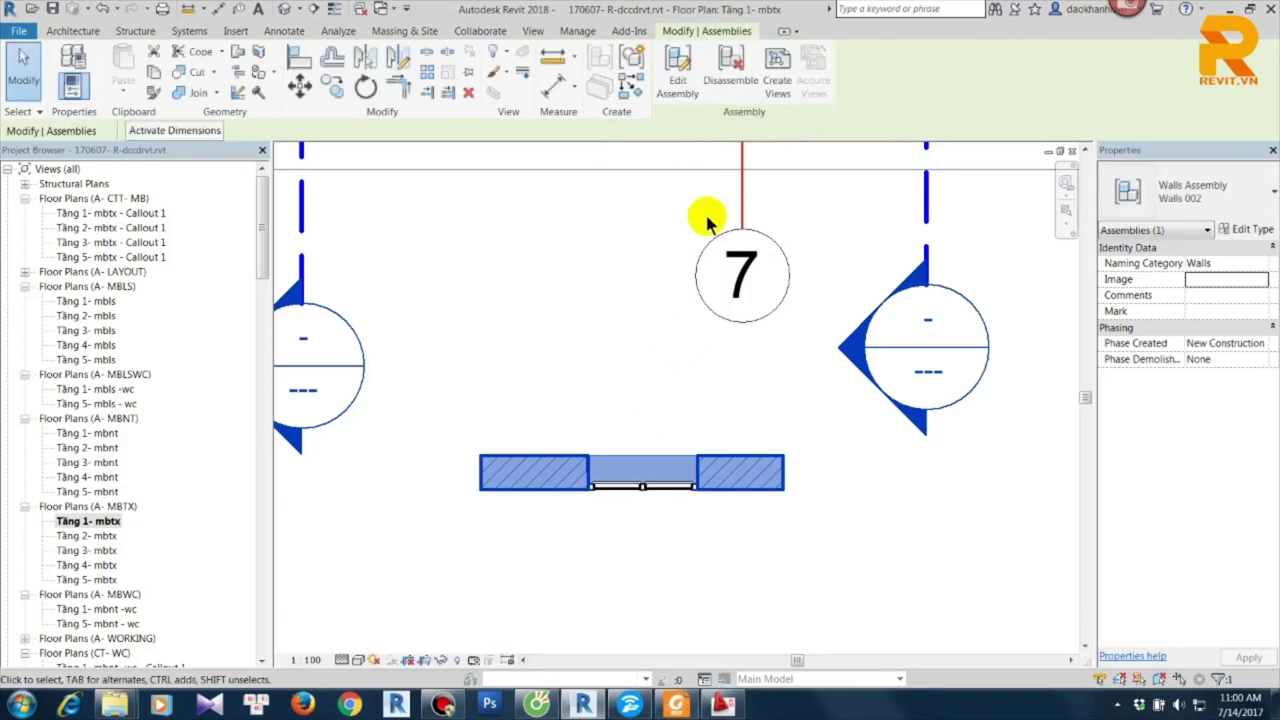
pyautogui.click(680, 75)
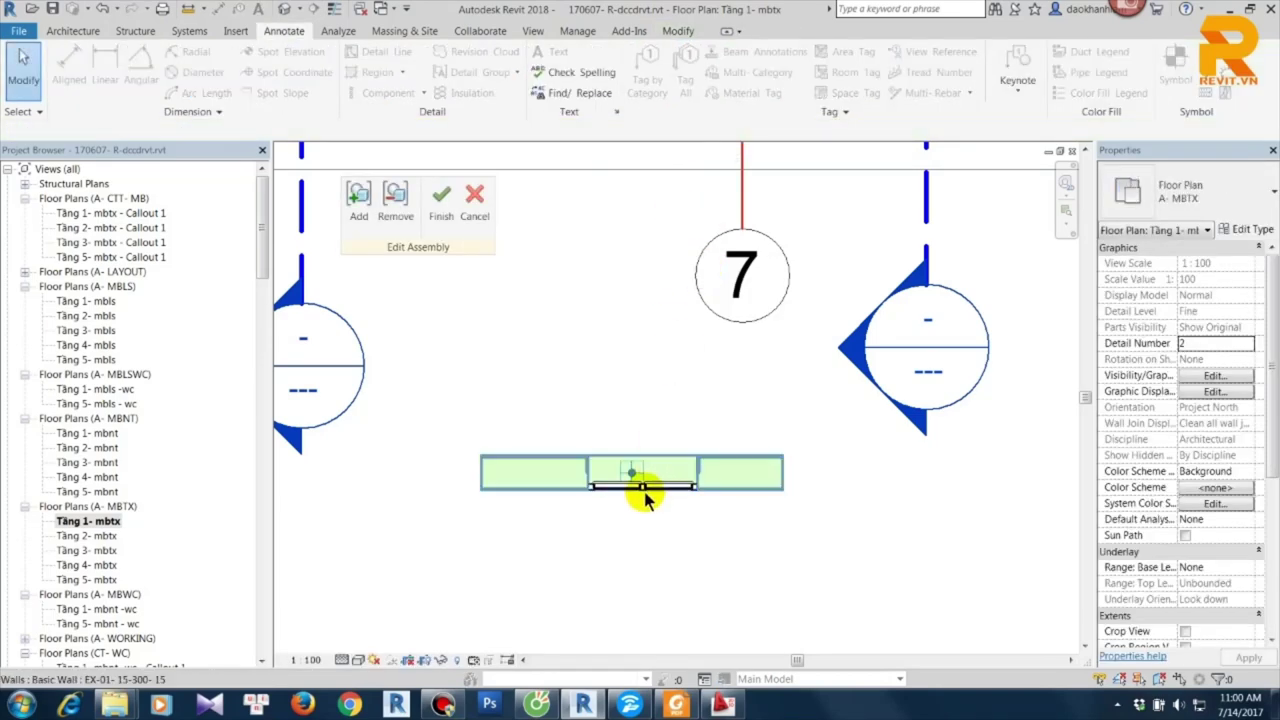
pyautogui.click(358, 200)
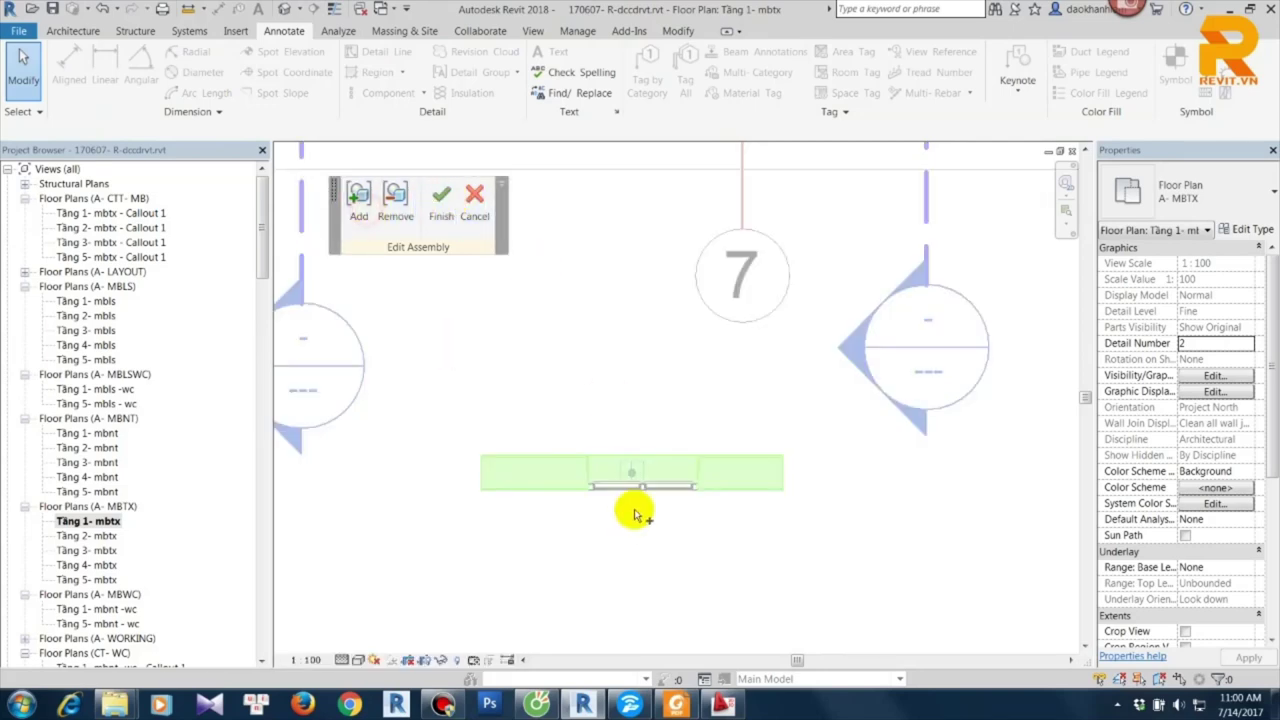
pyautogui.click(443, 202)
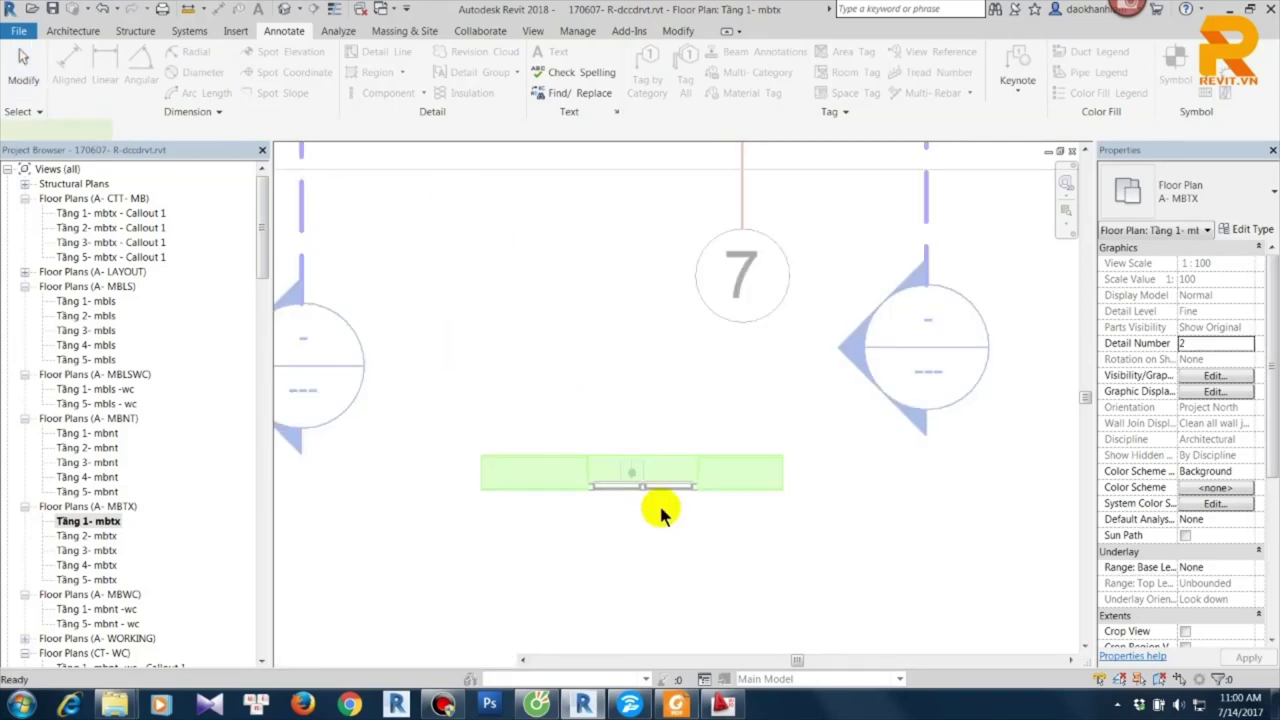
# Disassemble the Walls 002 and window assemblies, deleting their linked Plan Detail view.
pyautogui.click(714, 463)
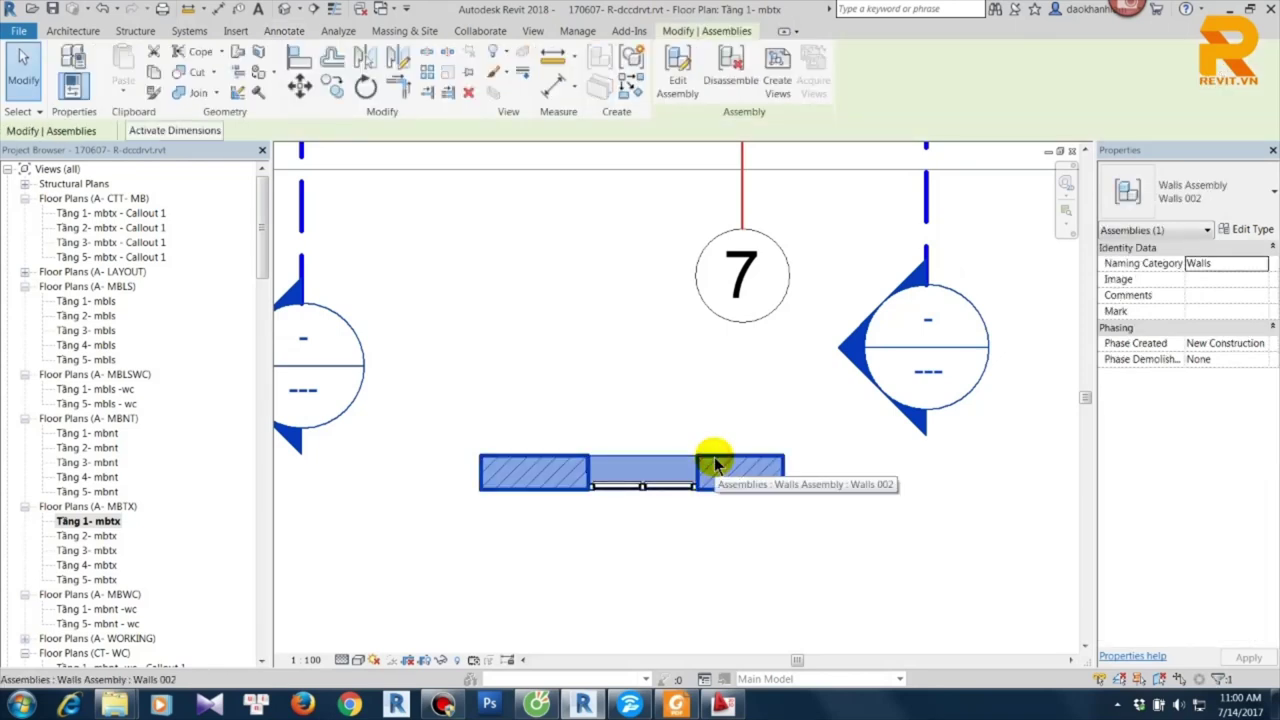
pyautogui.keyDown('ctrl'); pyautogui.click(672, 485); pyautogui.keyUp('ctrl')
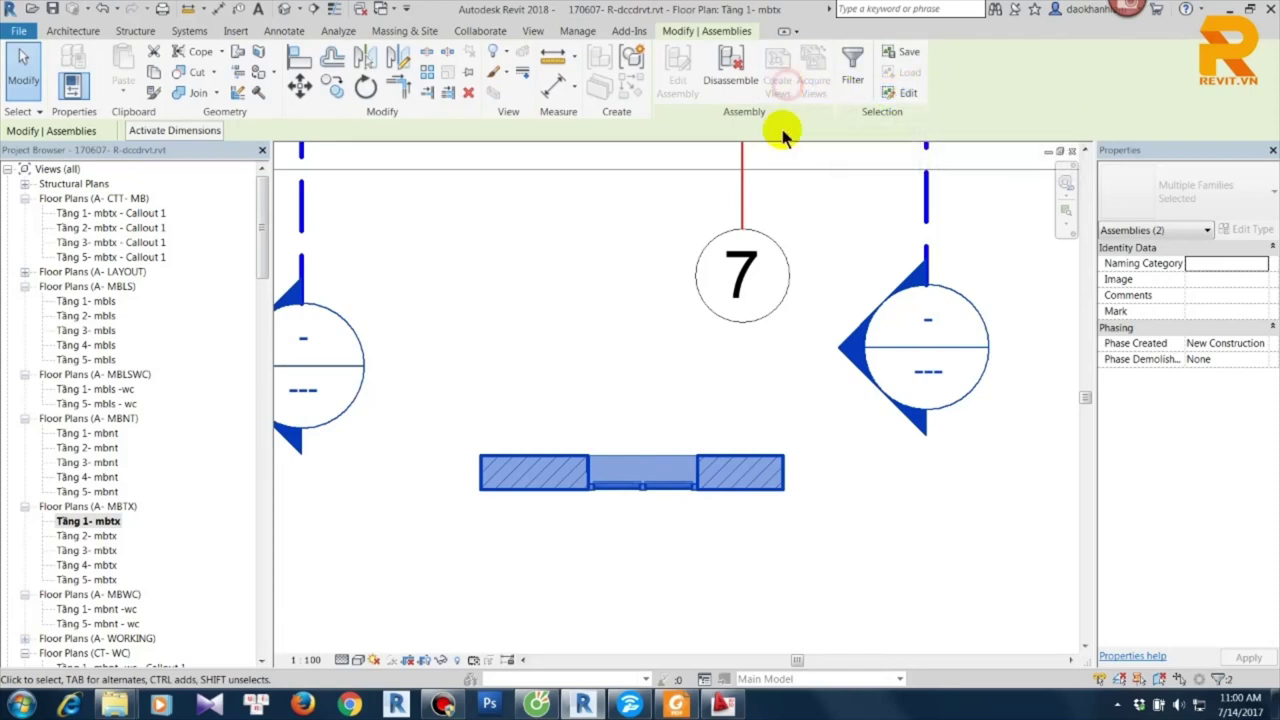
pyautogui.click(731, 80)
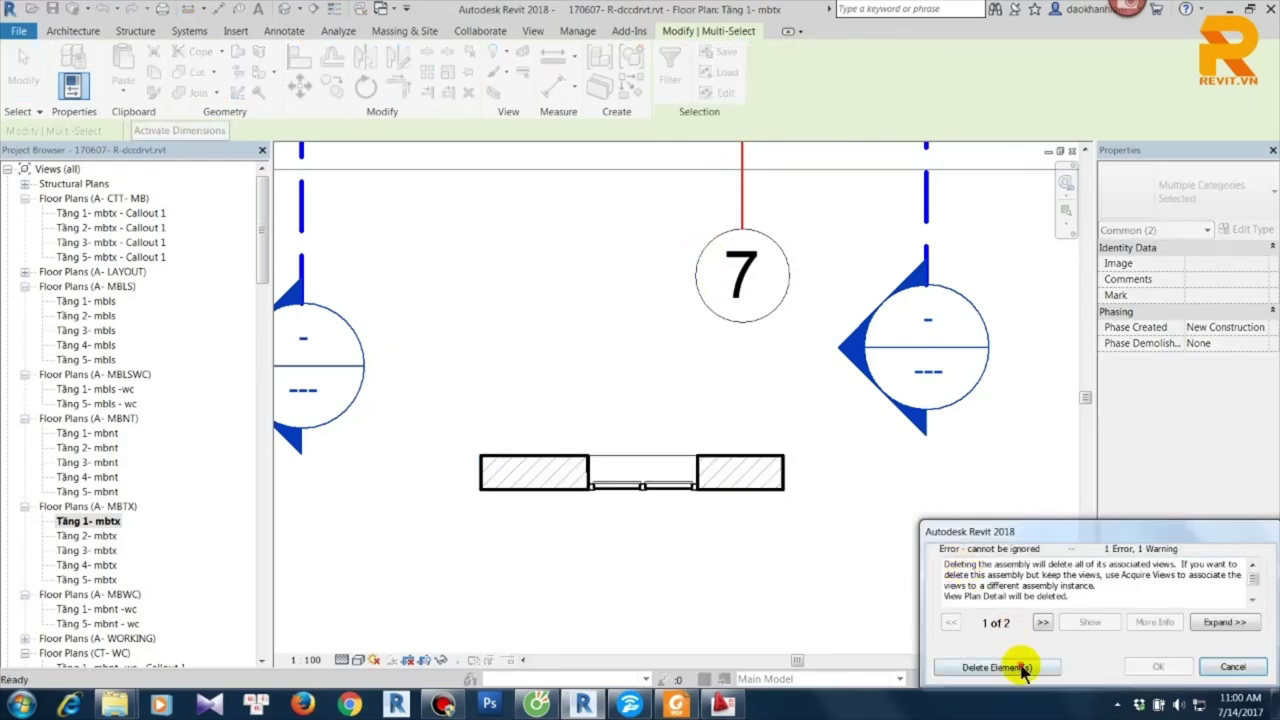
pyautogui.click(985, 667)
pyautogui.scroll(-1, 722, 460)
pyautogui.scroll(-1, 710, 455)
# Delete the small wall and window segment below grids 6–7.
pyautogui.scroll(-1, 698, 470)
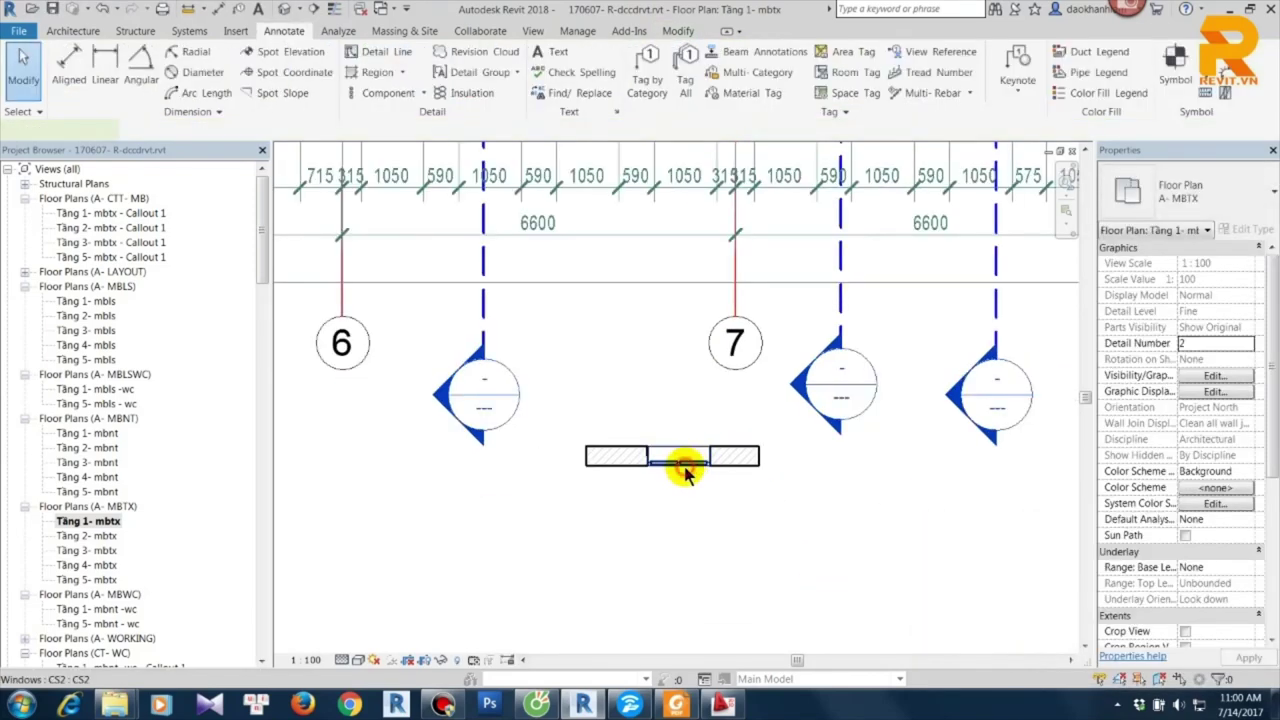
pyautogui.click(686, 540)
pyautogui.scroll(-1, 700, 550)
pyautogui.click(725, 482)
pyautogui.click(647, 445)
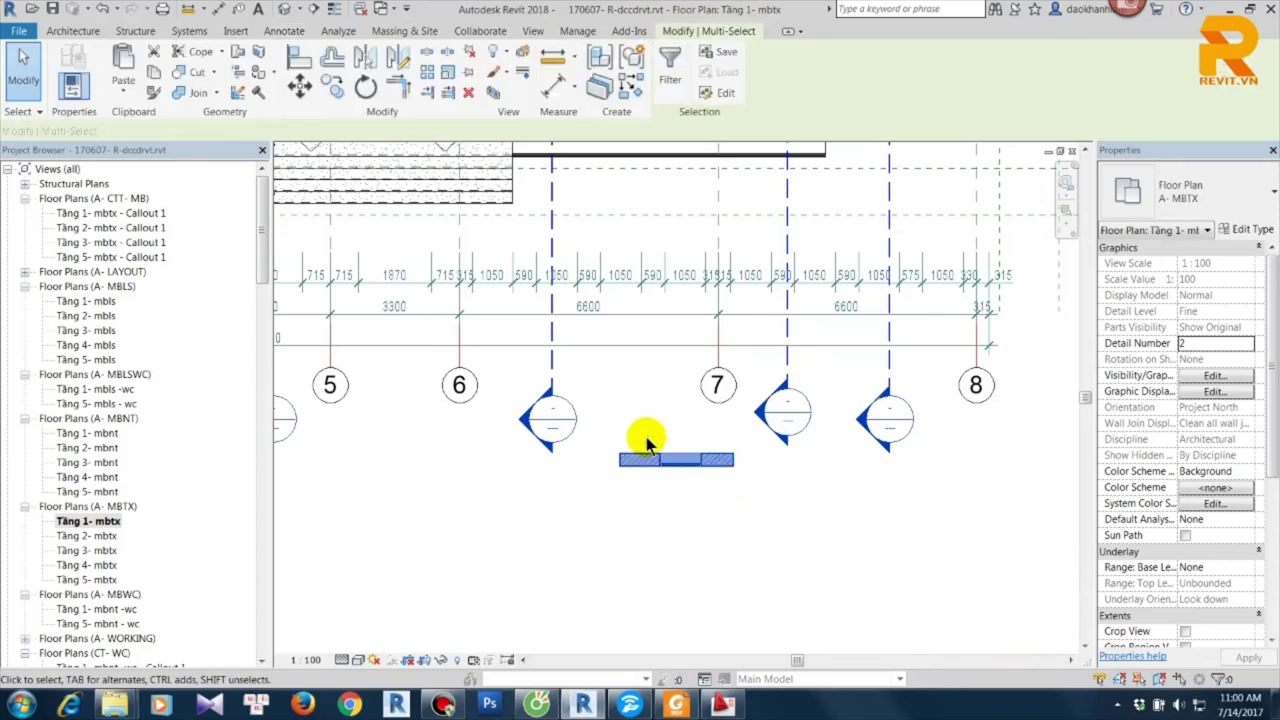
pyautogui.press('Delete')
# Browse the Project Browser sheets and assemblies to locate the A-04-10-02 CHI TIET CUA sheet.
pyautogui.moveTo(266, 255); pyautogui.dragTo(252, 706)
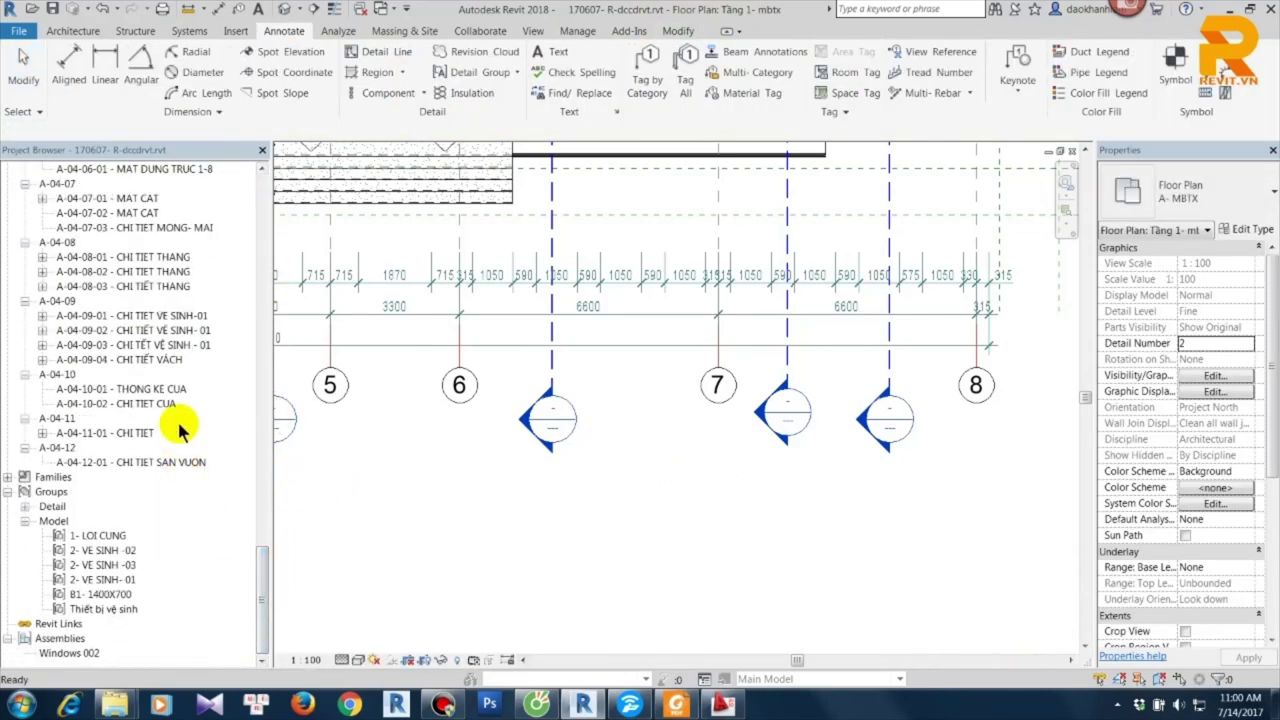
pyautogui.click(150, 359)
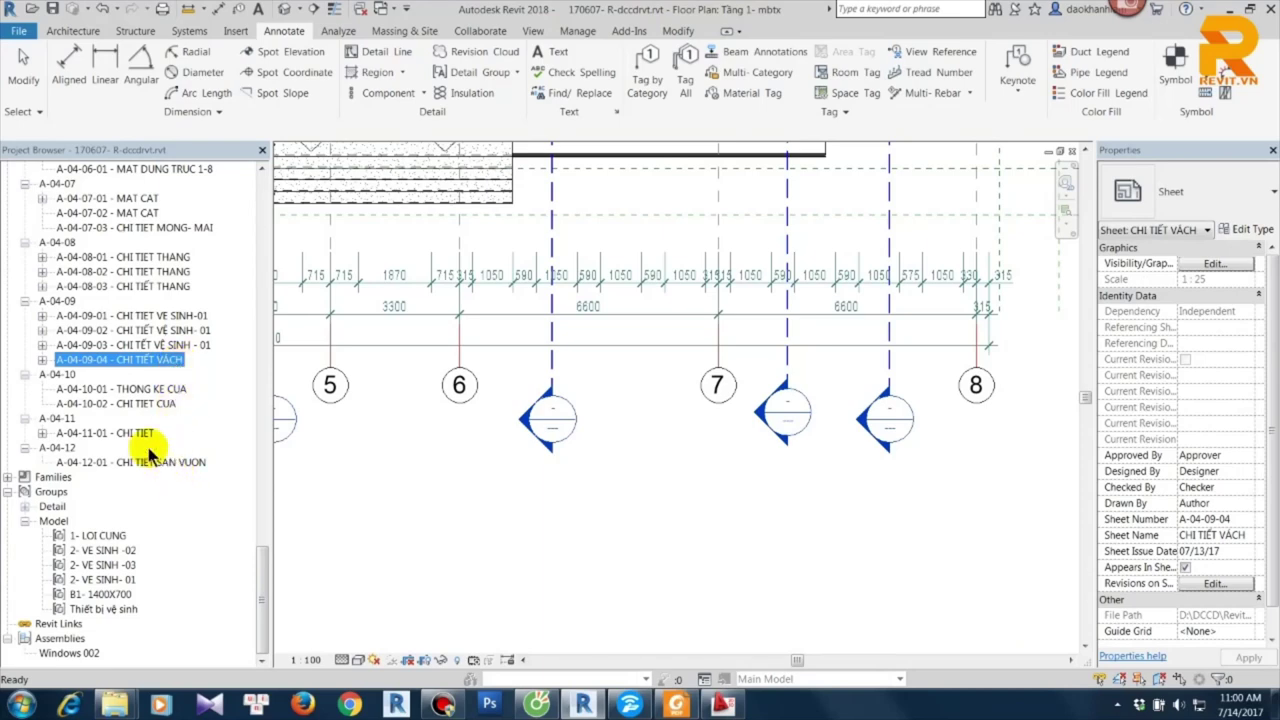
pyautogui.click(75, 654)
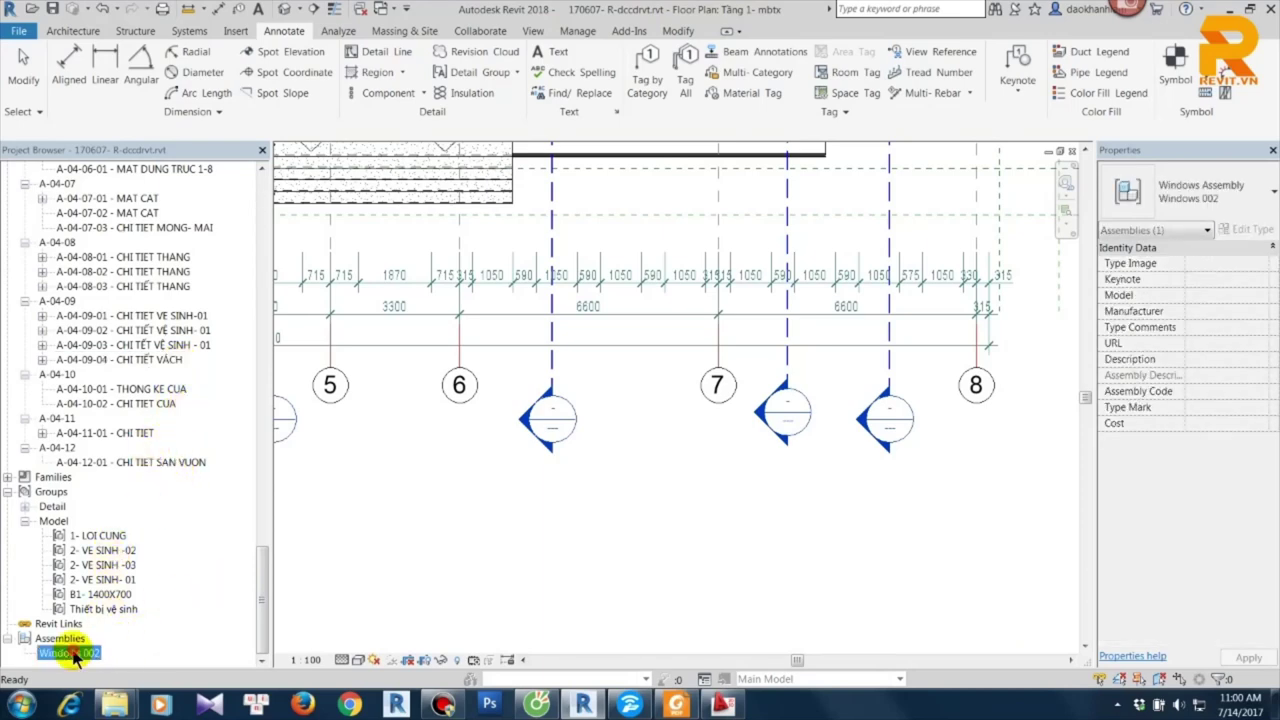
pyautogui.click(300, 557)
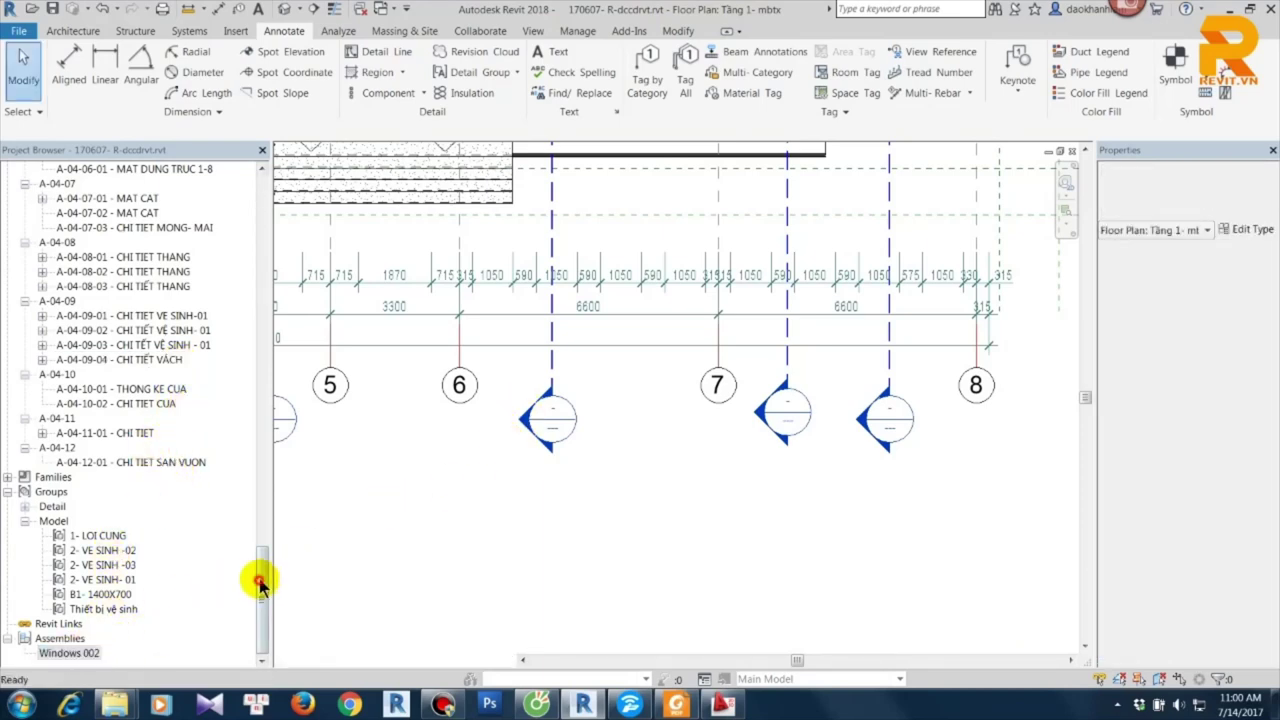
pyautogui.moveTo(262, 575); pyautogui.dragTo(267, 620)
pyautogui.click(80, 638)
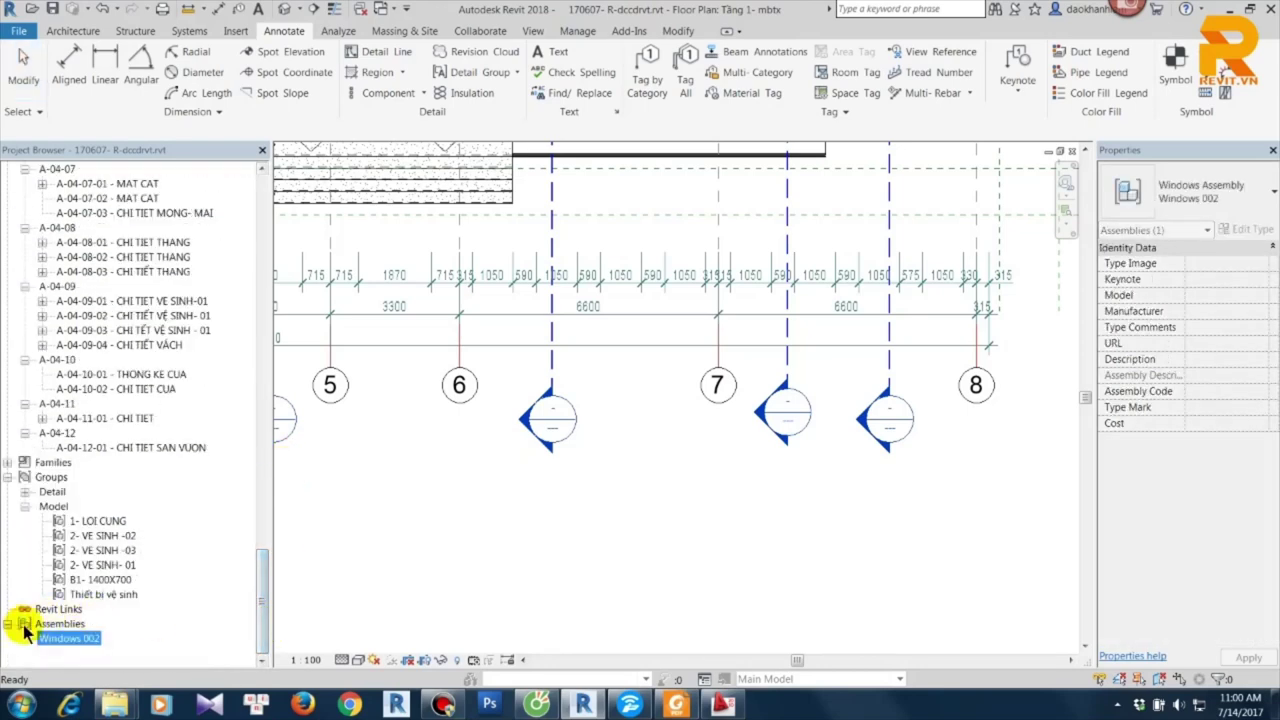
pyautogui.scroll(4, 268, 562)
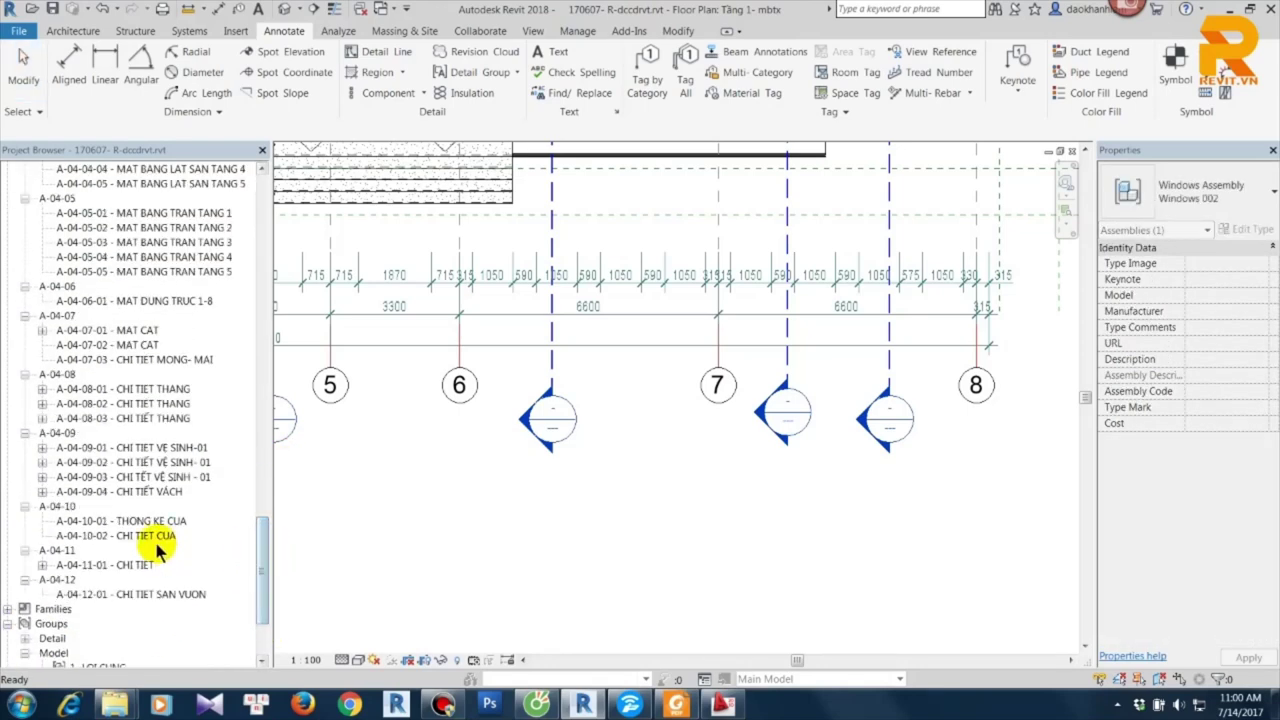
pyautogui.doubleClick(168, 536)
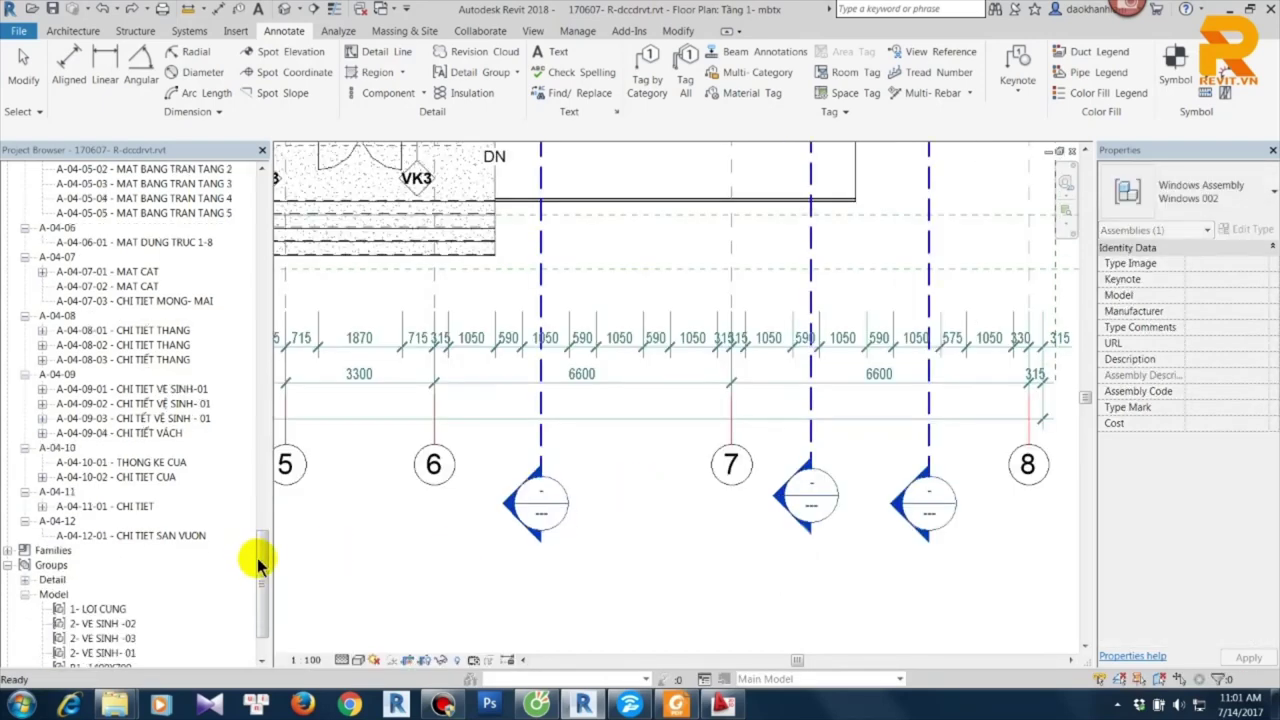
pyautogui.moveTo(260, 566); pyautogui.dragTo(265, 608)
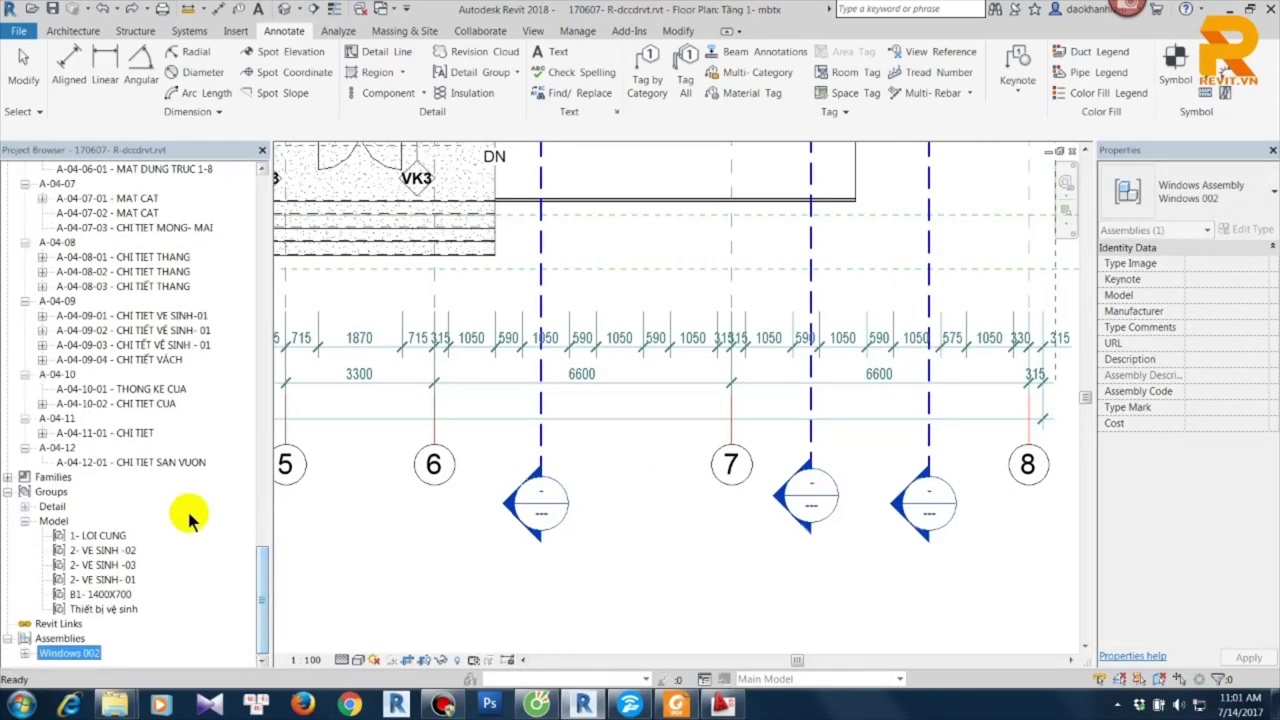
pyautogui.click(125, 434)
pyautogui.click(150, 405)
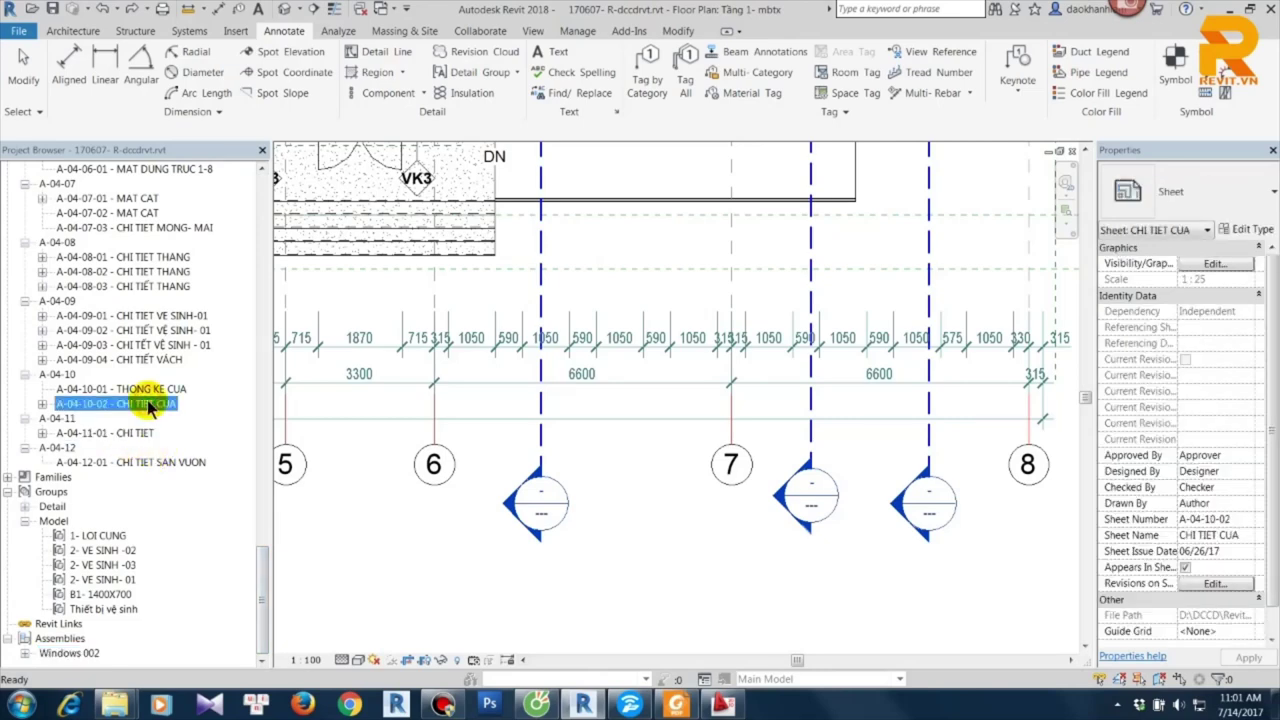
# Reopen sheet A-04-10-02 CHI TIET CUA and expand the Windows 002 assembly's view list.
pyautogui.doubleClick(150, 405)
pyautogui.scroll(4, 623, 429)
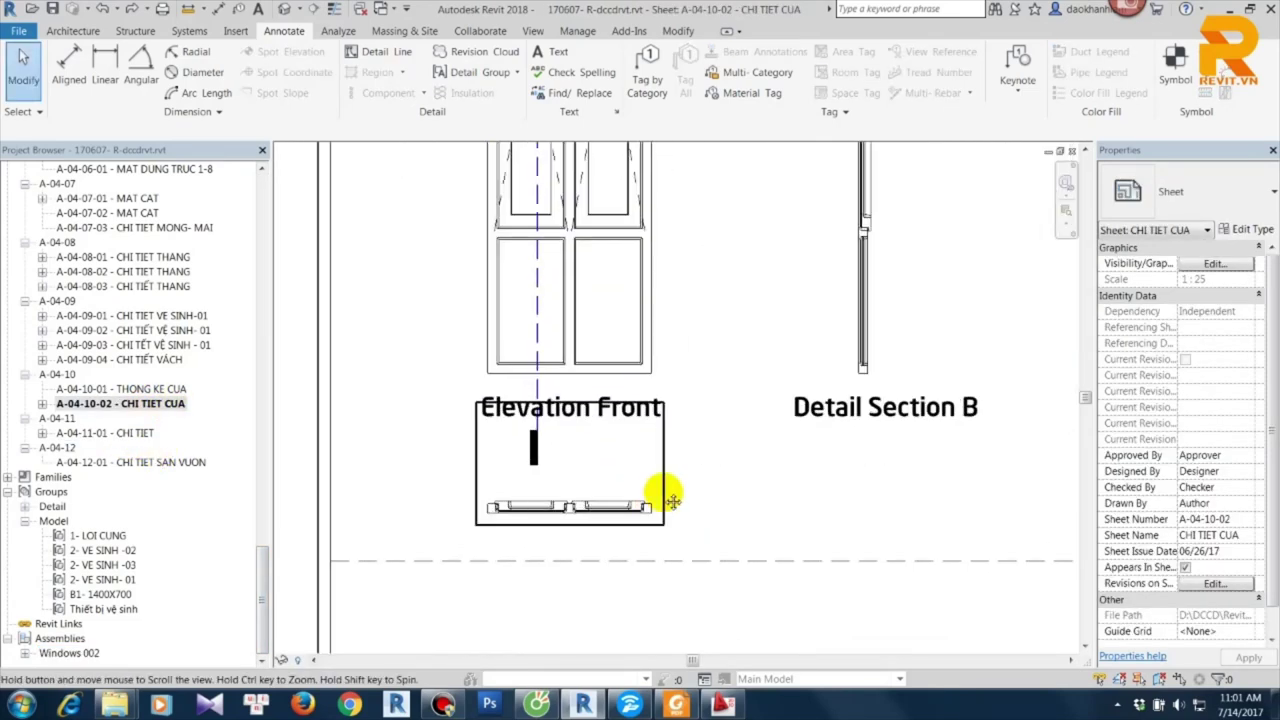
pyautogui.click(632, 490)
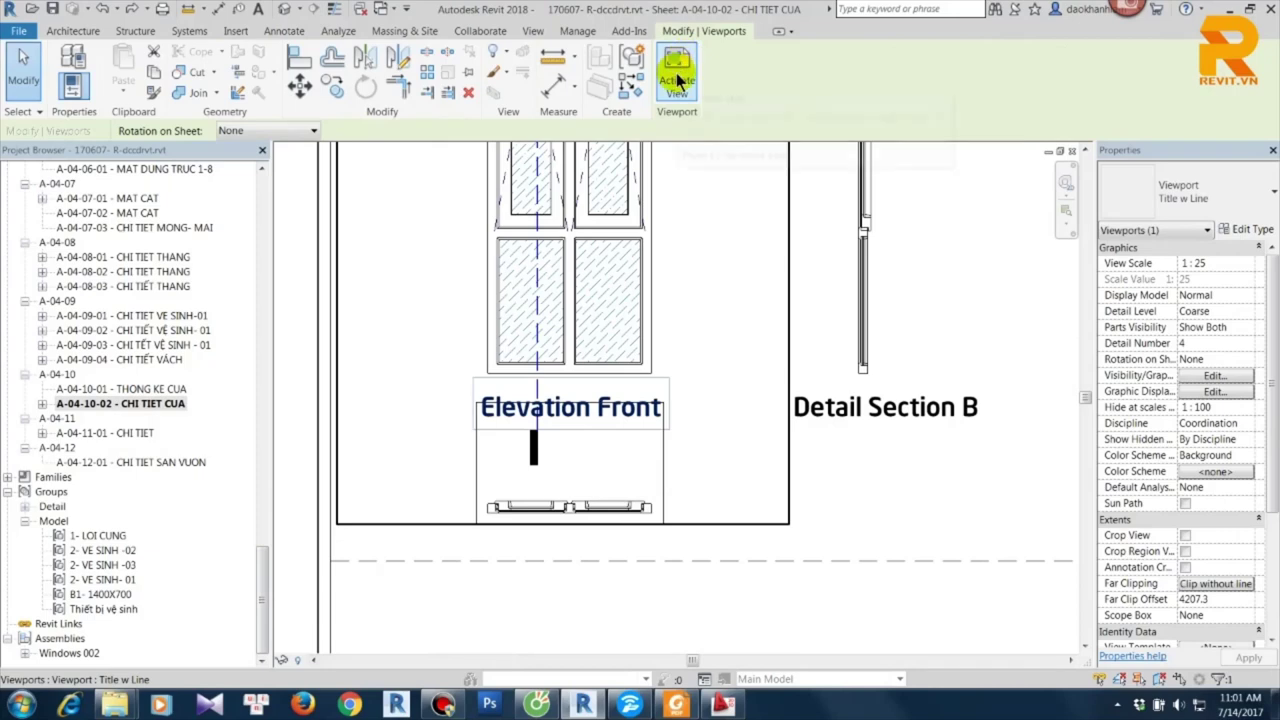
pyautogui.click(462, 484)
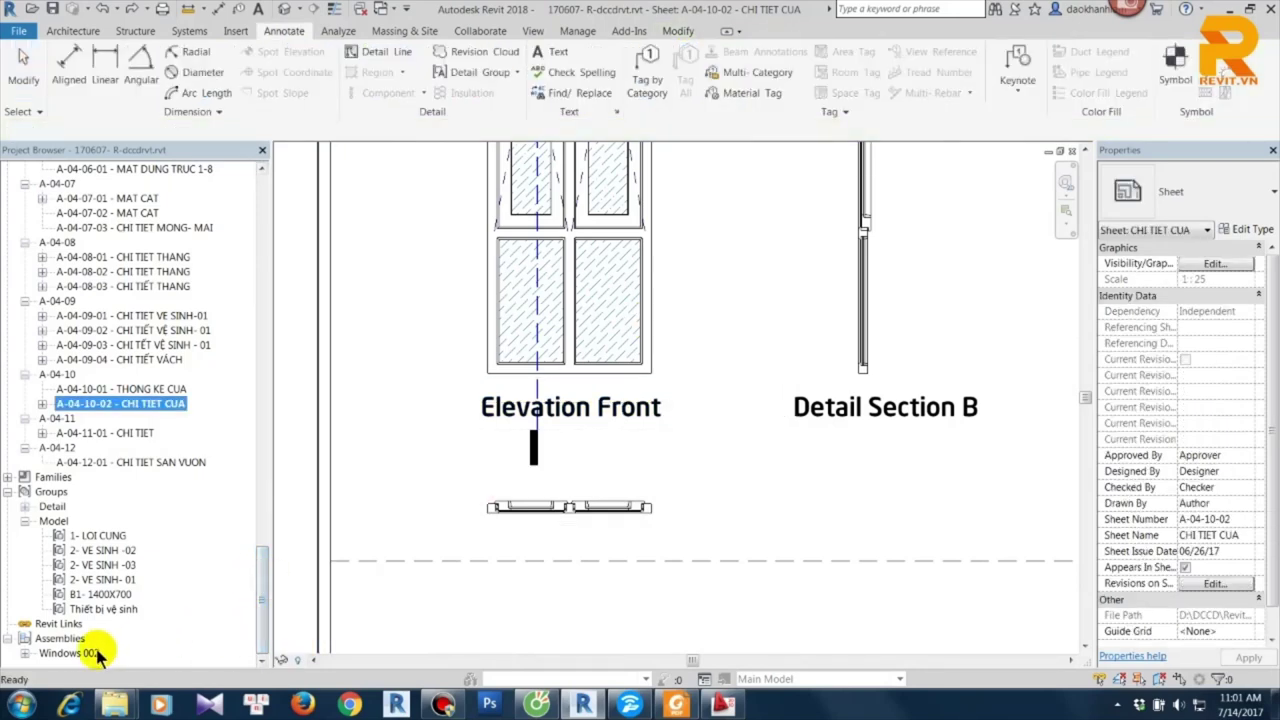
pyautogui.click(25, 653)
pyautogui.click(80, 550)
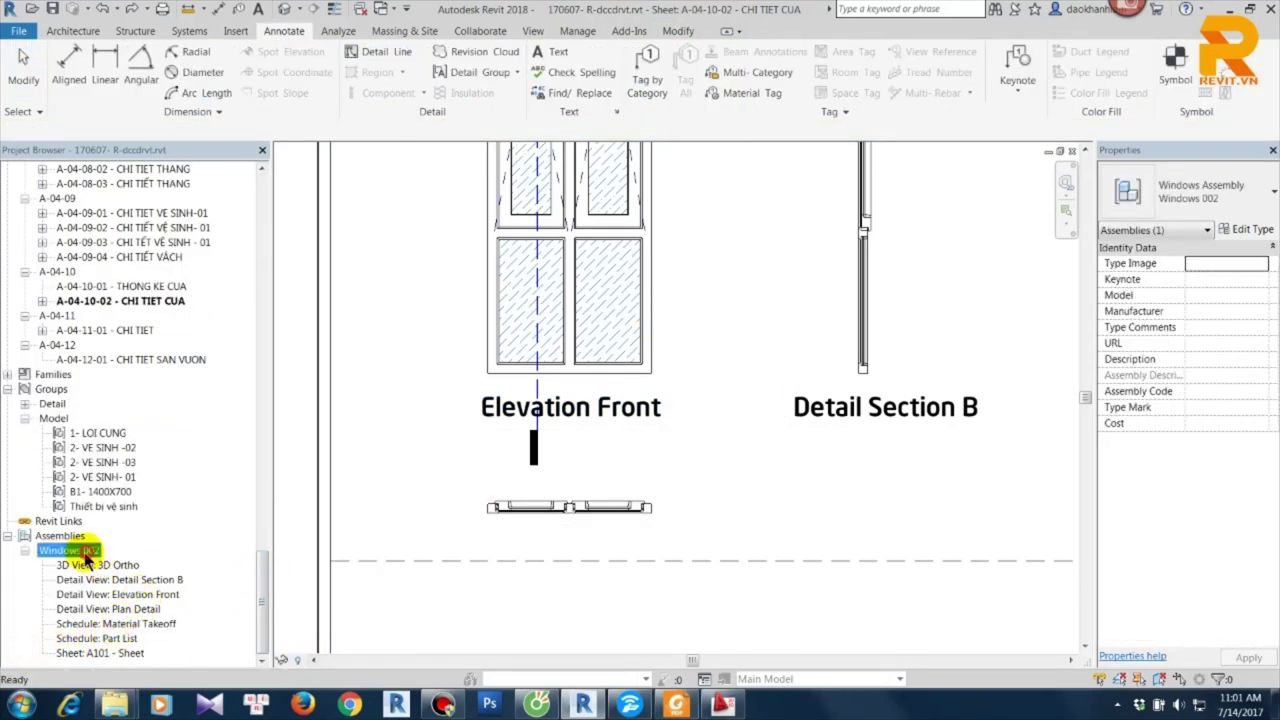
# Open the Tầng 1- mbtx floor plan from the Project Browser.
pyautogui.moveTo(264, 563); pyautogui.dragTo(288, 165)
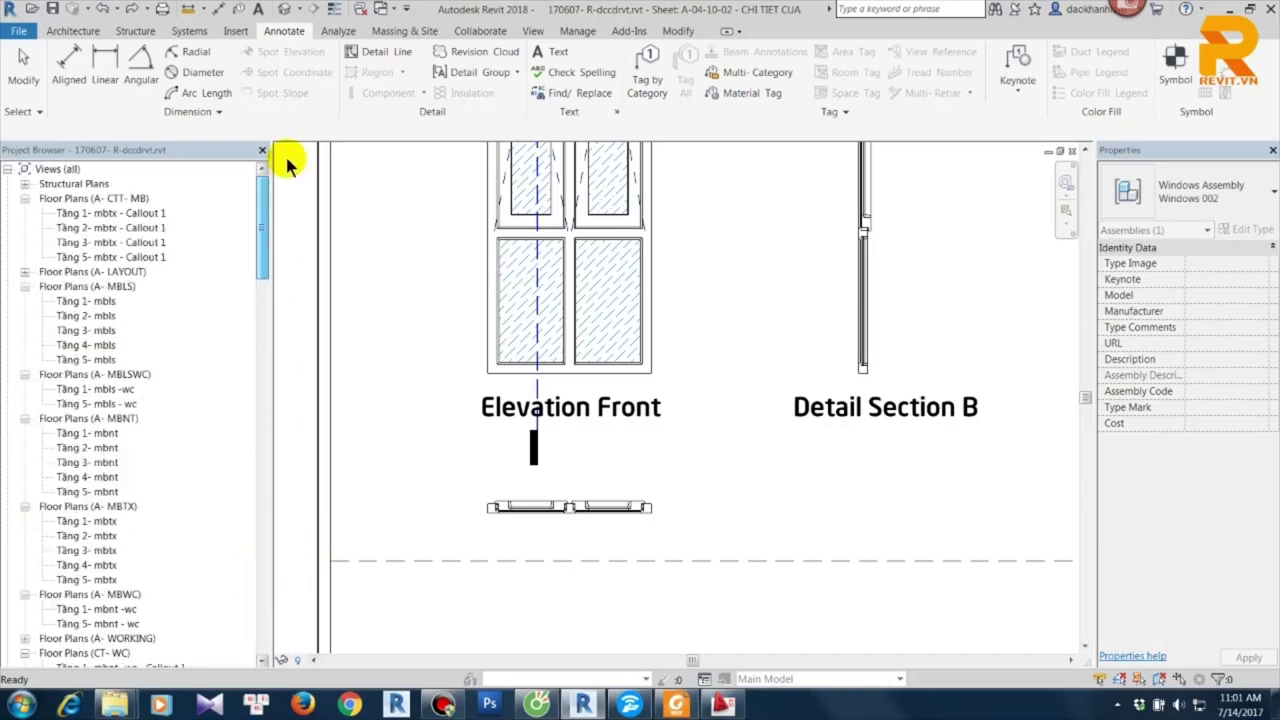
pyautogui.click(105, 447)
pyautogui.click(105, 433)
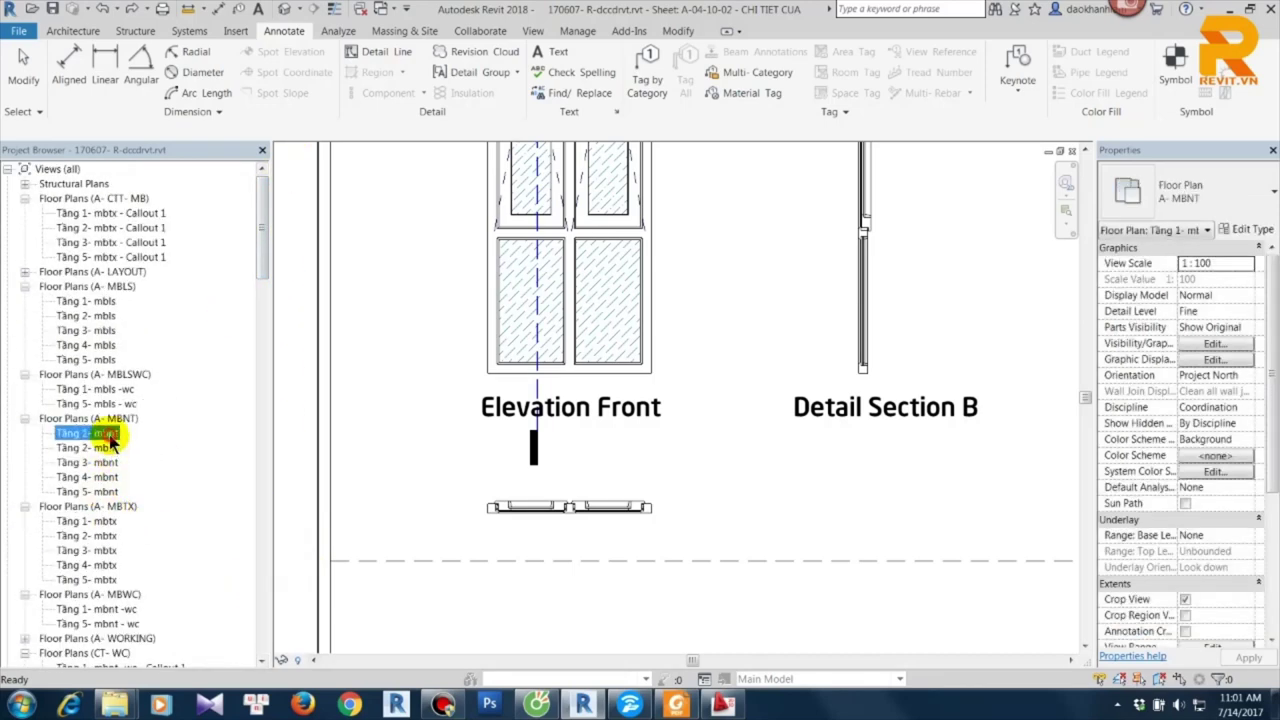
pyautogui.doubleClick(100, 521)
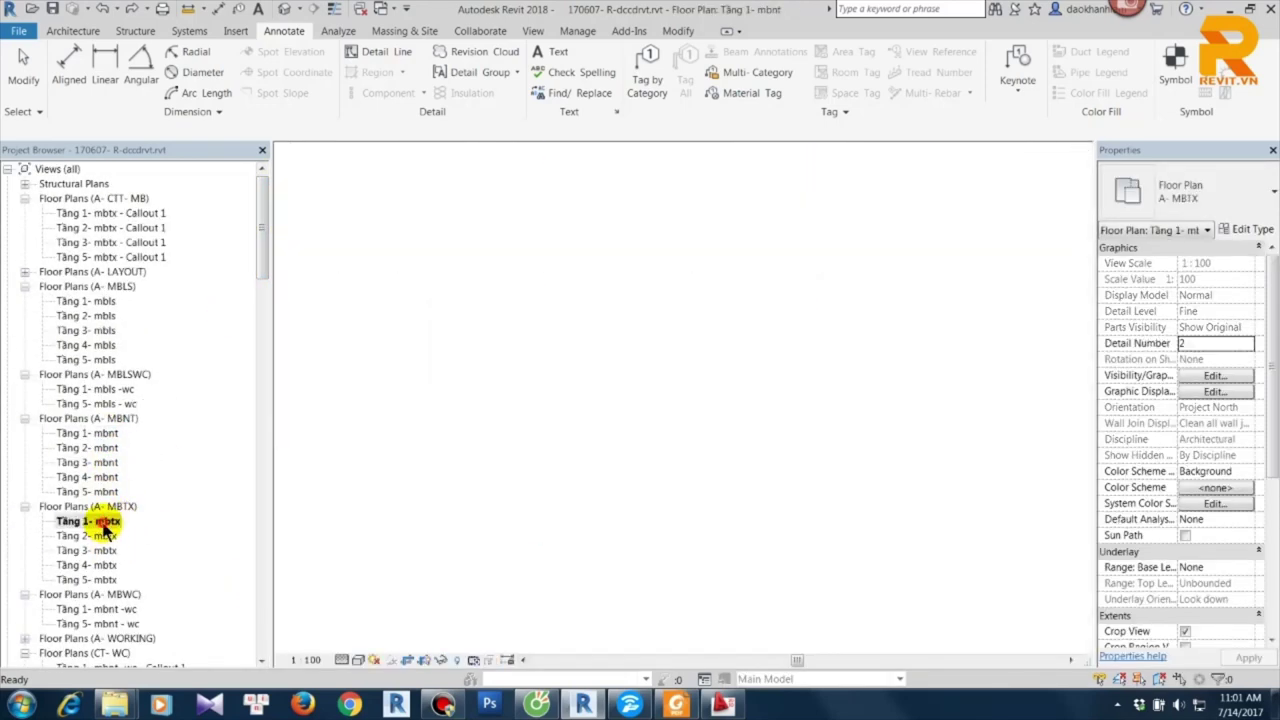
# Create only a 1:25 Plan view for the Windows 002 assembly.
pyautogui.moveTo(688, 292); pyautogui.dragTo(695, 568, button='middle')
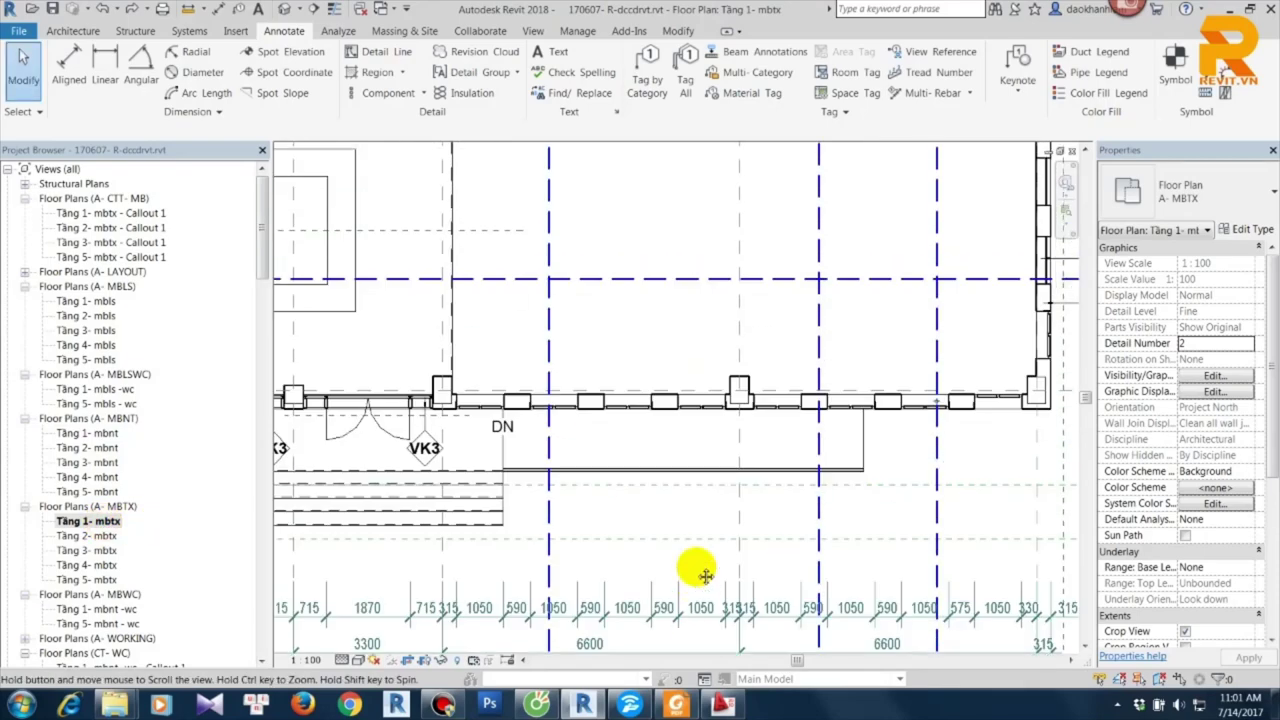
pyautogui.click(697, 418)
pyautogui.click(632, 418)
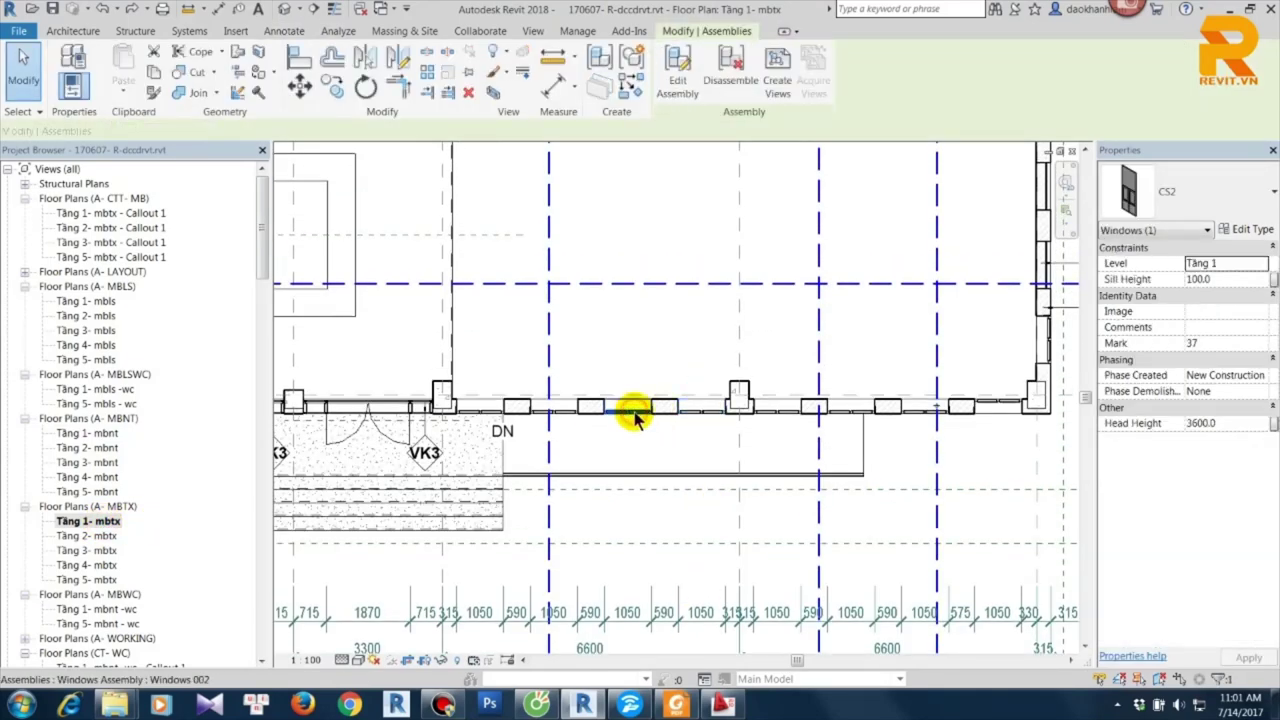
pyautogui.click(785, 80)
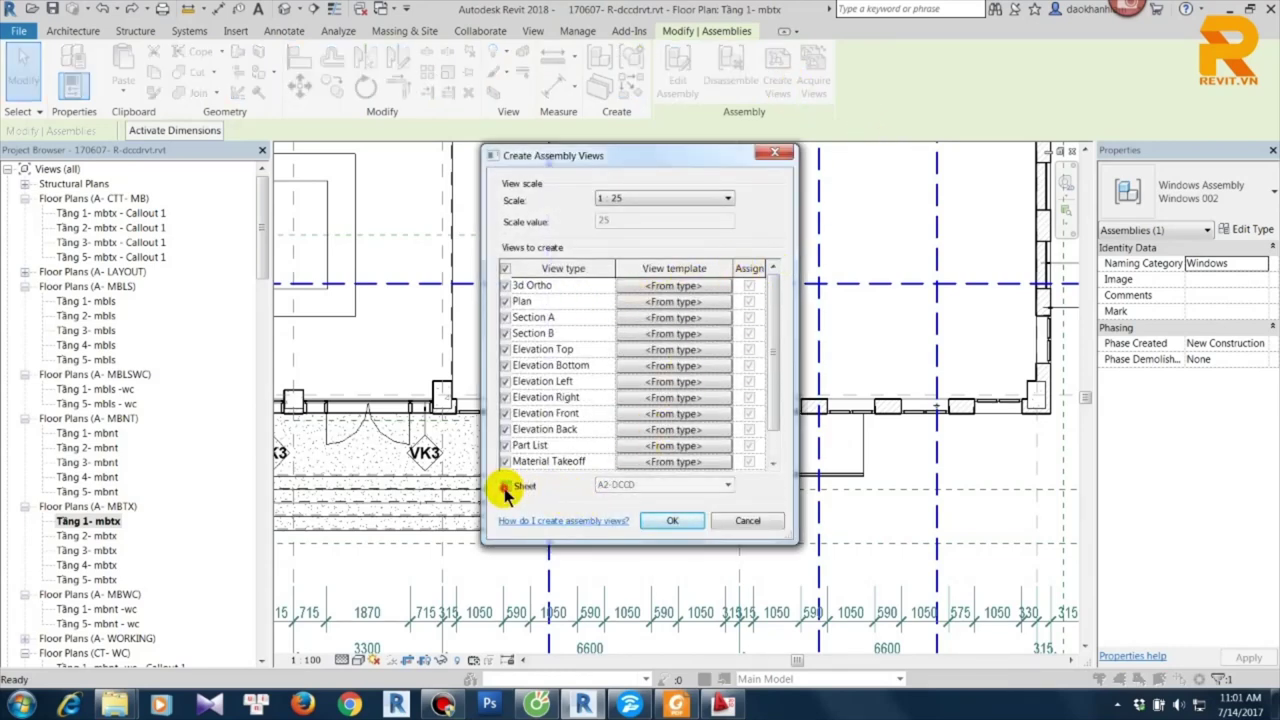
pyautogui.click(505, 268)
pyautogui.click(506, 301)
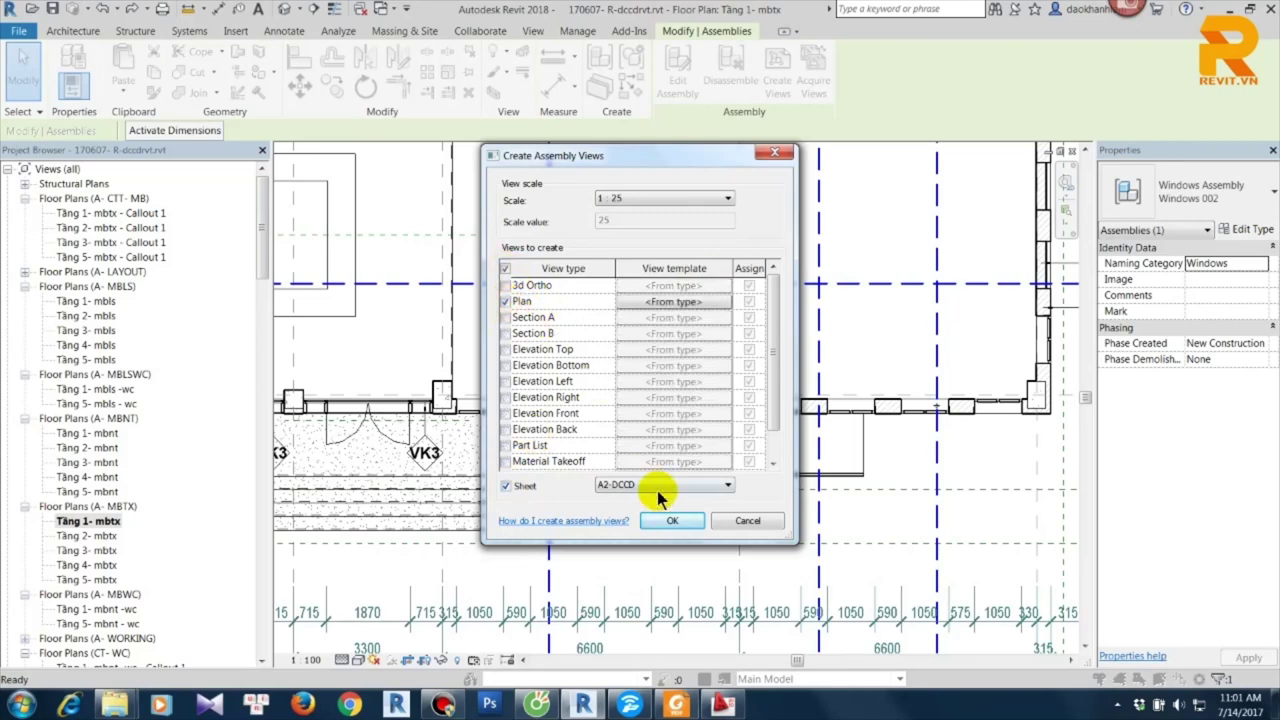
pyautogui.click(672, 522)
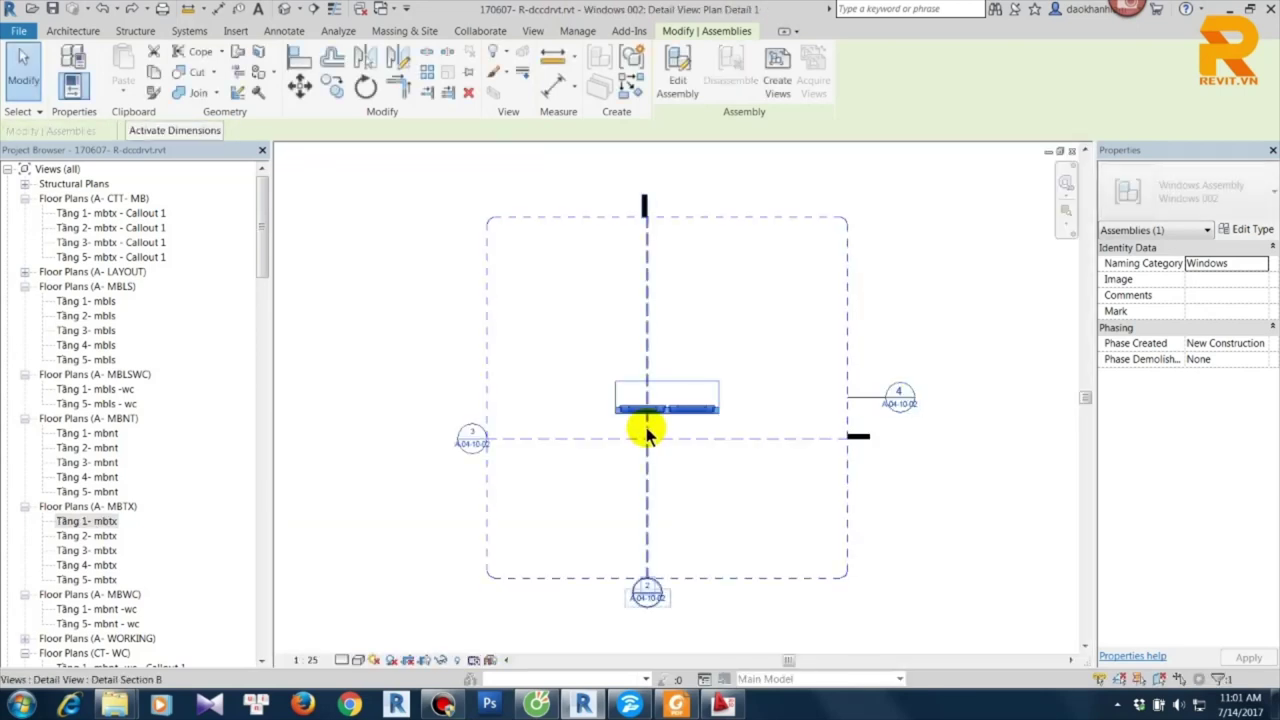
# Inspect the Windows 002 assembly's type properties and close them unchanged.
pyautogui.click(771, 409)
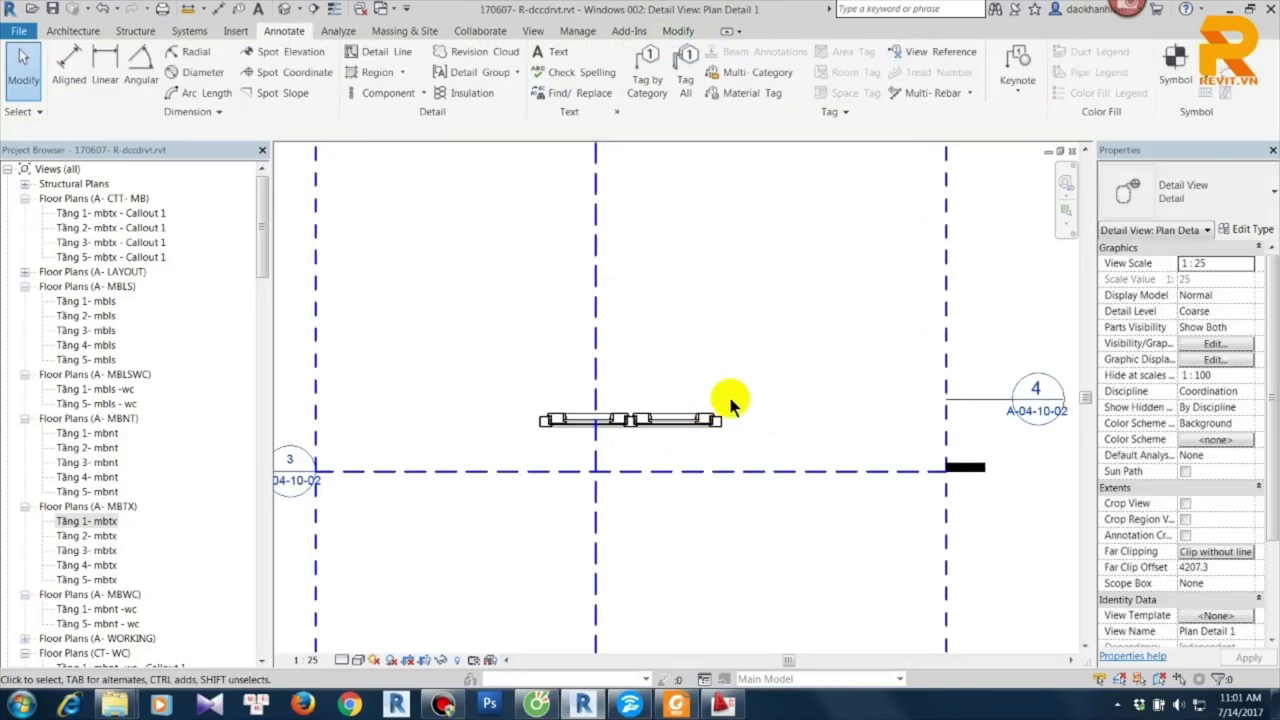
pyautogui.click(710, 425)
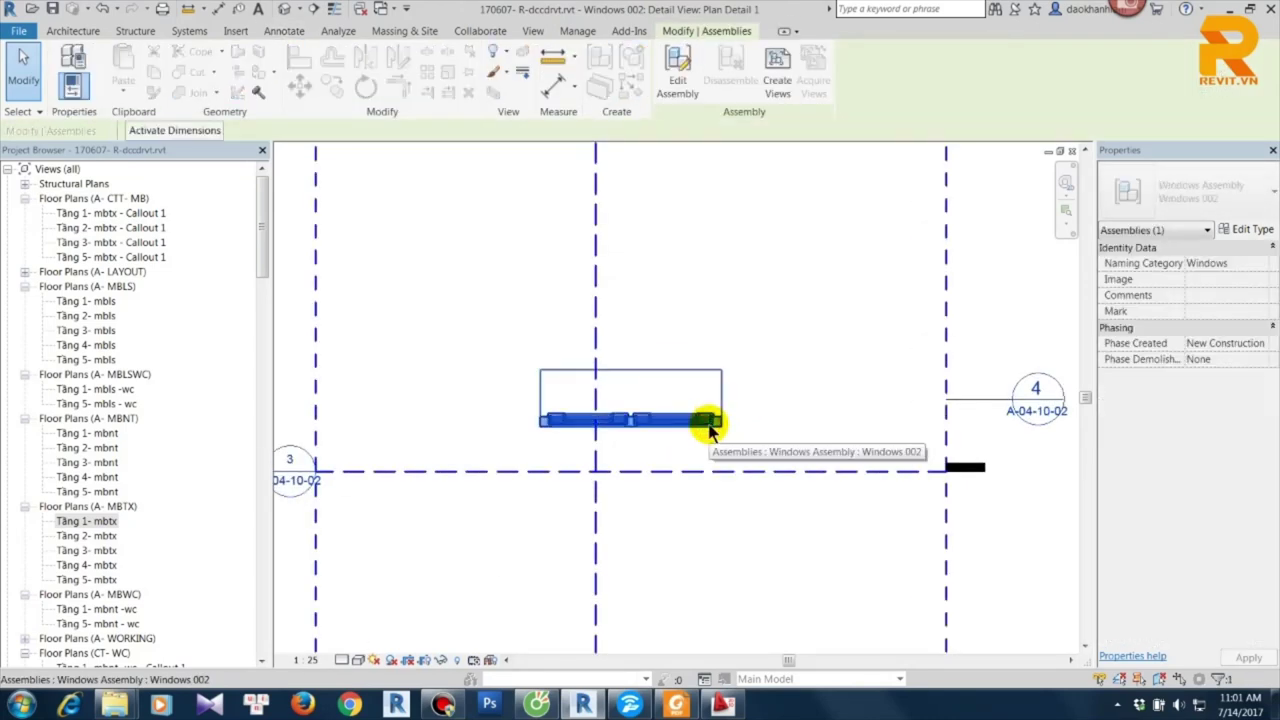
pyautogui.moveTo(794, 398); pyautogui.dragTo(774, 406, button='middle')
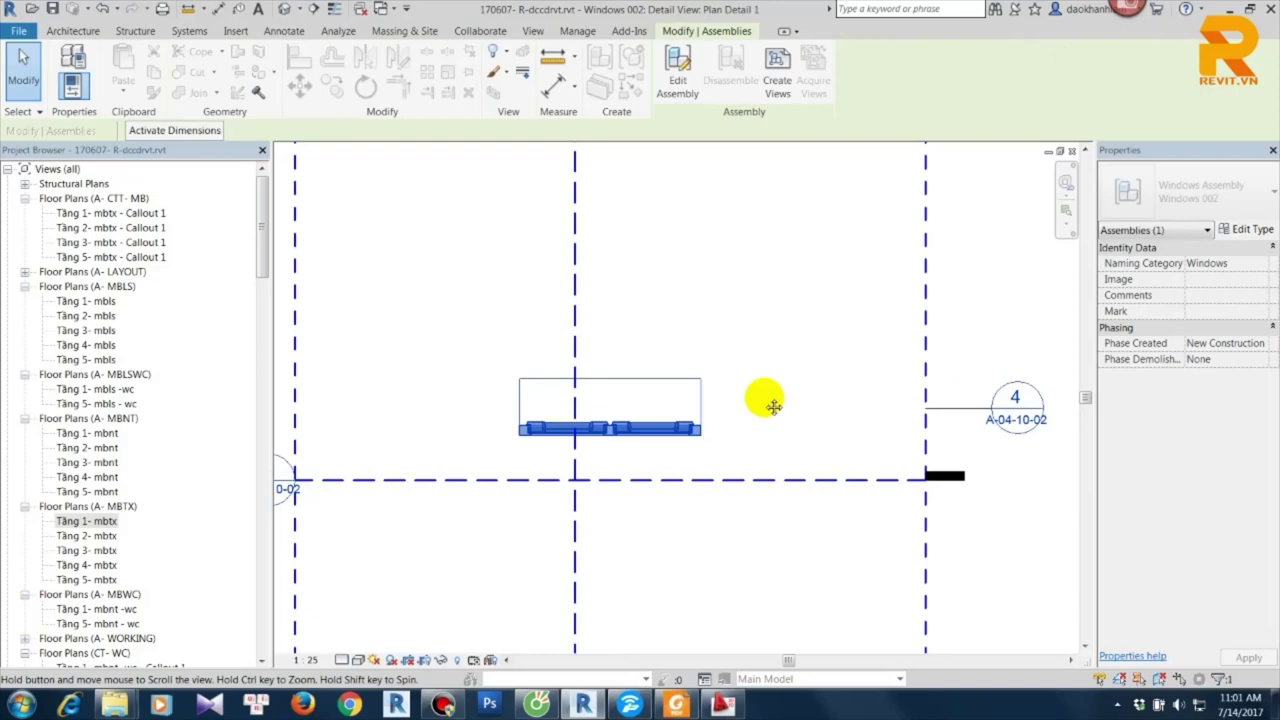
pyautogui.click(1245, 229)
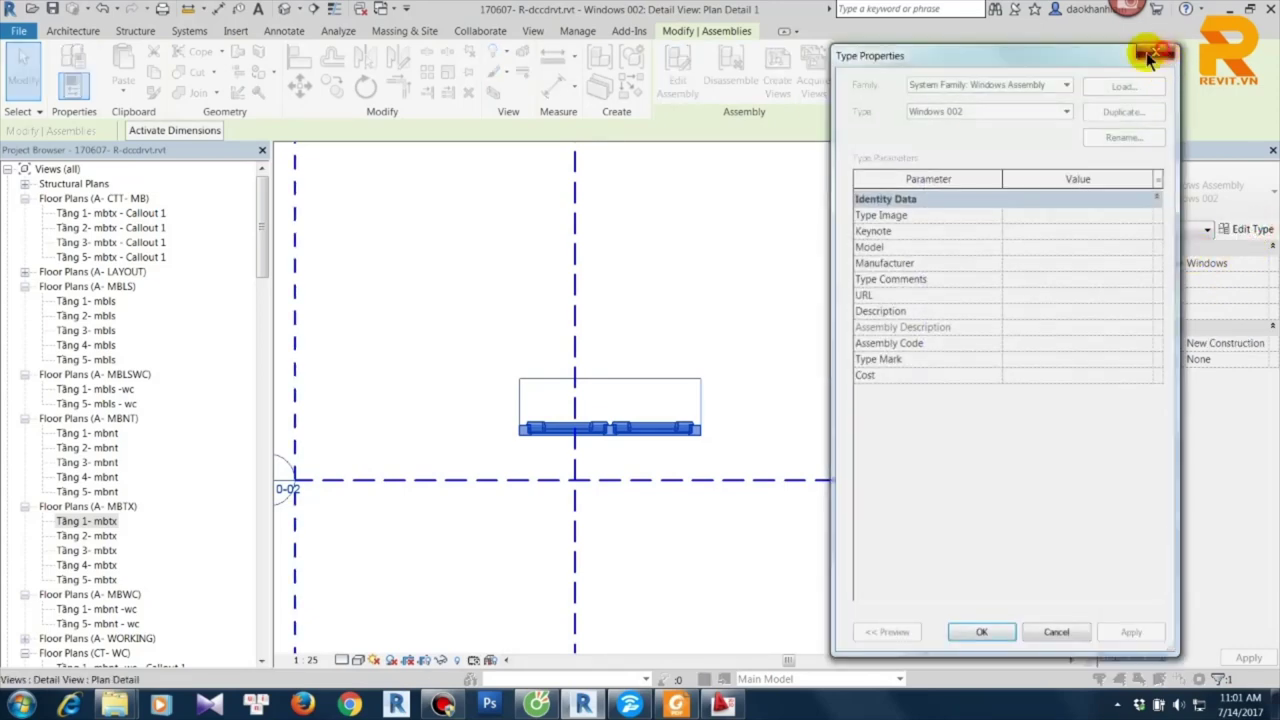
pyautogui.click(1148, 58)
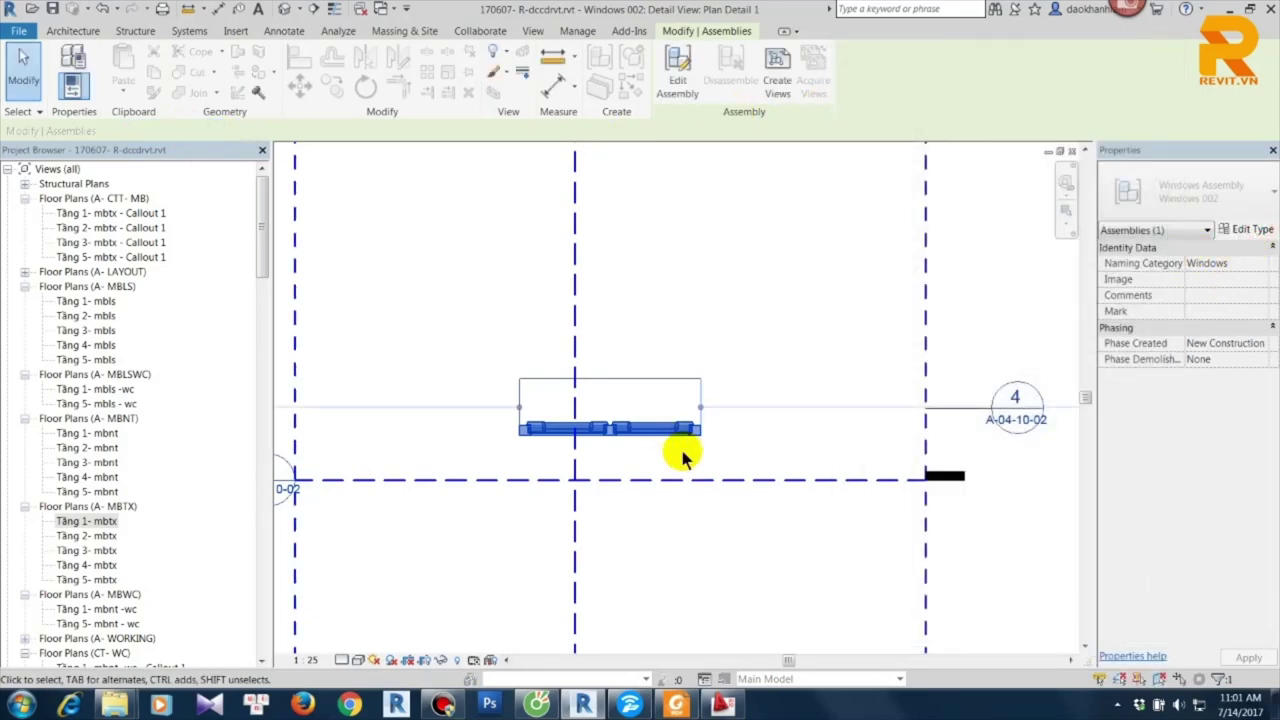
pyautogui.scroll(-2, 705, 428)
# Toggle Crop View on and off and show the crop region in Plan Detail 1.
pyautogui.click(713, 448)
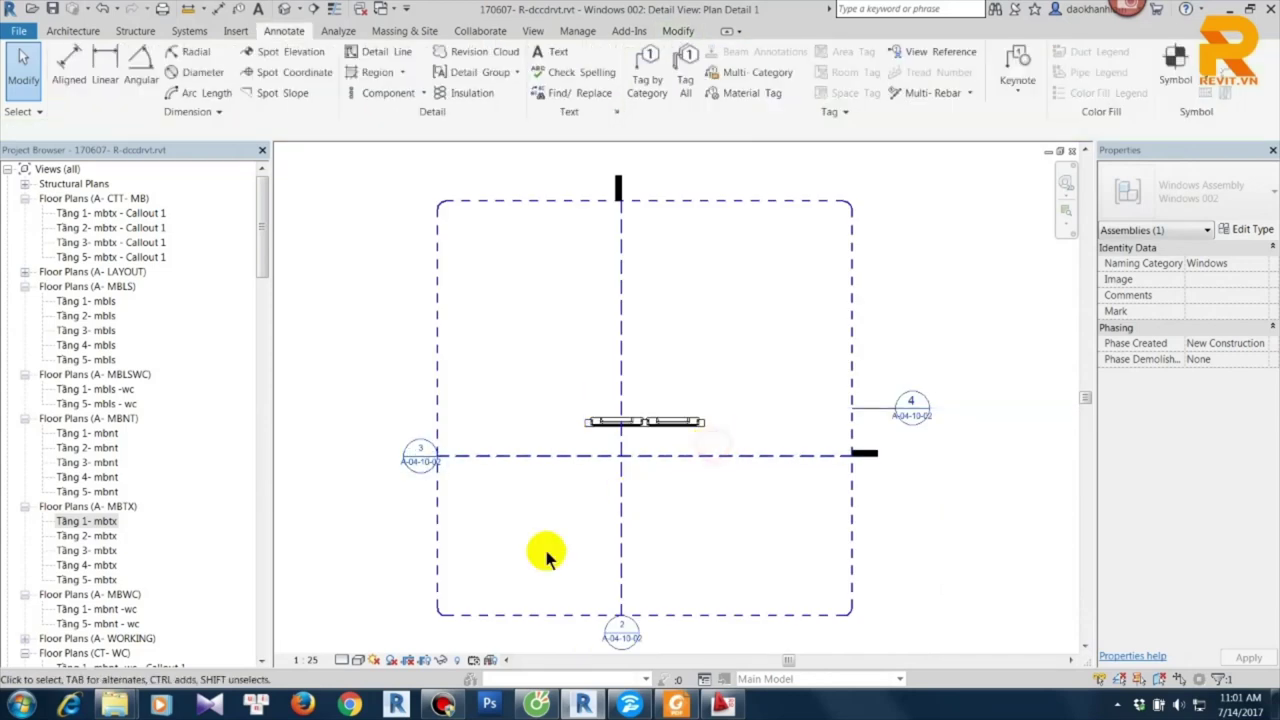
pyautogui.click(405, 662)
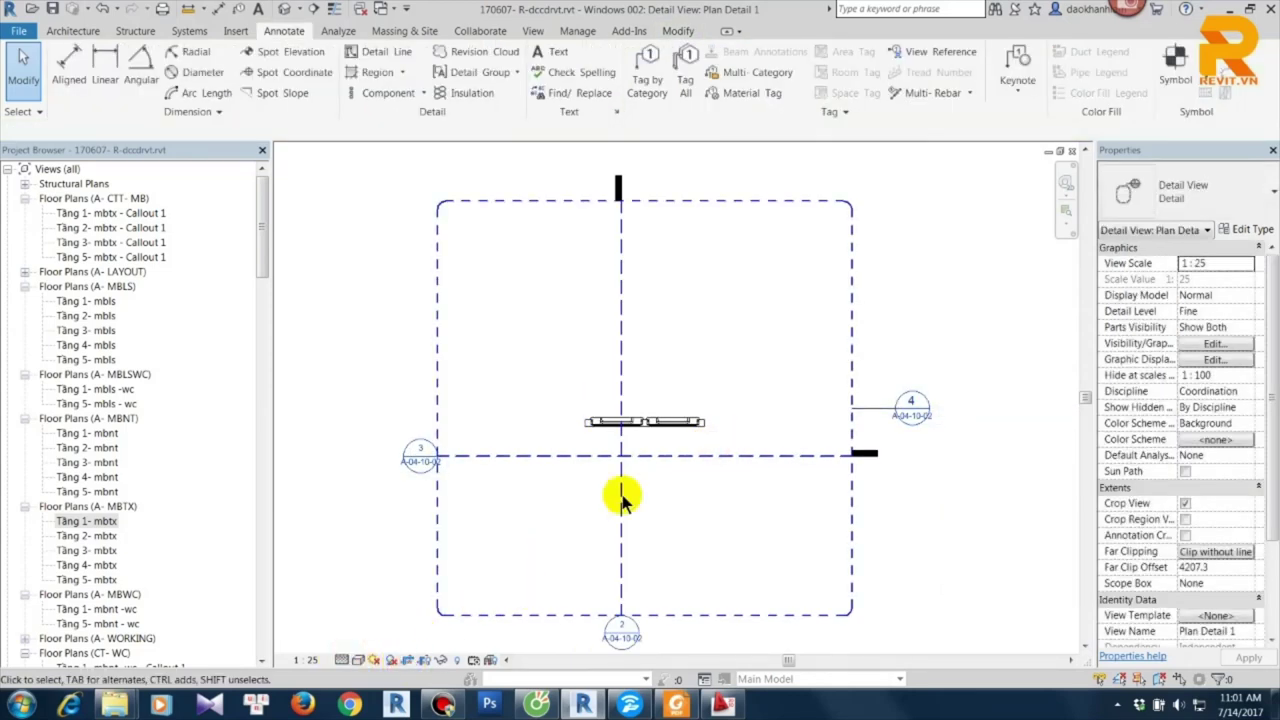
pyautogui.click(409, 661)
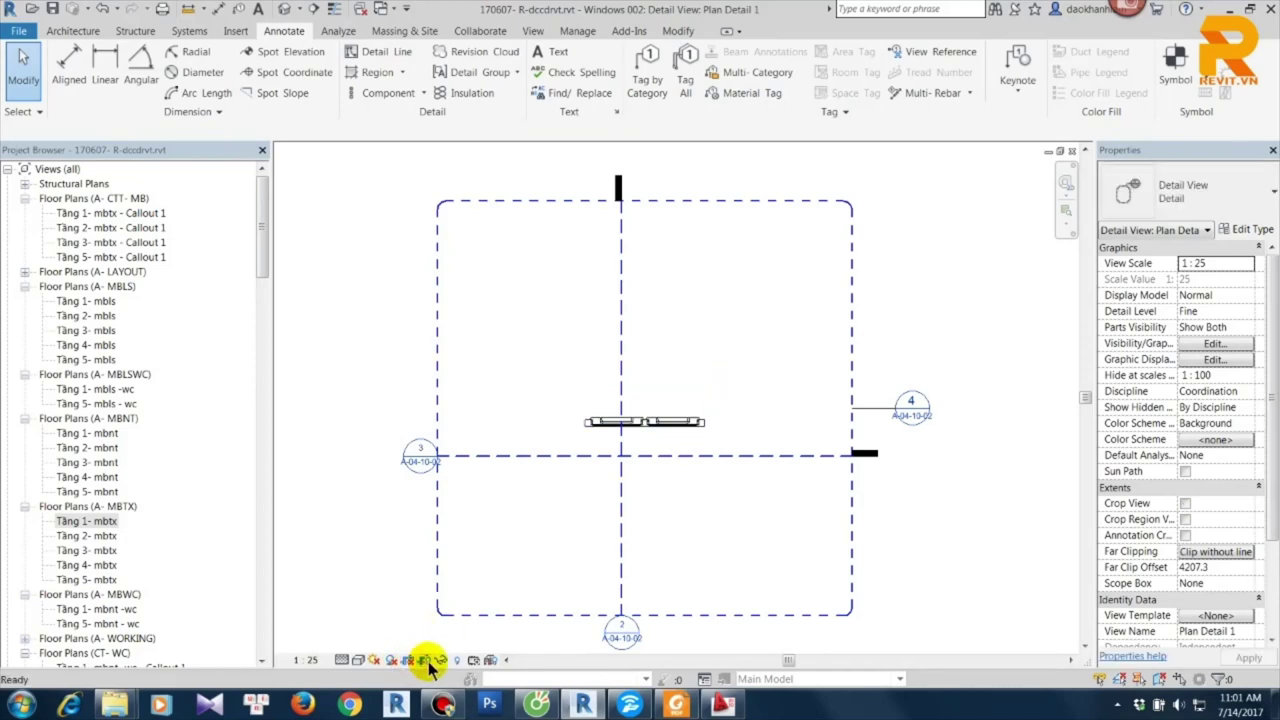
pyautogui.click(430, 661)
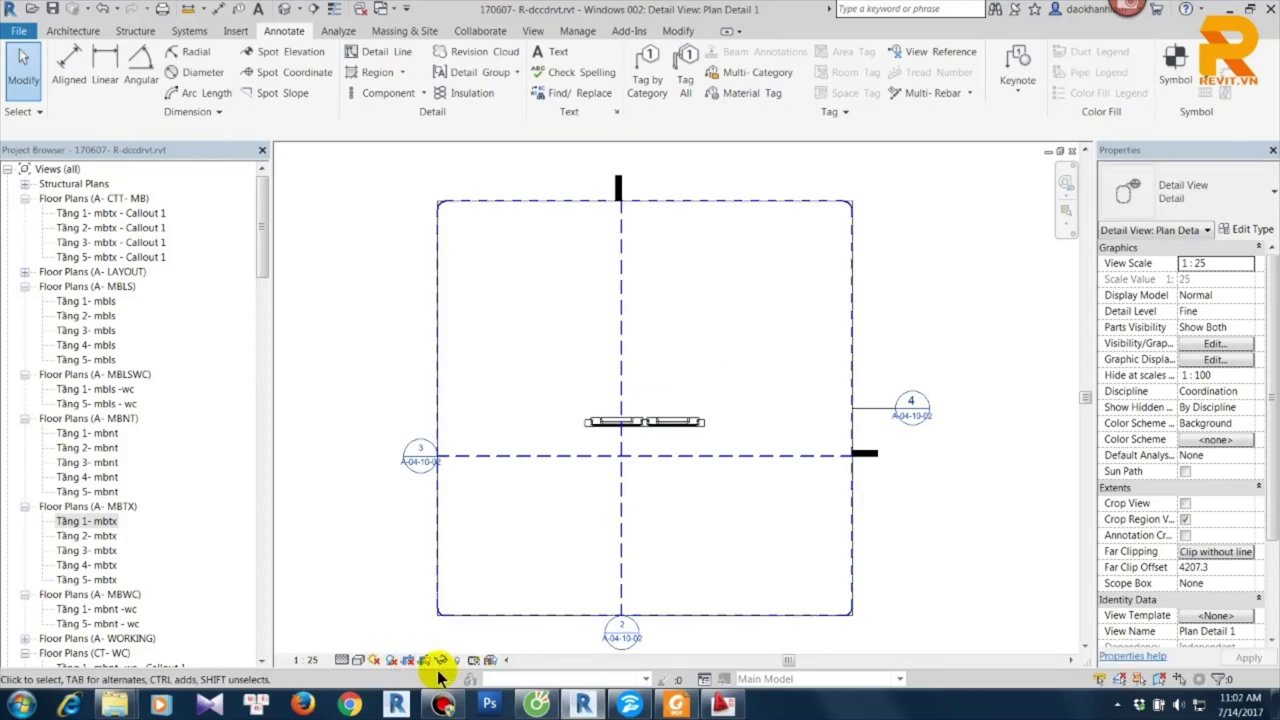
pyautogui.click(846, 204)
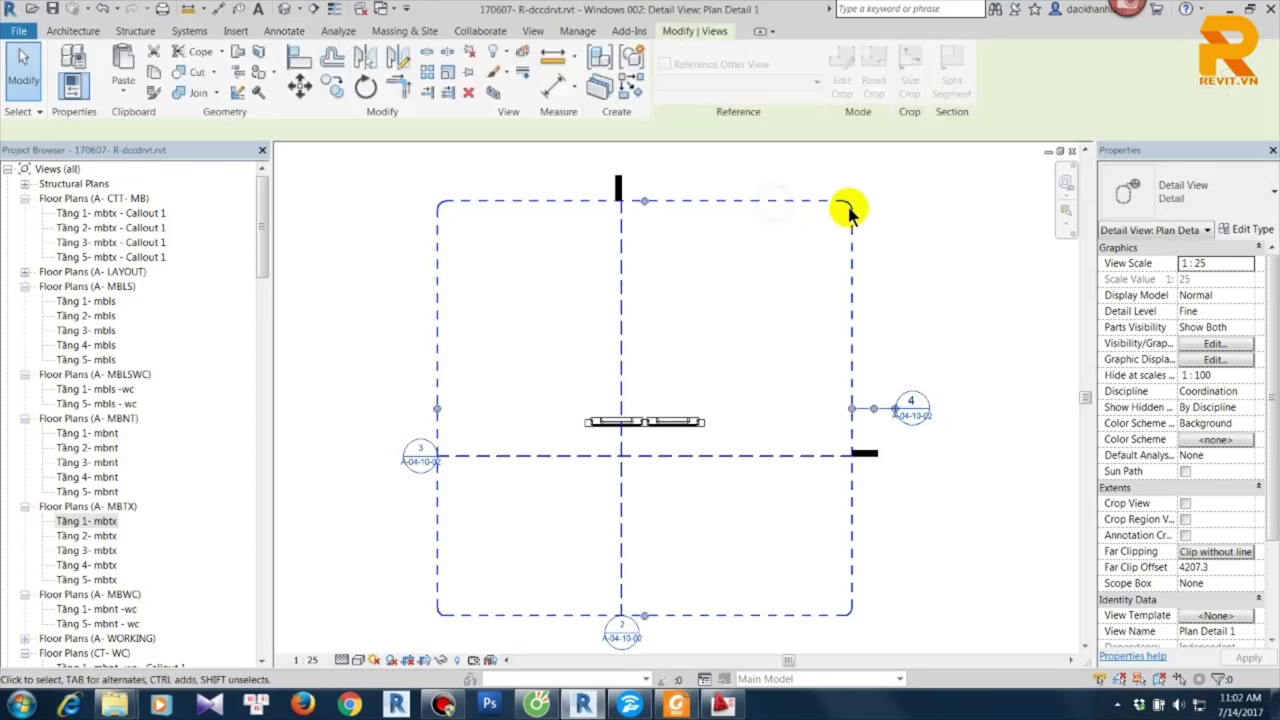
pyautogui.click(852, 410)
pyautogui.click(810, 408)
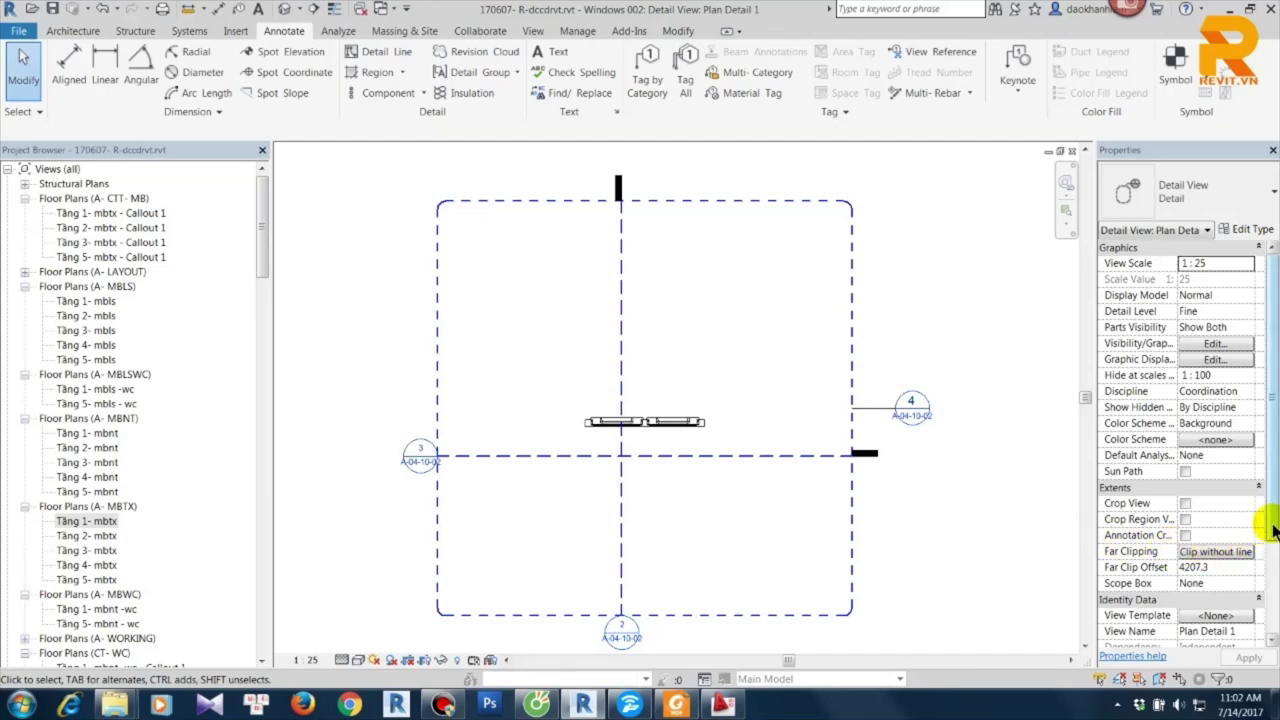
pyautogui.scroll(-1, 1245, 565)
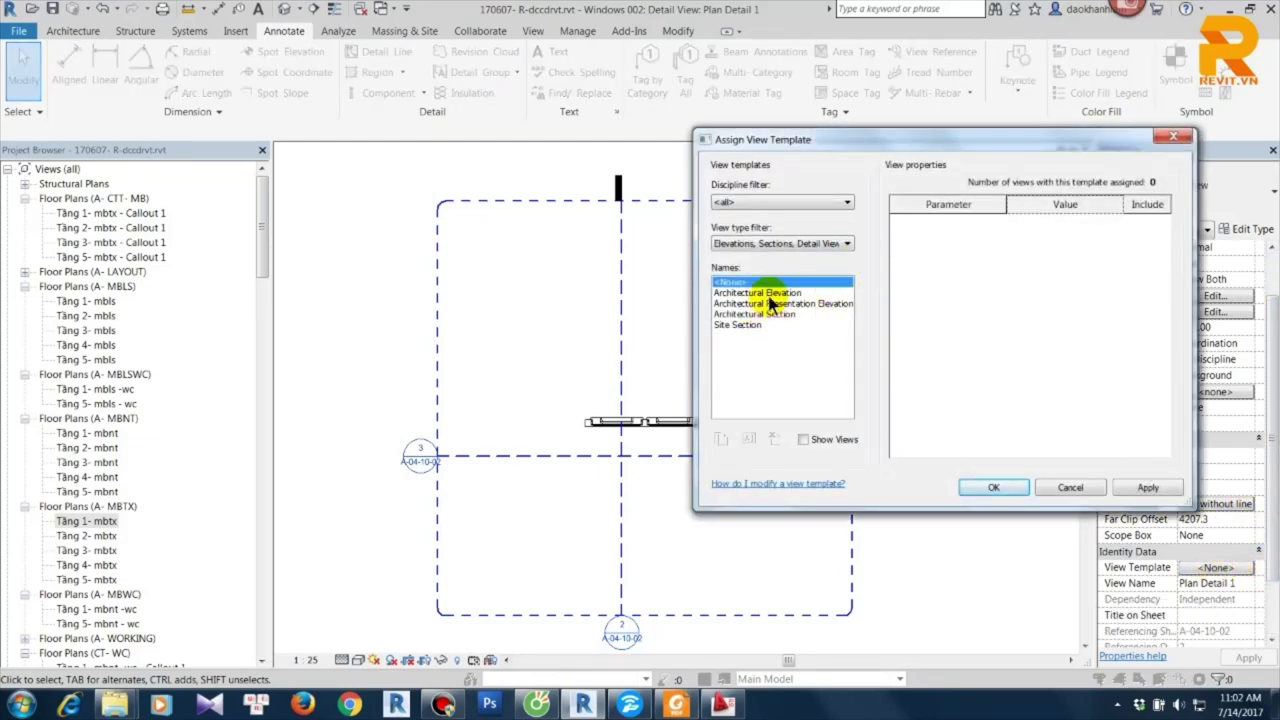
# Try the Architectural Section template, then switch to Architectural Elevation.
pyautogui.click(770, 314)
pyautogui.click(1146, 487)
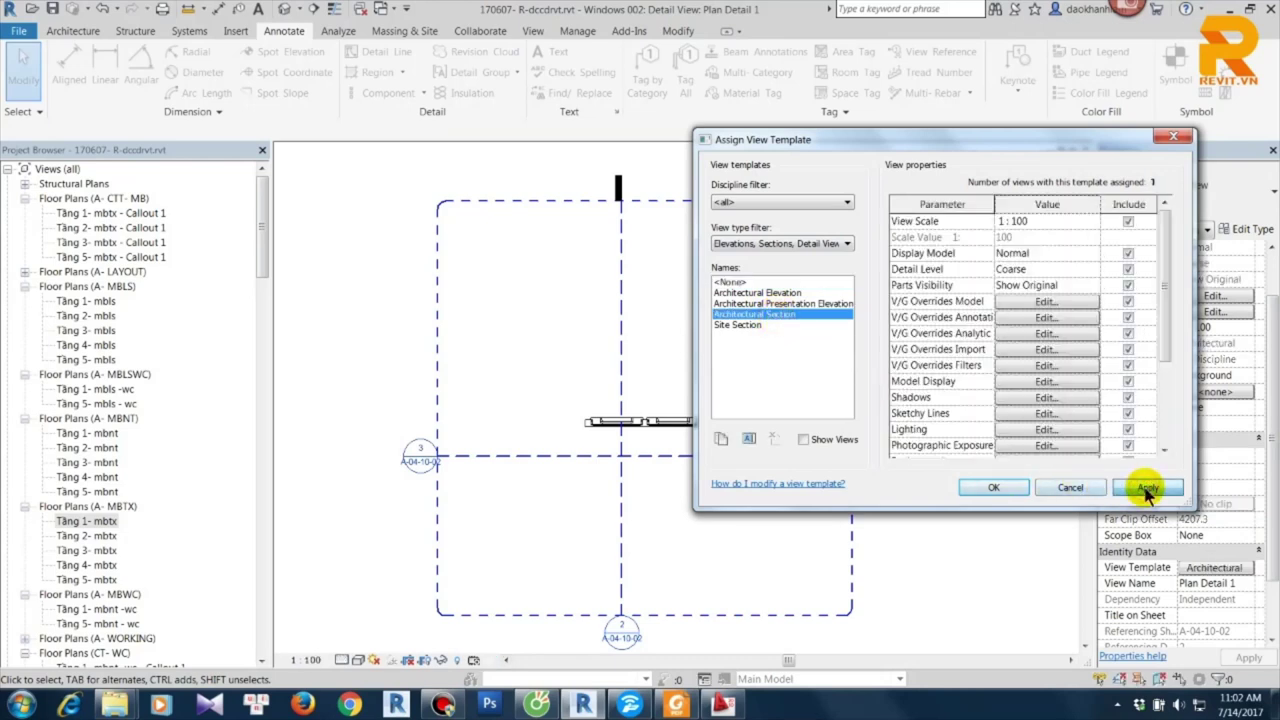
pyautogui.click(778, 292)
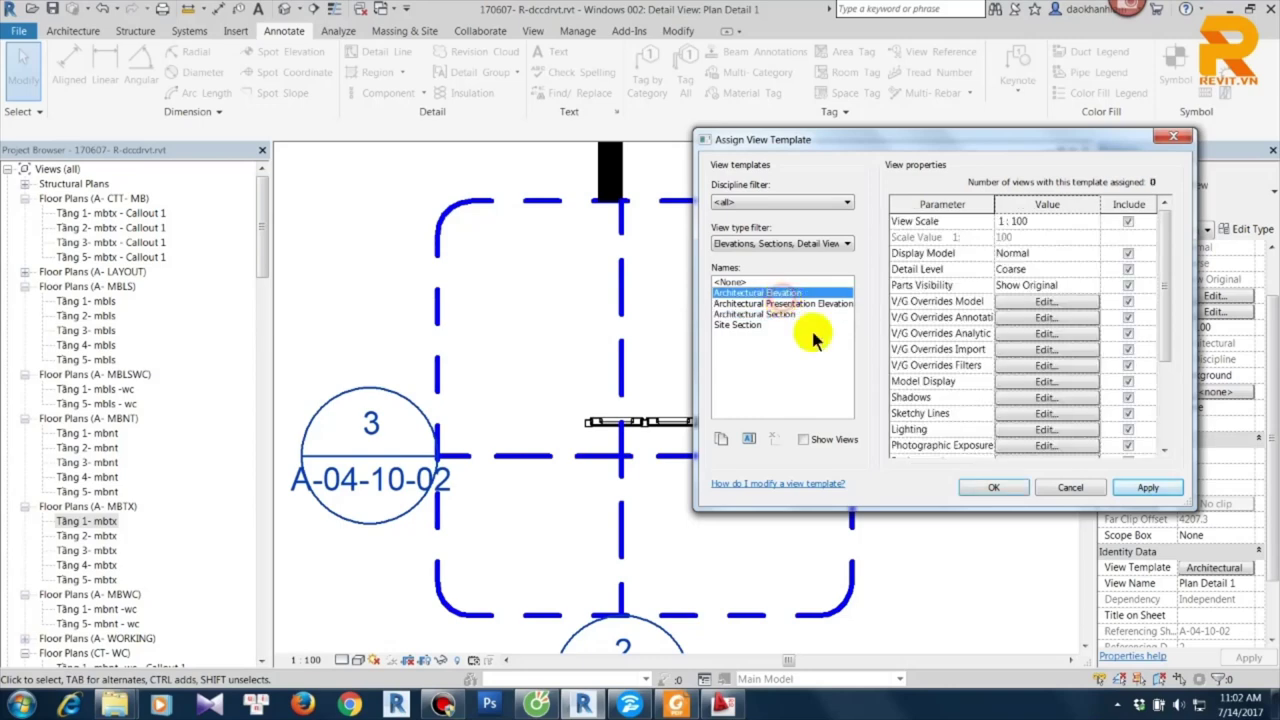
pyautogui.click(1150, 488)
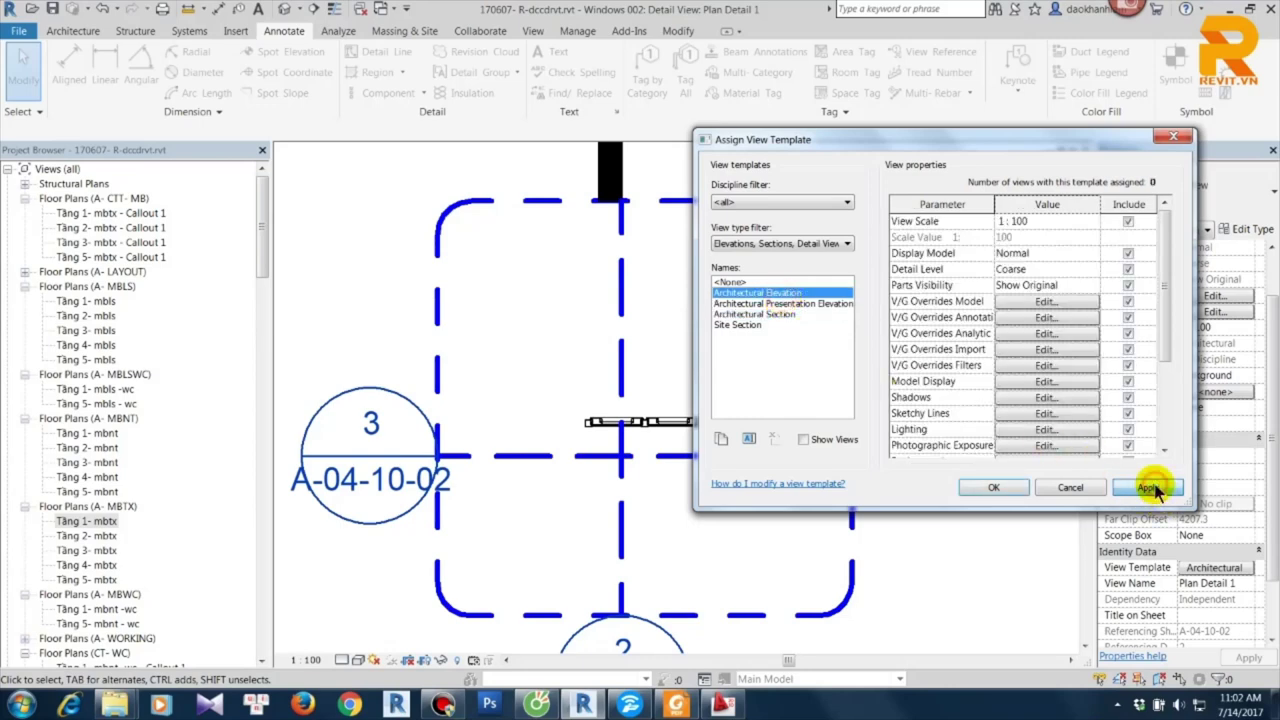
# Review the template's V/G model categories, then apply and confirm Architectural Elevation.
pyautogui.click(1046, 301)
pyautogui.click(757, 391)
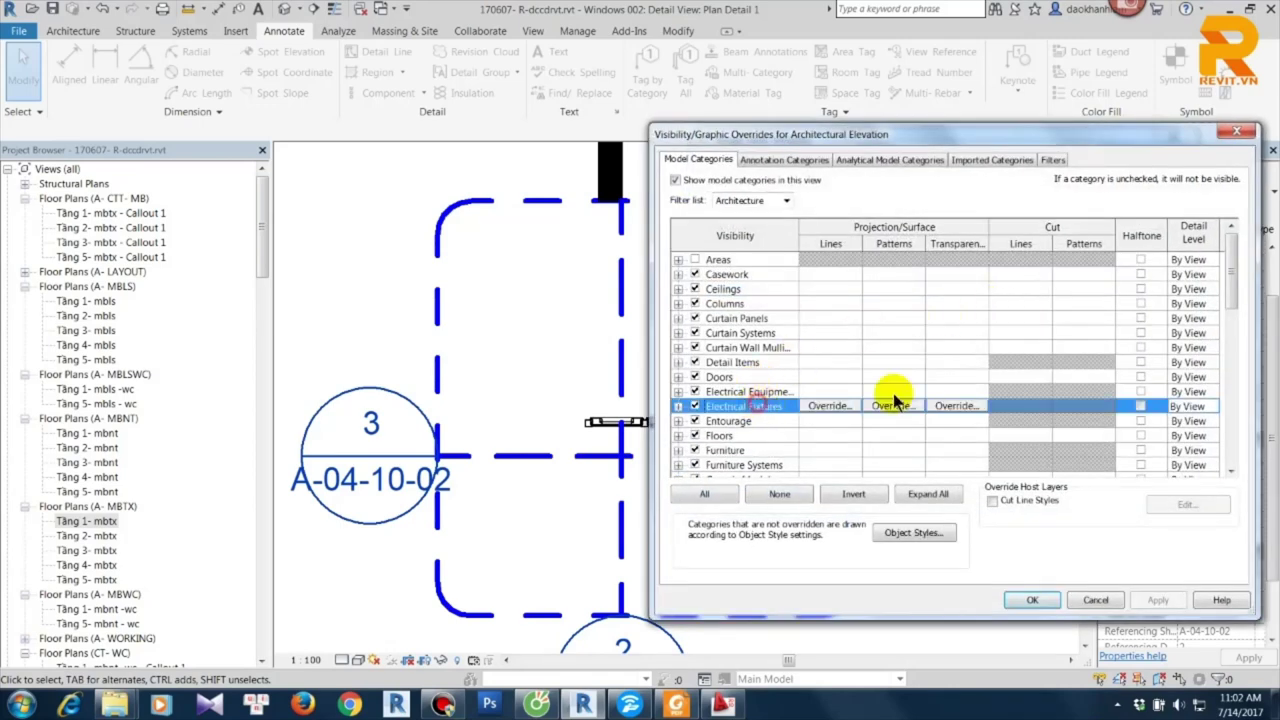
pyautogui.moveTo(1228, 272); pyautogui.dragTo(1228, 465)
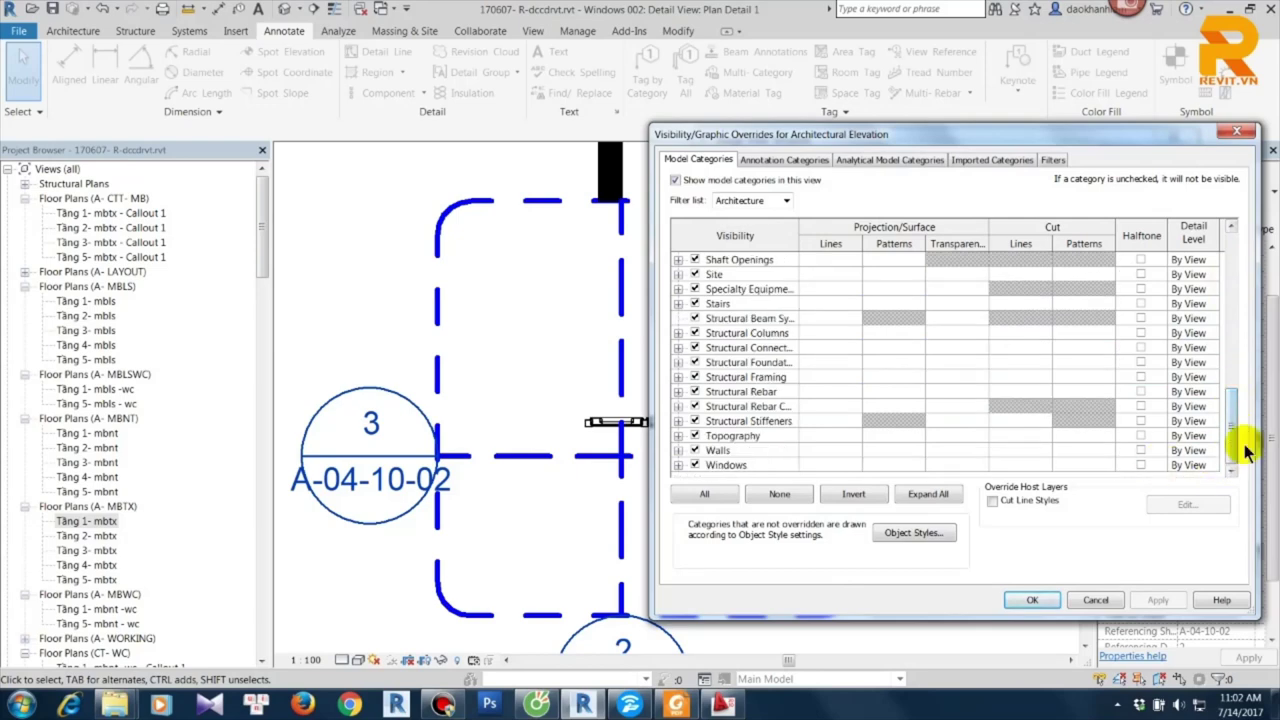
pyautogui.click(1032, 599)
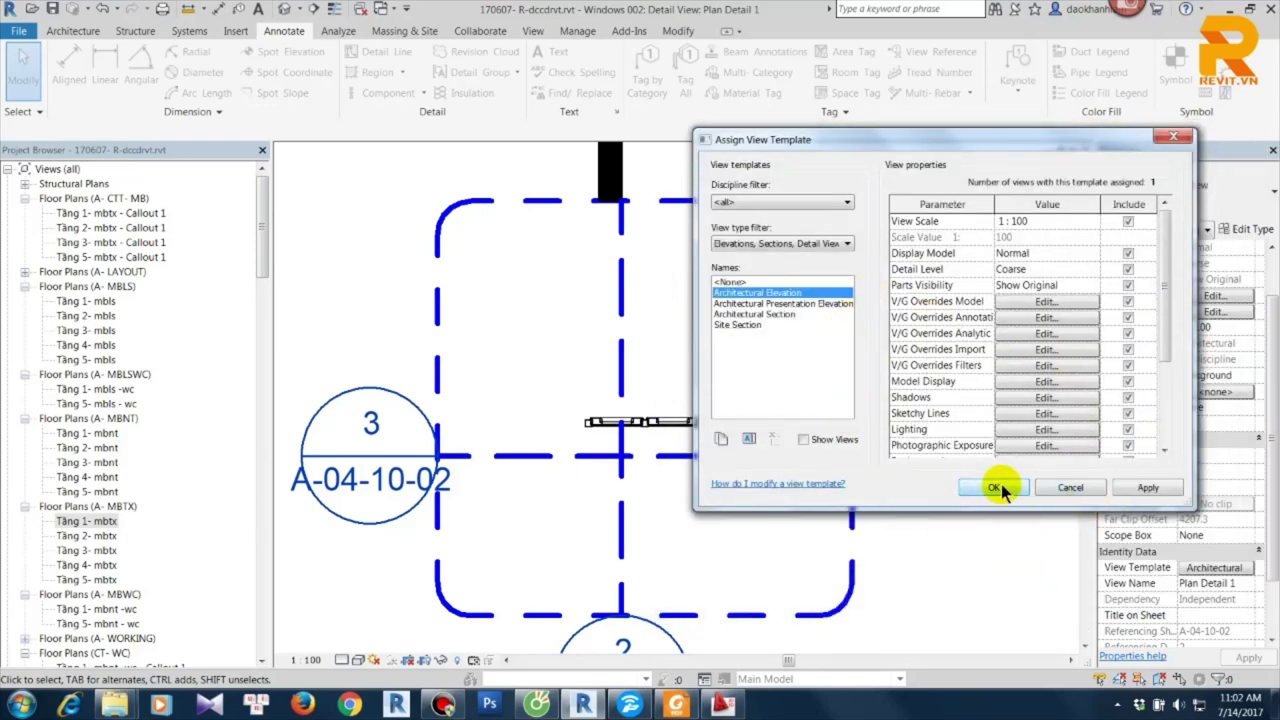
pyautogui.moveTo(1163, 341); pyautogui.dragTo(1173, 487)
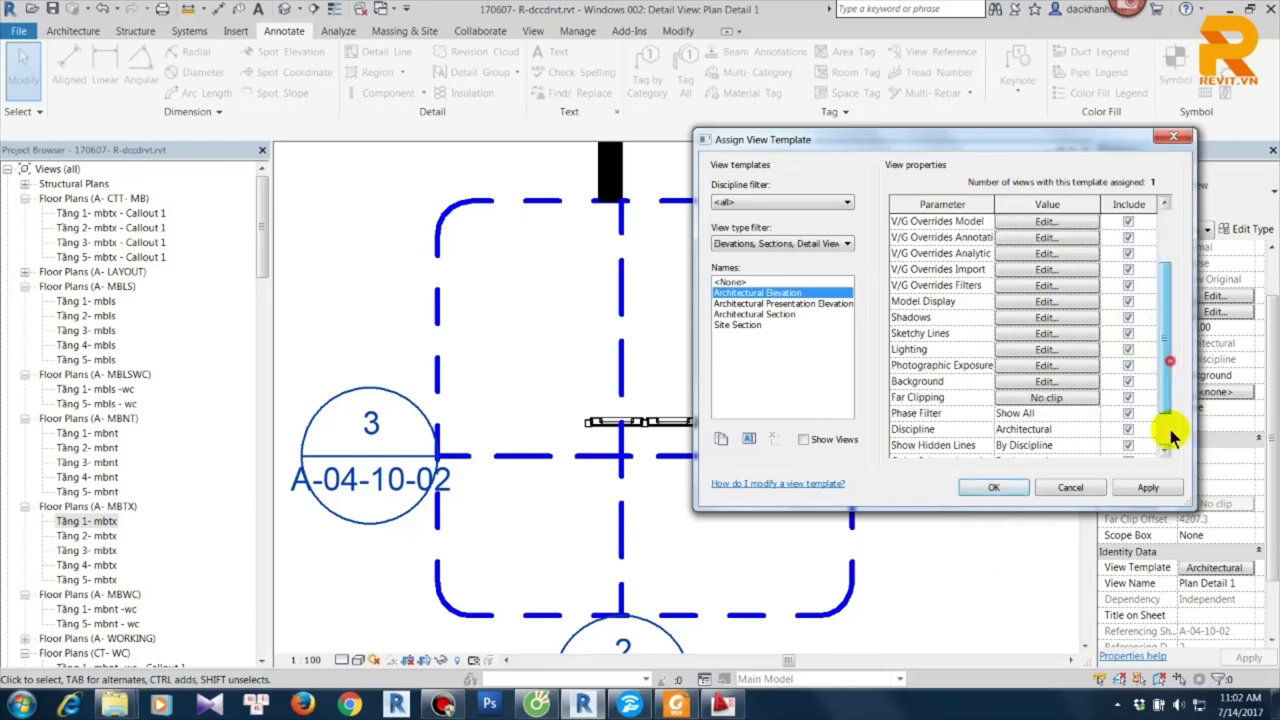
pyautogui.click(1172, 487)
pyautogui.click(994, 487)
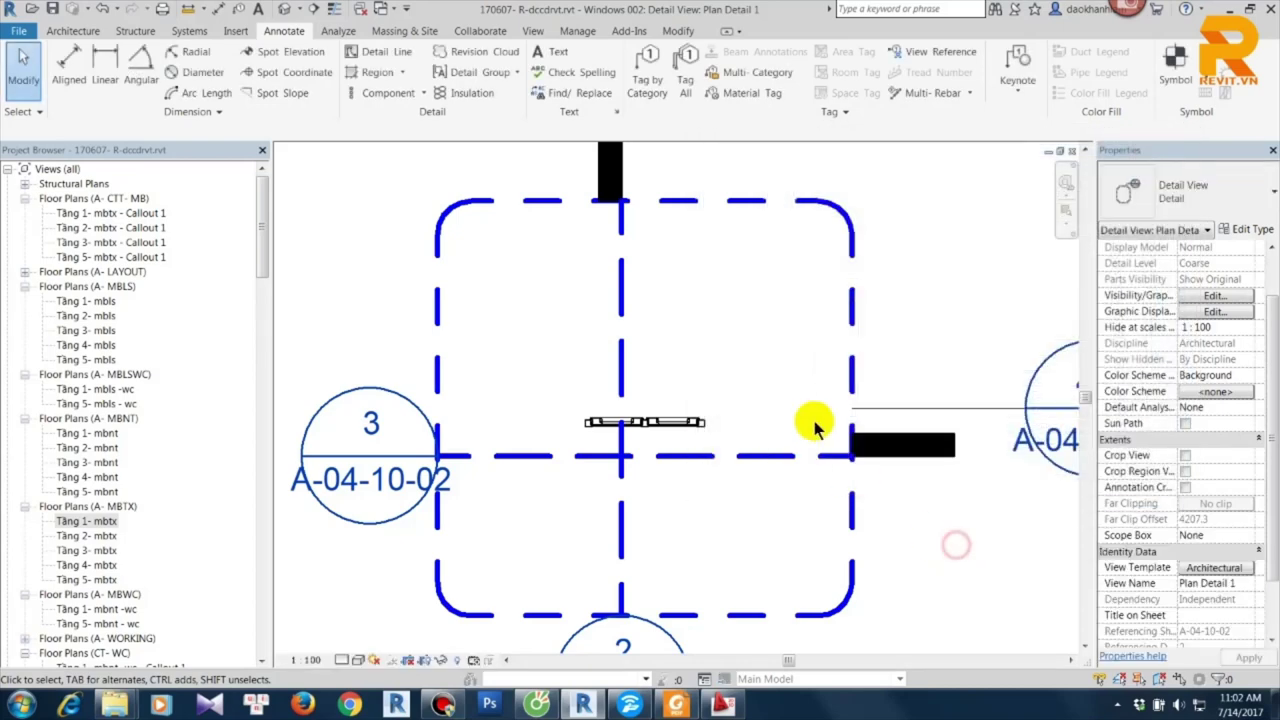
# Open the Create Views options for the window assembly and dismiss them without creating views.
pyautogui.scroll(-1, 814, 427)
pyautogui.scroll(-2, 713, 430)
pyautogui.click(716, 427)
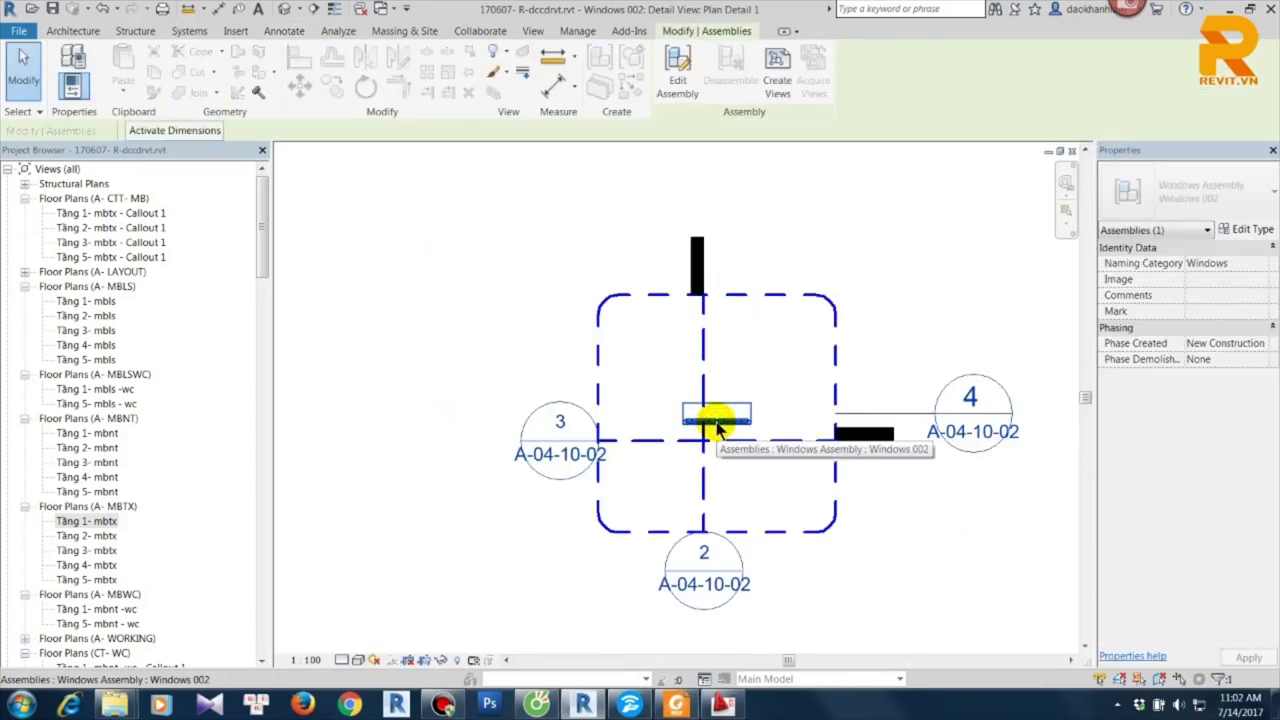
pyautogui.click(775, 84)
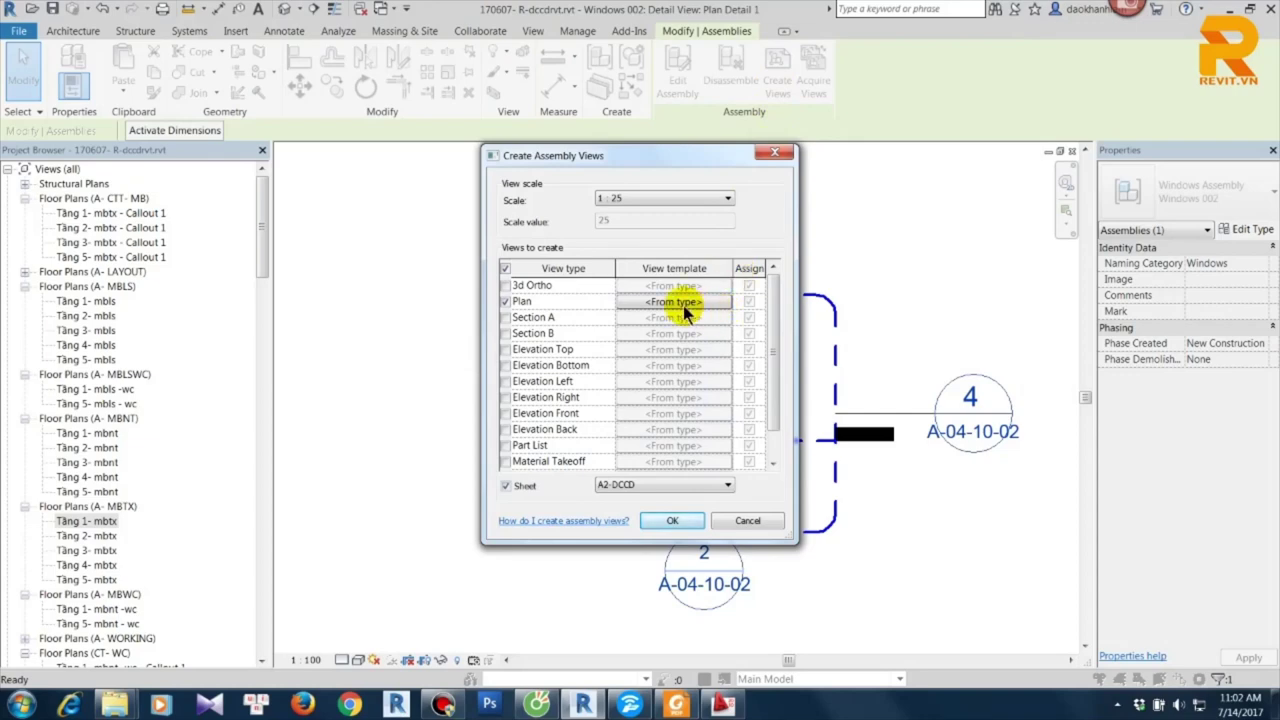
pyautogui.click(775, 153)
pyautogui.click(748, 343)
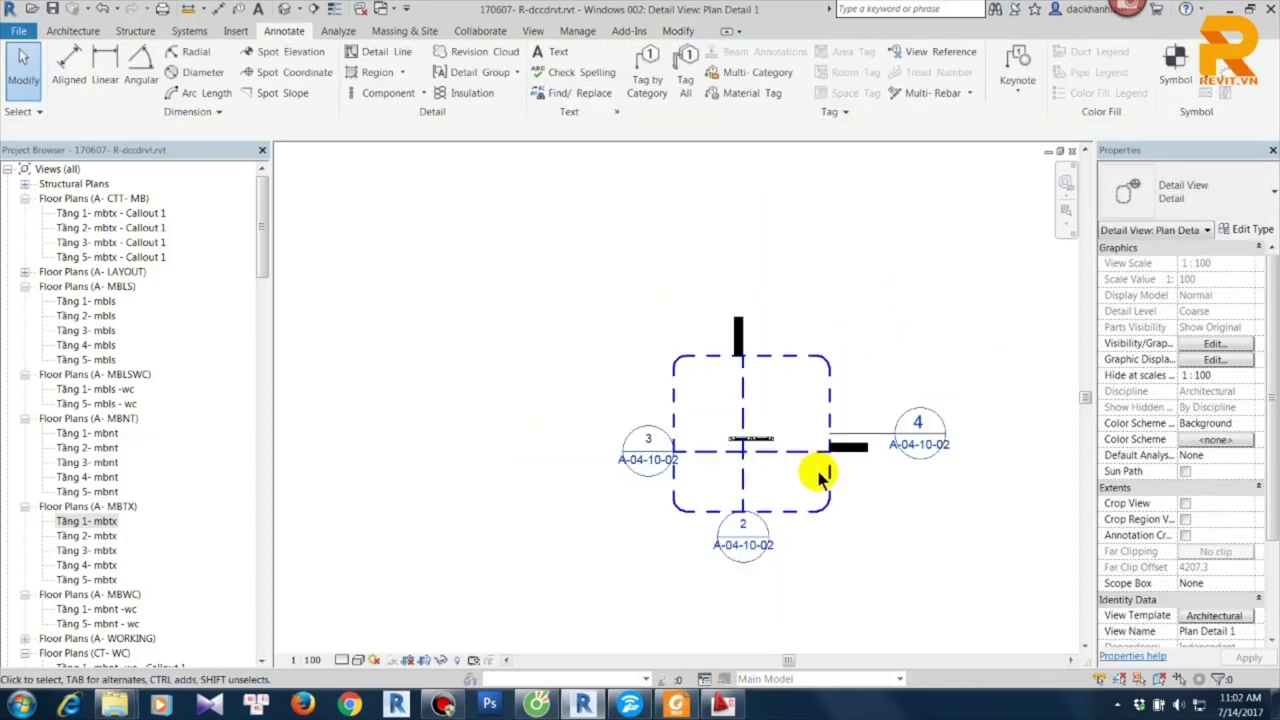
# Set Plan Detail 1's view template to <None> and confirm.
pyautogui.scroll(-2, 760, 495)
pyautogui.scroll(2, 785, 485)
pyautogui.click(1214, 615)
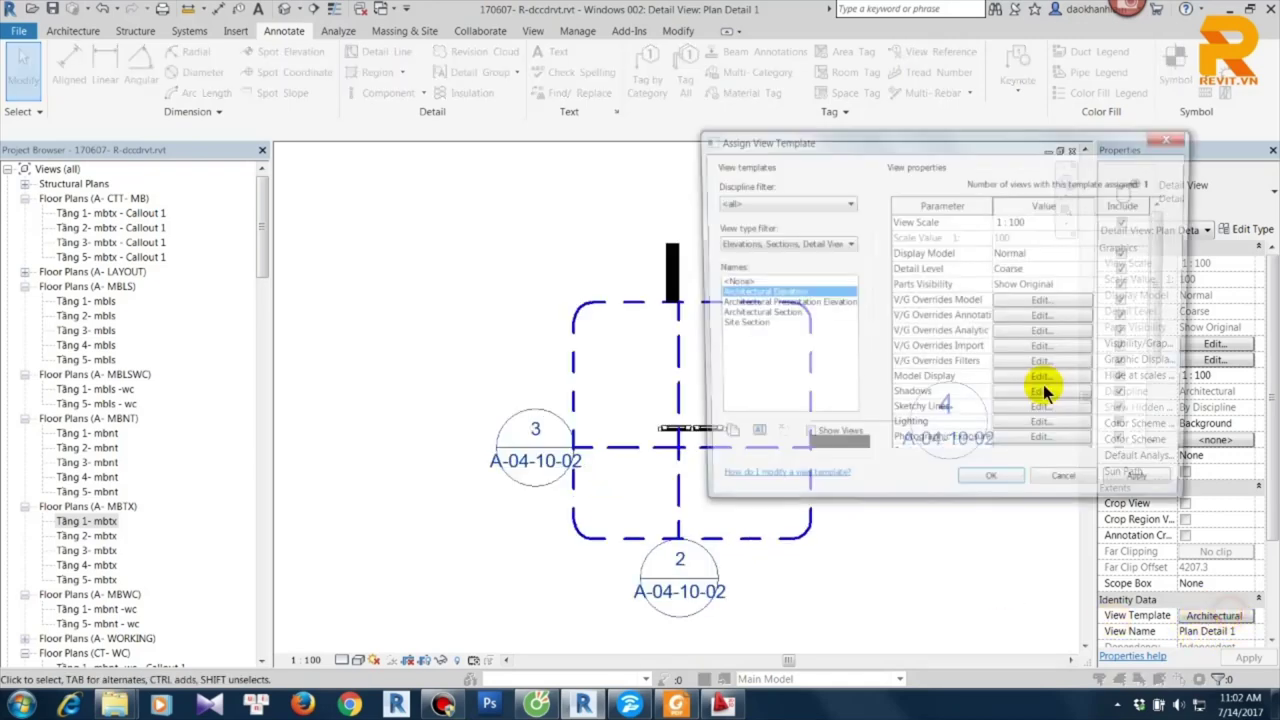
pyautogui.click(740, 282)
pyautogui.click(1140, 487)
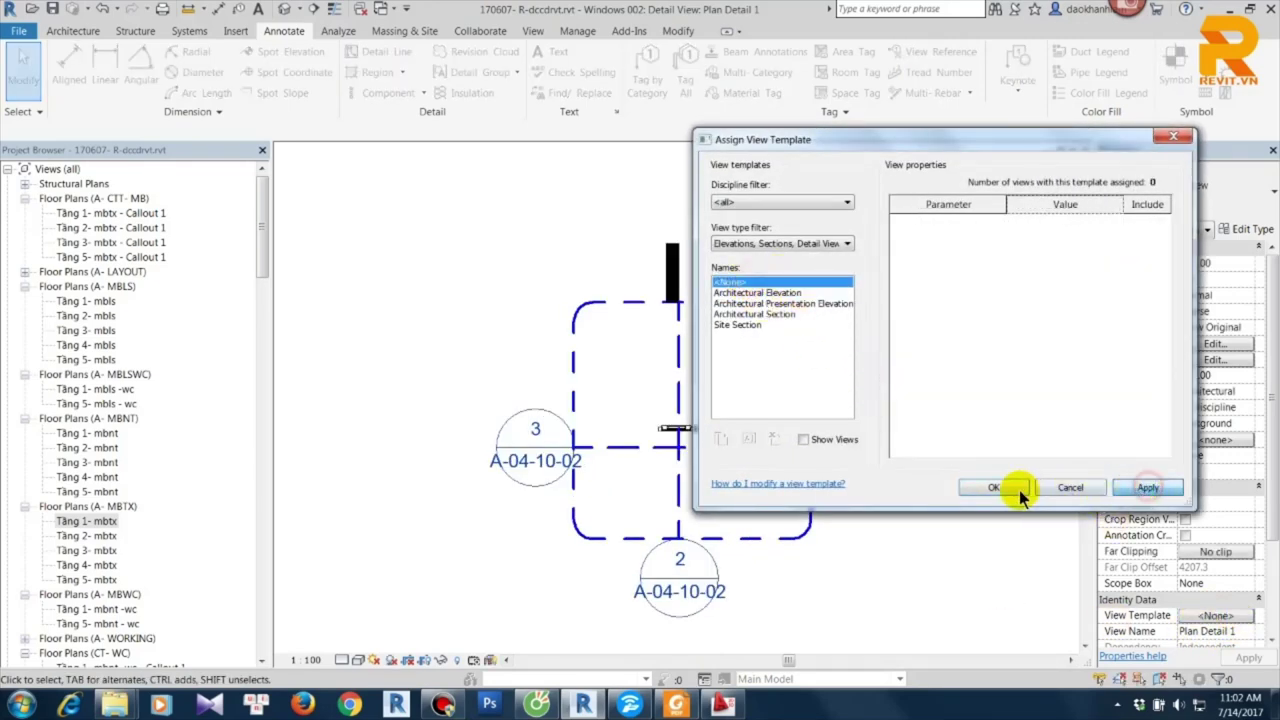
pyautogui.click(996, 487)
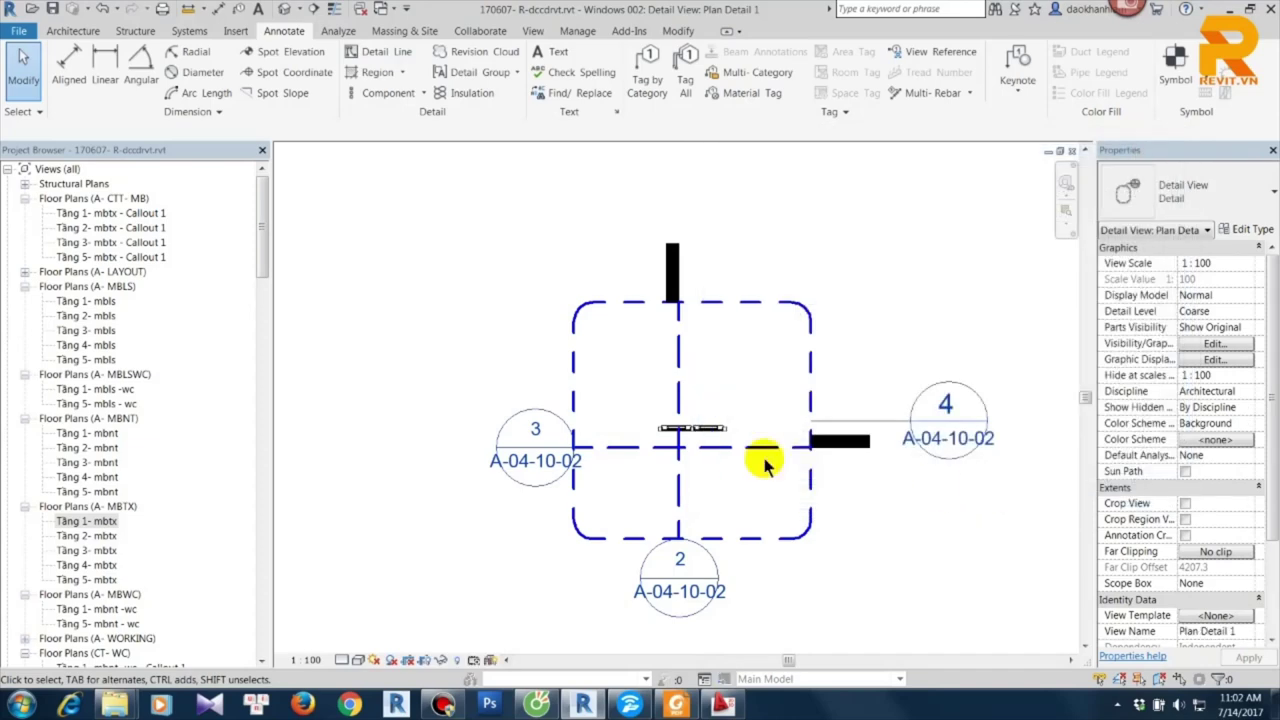
# Select the window assembly in the view, then deselect it.
pyautogui.scroll(1, 725, 420)
pyautogui.click(716, 428)
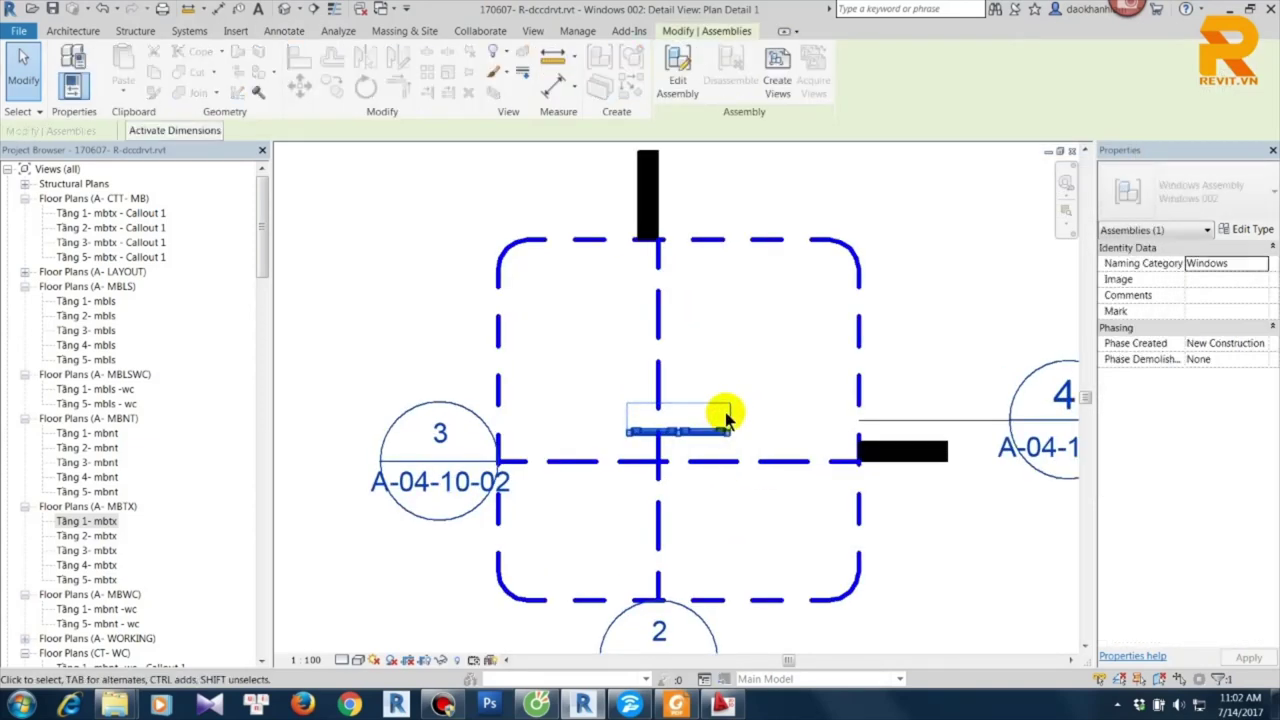
pyautogui.scroll(-2, 737, 375)
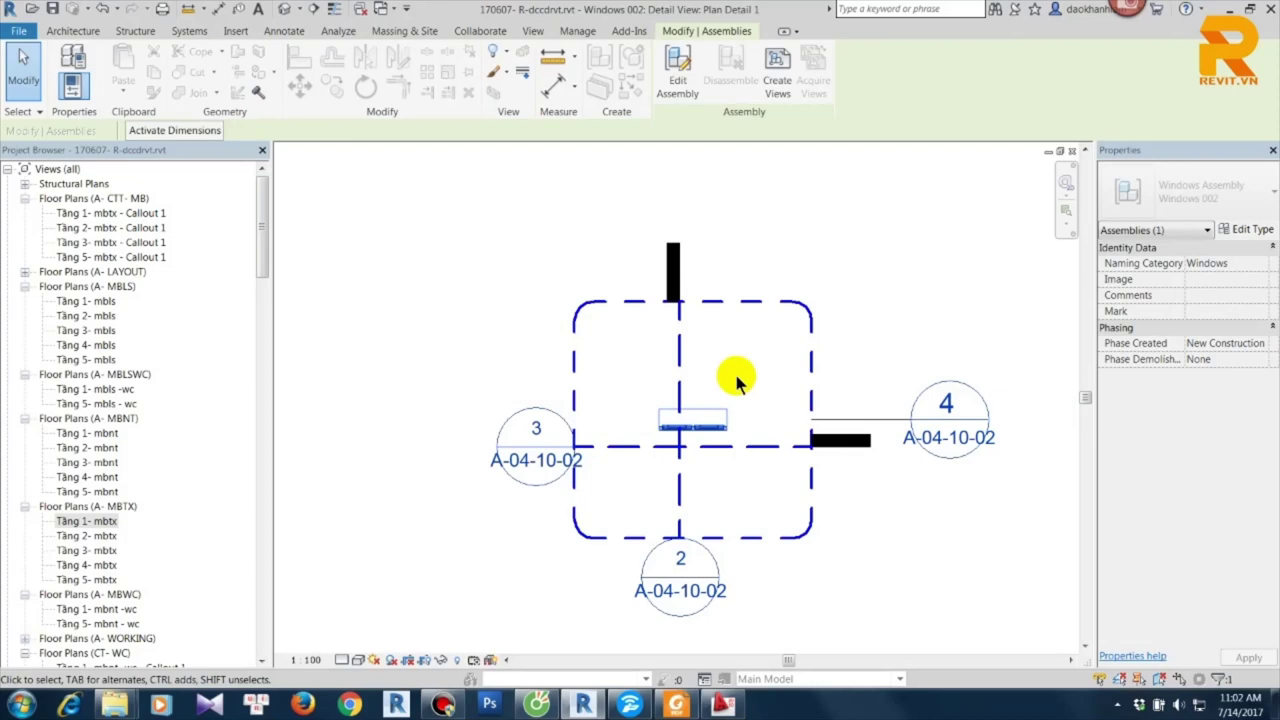
pyautogui.click(740, 388)
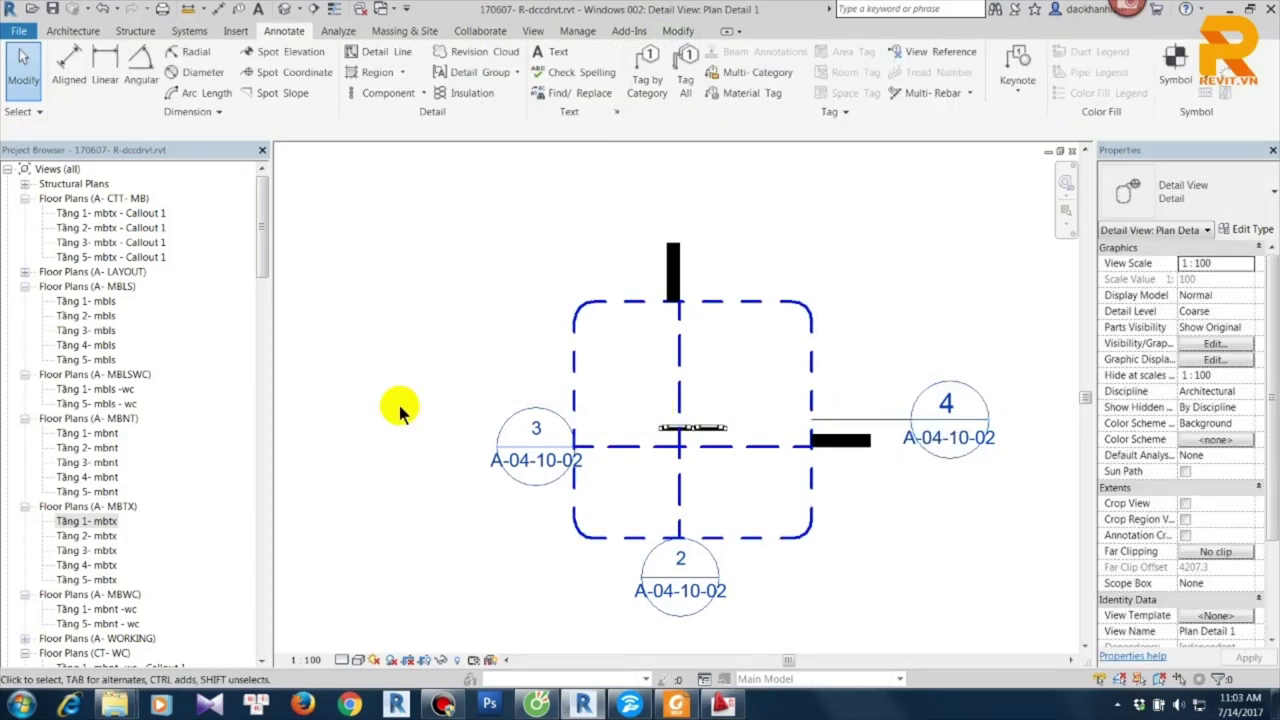
# Delete Detail View: Plan Detail 1 under Assemblies > Windows 002 in the Project Browser.
pyautogui.moveTo(263, 262)
pyautogui.mouseDown()
pyautogui.moveTo(286, 480)
pyautogui.moveTo(262, 660)
pyautogui.mouseUp()
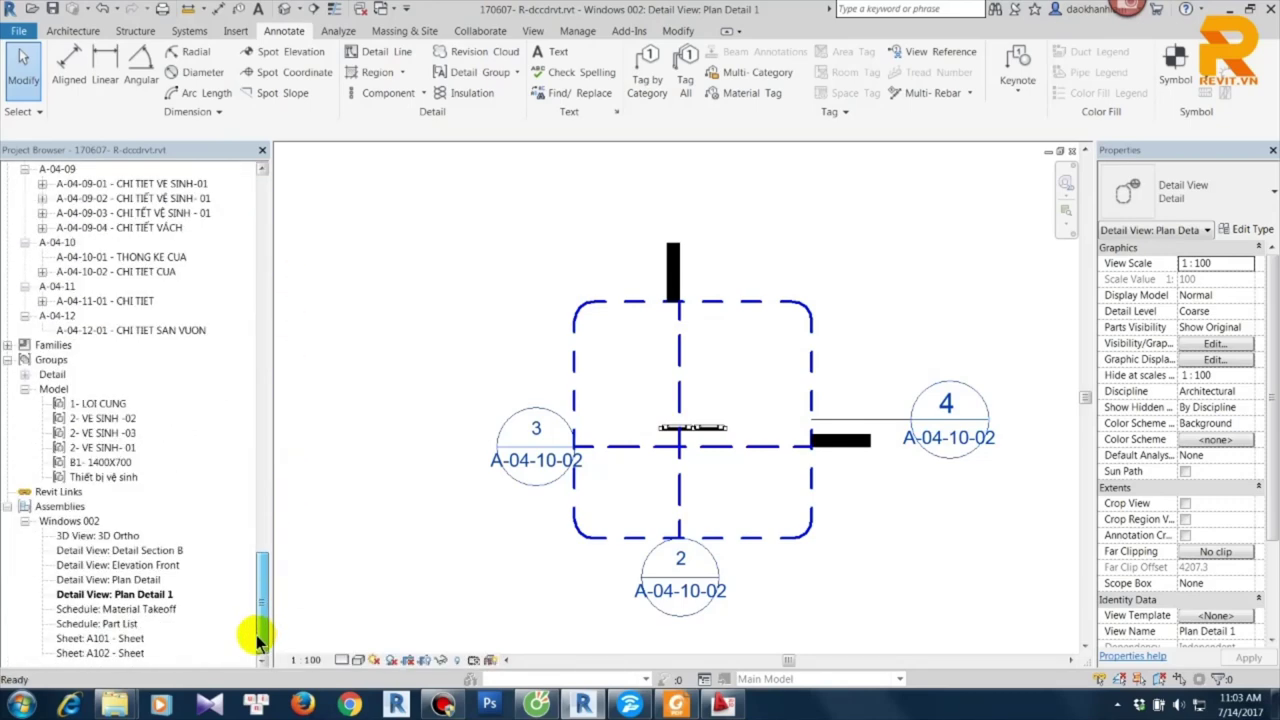
pyautogui.click(165, 608)
pyautogui.rightClick(160, 598)
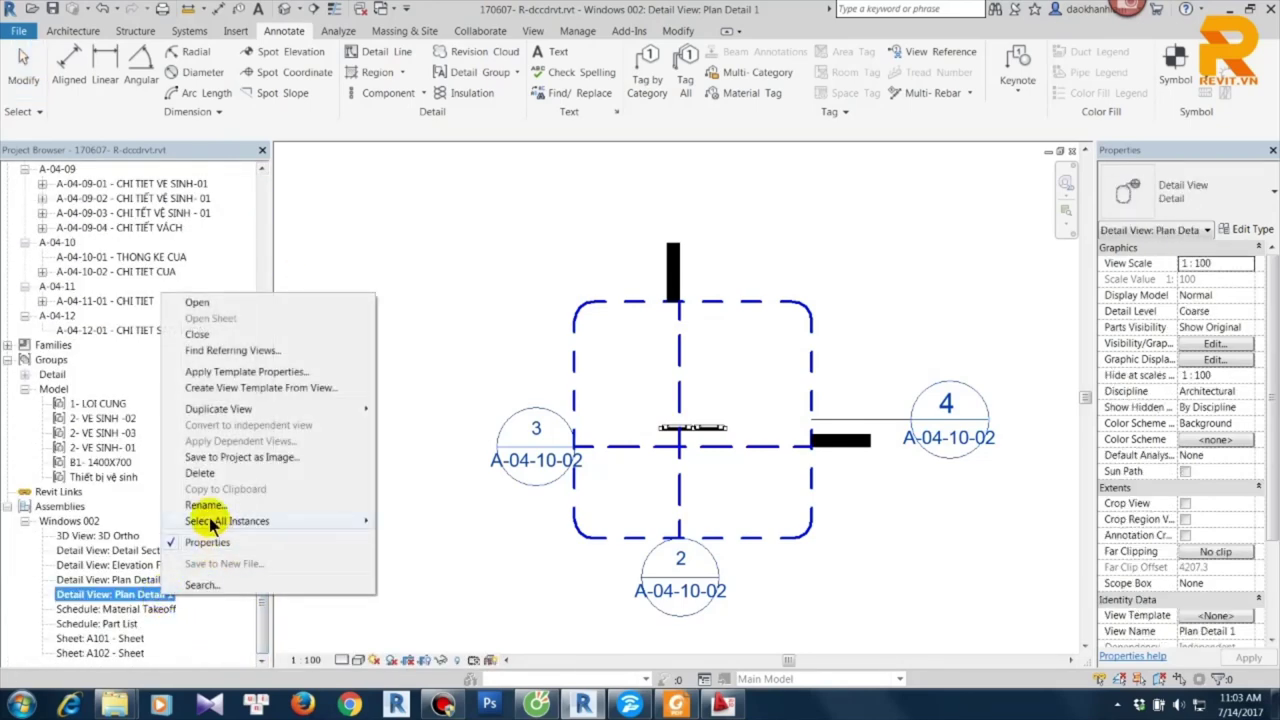
pyautogui.click(214, 478)
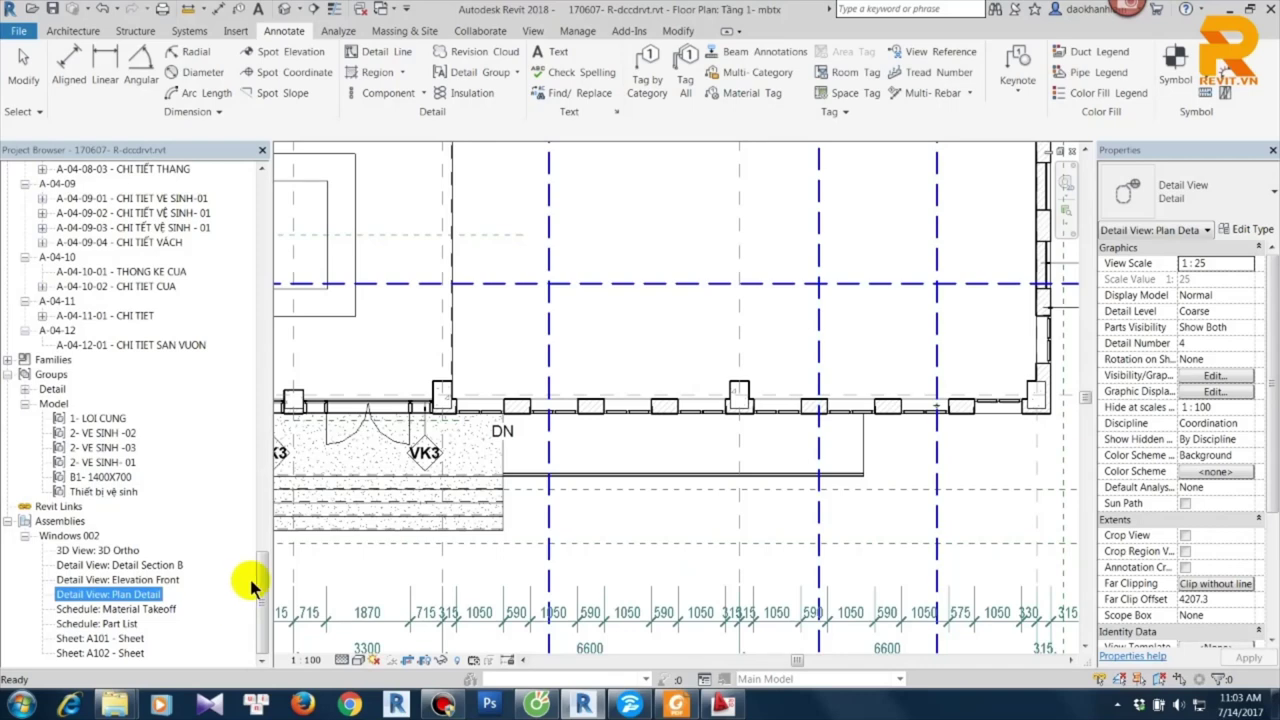
pyautogui.click(651, 360)
pyautogui.click(665, 420)
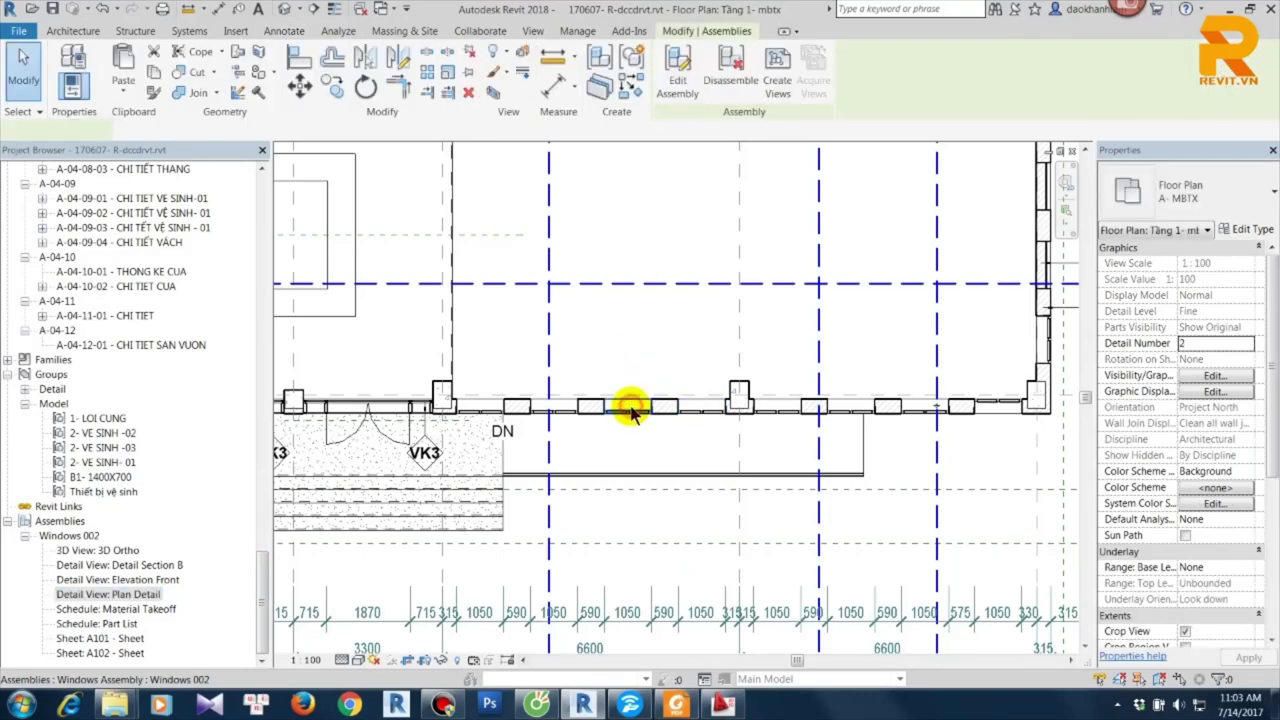
pyautogui.click(769, 85)
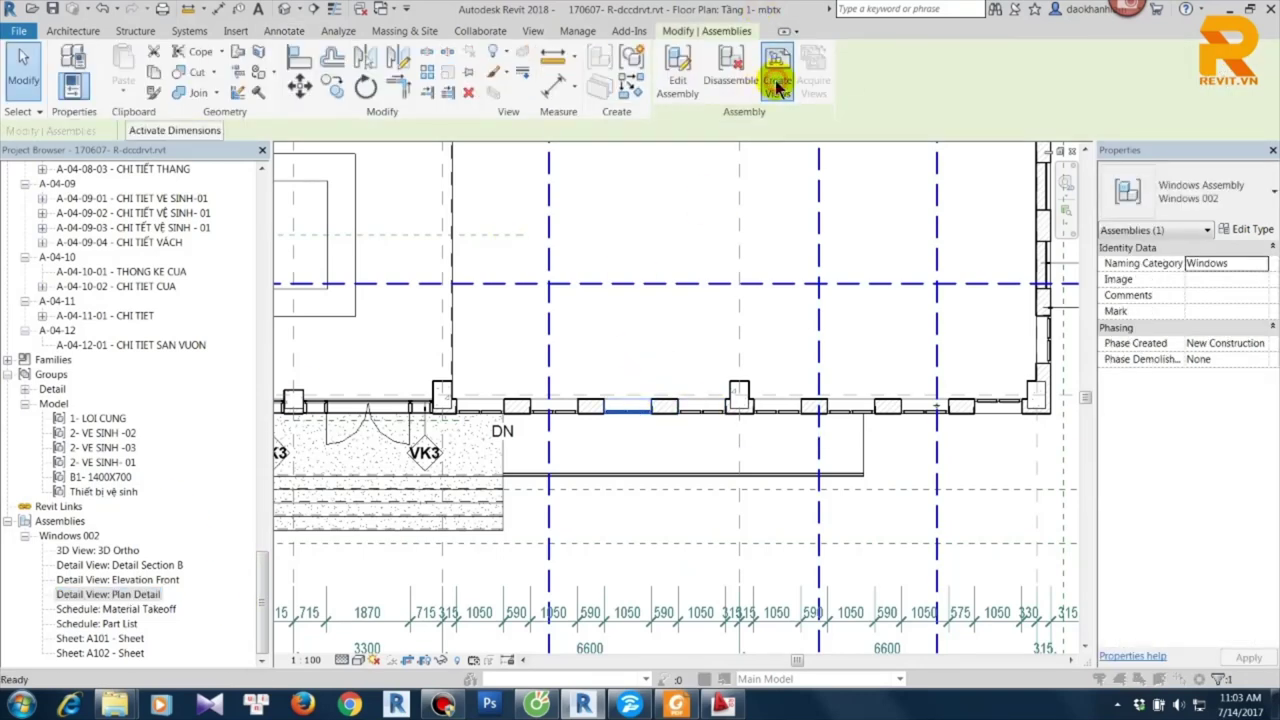
pyautogui.press('Escape')
pyautogui.scroll(2, 688, 420)
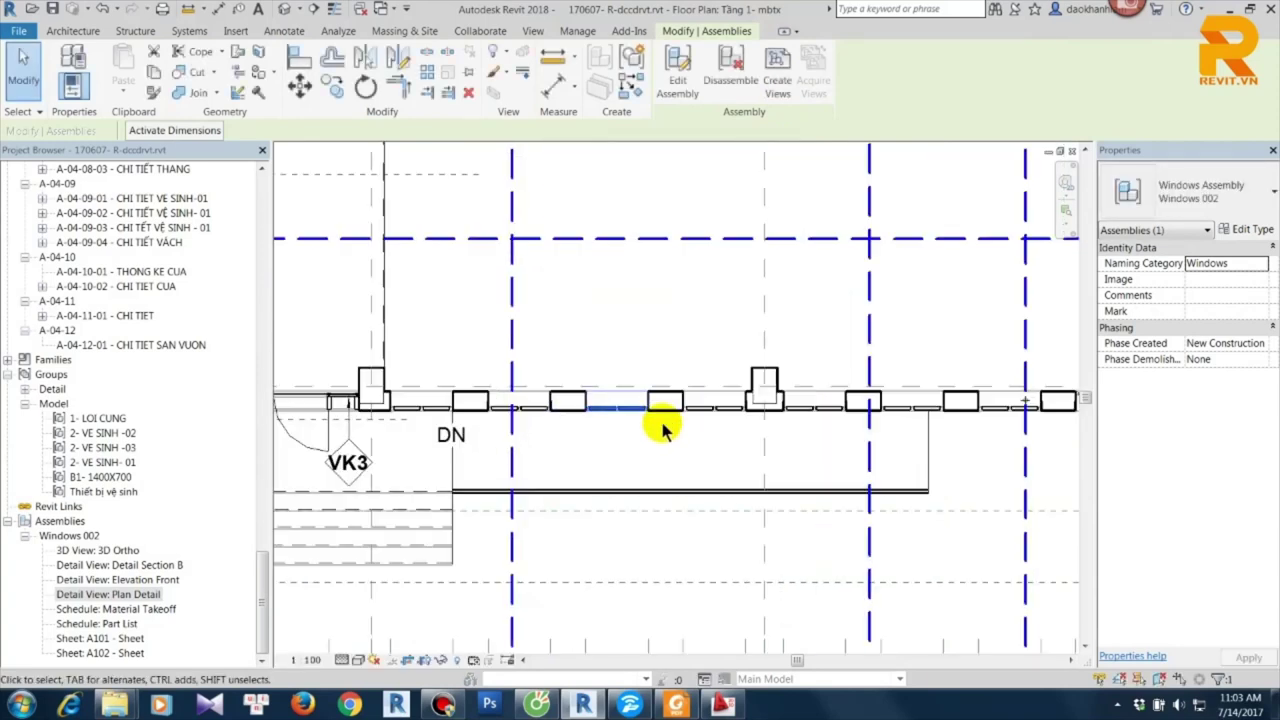
pyautogui.scroll(1, 680, 415)
pyautogui.keyDown('ctrl'); pyautogui.click(662, 412); pyautogui.keyUp('ctrl')
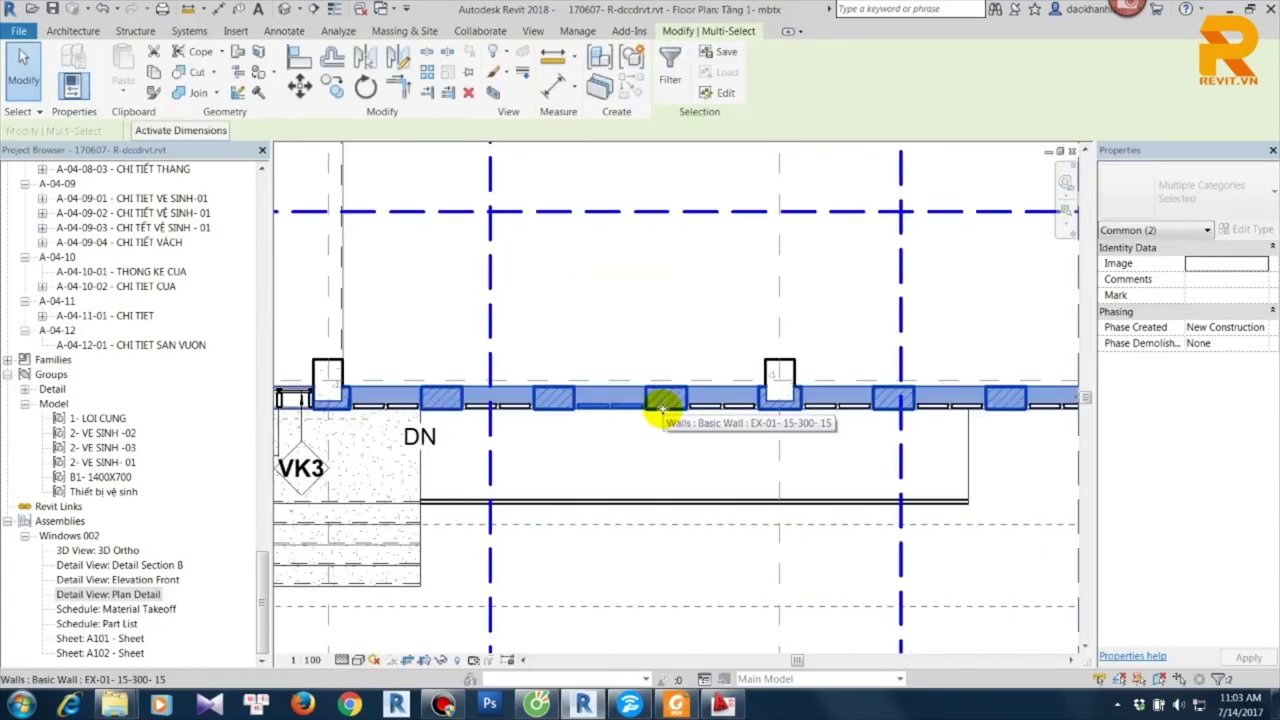
pyautogui.click(607, 75)
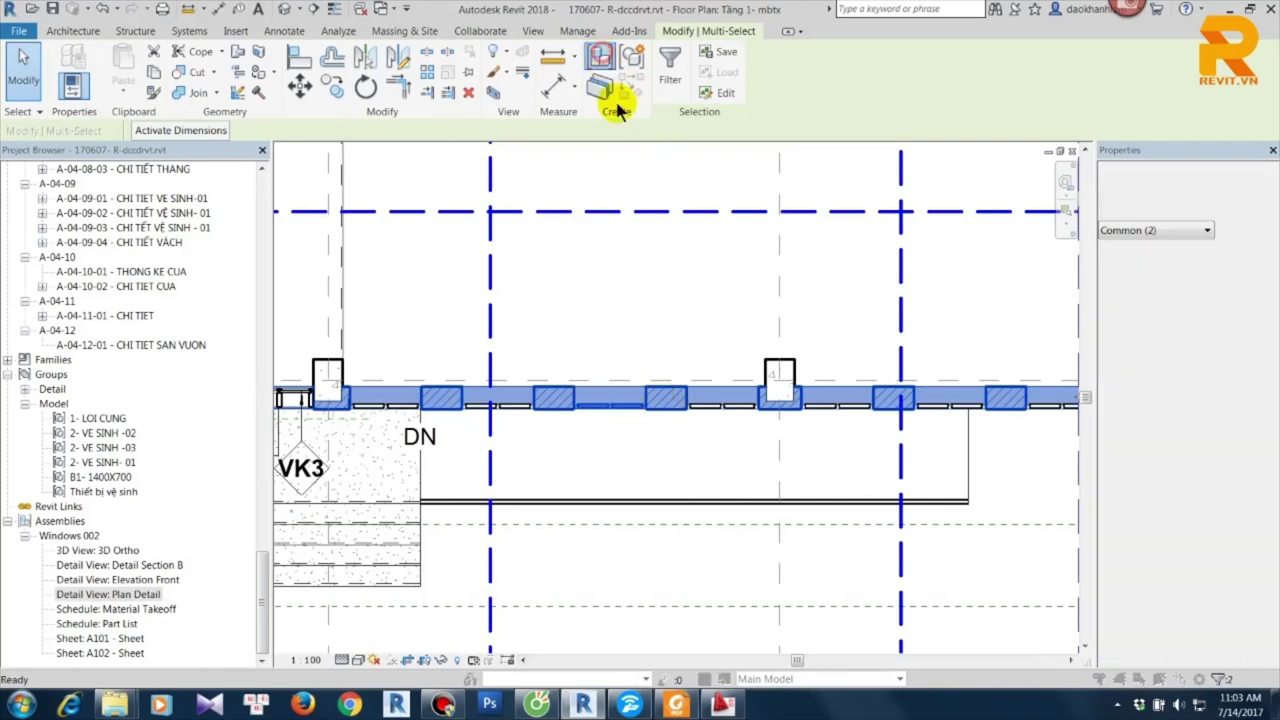
pyautogui.click(698, 406)
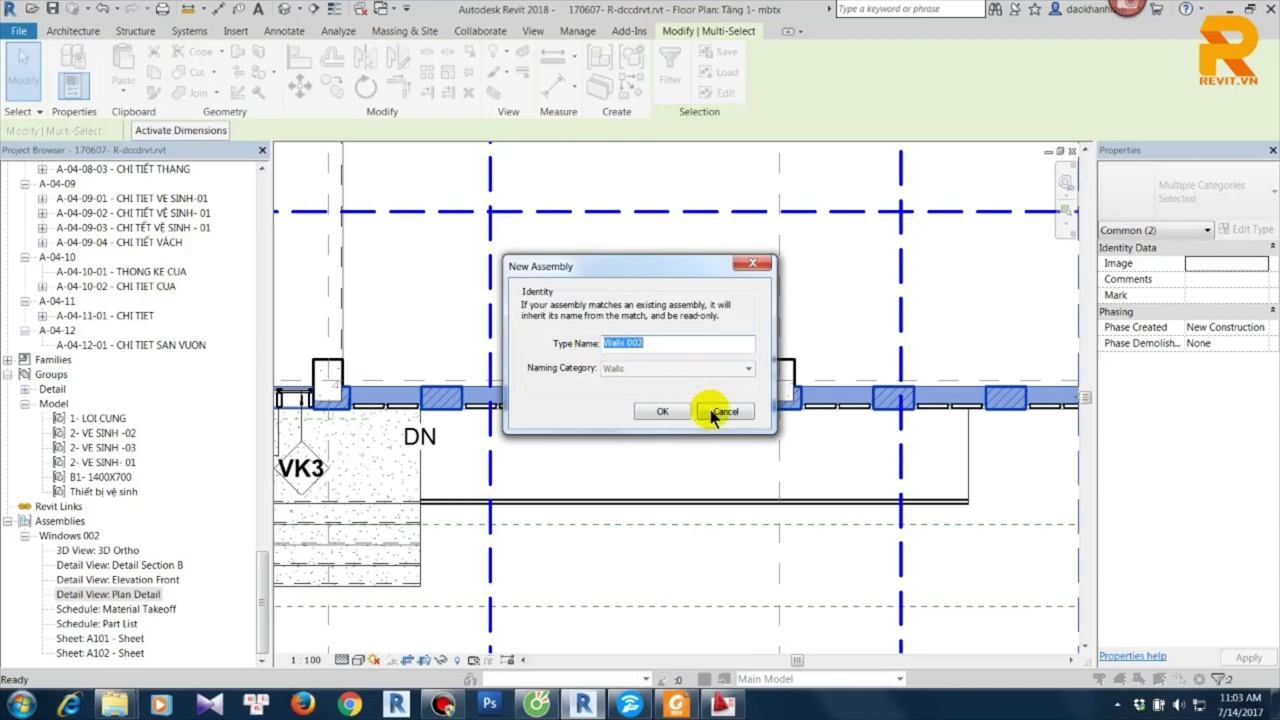
pyautogui.click(633, 371)
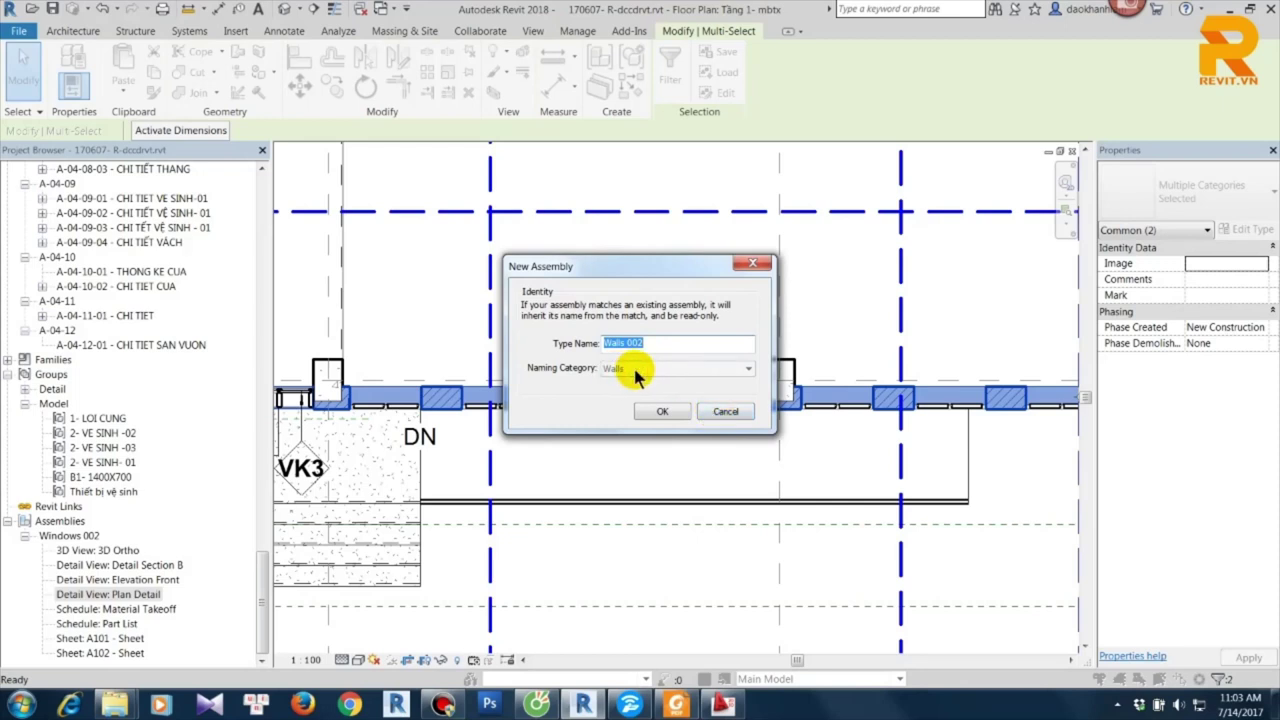
pyautogui.click(726, 411)
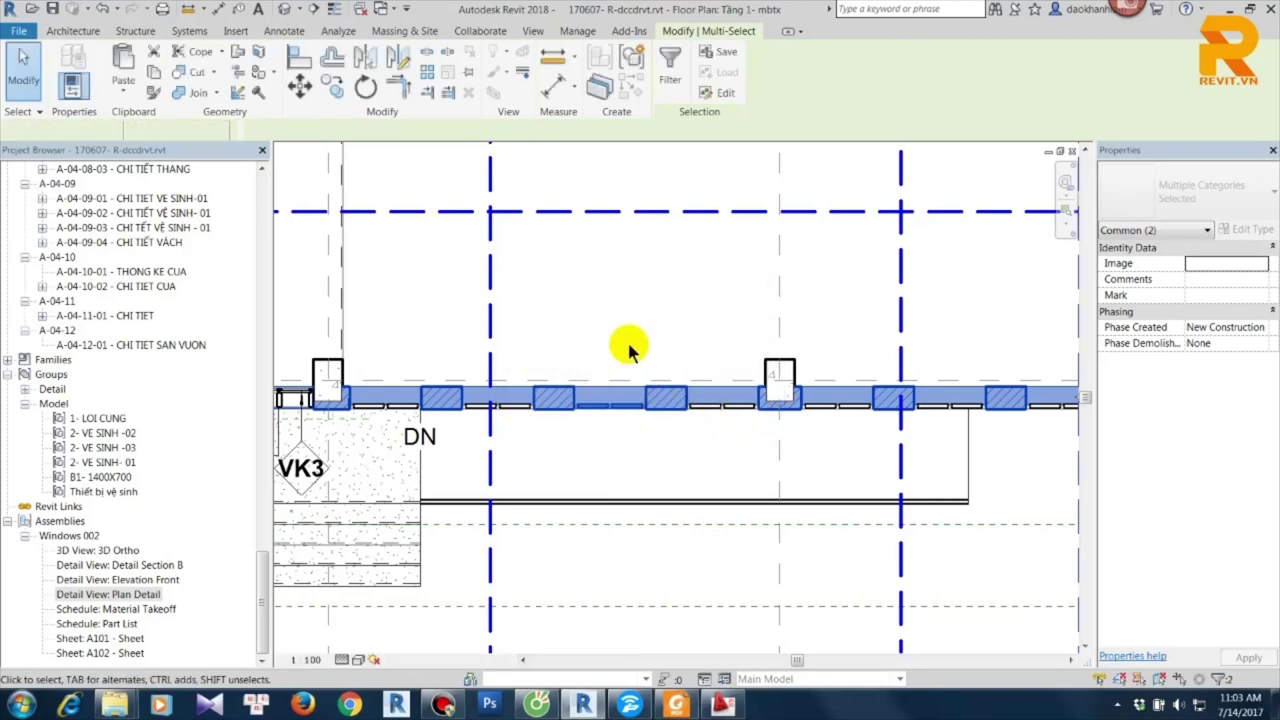
pyautogui.click(630, 348)
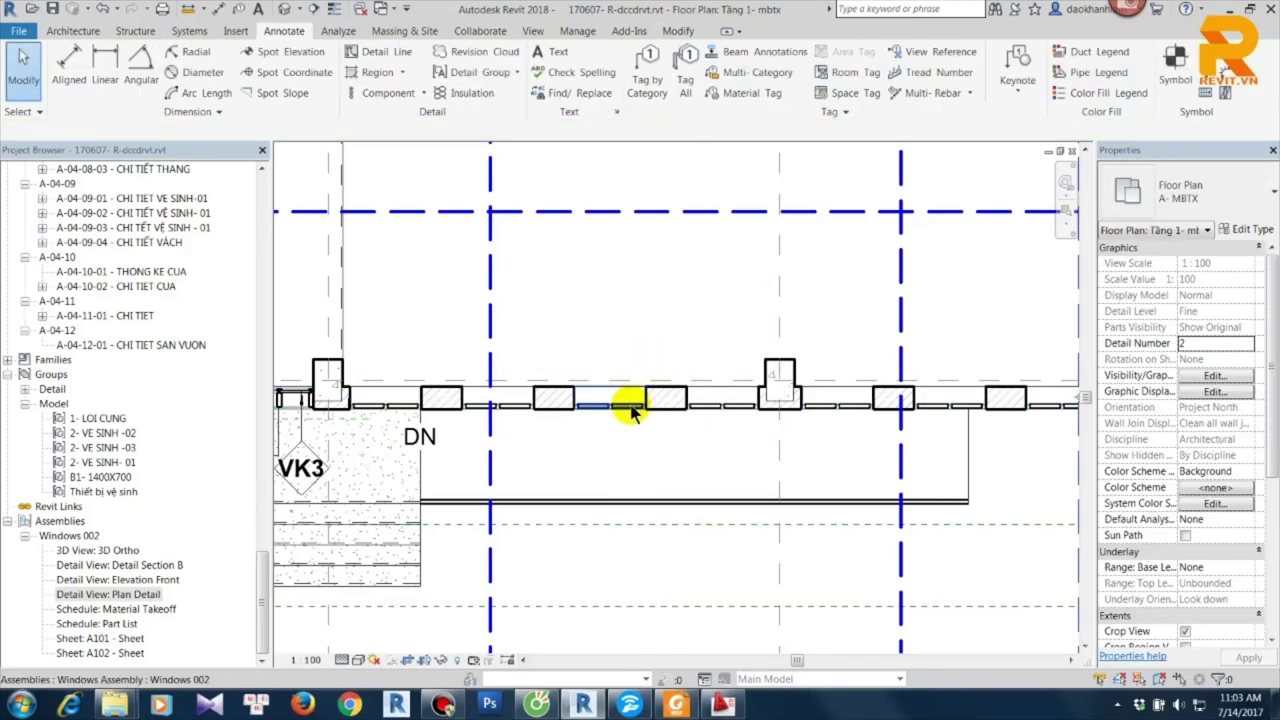
pyautogui.click(658, 408)
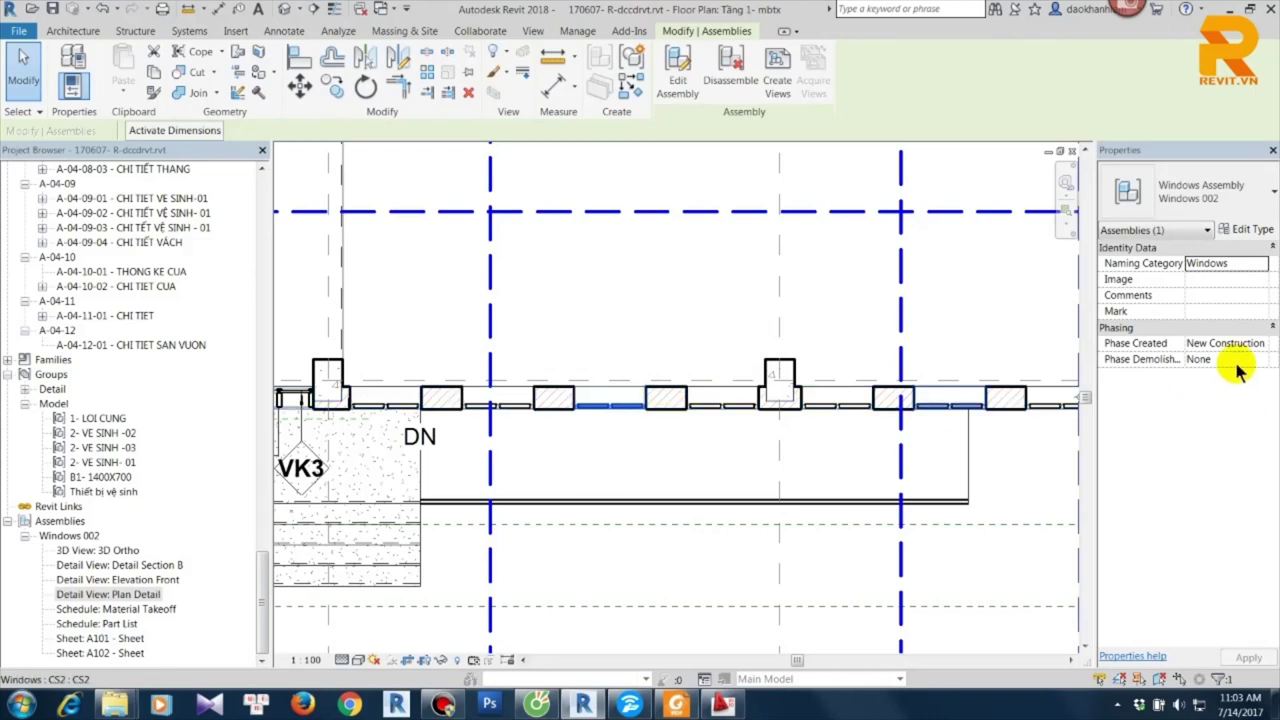
pyautogui.click(1260, 263)
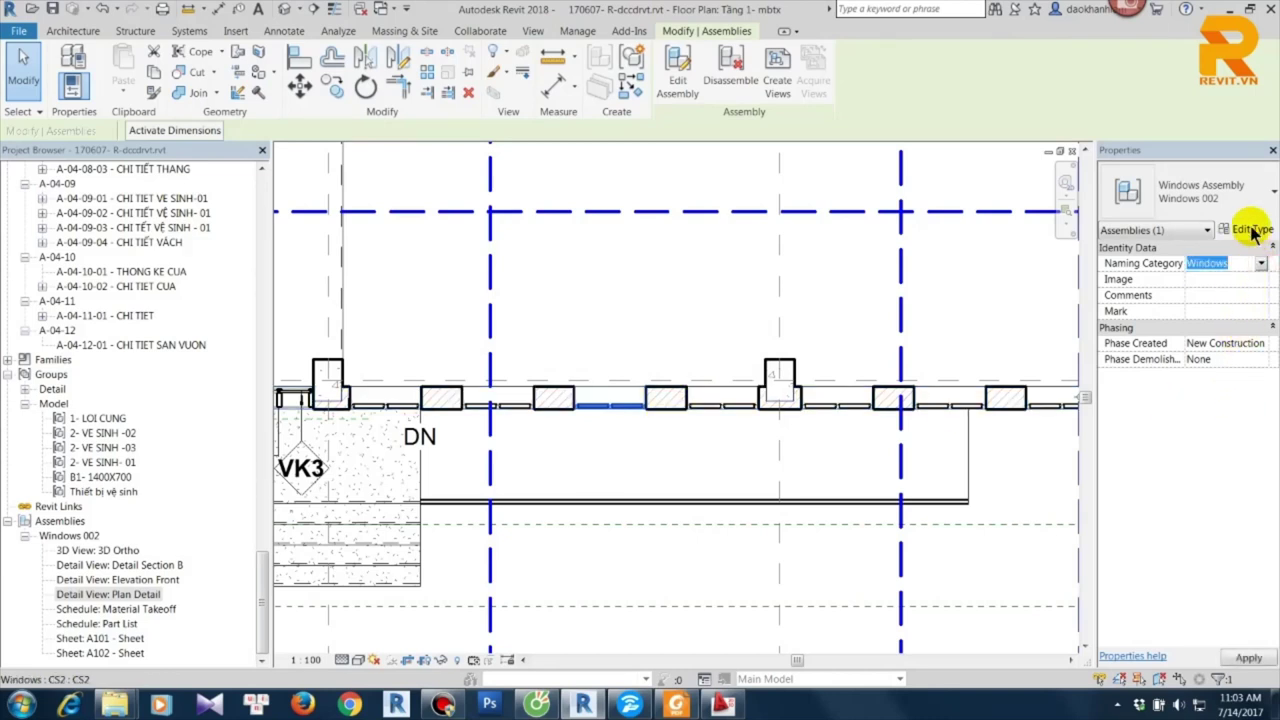
pyautogui.click(1252, 212)
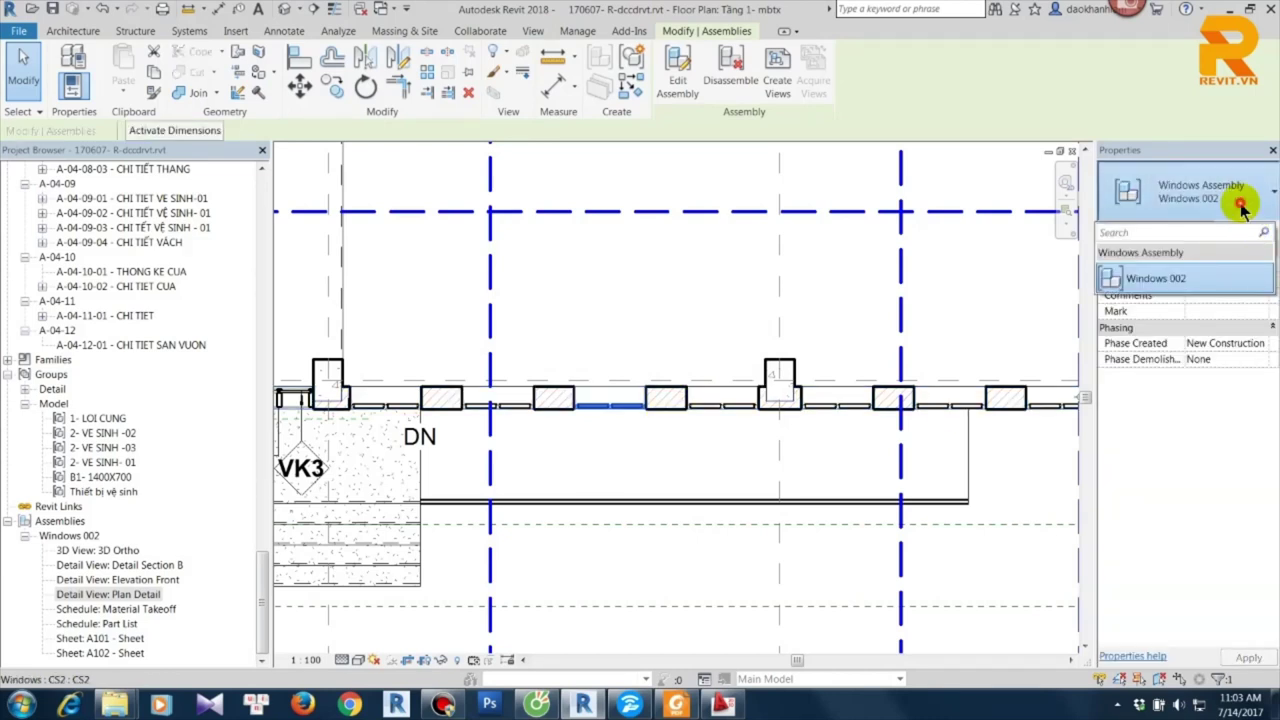
pyautogui.click(1250, 195)
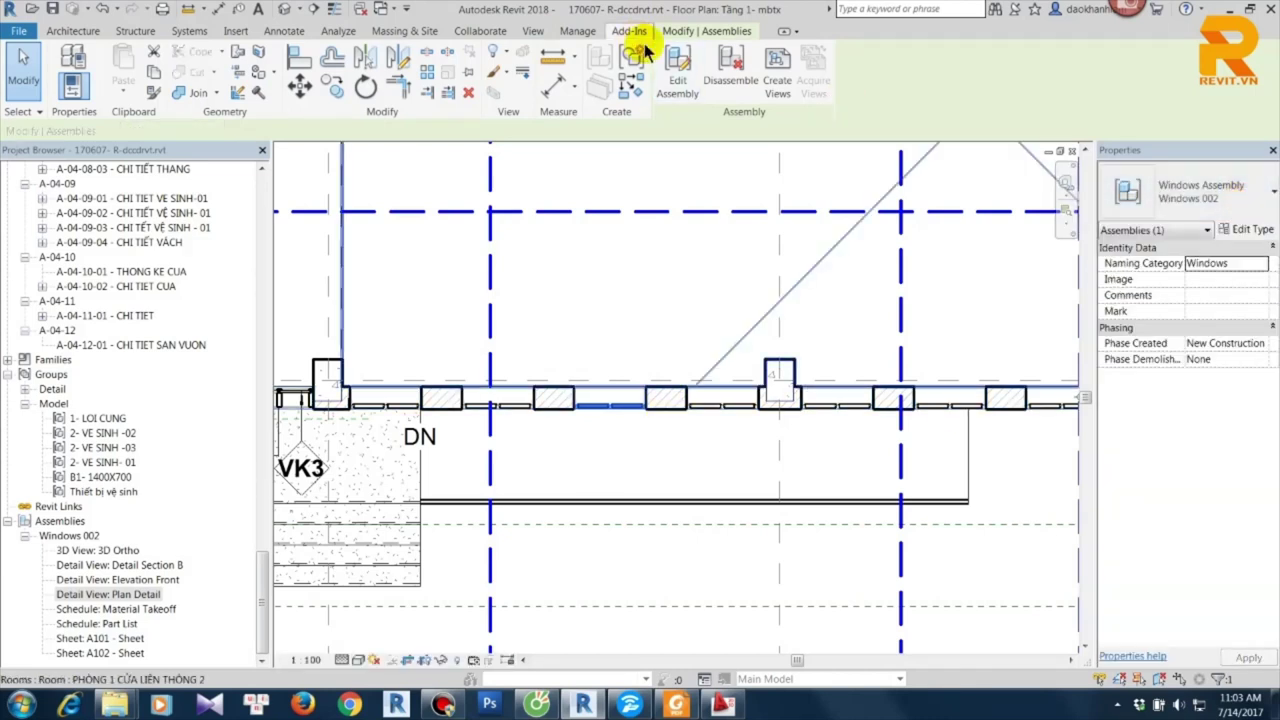
pyautogui.click(777, 82)
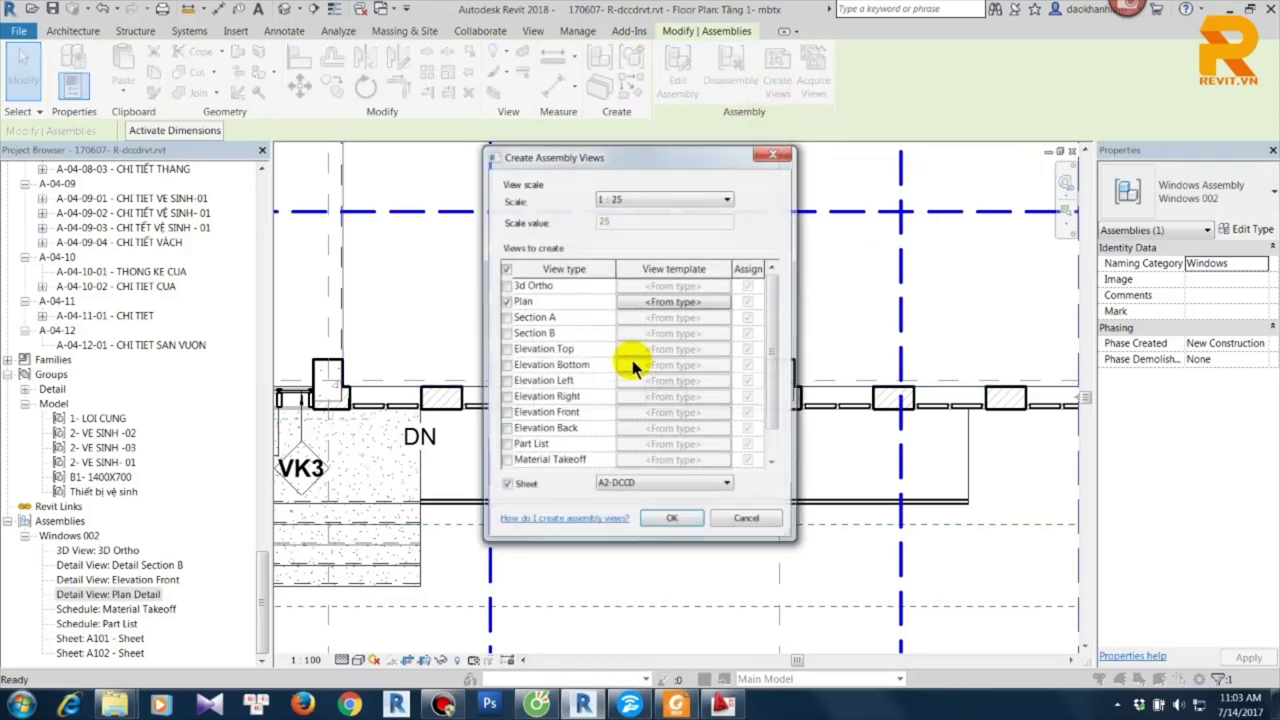
pyautogui.click(774, 152)
pyautogui.click(667, 295)
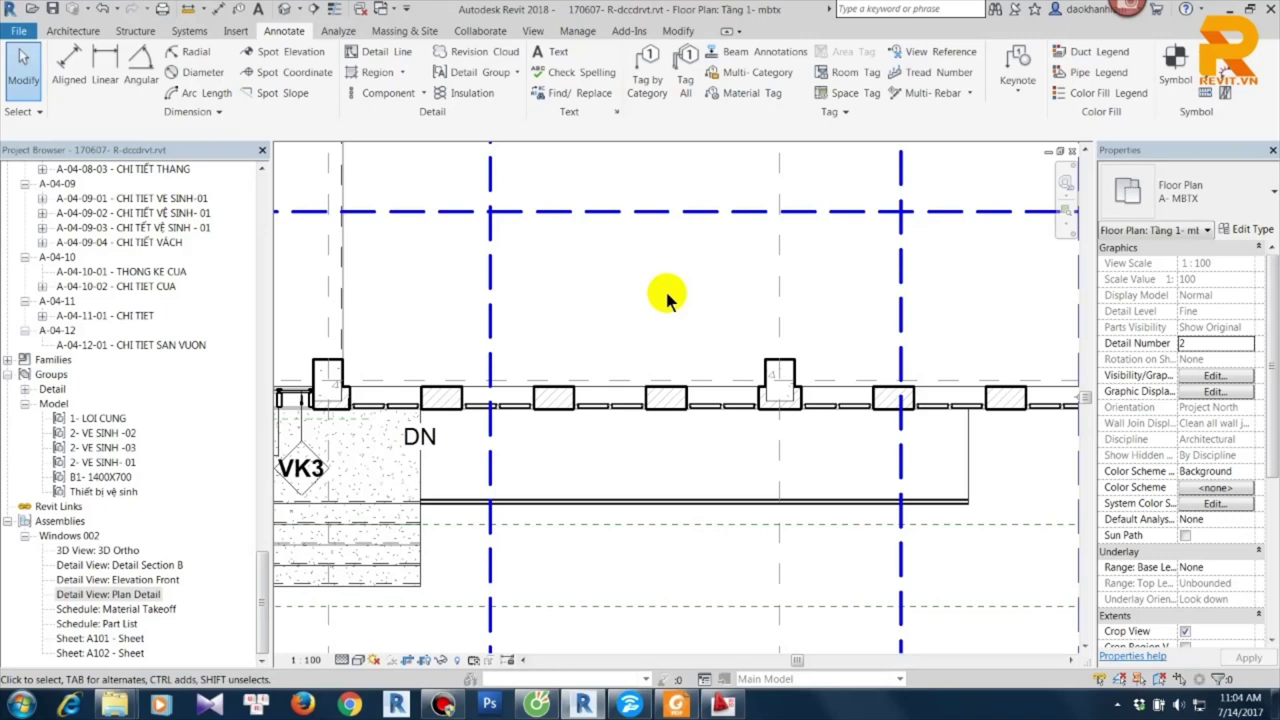
# Try editing Windows 002 and building a Walls 002 assembly with the wall, abandoning both.
pyautogui.click(625, 402)
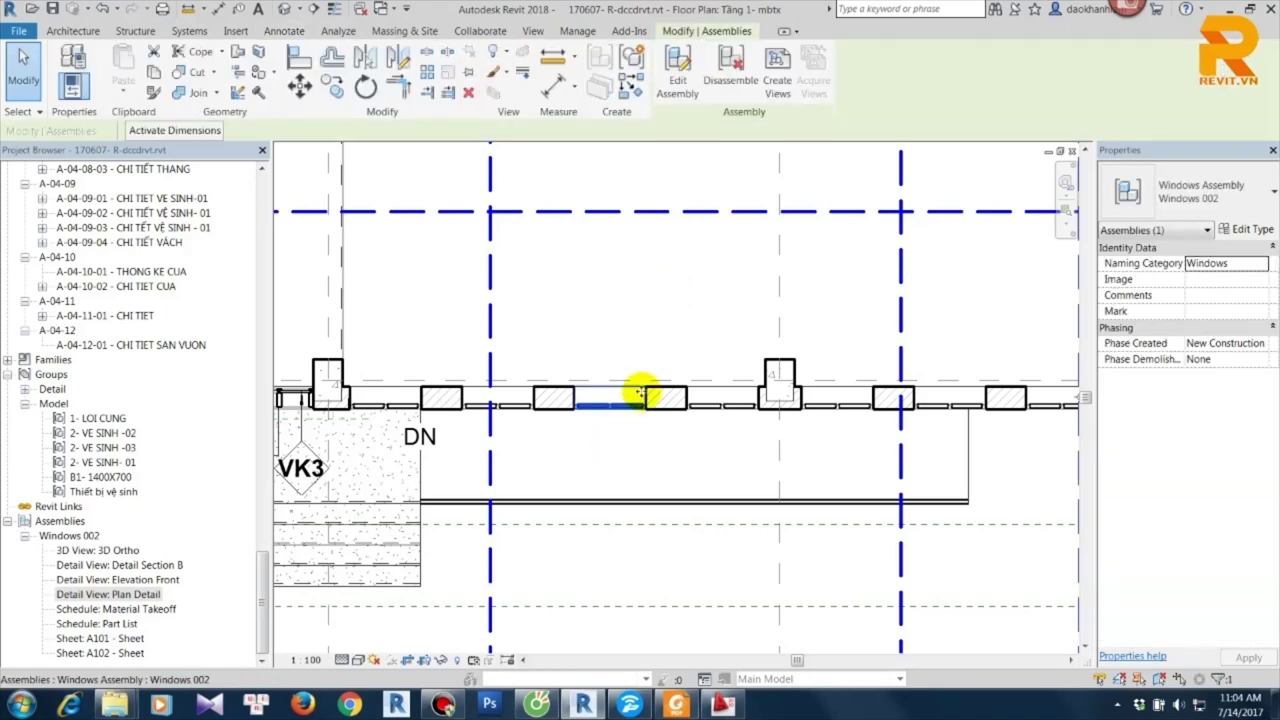
pyautogui.click(677, 62)
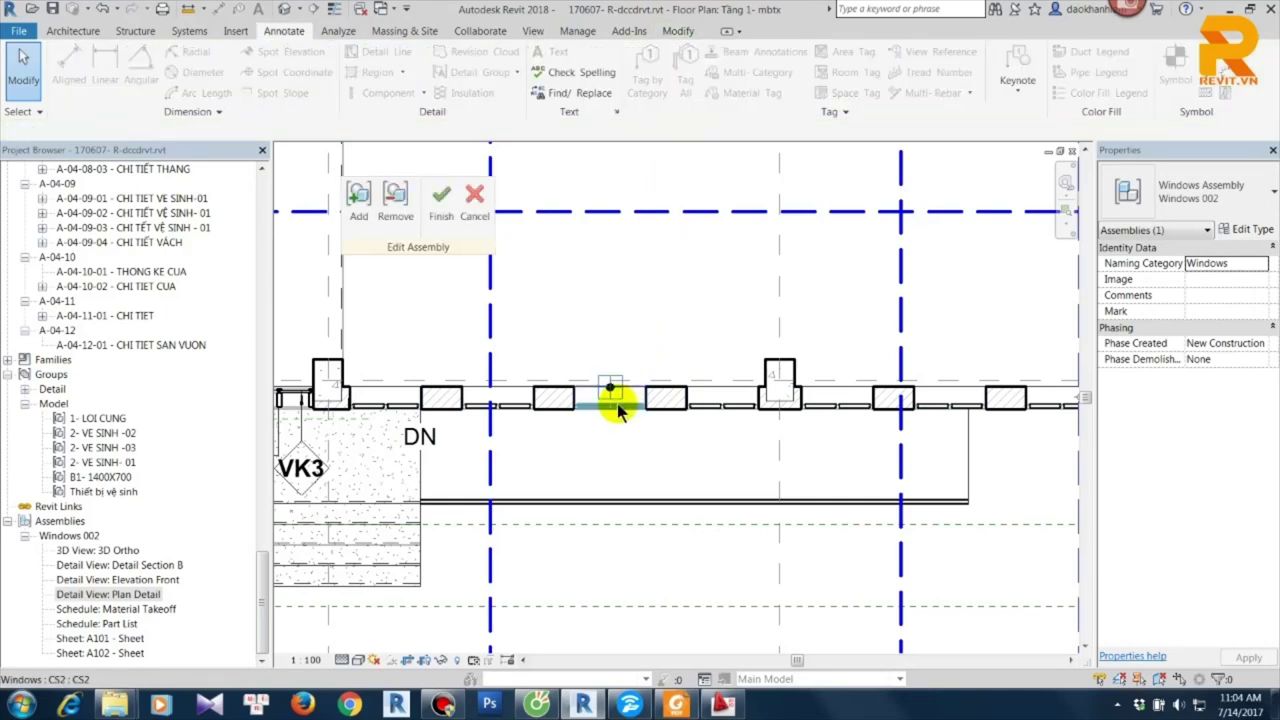
pyautogui.click(450, 218)
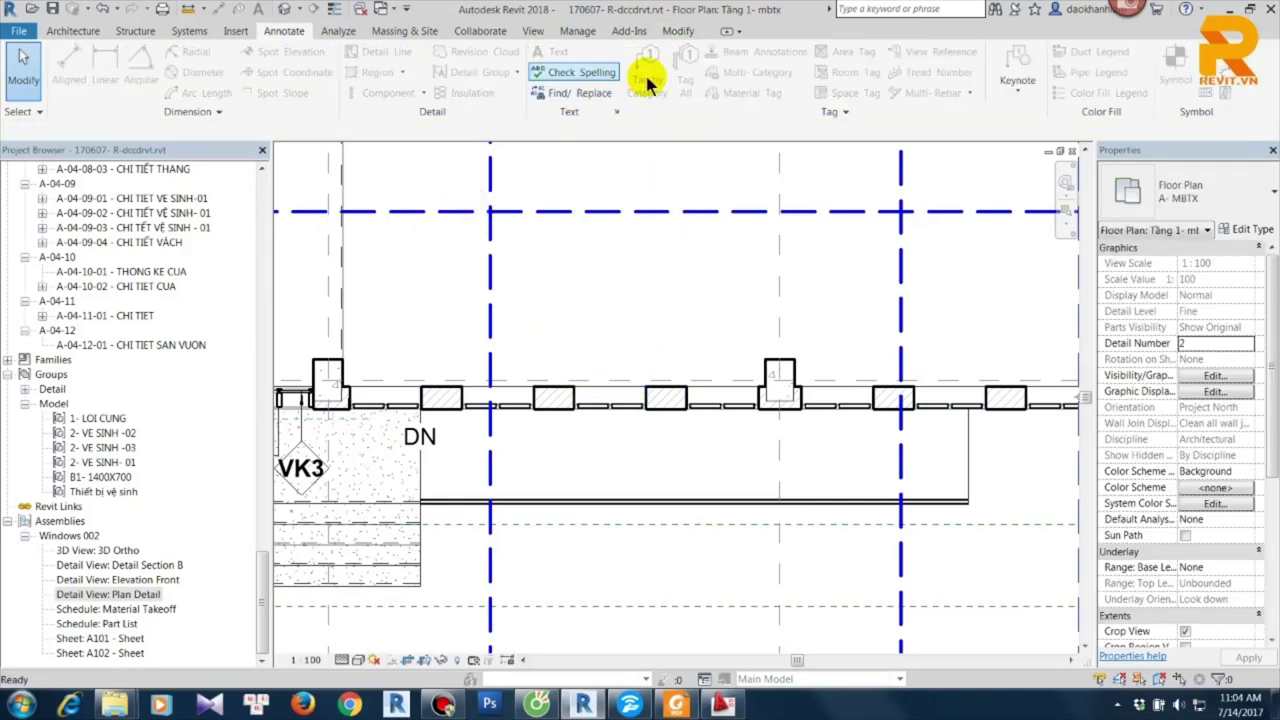
pyautogui.click(636, 402)
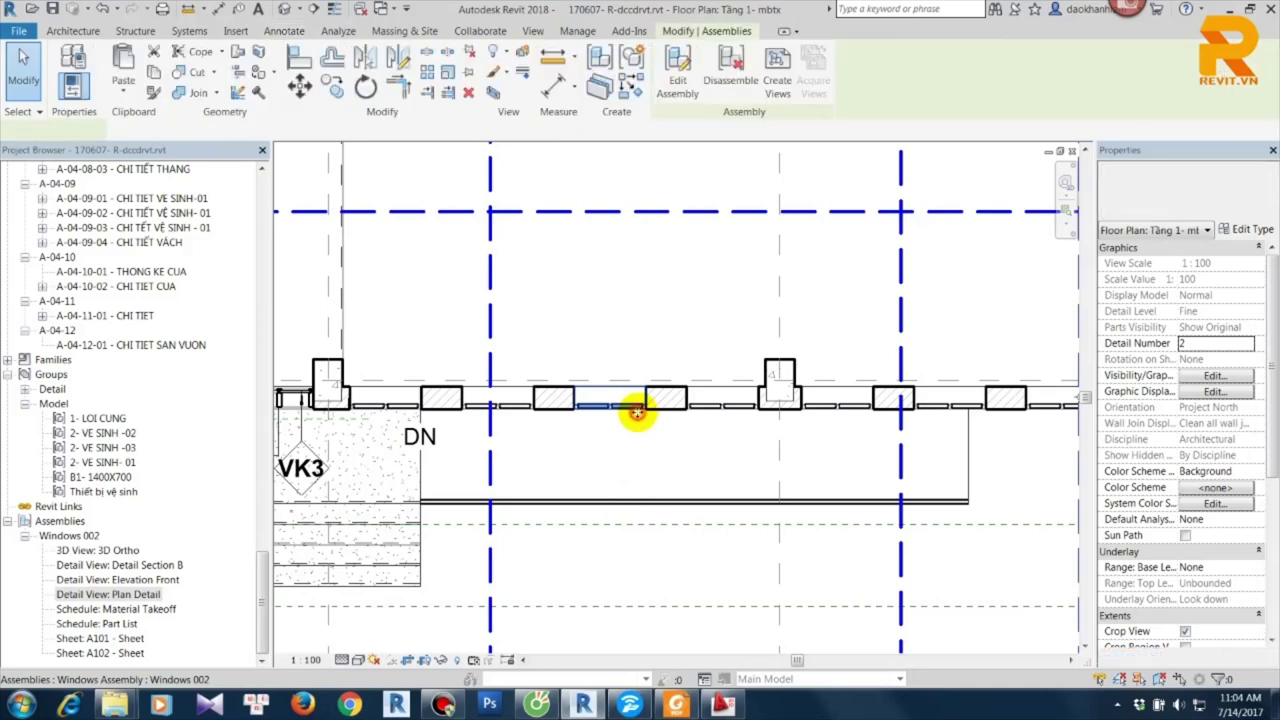
pyautogui.keyDown('ctrl'); pyautogui.click(665, 413); pyautogui.keyUp('ctrl')
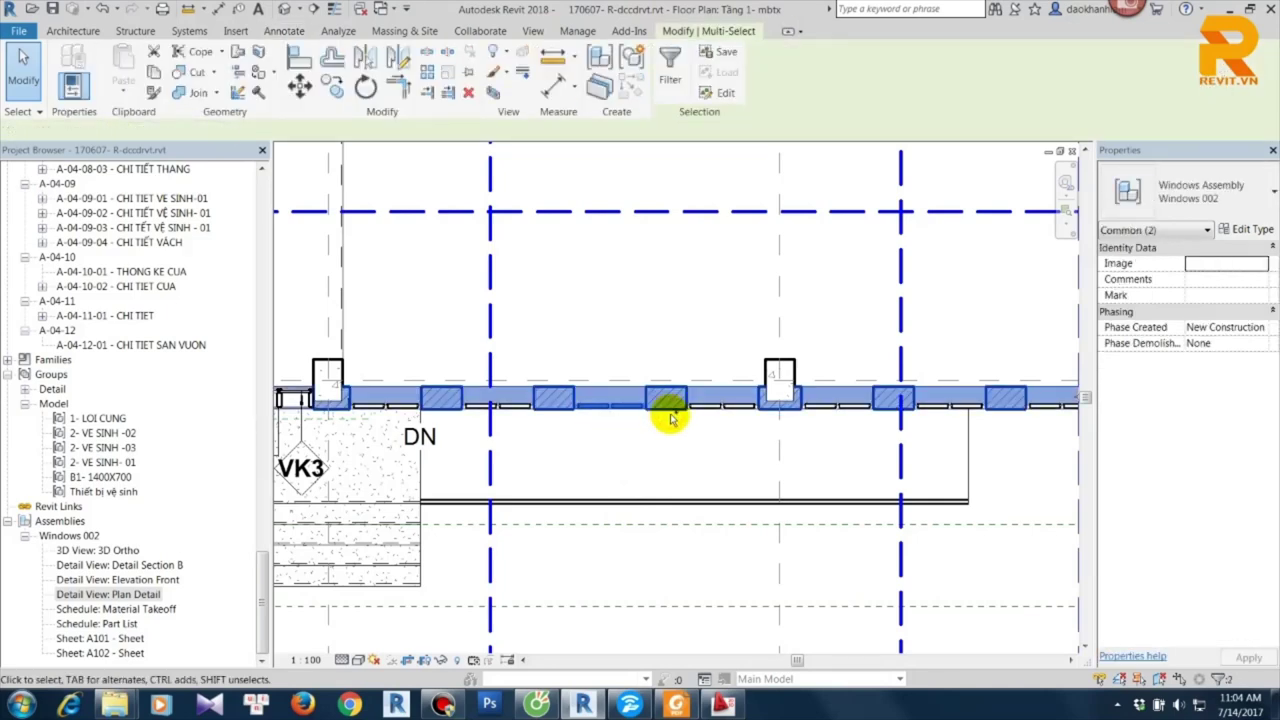
pyautogui.click(631, 70)
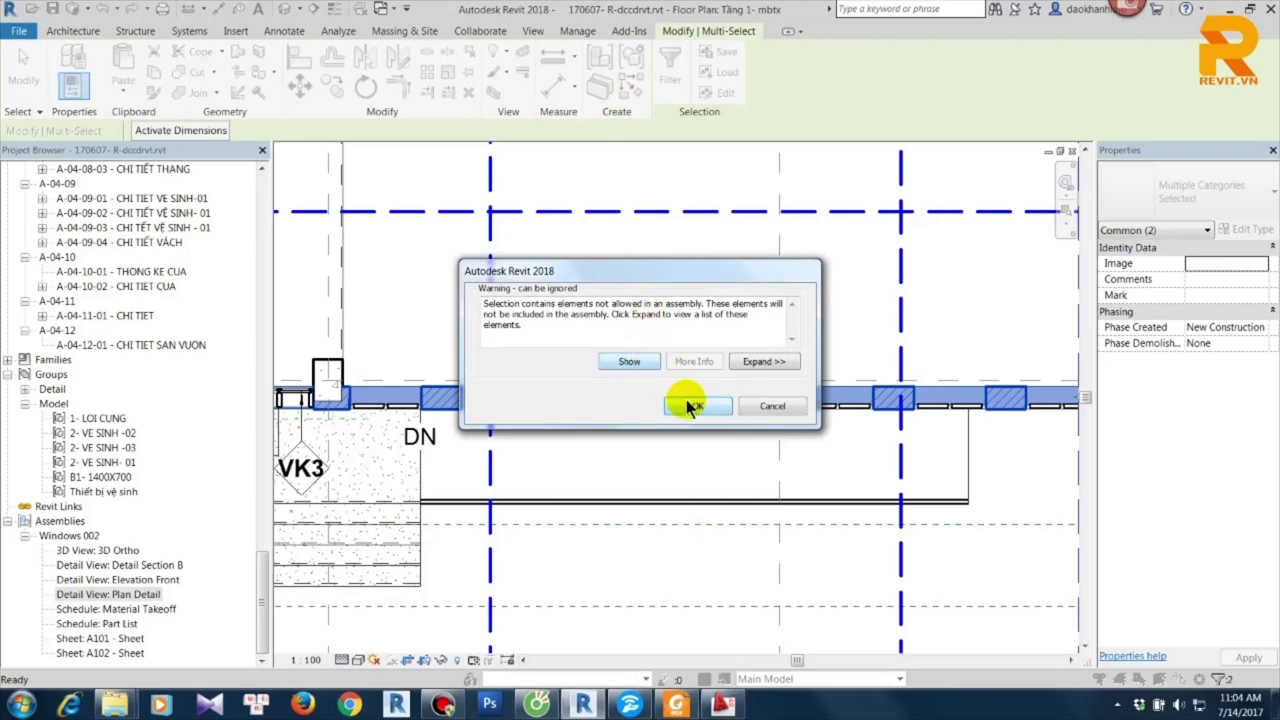
pyautogui.click(690, 405)
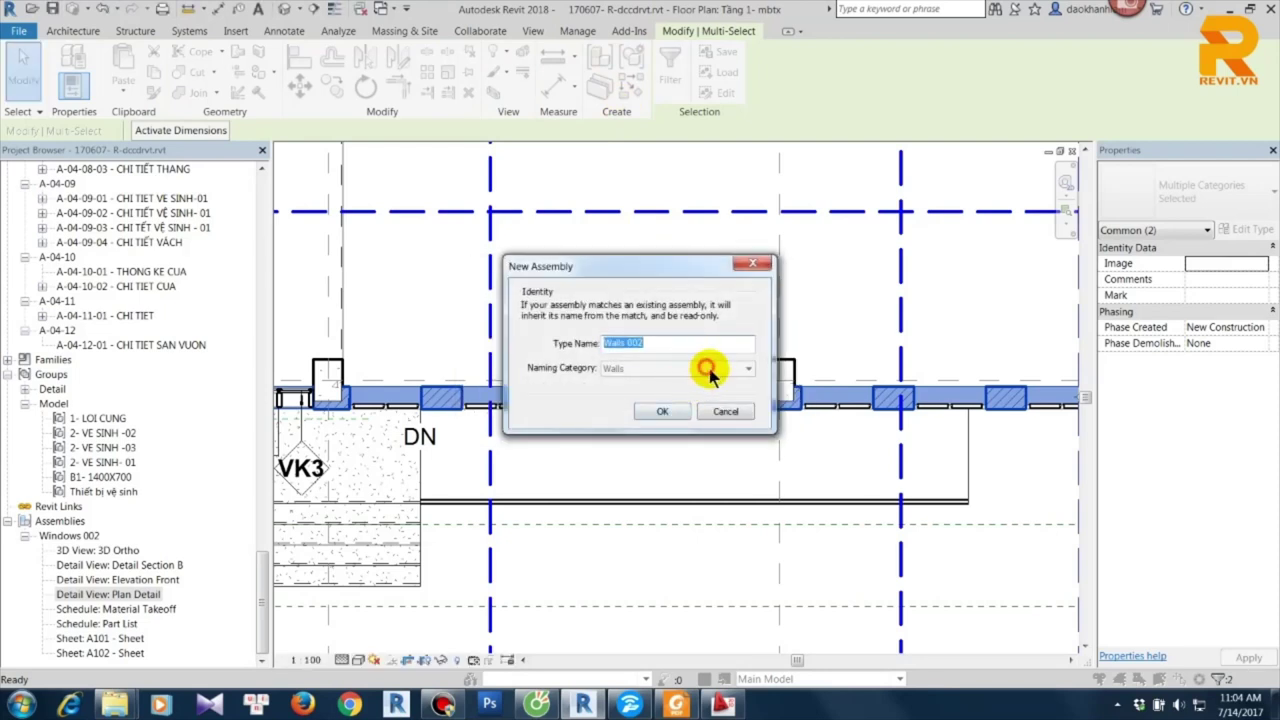
pyautogui.click(725, 411)
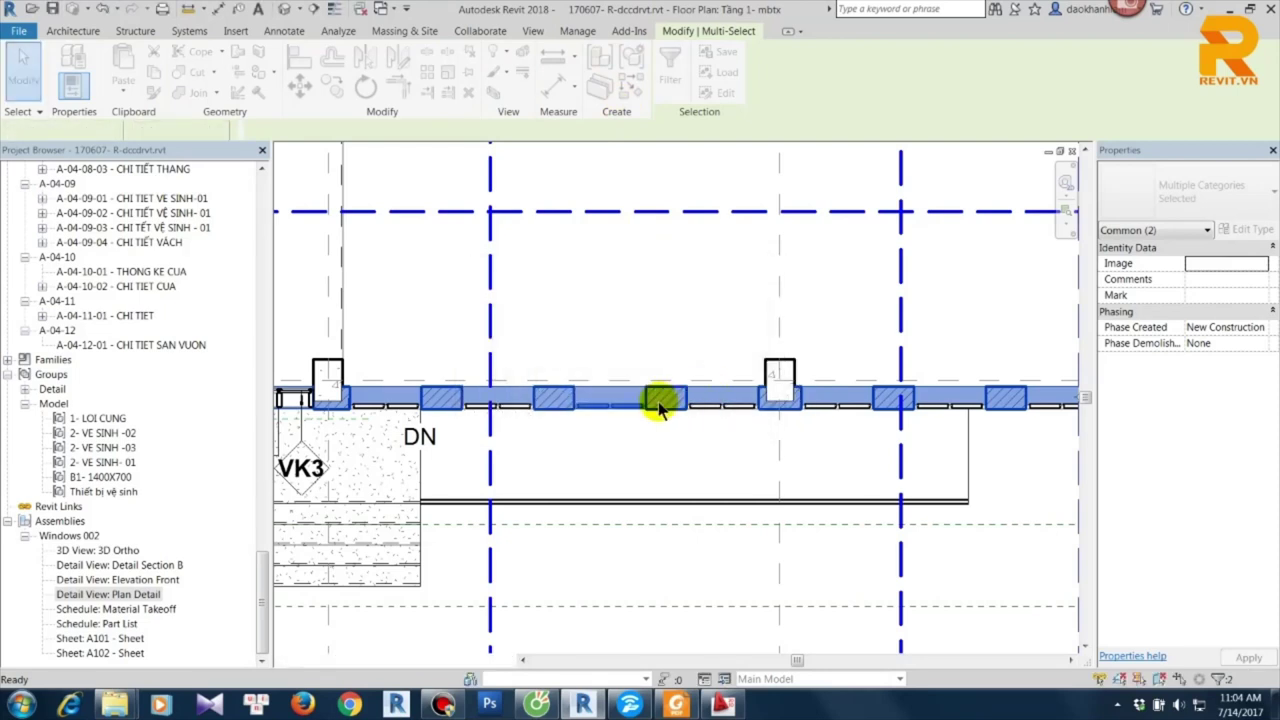
pyautogui.press('Escape')
# Pan and zoom the floor plan to show the wall and its dimensions.
pyautogui.scroll(-2, 666, 323)
pyautogui.scroll(-2, 671, 271)
pyautogui.scroll(2, 626, 374)
pyautogui.scroll(2, 645, 490)
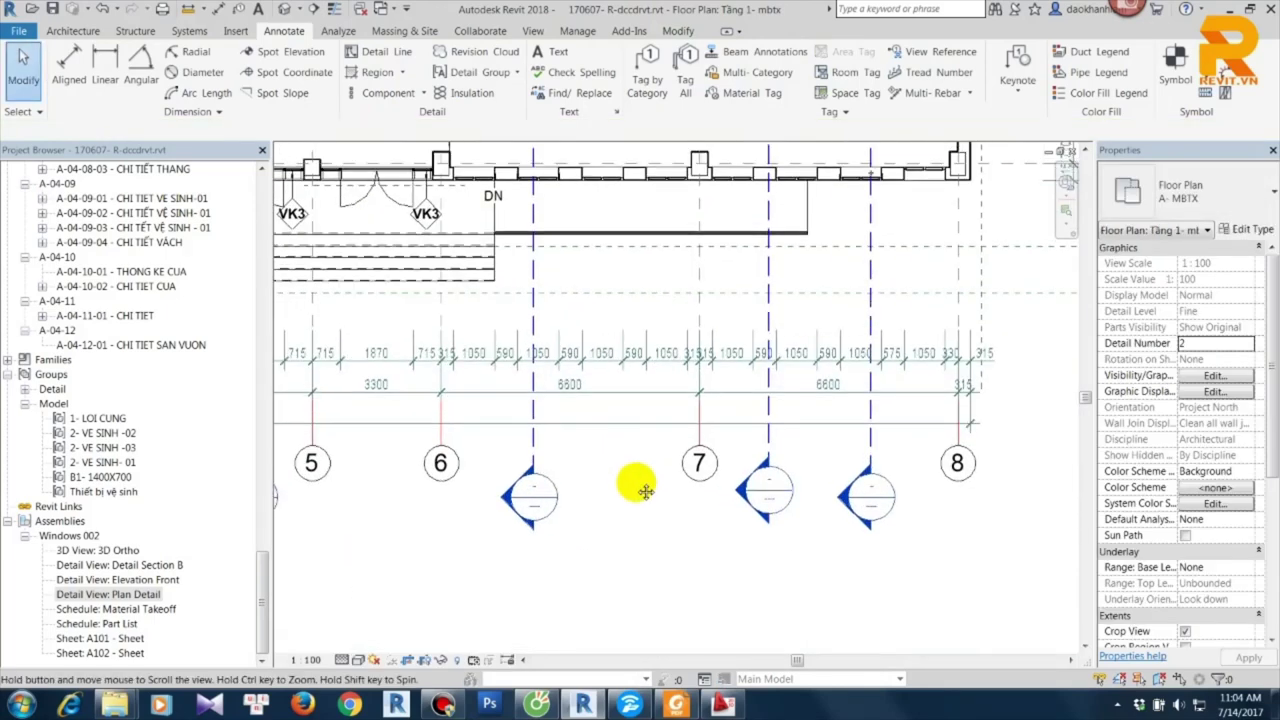
pyautogui.moveTo(646, 490); pyautogui.dragTo(629, 257, button='middle')
pyautogui.scroll(-2, 714, 346)
pyautogui.scroll(3, 714, 287)
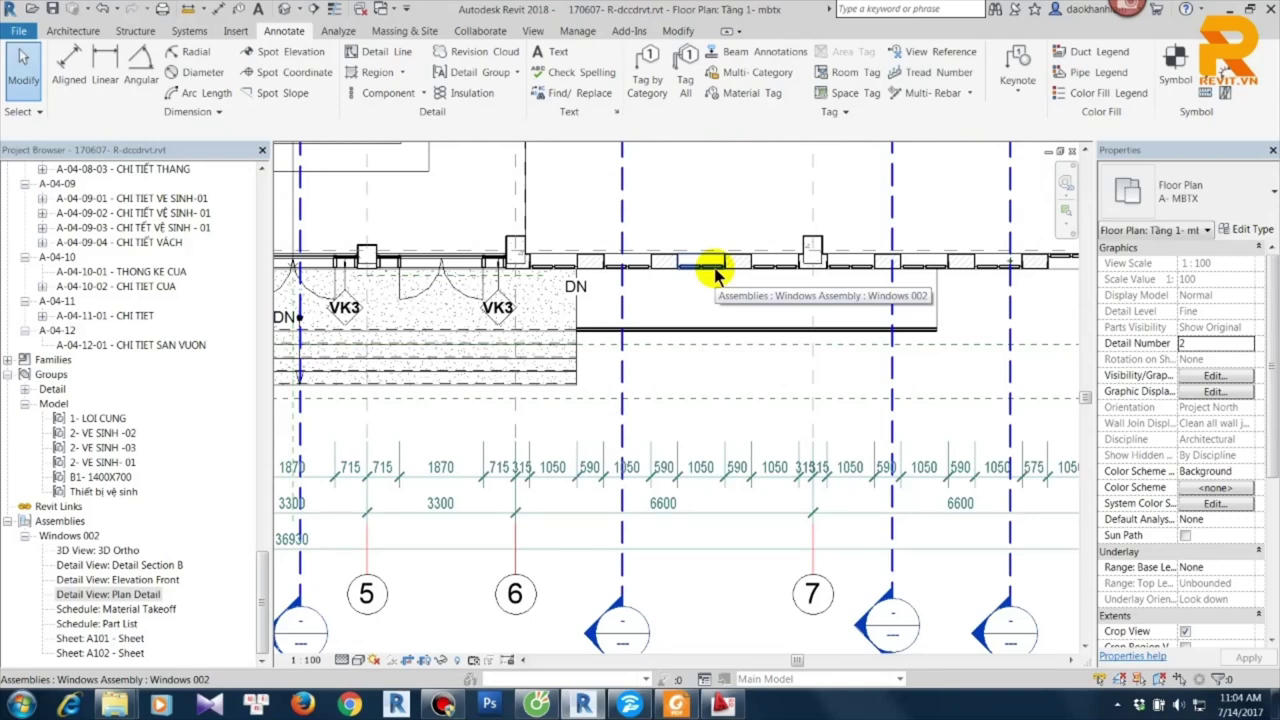
pyautogui.scroll(-2, 711, 290)
pyautogui.scroll(1, 443, 417)
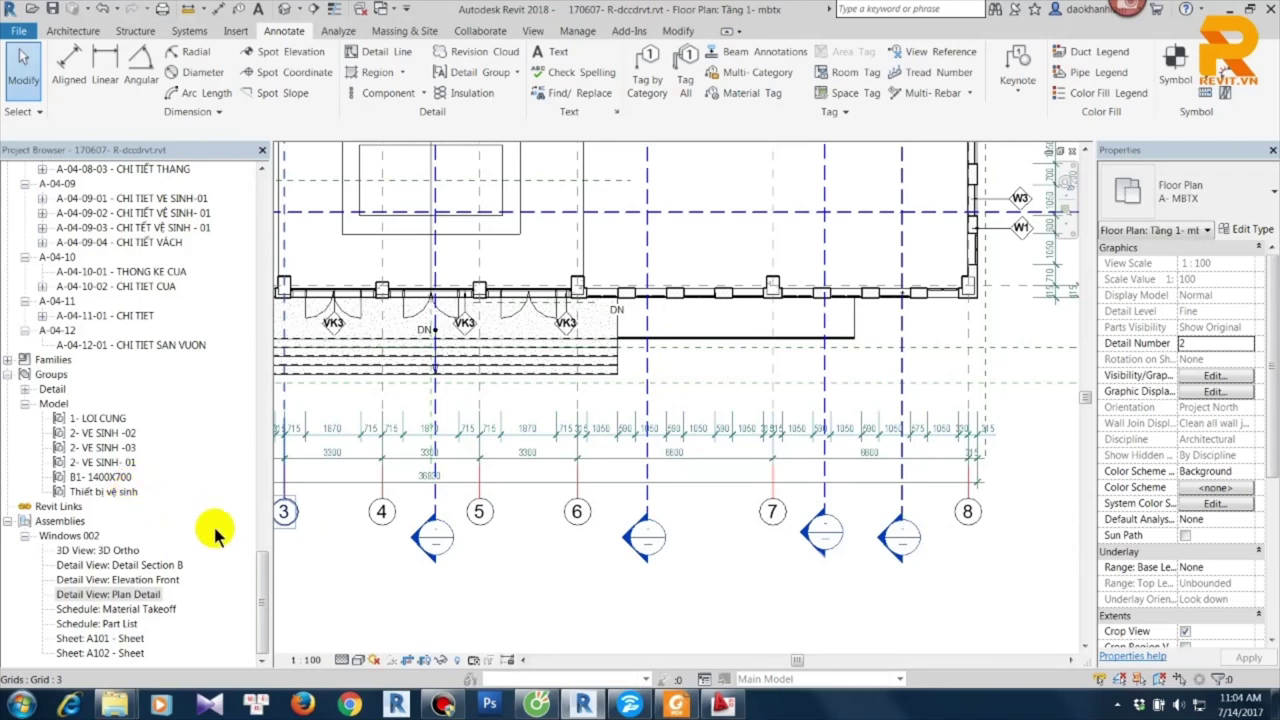
pyautogui.moveTo(264, 578); pyautogui.dragTo(264, 572)
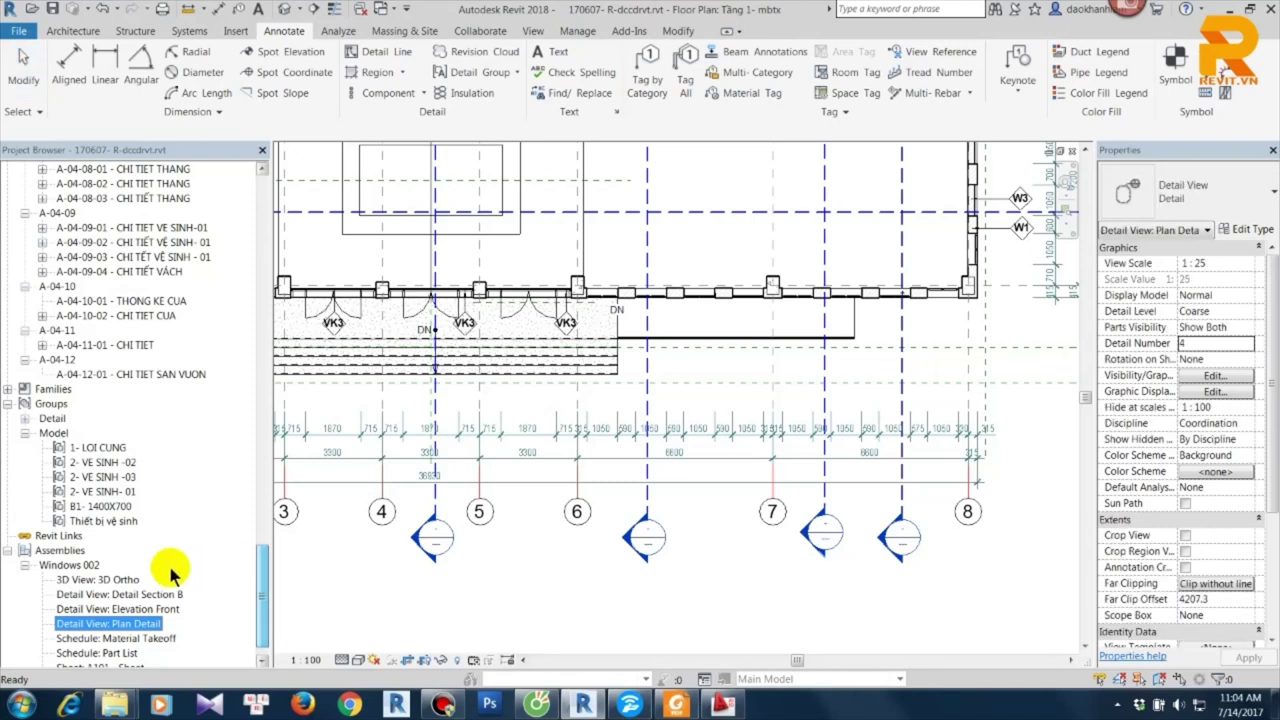
pyautogui.click(666, 354)
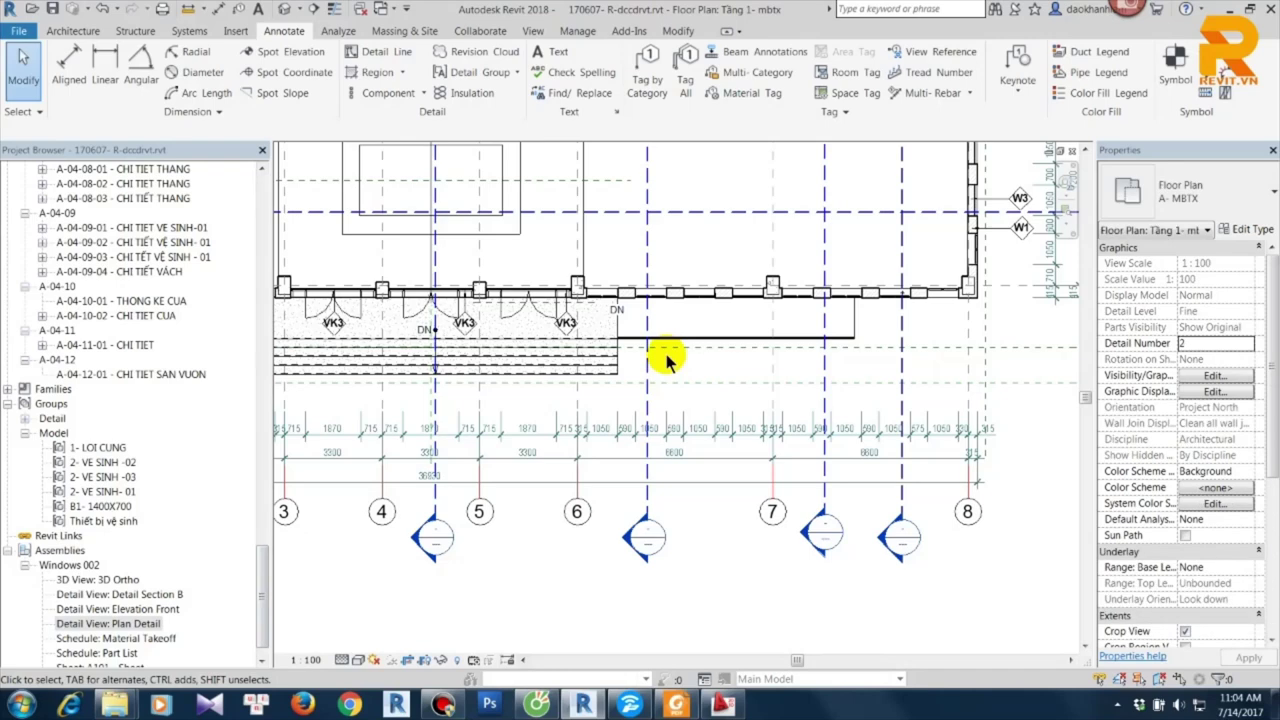
pyautogui.scroll(-2, 666, 354)
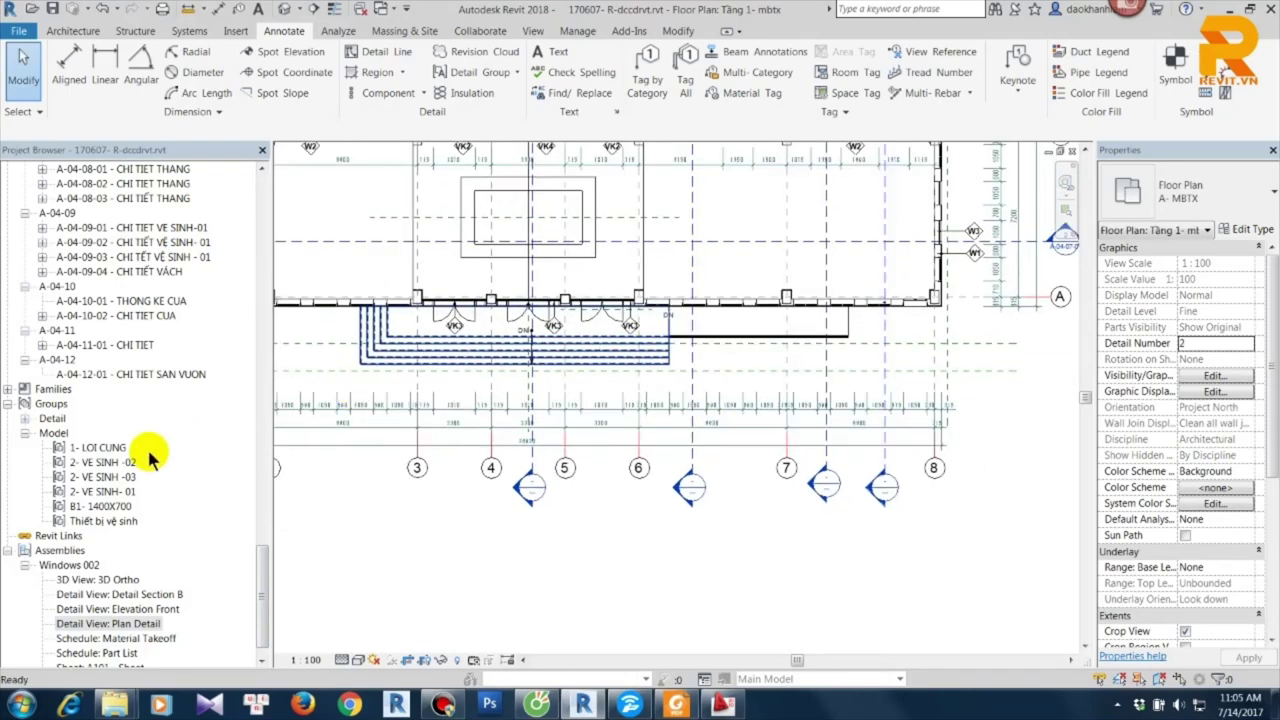
# Open sheet A-04-10-02 - CHI TIET CUA and centre its three viewports.
pyautogui.doubleClick(145, 316)
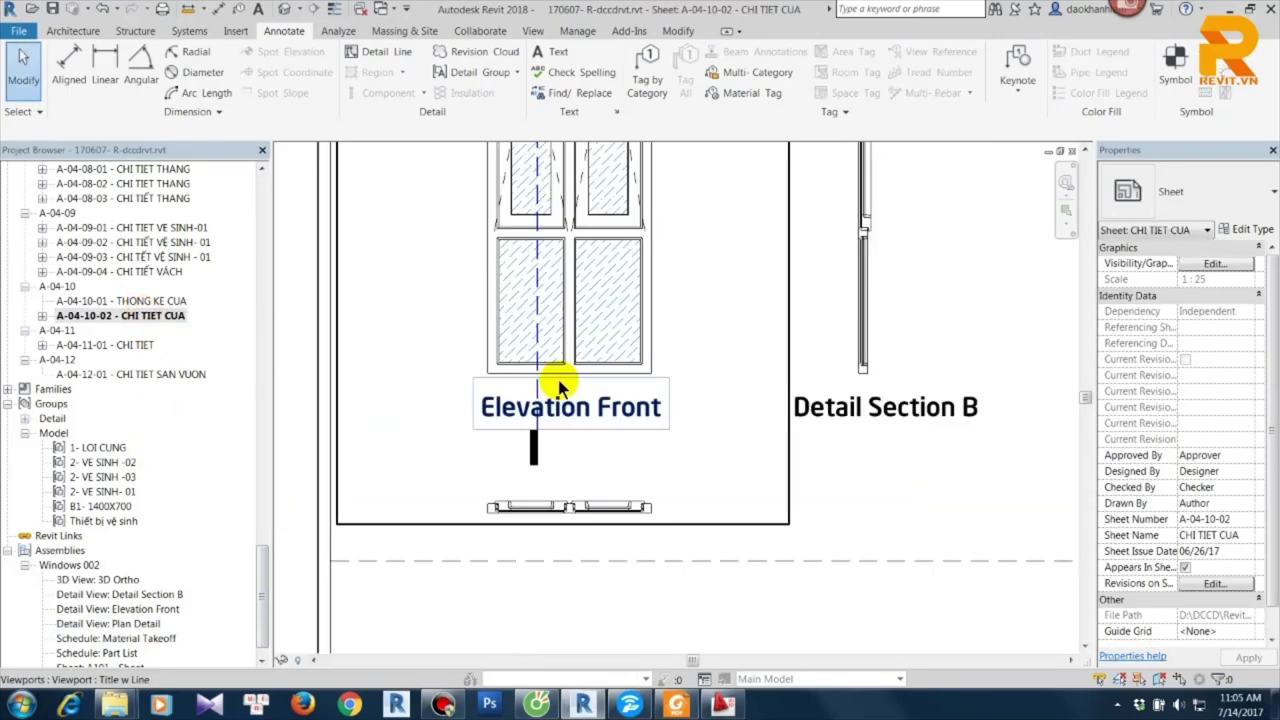
pyautogui.click(607, 470)
pyautogui.scroll(-3, 607, 470)
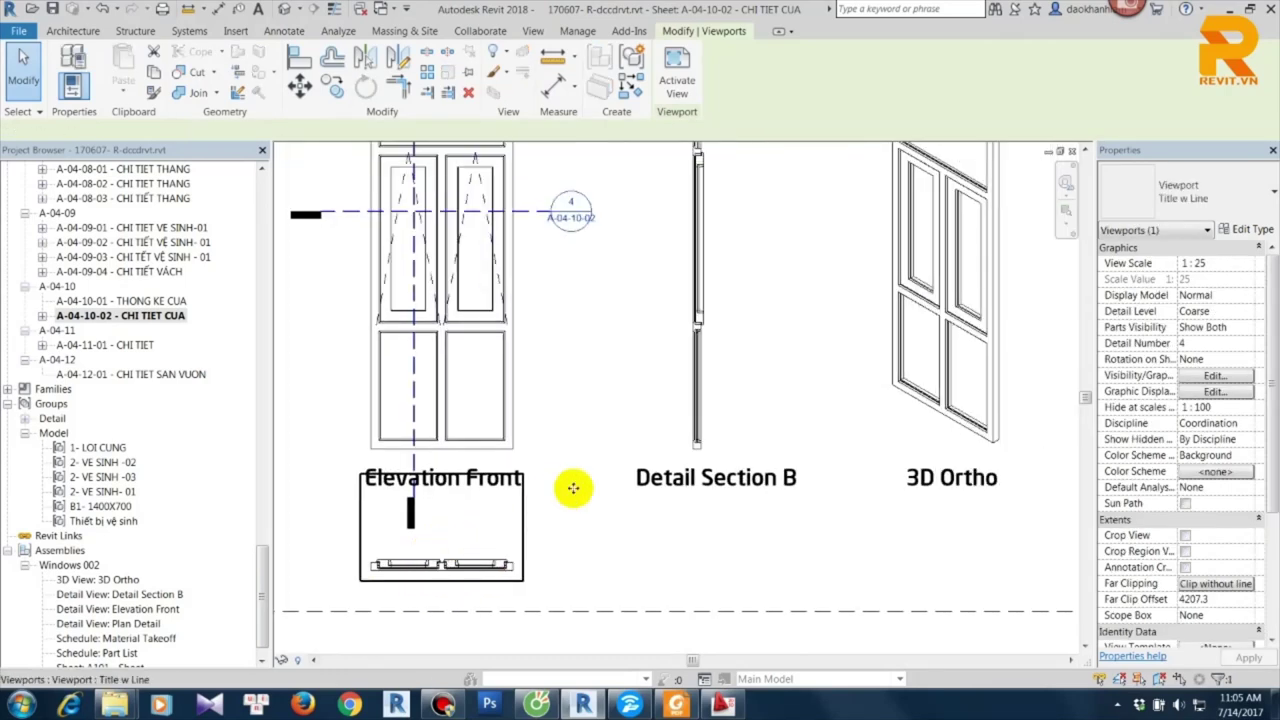
pyautogui.press('Escape')
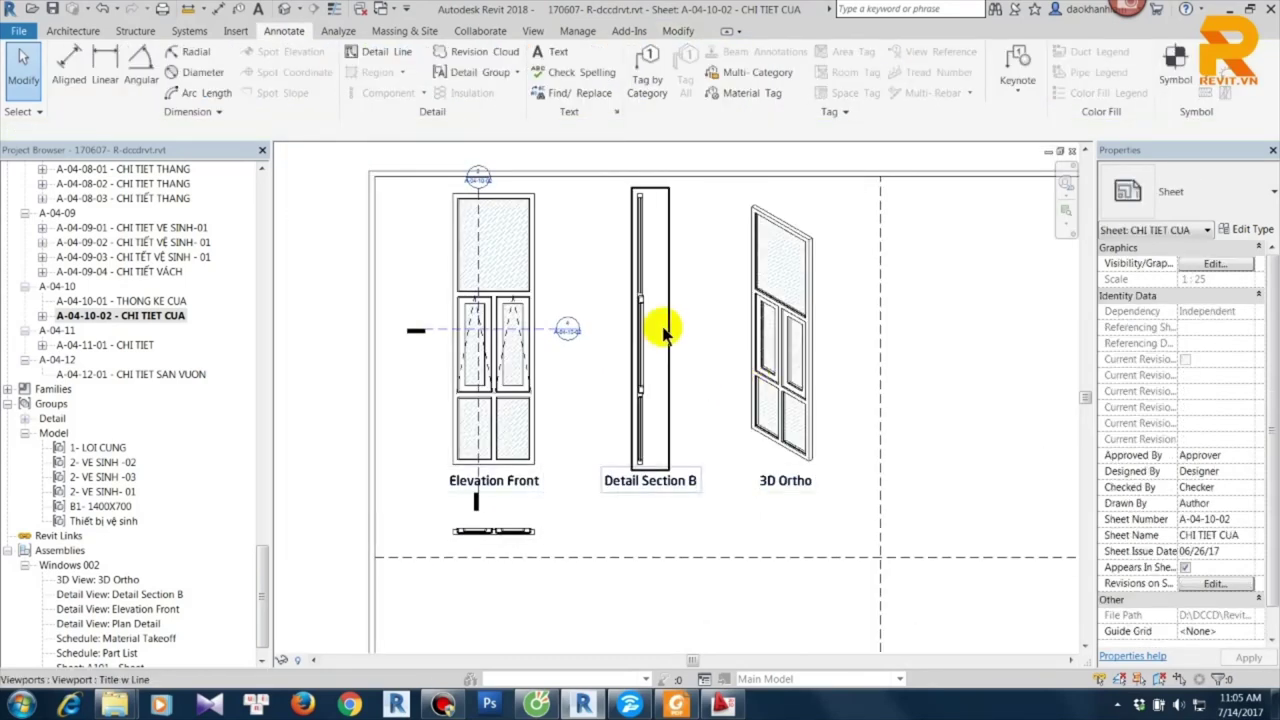
pyautogui.scroll(2, 597, 363)
pyautogui.scroll(2, 643, 390)
pyautogui.moveTo(643, 390); pyautogui.dragTo(637, 388, button='middle')
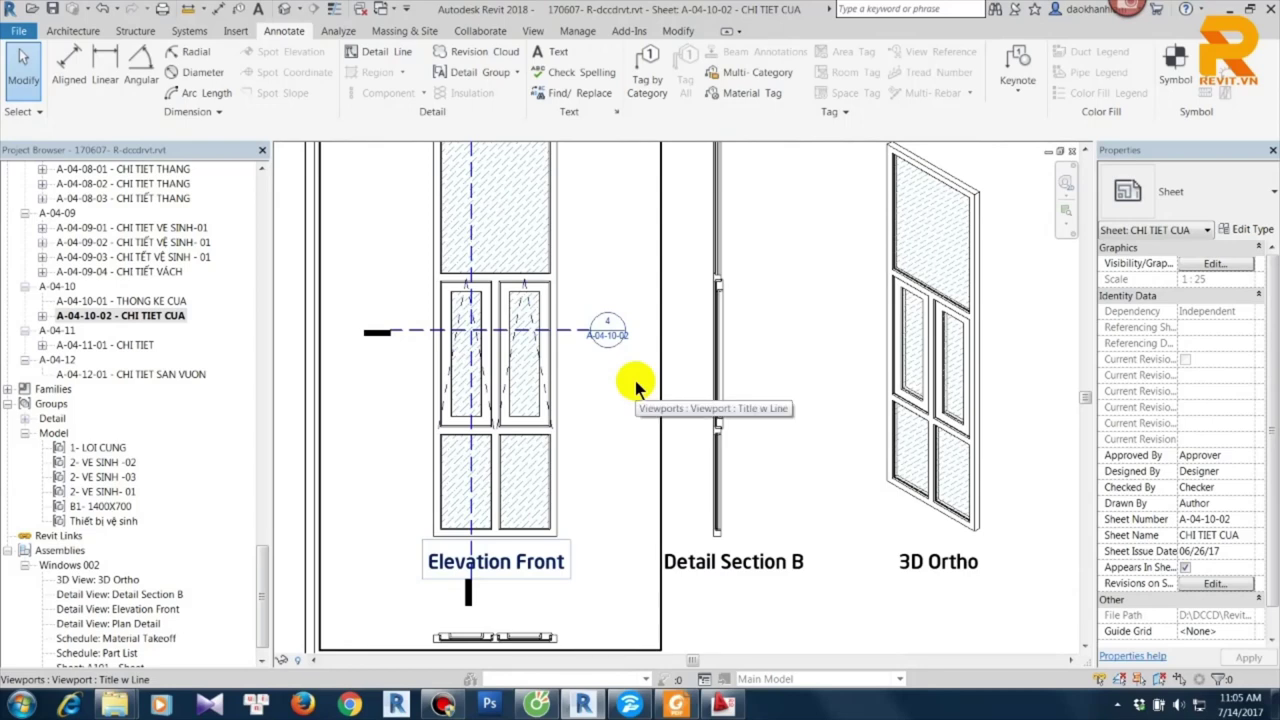
pyautogui.scroll(-2, 635, 385)
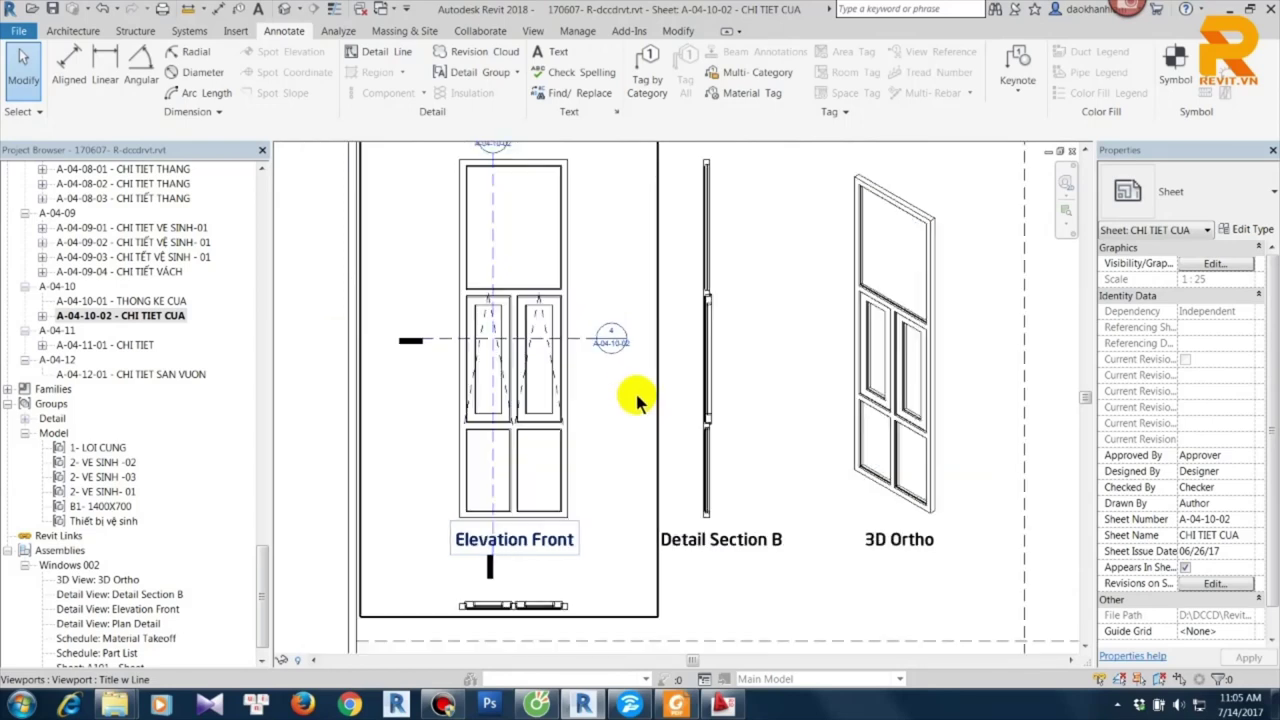
pyautogui.scroll(1, 650, 396)
pyautogui.moveTo(650, 396); pyautogui.dragTo(663, 371, button='middle')
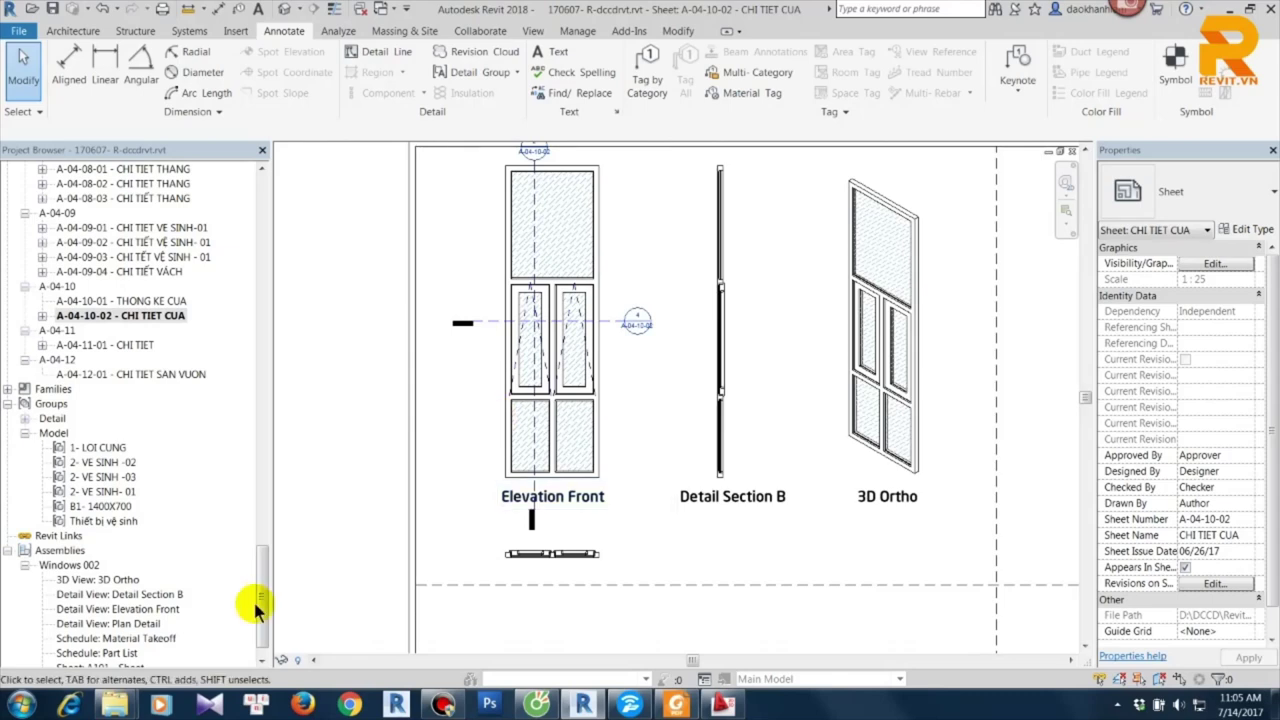
pyautogui.scroll(-1, 265, 590)
# Expand Assemblies > Windows 002 in the Project Browser to list its views.
pyautogui.click(70, 536)
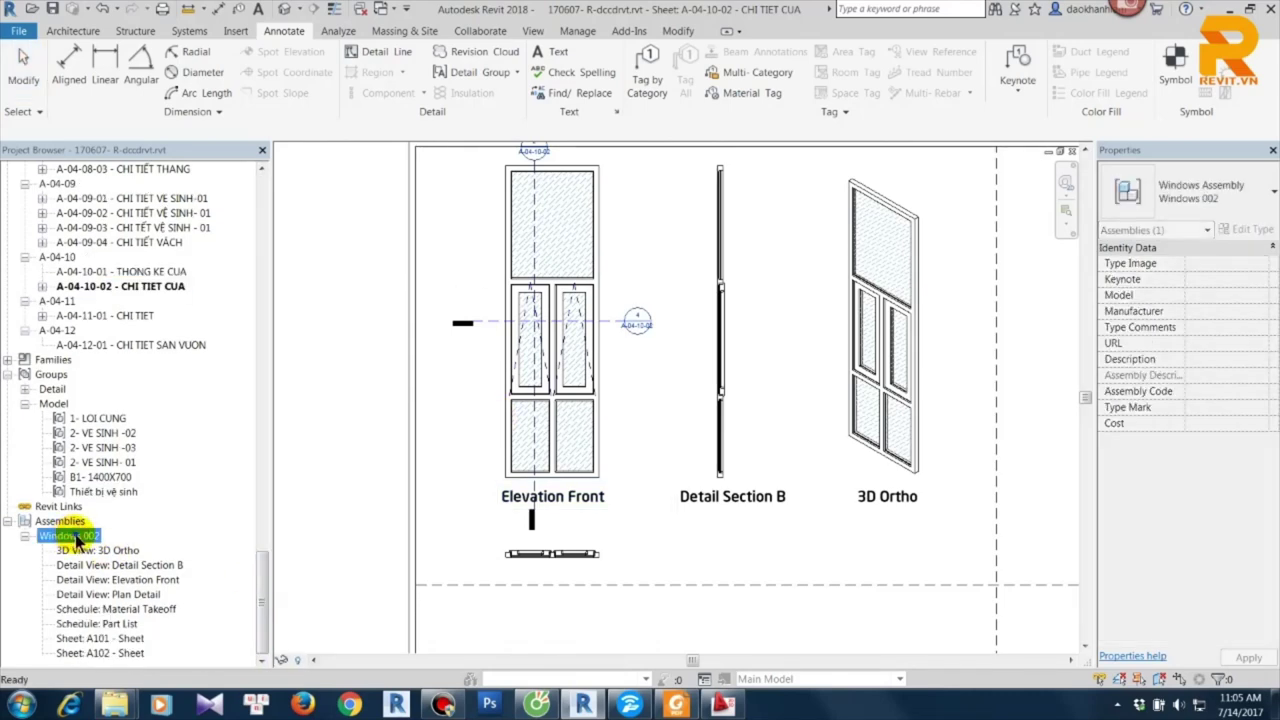
pyautogui.rightClick(75, 534)
pyautogui.click(78, 527)
pyautogui.rightClick(62, 523)
pyautogui.click(8, 521)
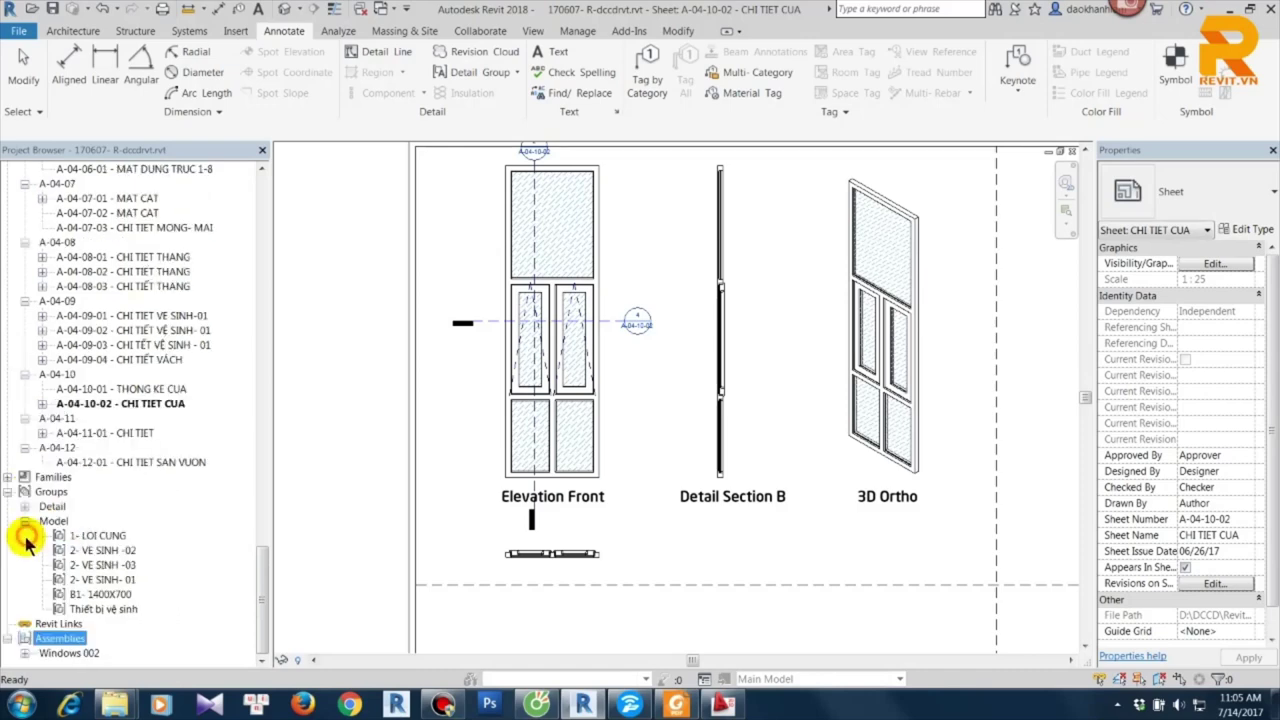
pyautogui.click(24, 653)
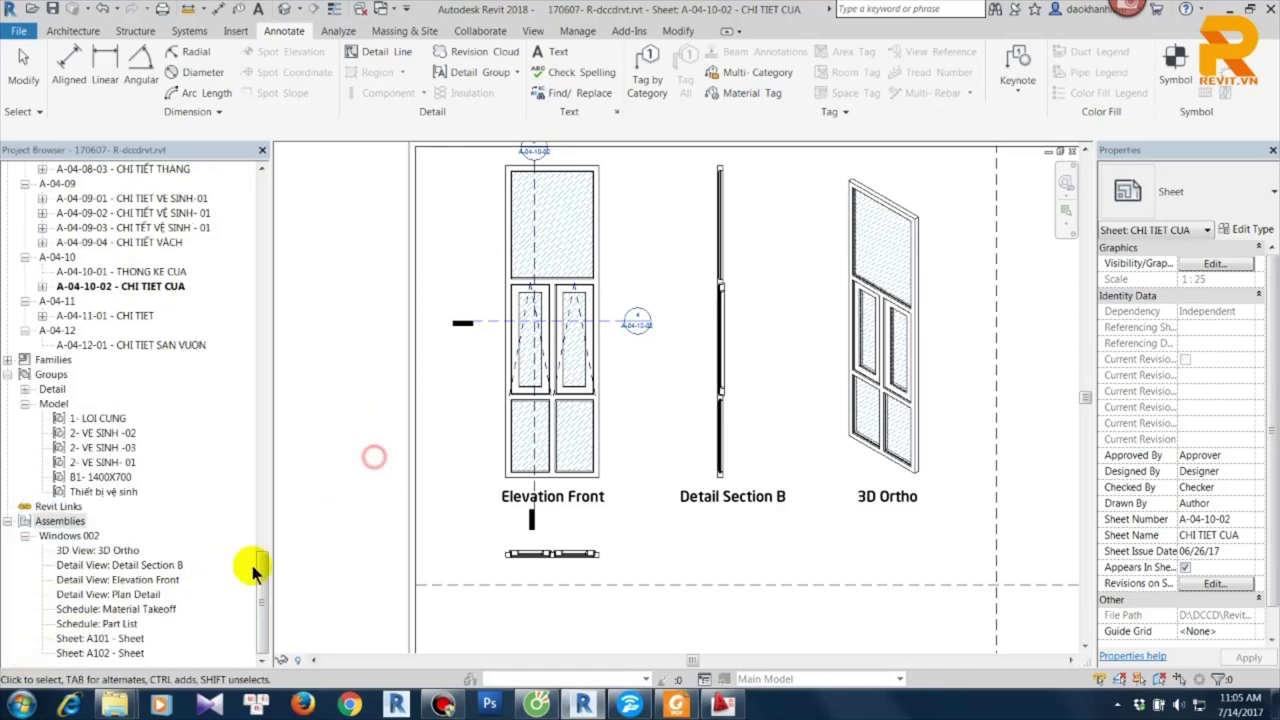
pyautogui.moveTo(254, 597); pyautogui.dragTo(280, 209)
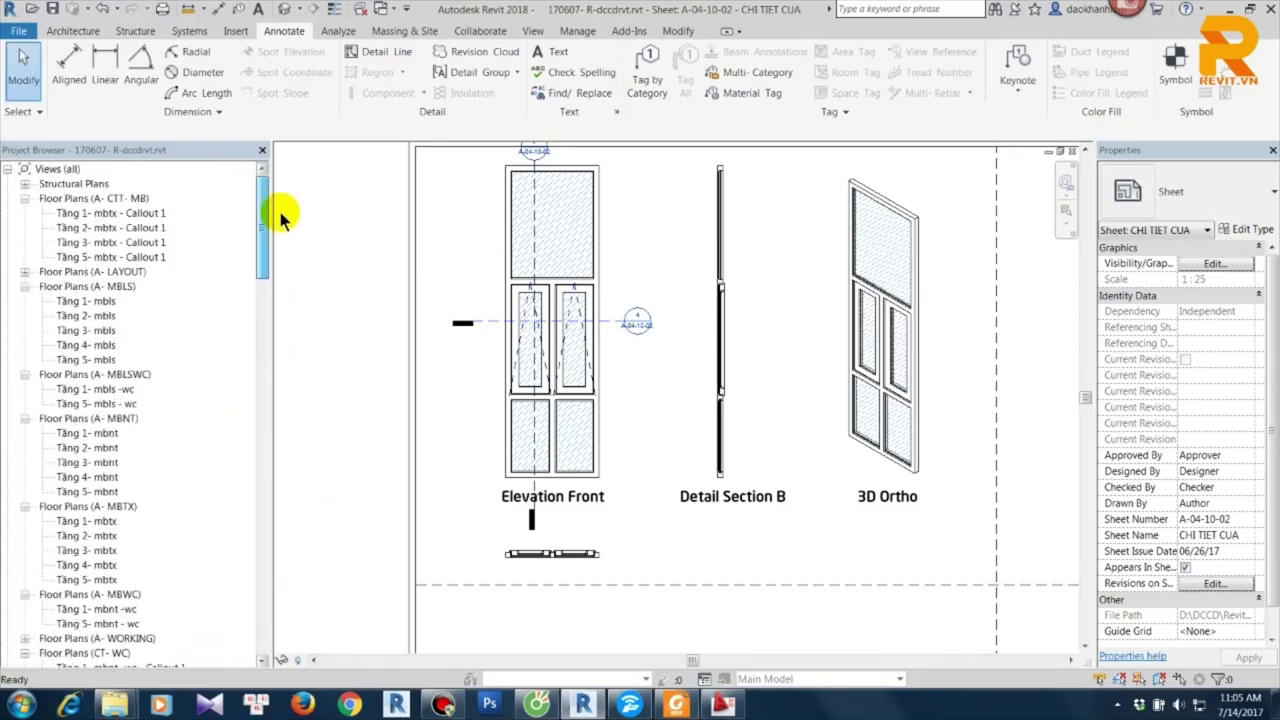
# Open floor plan Tầng 1 - mbls and select the Windows 002 assembly around the CS2 window.
pyautogui.doubleClick(100, 301)
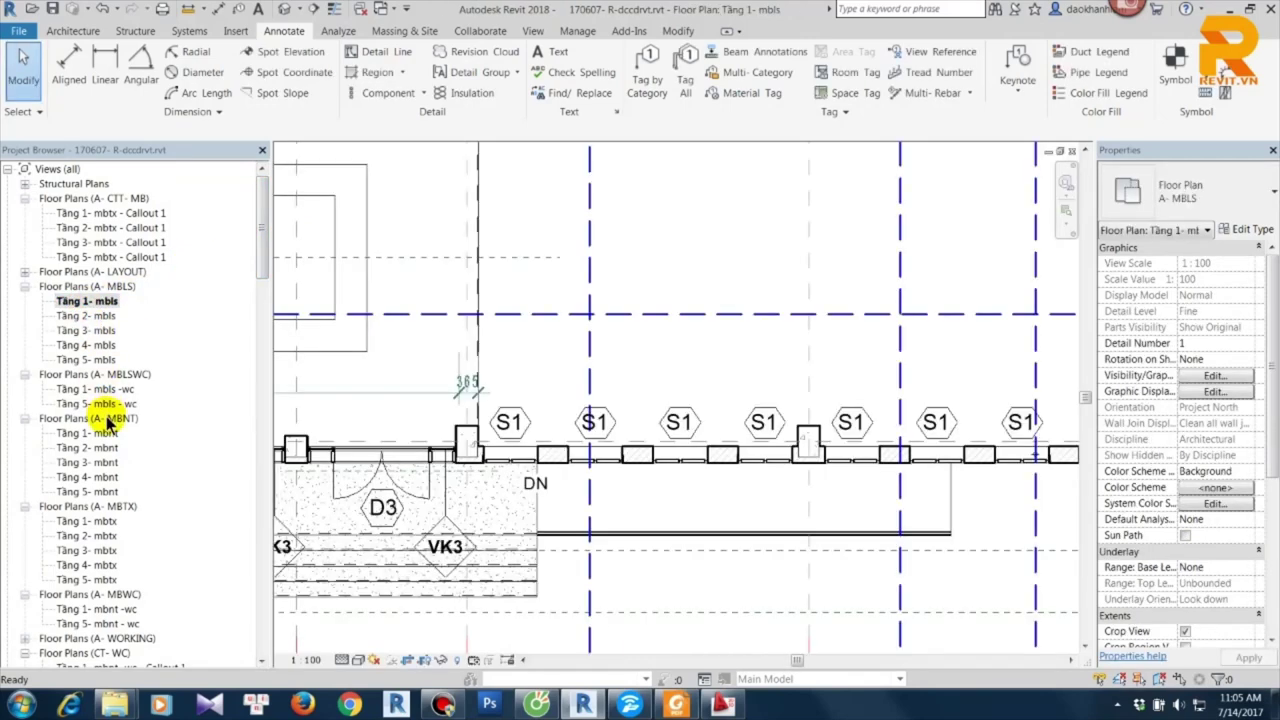
pyautogui.click(692, 459)
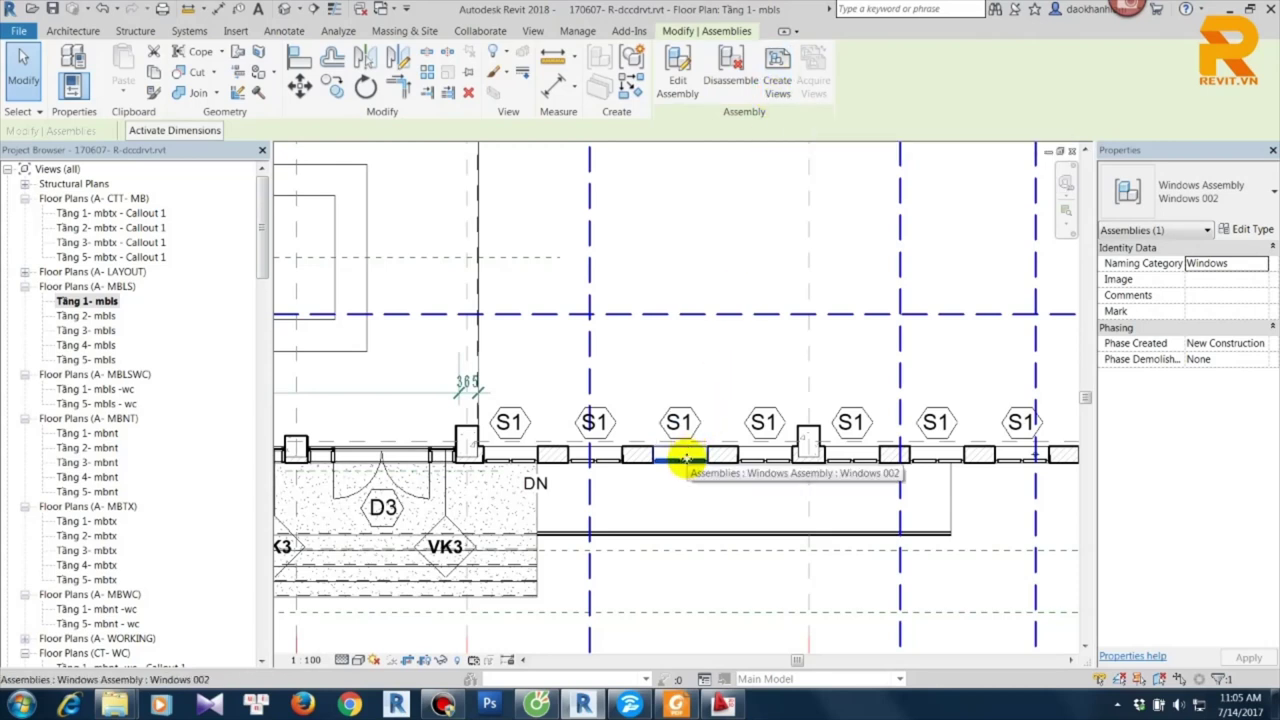
pyautogui.click(1248, 172)
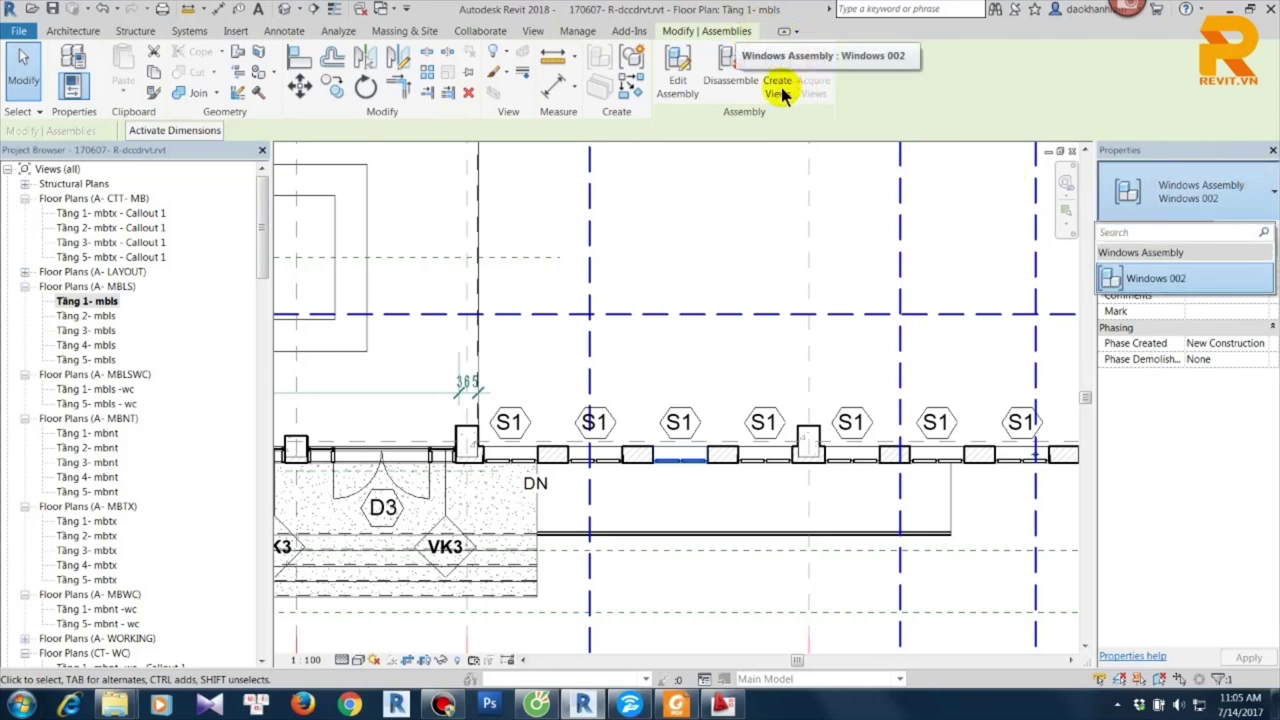
pyautogui.click(714, 372)
pyautogui.click(766, 457)
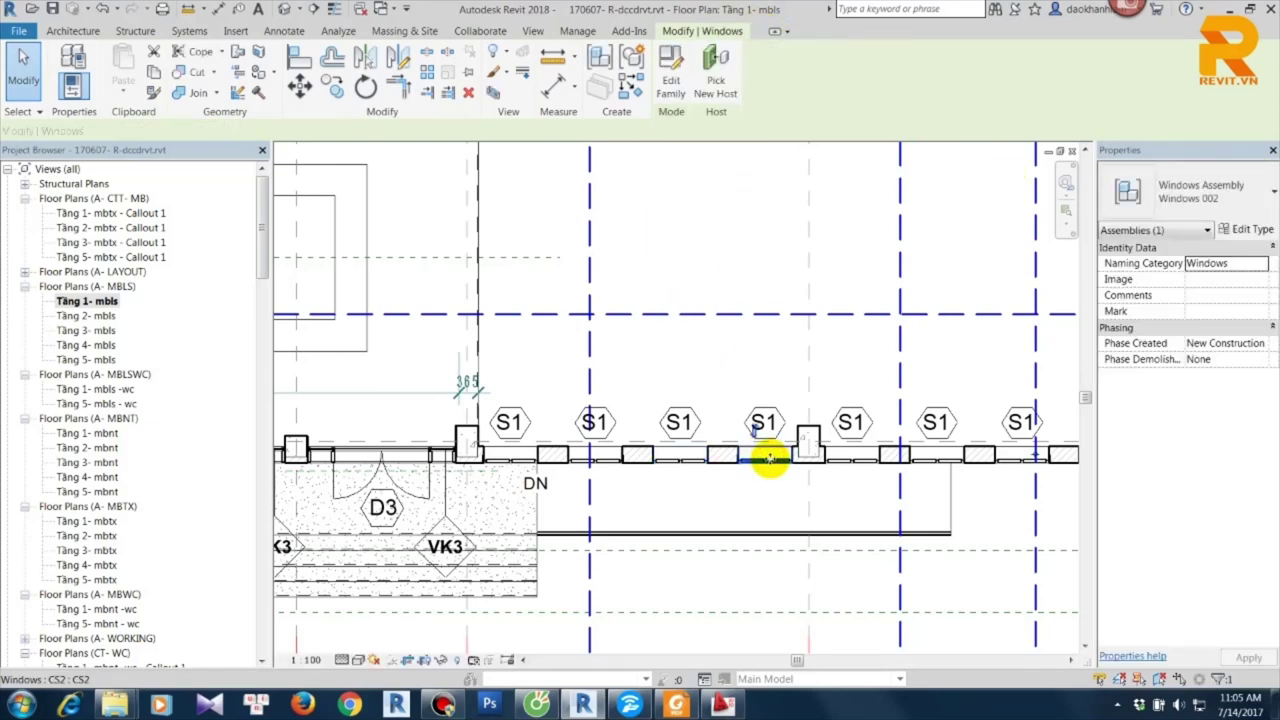
pyautogui.click(674, 466)
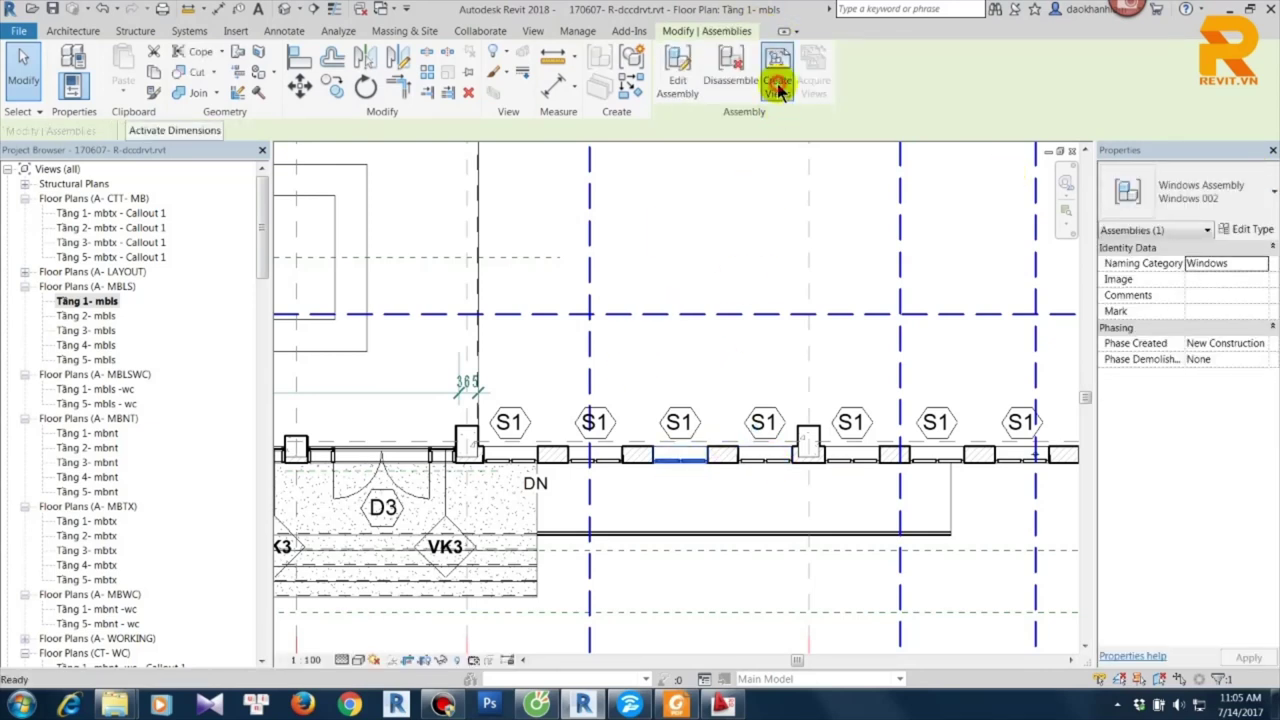
# Skip creating assembly views and start editing the Windows 002 assembly instead.
pyautogui.click(777, 80)
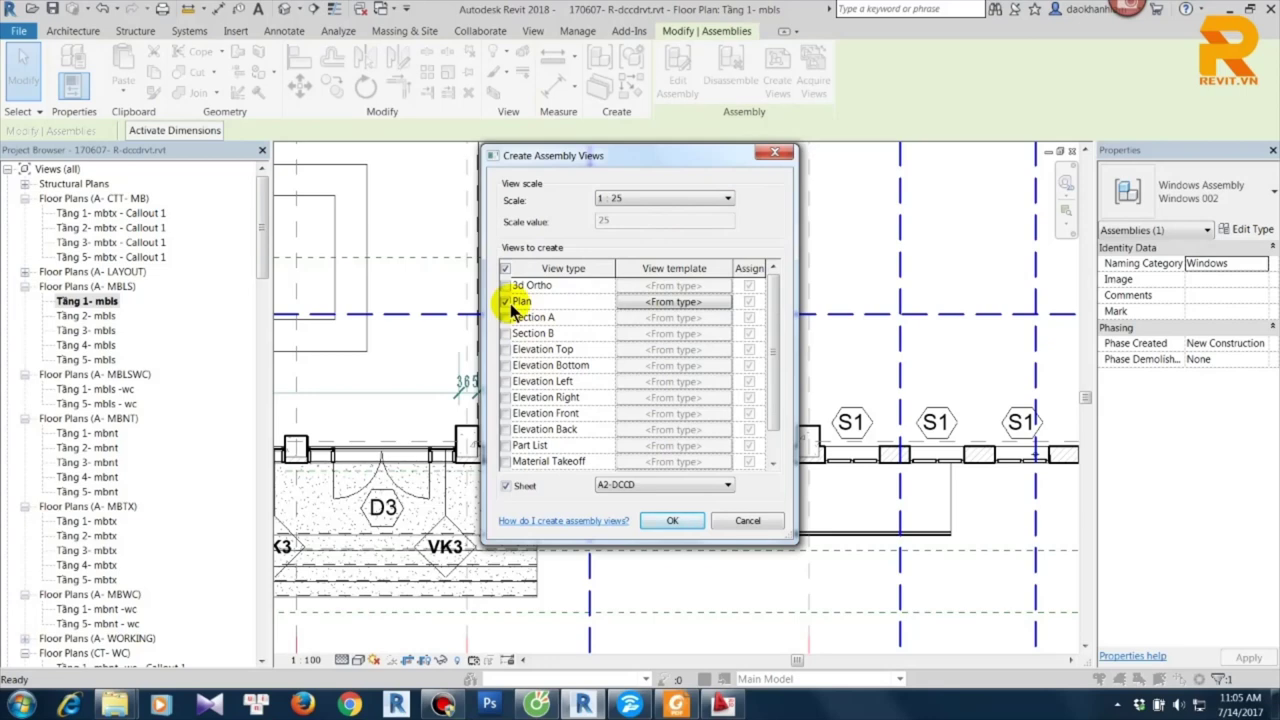
pyautogui.click(782, 158)
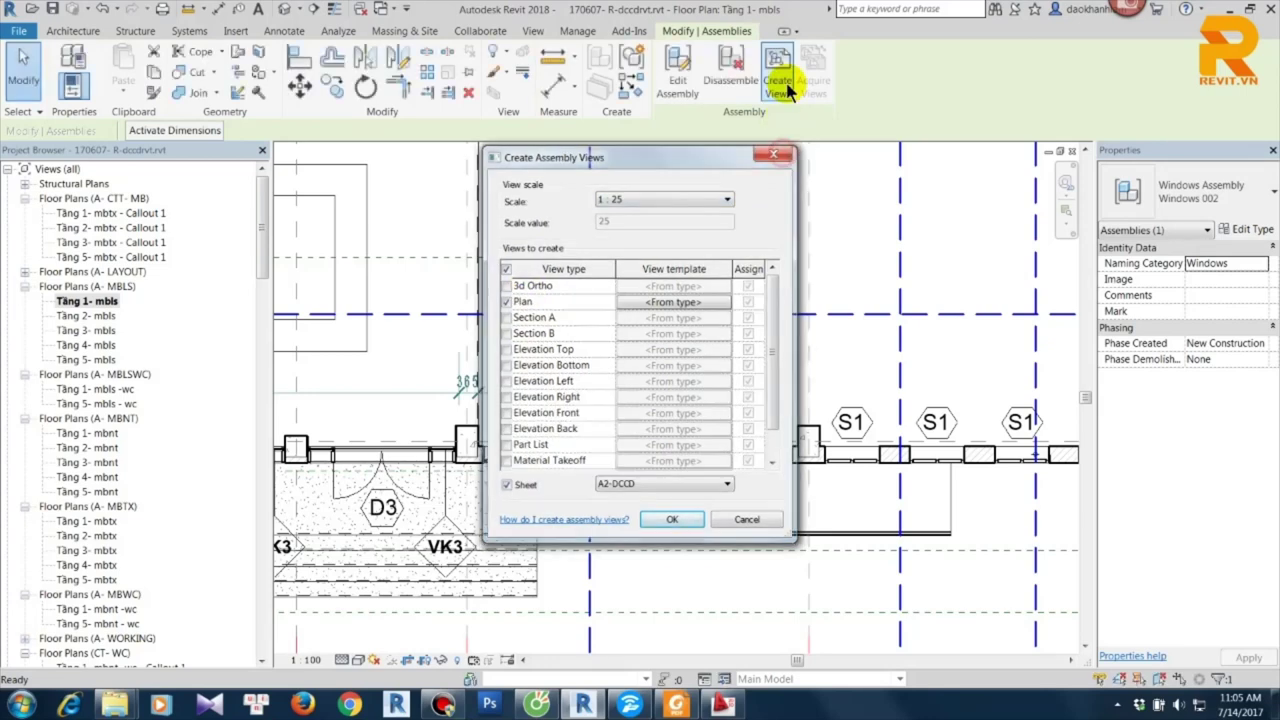
pyautogui.click(680, 82)
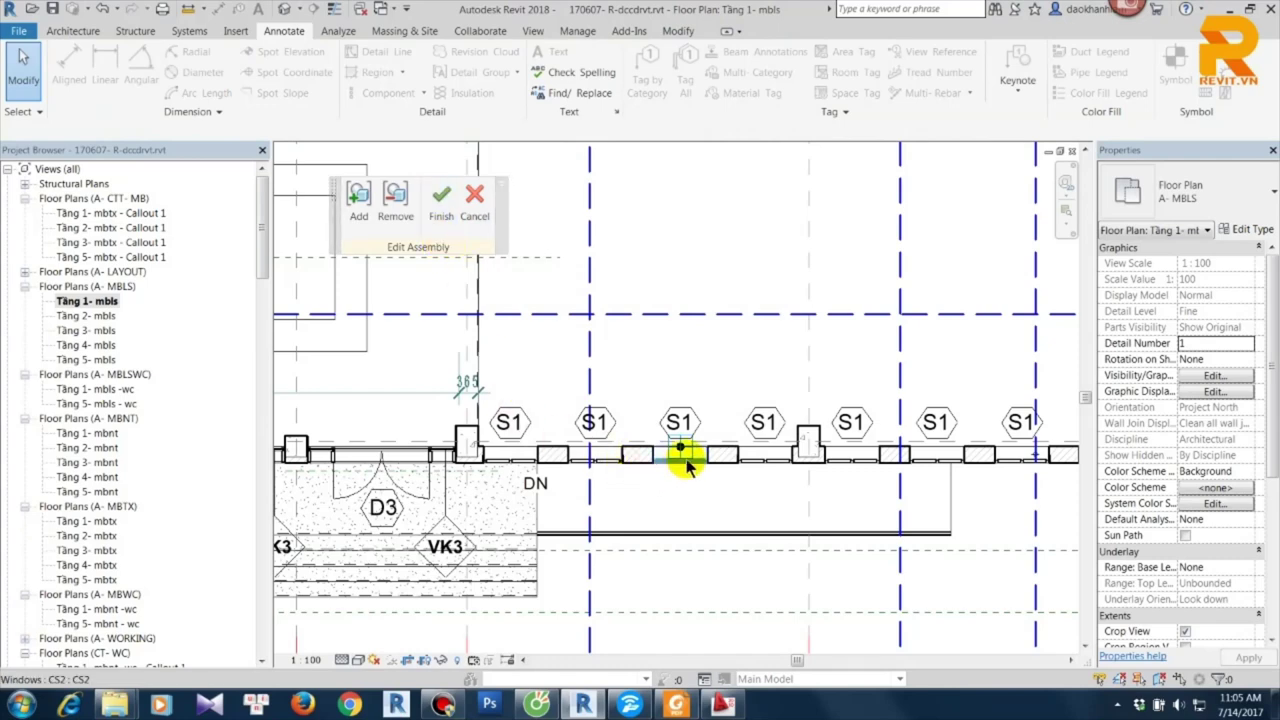
# Add the floor strip along the wall to Windows 002 and finish the assembly edit.
pyautogui.click(358, 203)
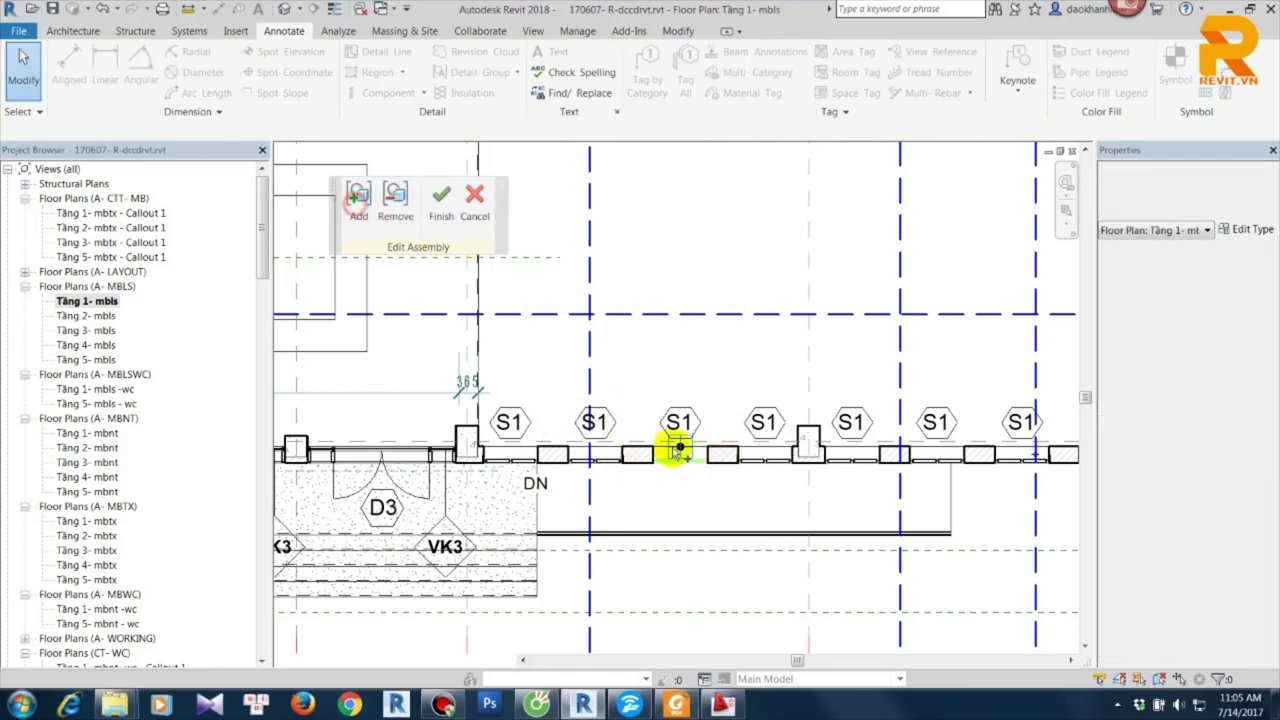
pyautogui.click(716, 462)
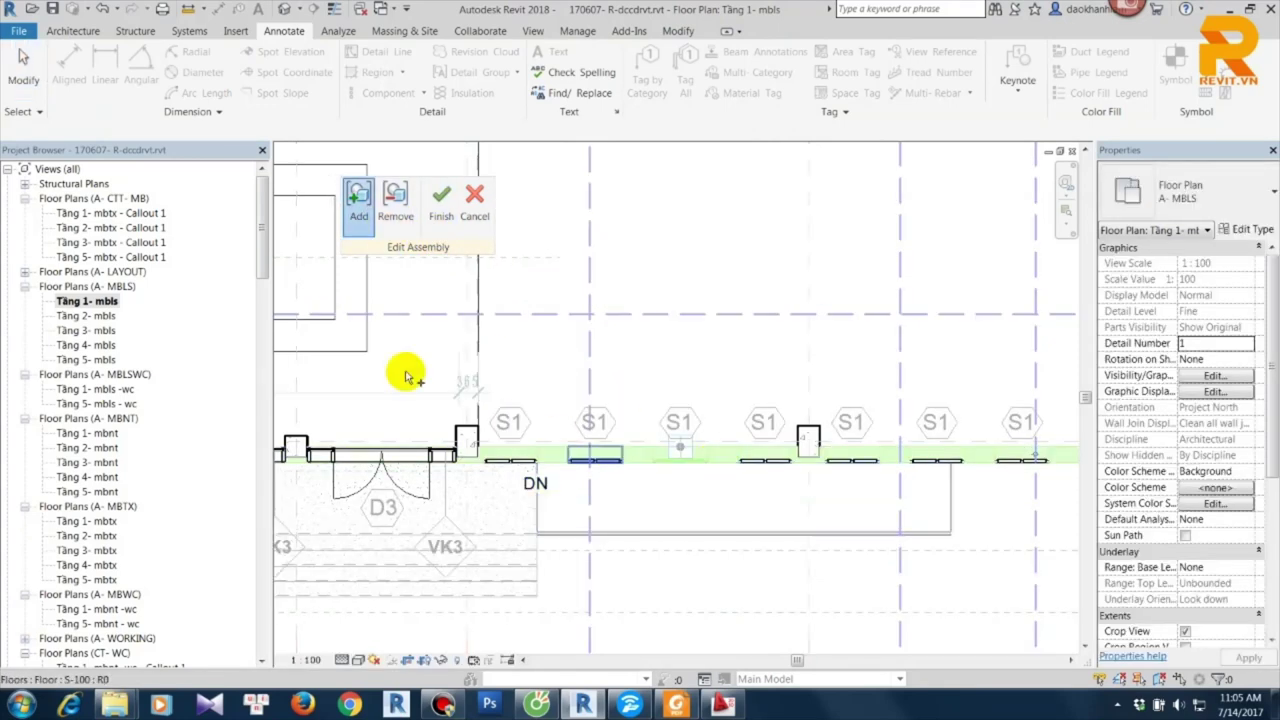
pyautogui.click(444, 197)
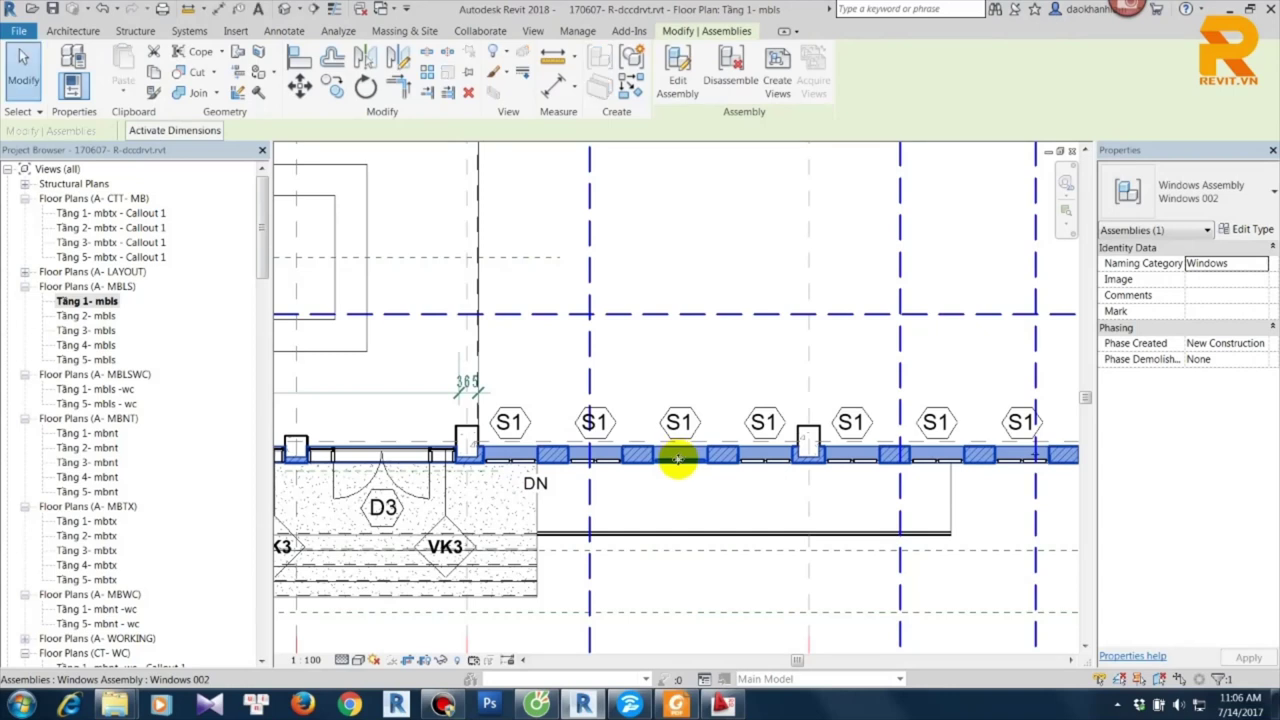
# Set up Windows 002 assembly views with Plan at 1:25 and sheet creation turned off.
pyautogui.click(776, 88)
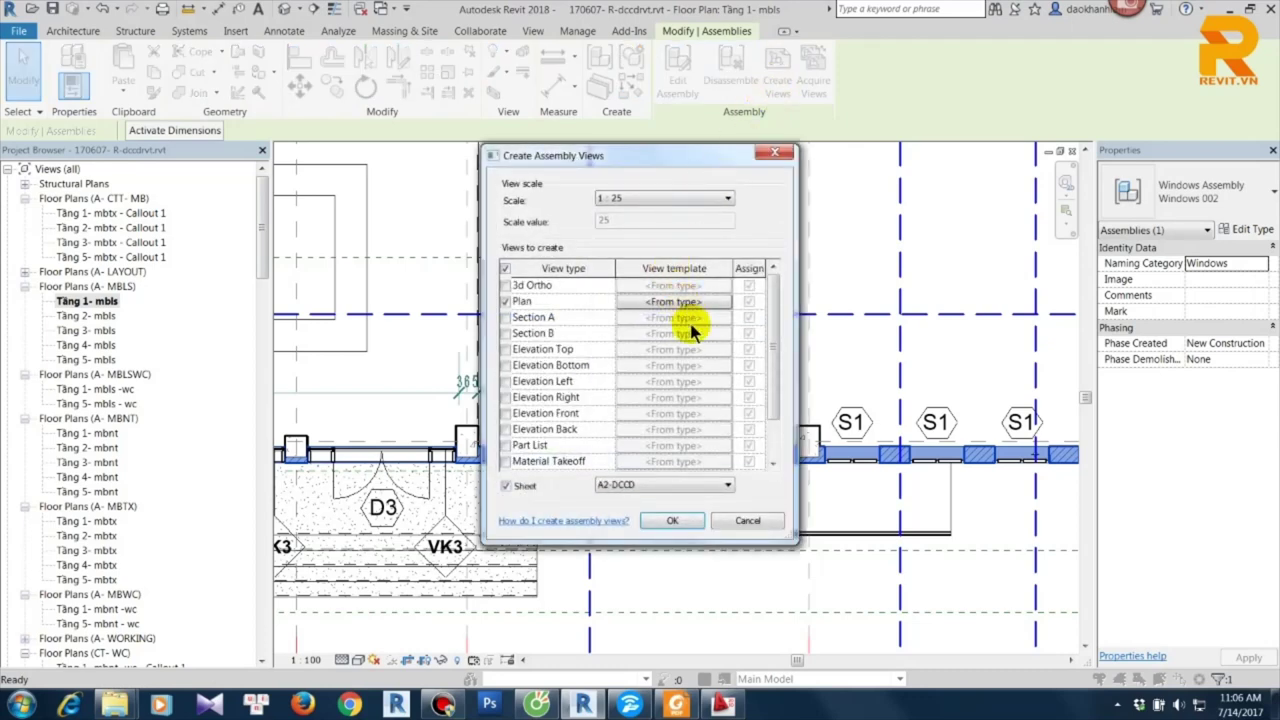
pyautogui.click(683, 482)
pyautogui.click(630, 541)
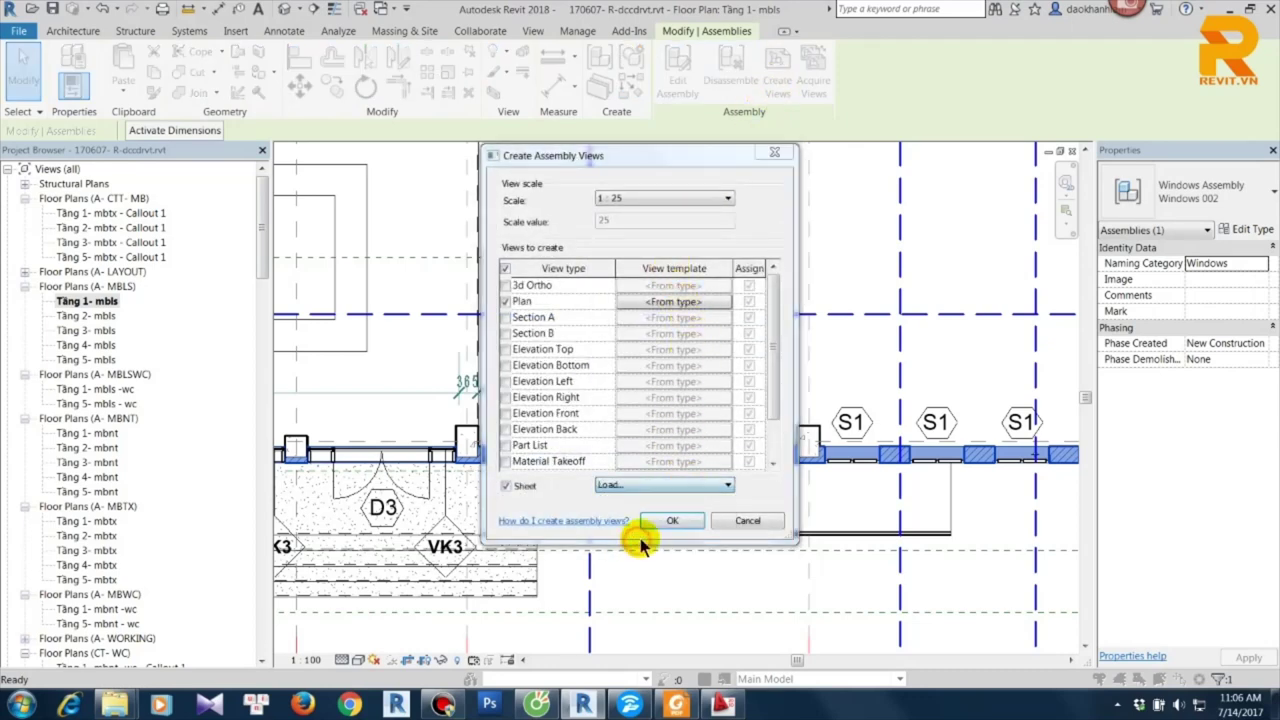
pyautogui.click(966, 660)
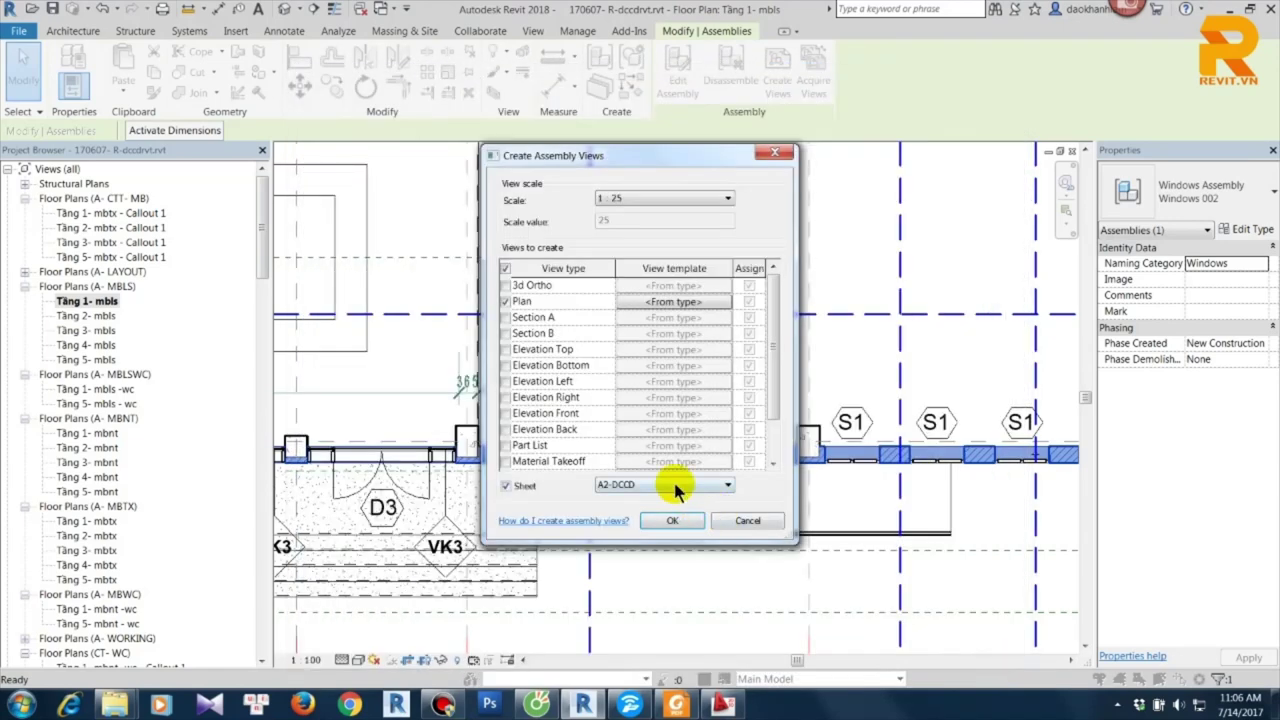
pyautogui.click(507, 486)
# Create the 1:25 Plan Detail 1 view and select the assembly in it without editing.
pyautogui.click(663, 522)
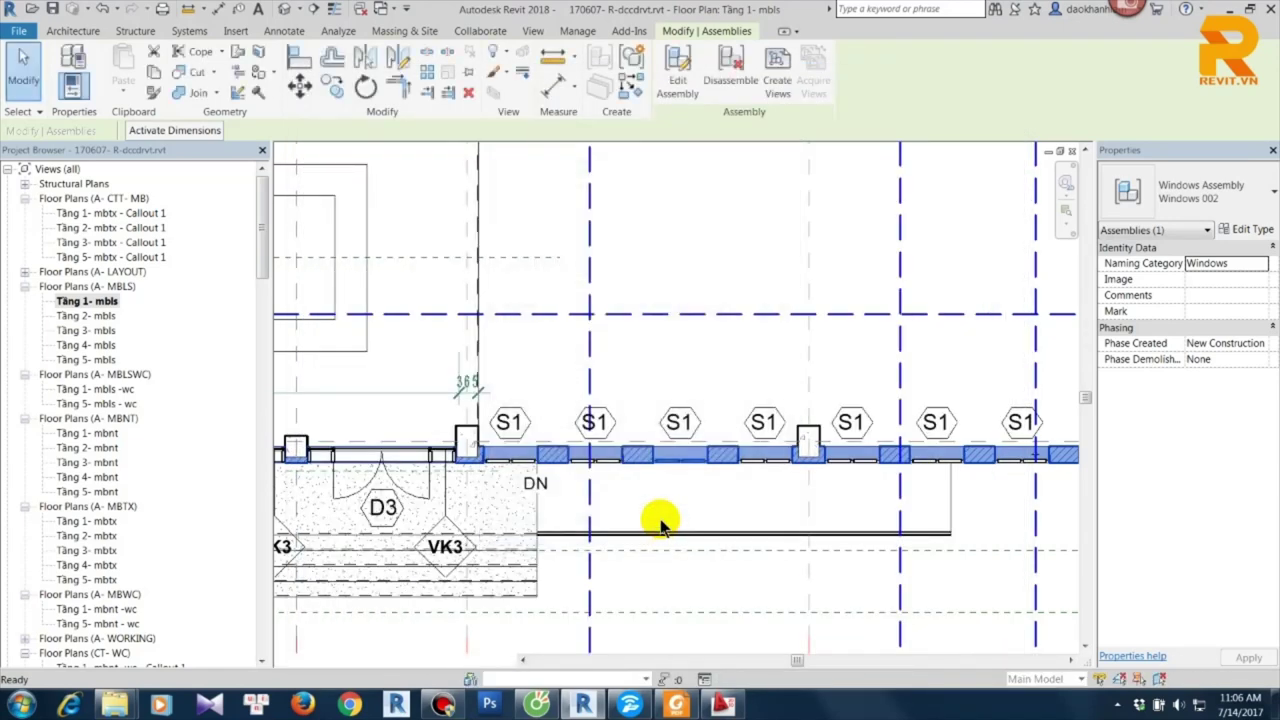
pyautogui.scroll(2, 890, 405)
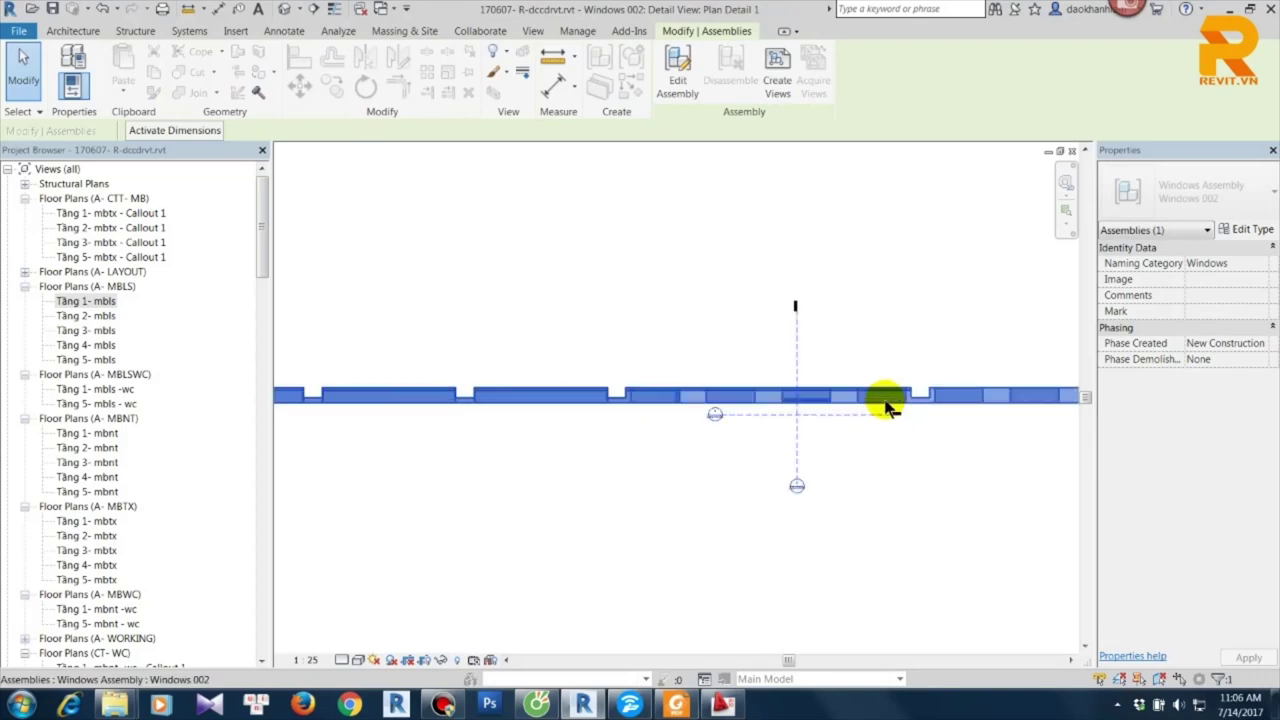
pyautogui.scroll(3, 860, 430)
pyautogui.press('Escape')
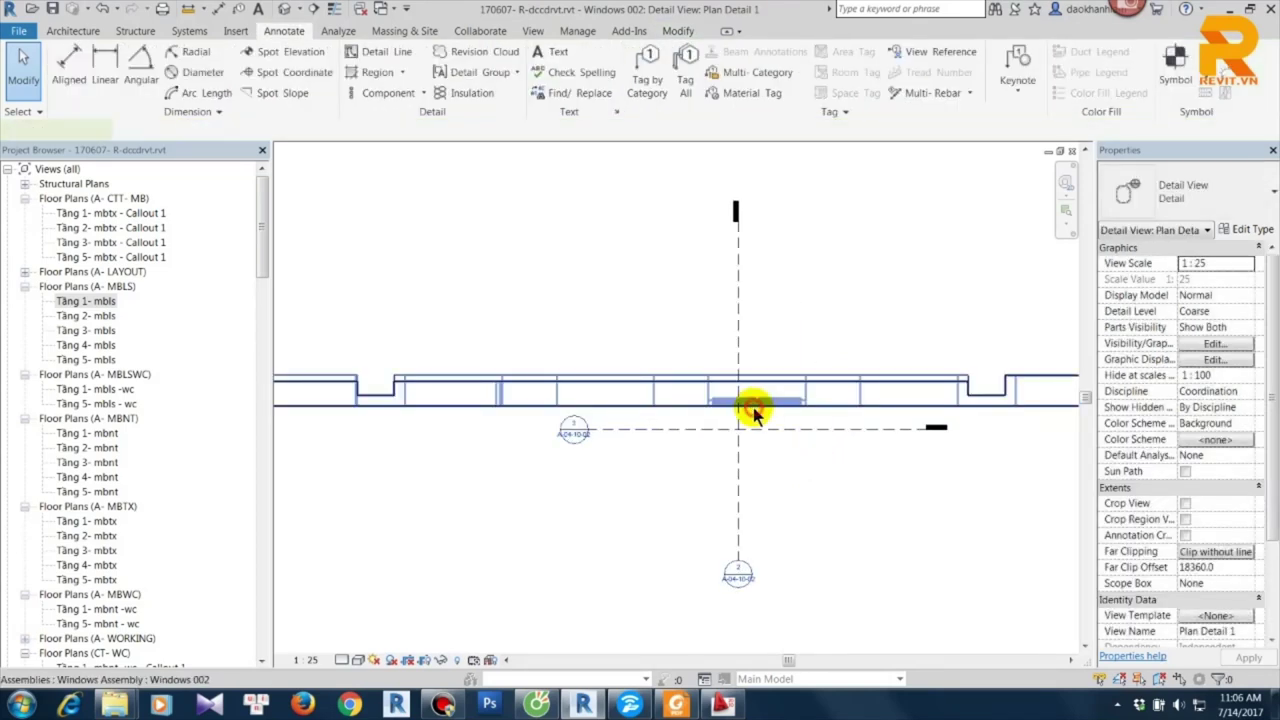
pyautogui.click(755, 412)
pyautogui.scroll(-2, 540, 457)
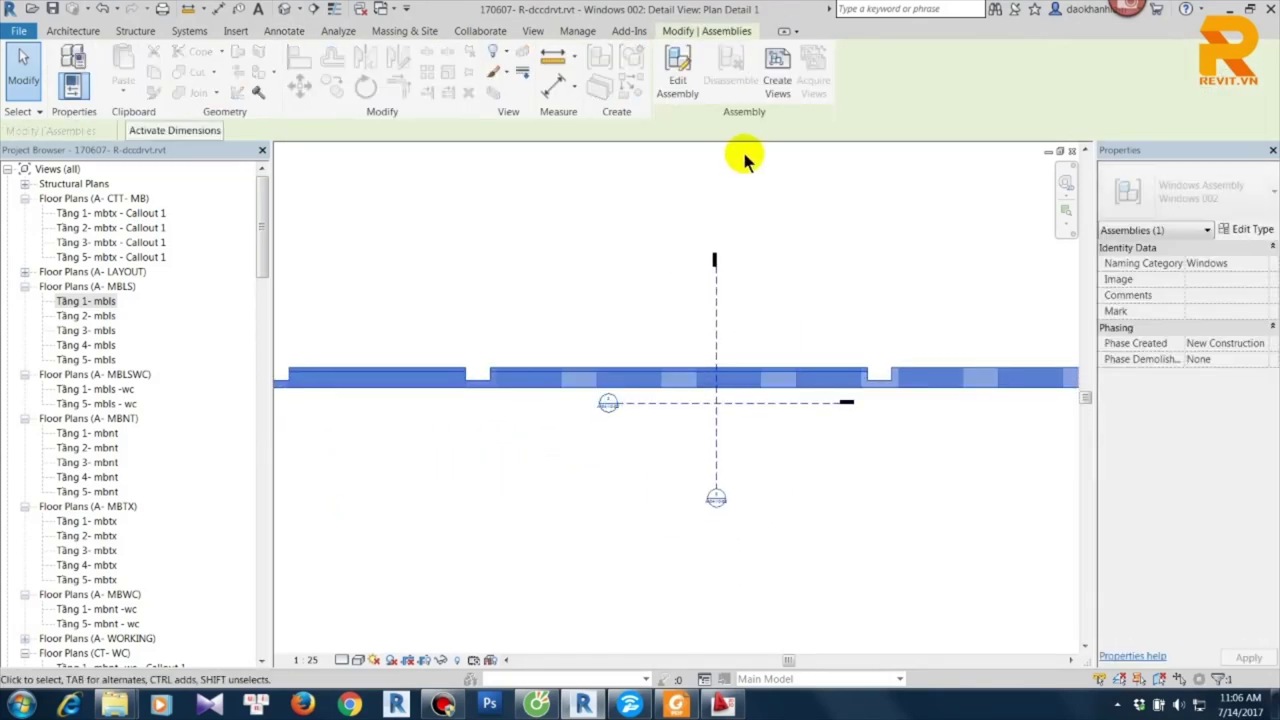
pyautogui.click(677, 70)
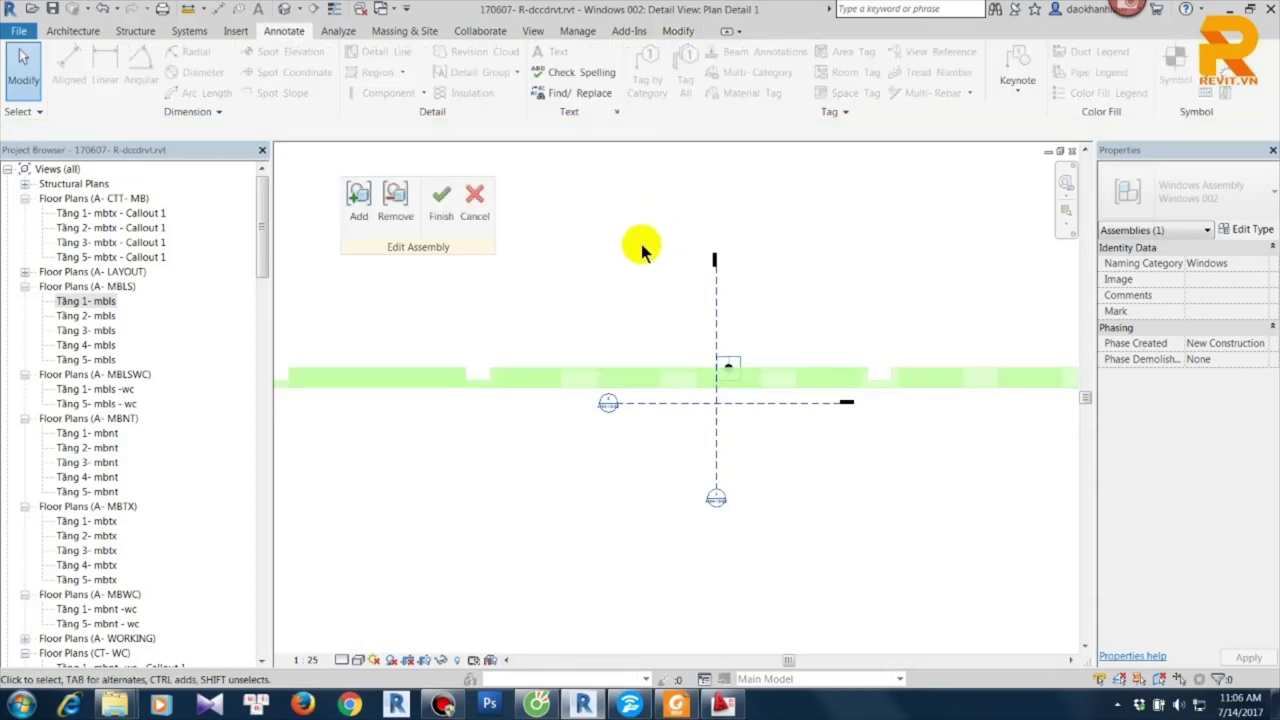
pyautogui.click(476, 196)
# Browse the Project Browser groups down to Assemblies and the Plan Detail 1 view entry.
pyautogui.moveTo(263, 250); pyautogui.dragTo(263, 640)
pyautogui.click(43, 514)
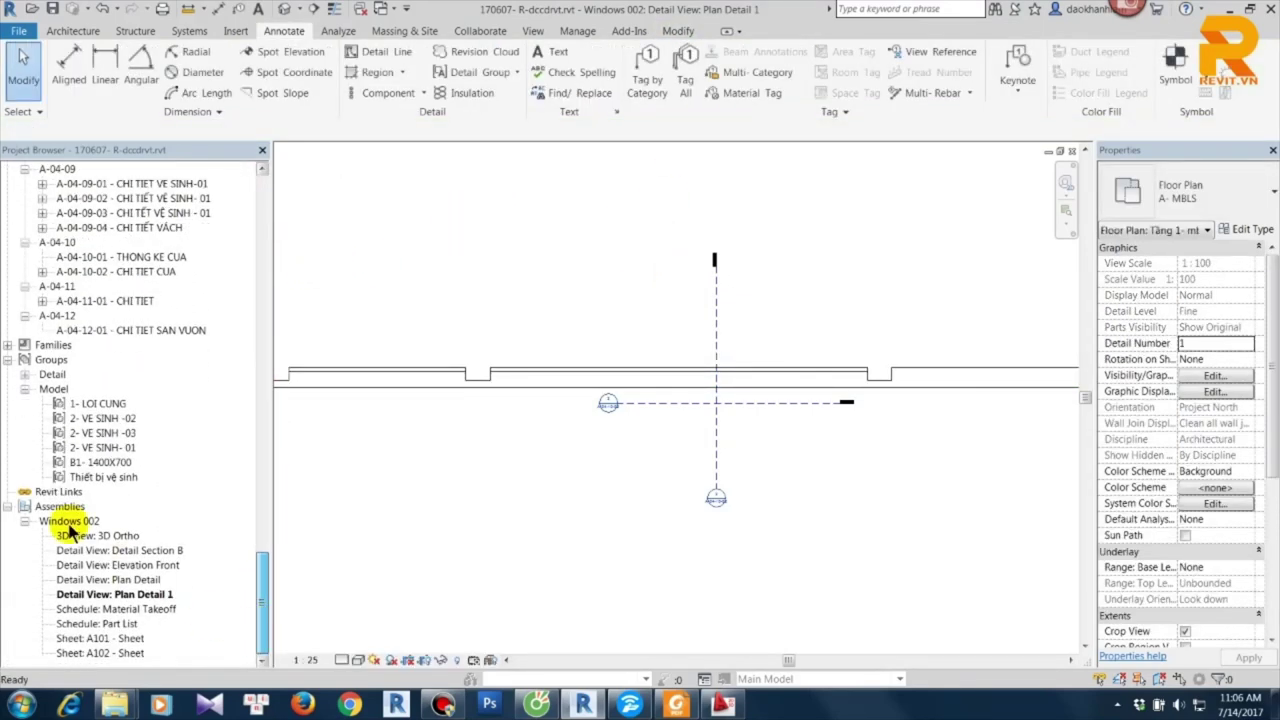
pyautogui.click(112, 478)
pyautogui.click(105, 404)
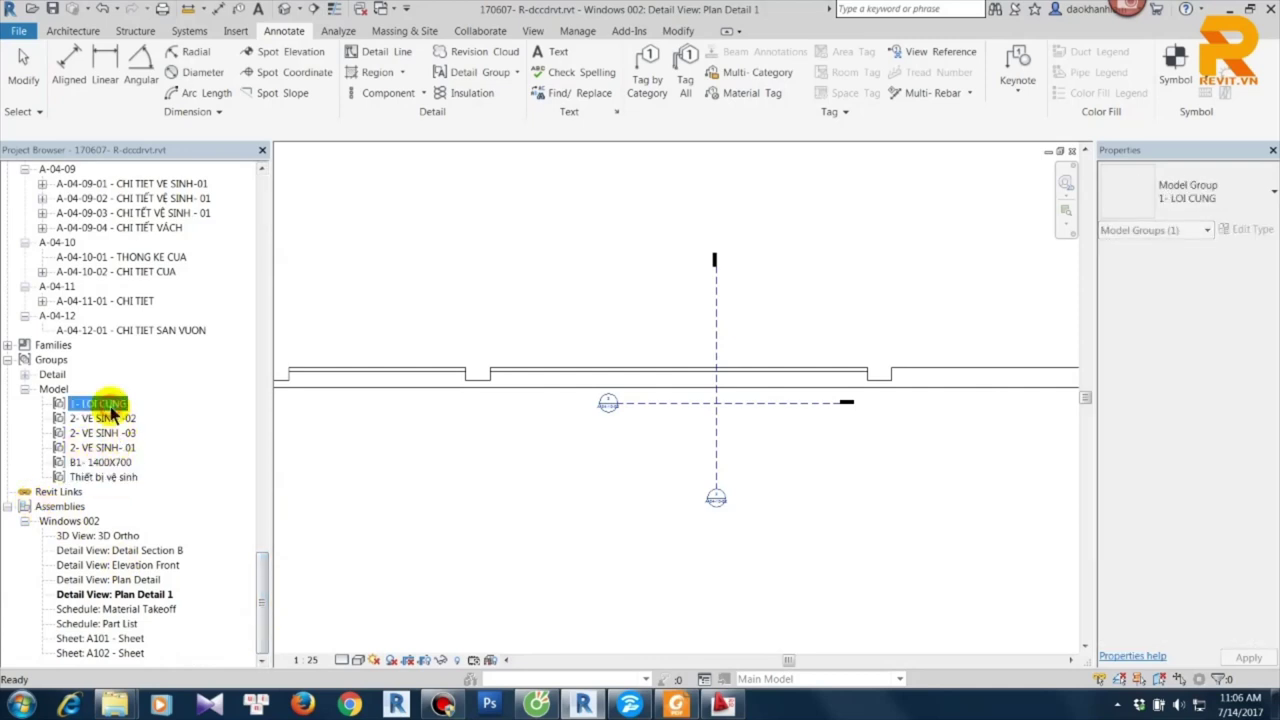
pyautogui.click(25, 374)
pyautogui.click(25, 374)
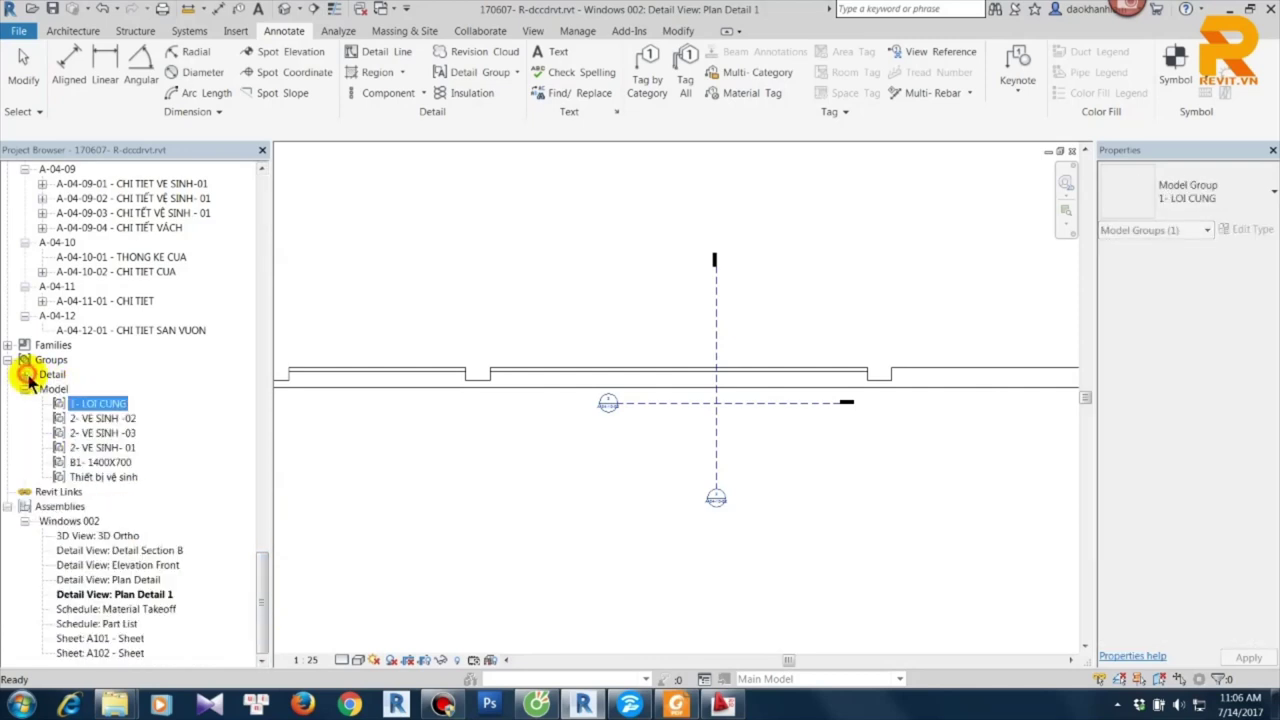
pyautogui.click(66, 510)
pyautogui.click(671, 531)
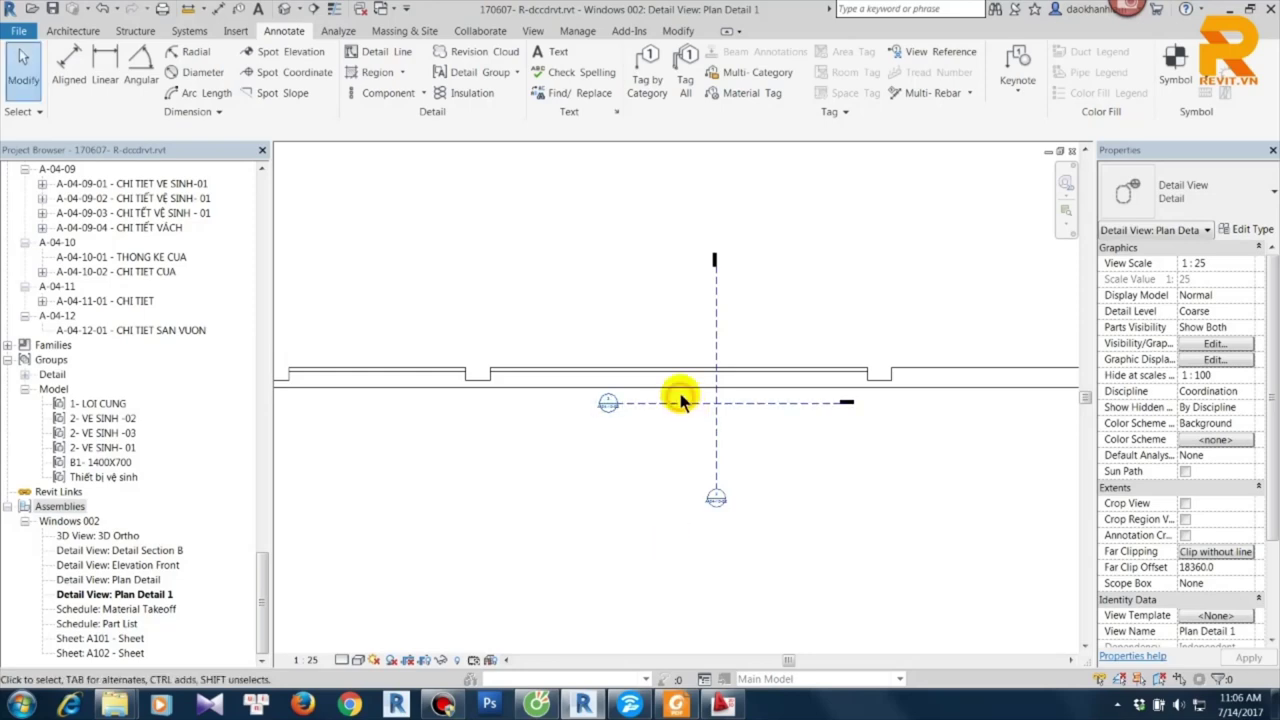
pyautogui.click(690, 390)
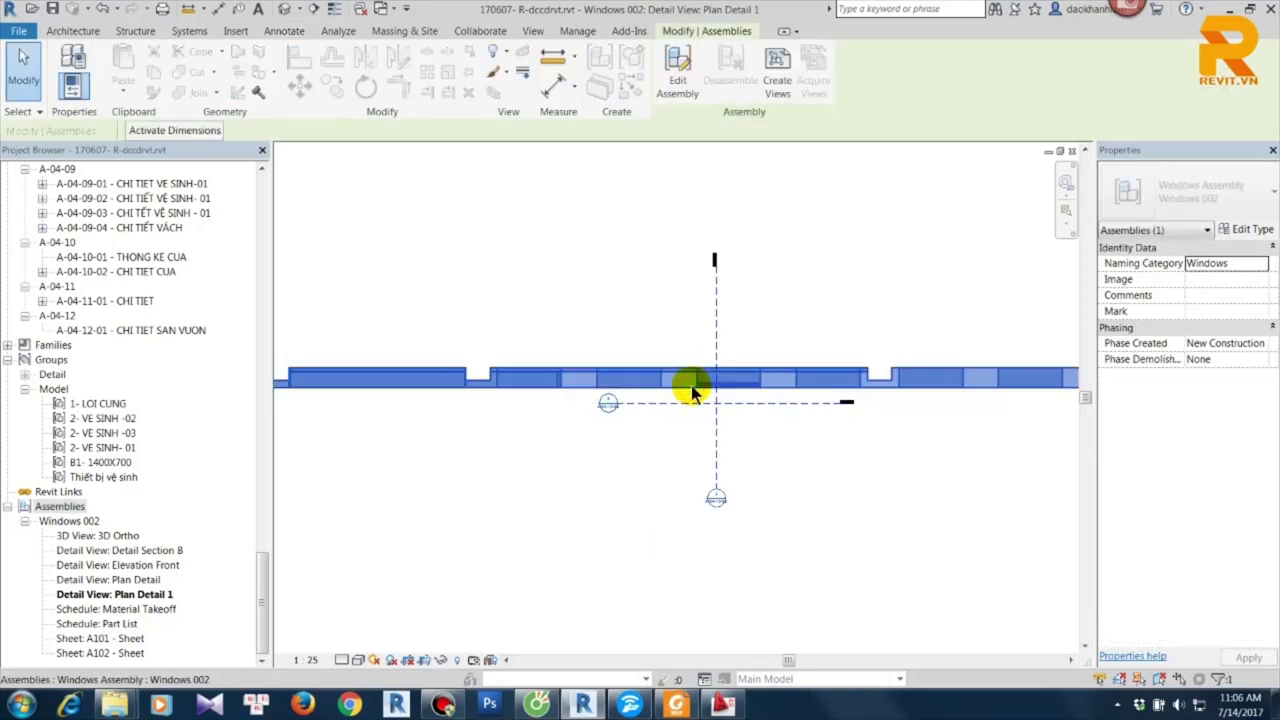
pyautogui.click(777, 434)
pyautogui.click(133, 595)
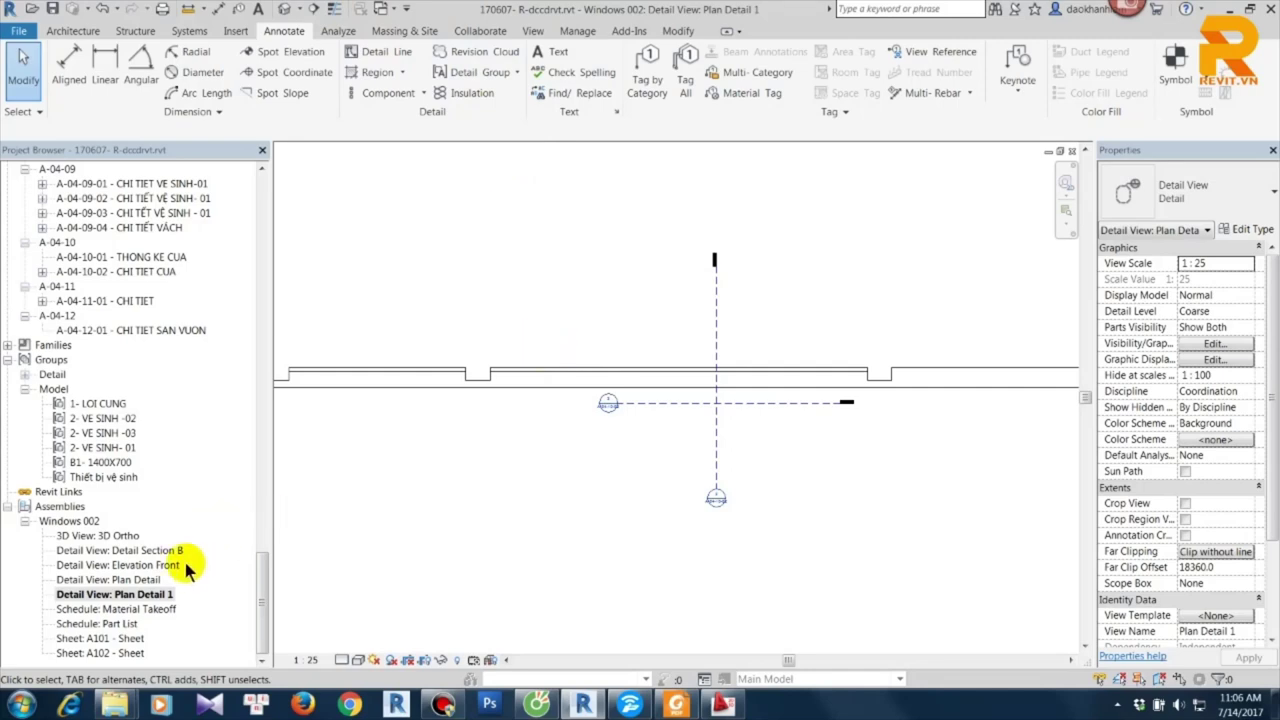
pyautogui.moveTo(260, 585)
pyautogui.mouseDown()
pyautogui.moveTo(306, 214)
pyautogui.moveTo(249, 214)
pyautogui.mouseUp()
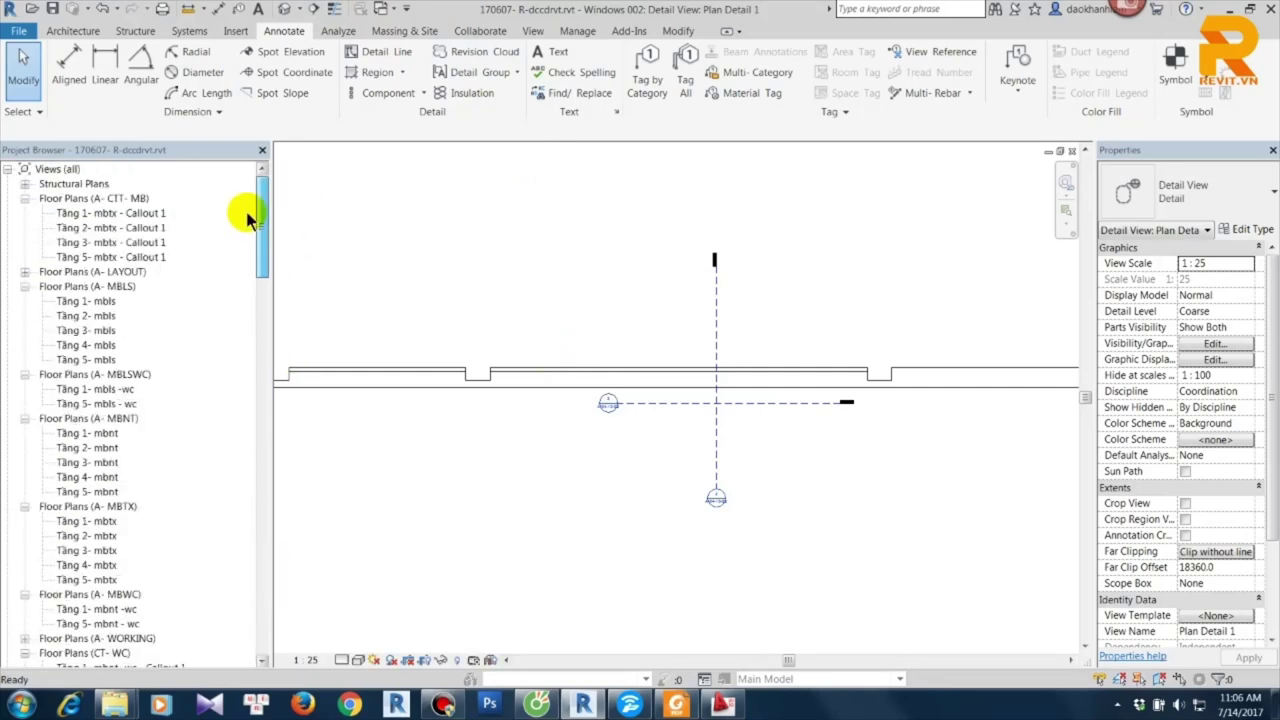
# Open floor plan Tầng 1 - mbls and select the Windows 002 assembly in the wall.
pyautogui.click(80, 301)
pyautogui.doubleClick(80, 301)
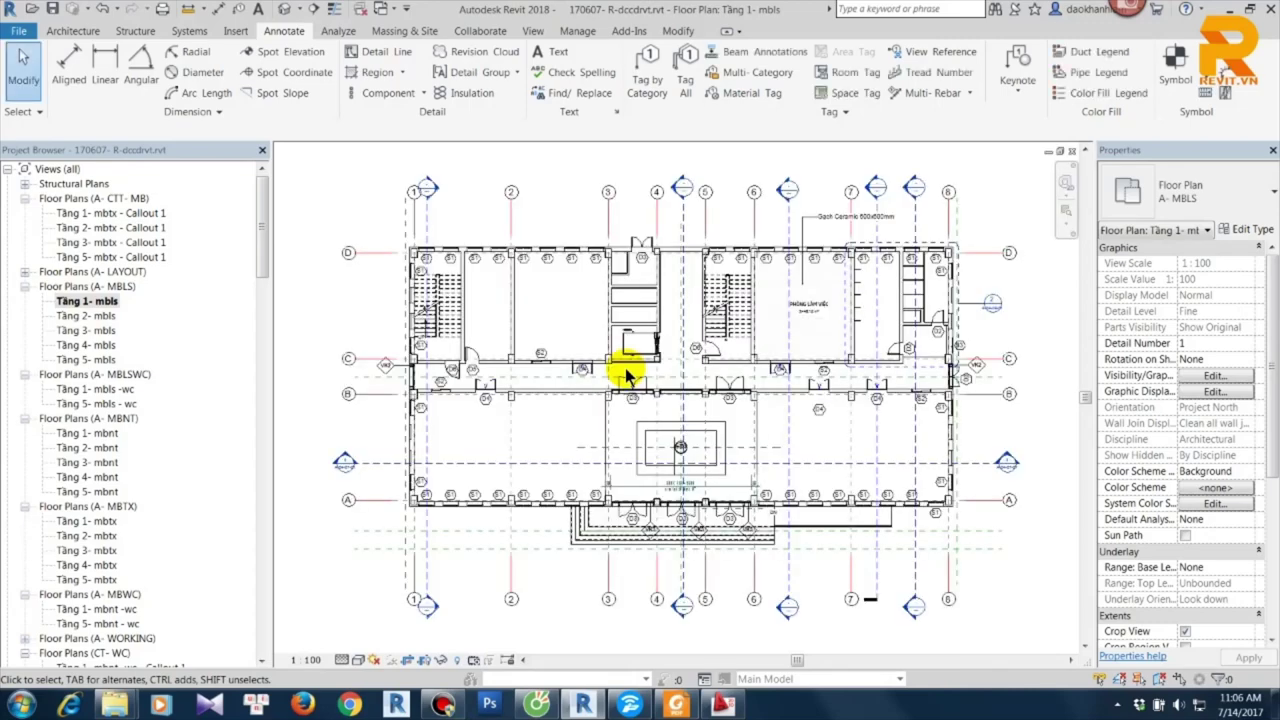
pyautogui.scroll(3, 891, 514)
pyautogui.scroll(3, 957, 480)
pyautogui.moveTo(957, 480); pyautogui.dragTo(614, 471, button='middle')
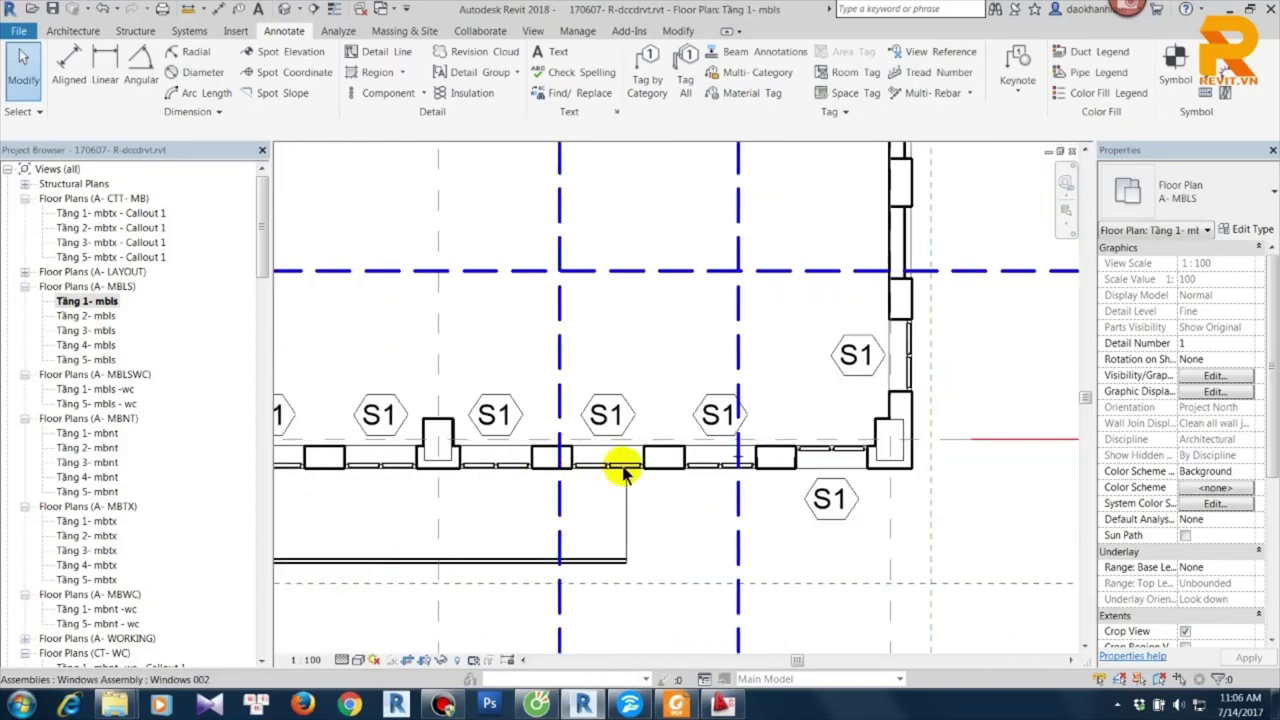
pyautogui.click(614, 471)
pyautogui.scroll(-2, 620, 466)
pyautogui.moveTo(707, 504)
pyautogui.mouseDown(button='middle')
pyautogui.moveTo(666, 443)
pyautogui.moveTo(820, 234)
pyautogui.mouseUp(button='middle')
pyautogui.scroll(1, 449, 443)
pyautogui.scroll(1, 636, 394)
pyautogui.scroll(-2, 636, 394)
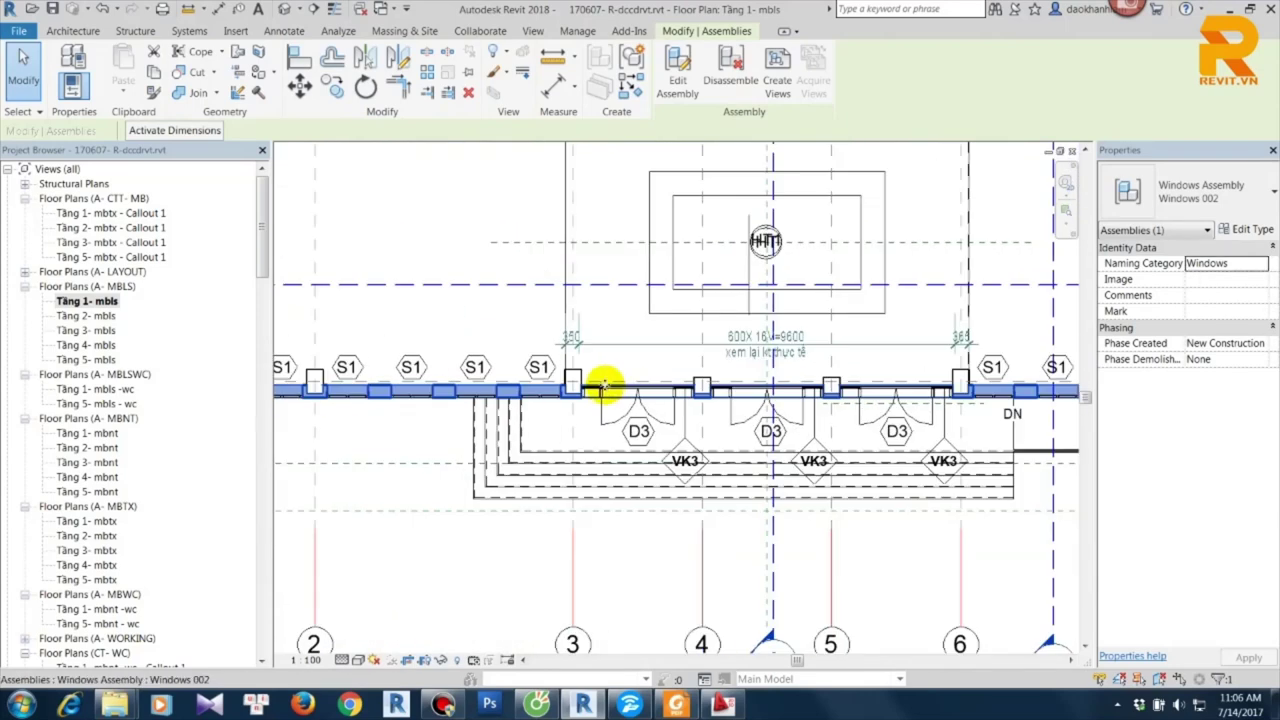
pyautogui.moveTo(751, 437); pyautogui.dragTo(450, 430, button='middle')
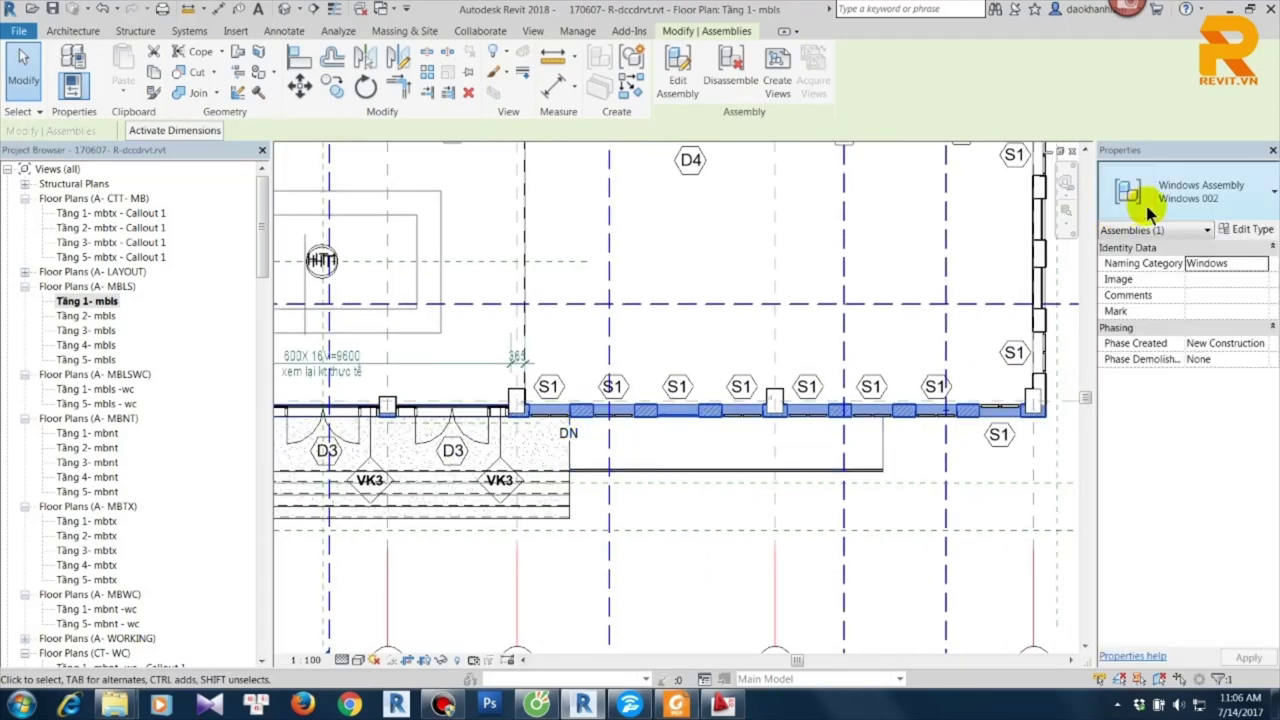
pyautogui.click(1190, 191)
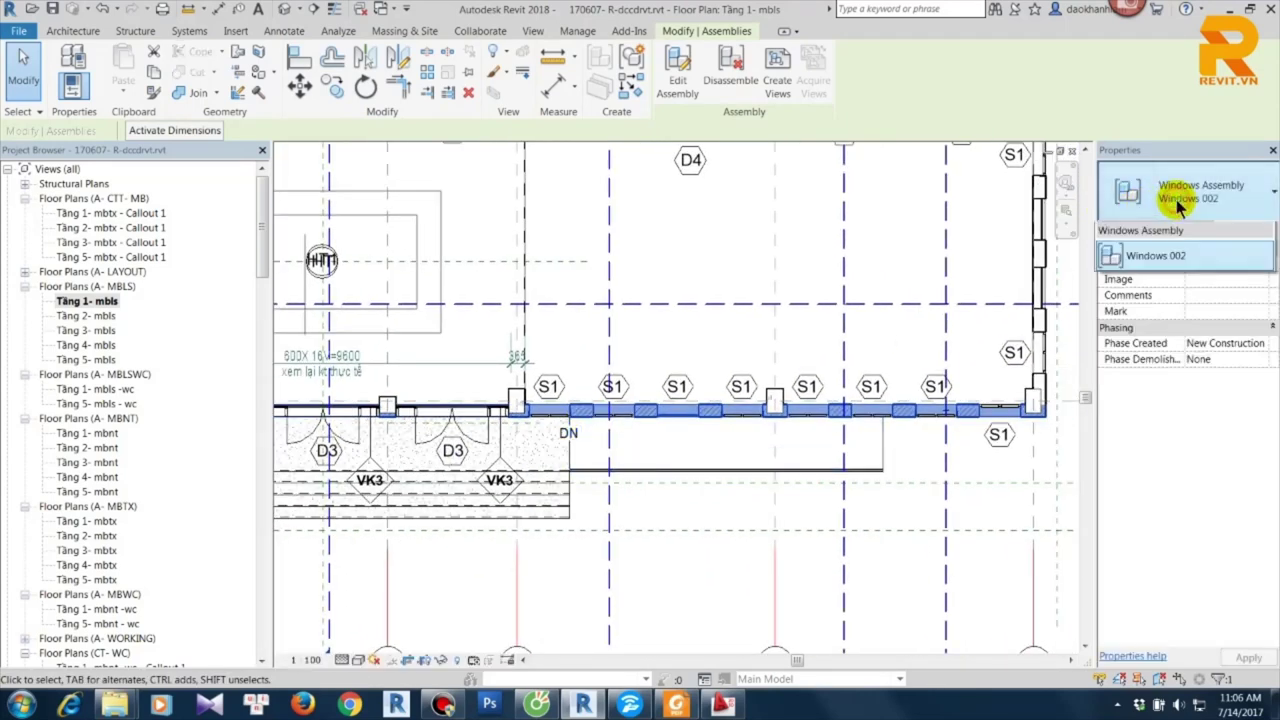
# Disassemble Windows 002, deleting its Plan Detail, Detail Section B and Elevation Front views.
pyautogui.click(745, 68)
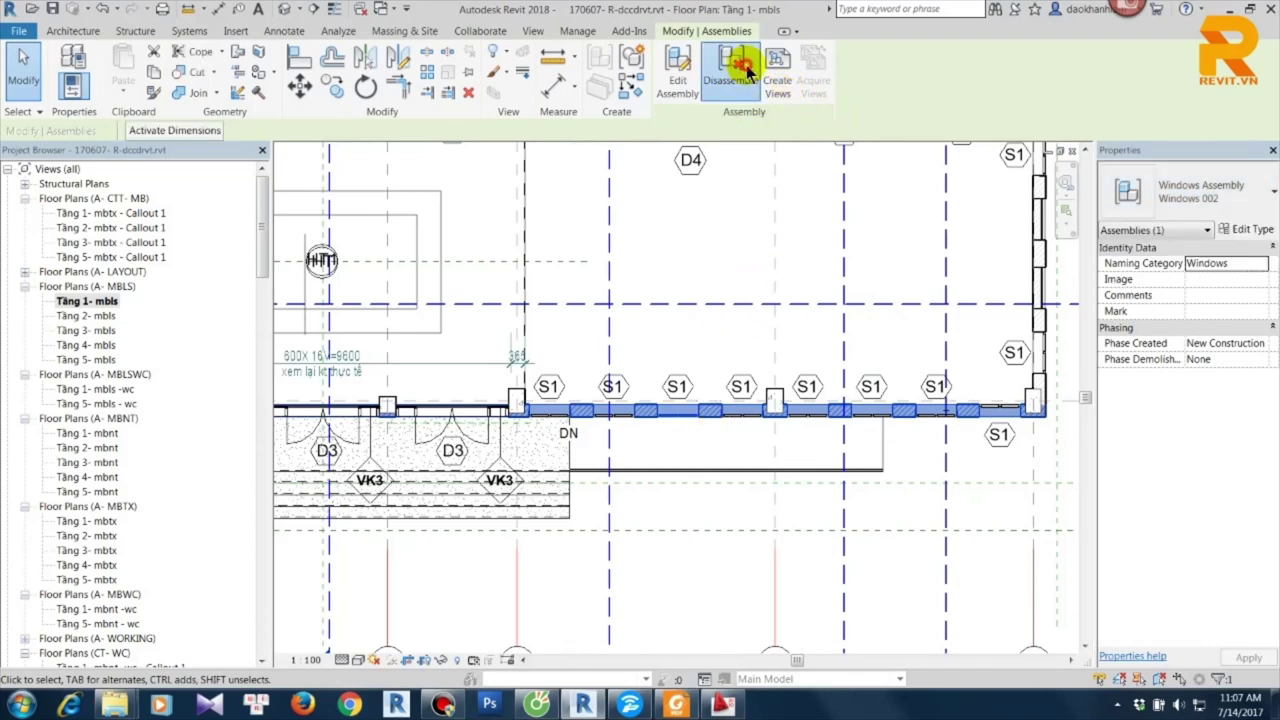
pyautogui.click(1015, 667)
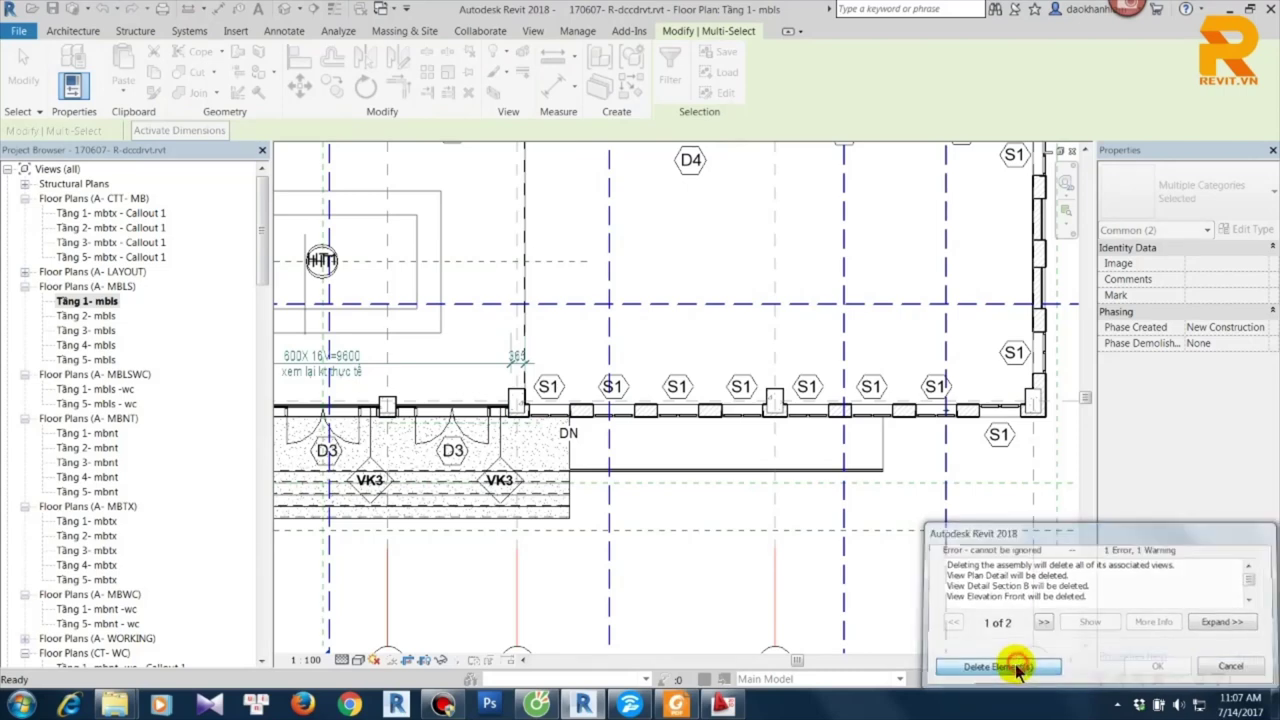
pyautogui.scroll(3, 851, 457)
pyautogui.moveTo(851, 457); pyautogui.dragTo(809, 471, button='middle')
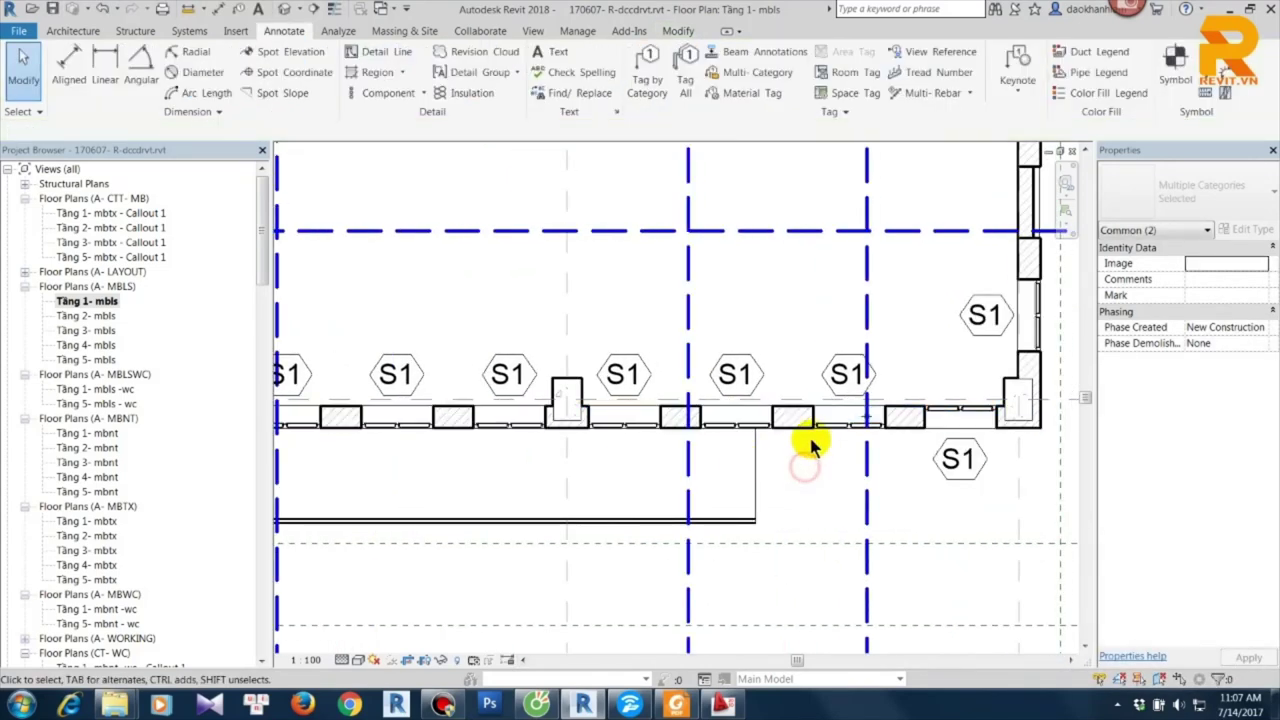
# Create an assembly from the CS2 front-wall window, keeping the type name Windows 003.
pyautogui.click(752, 427)
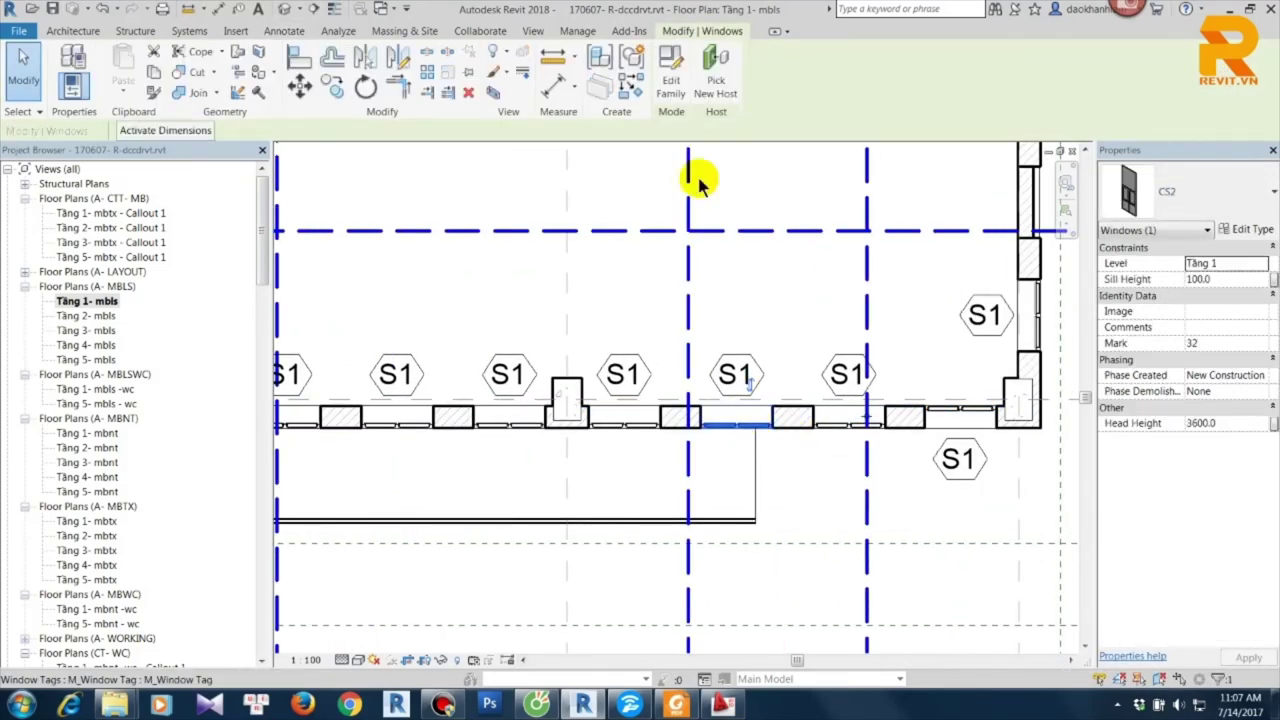
pyautogui.click(600, 57)
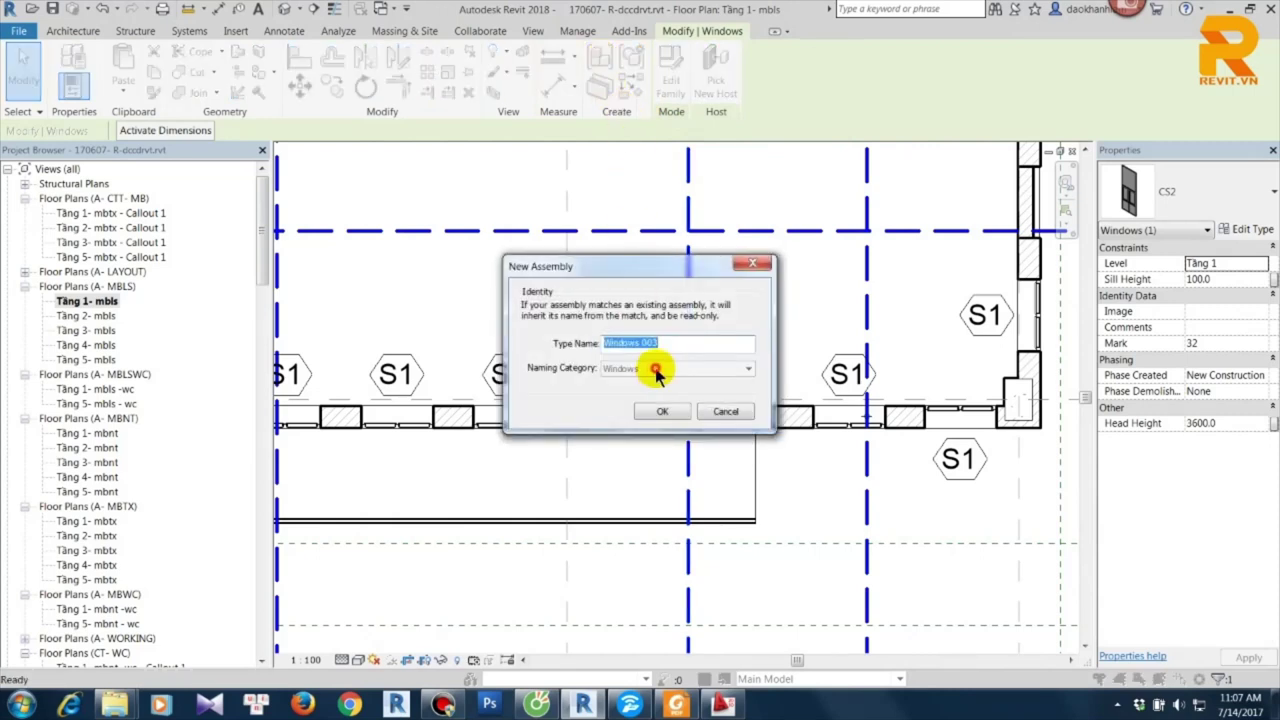
pyautogui.click(728, 412)
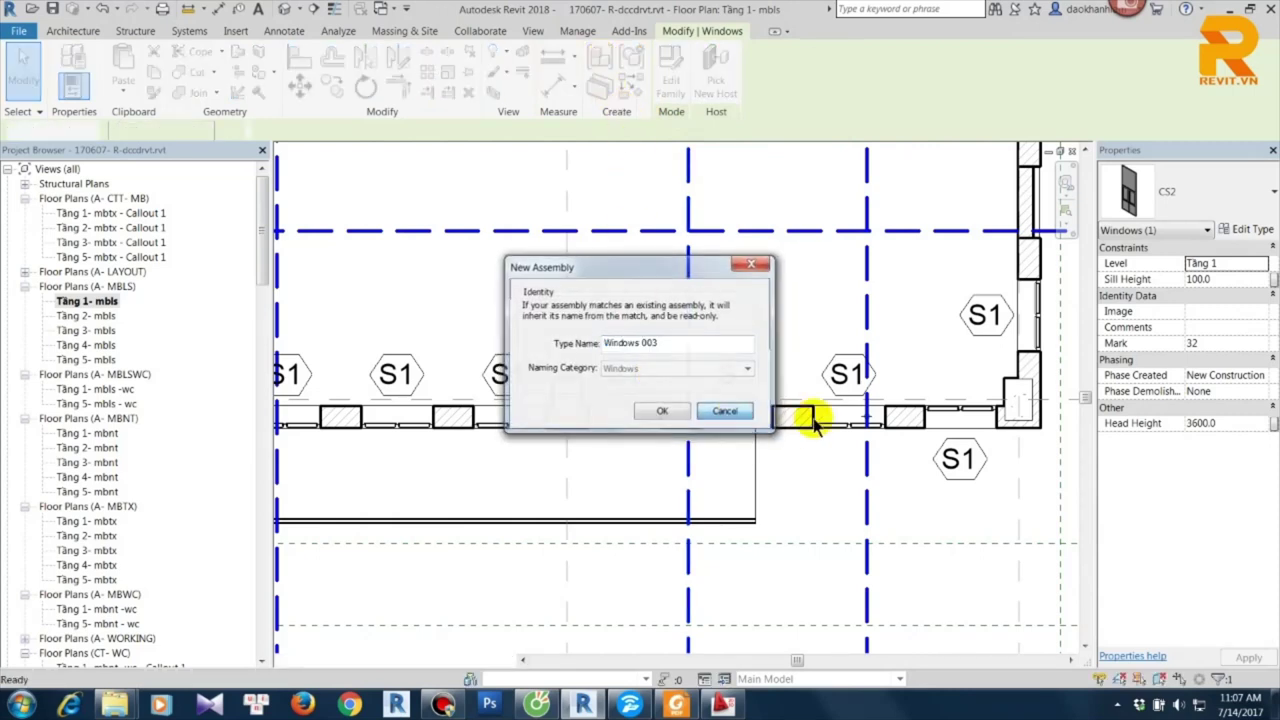
pyautogui.click(787, 430)
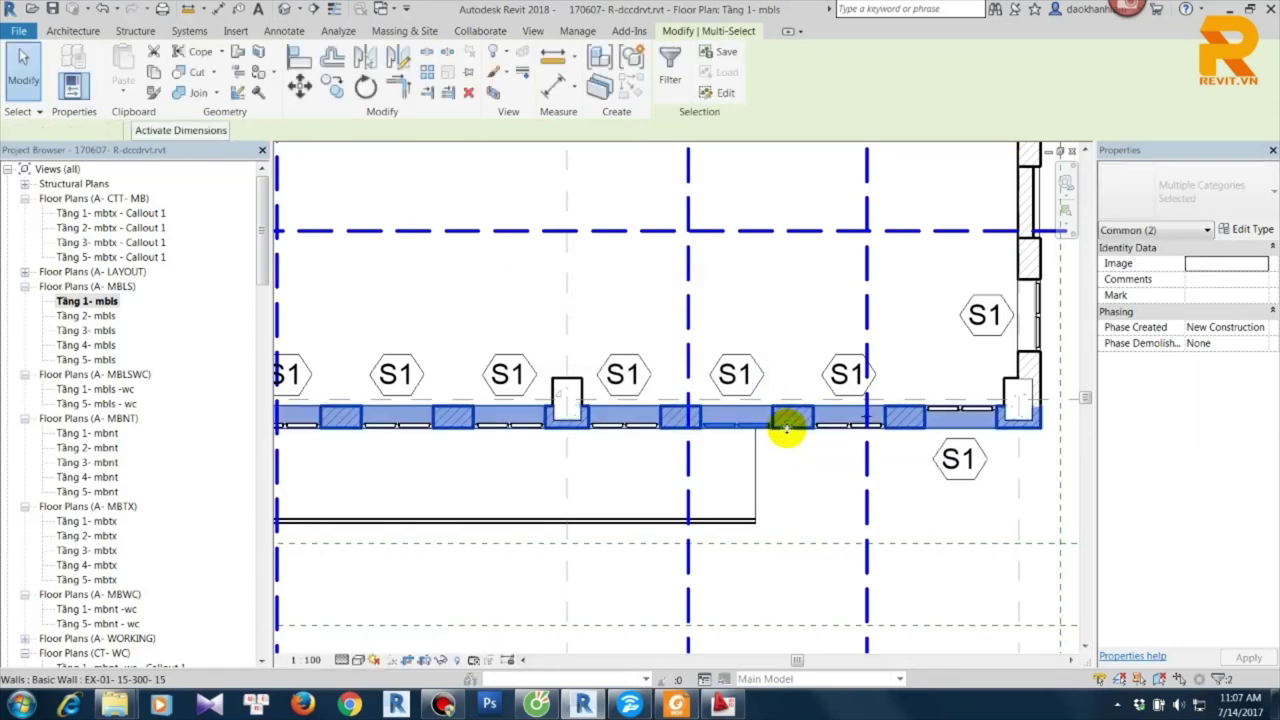
pyautogui.click(757, 435)
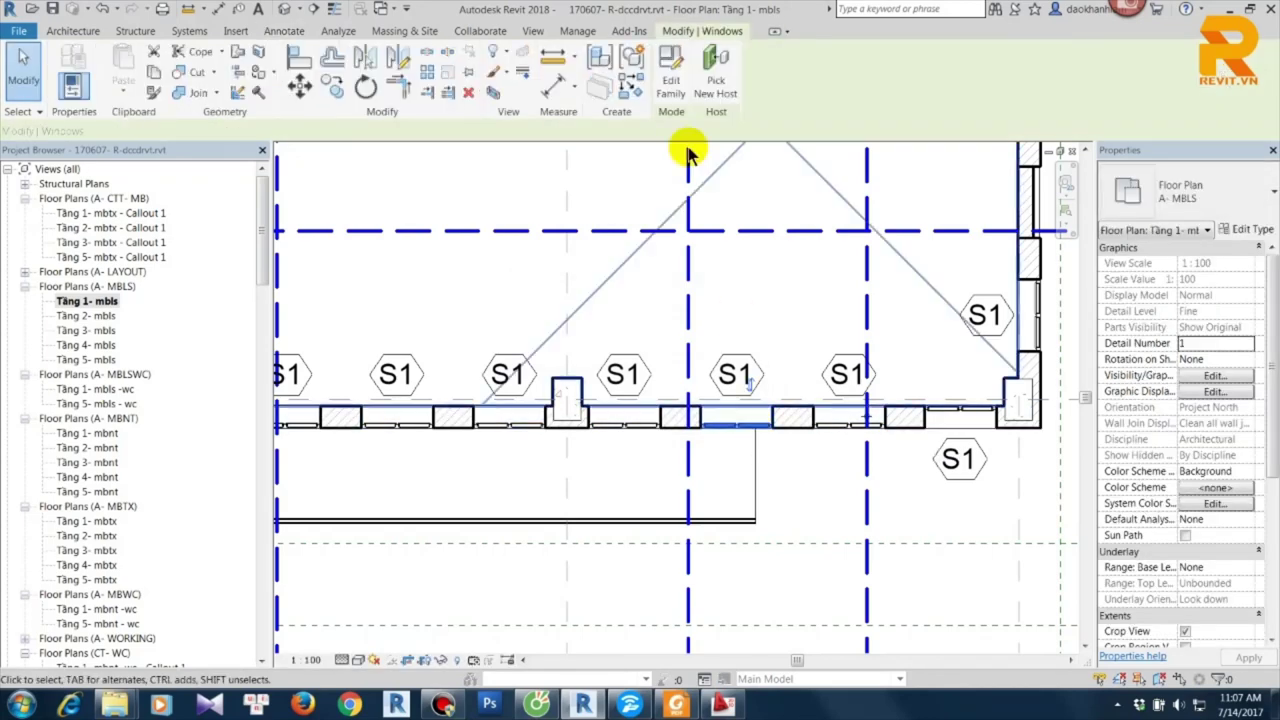
pyautogui.click(600, 57)
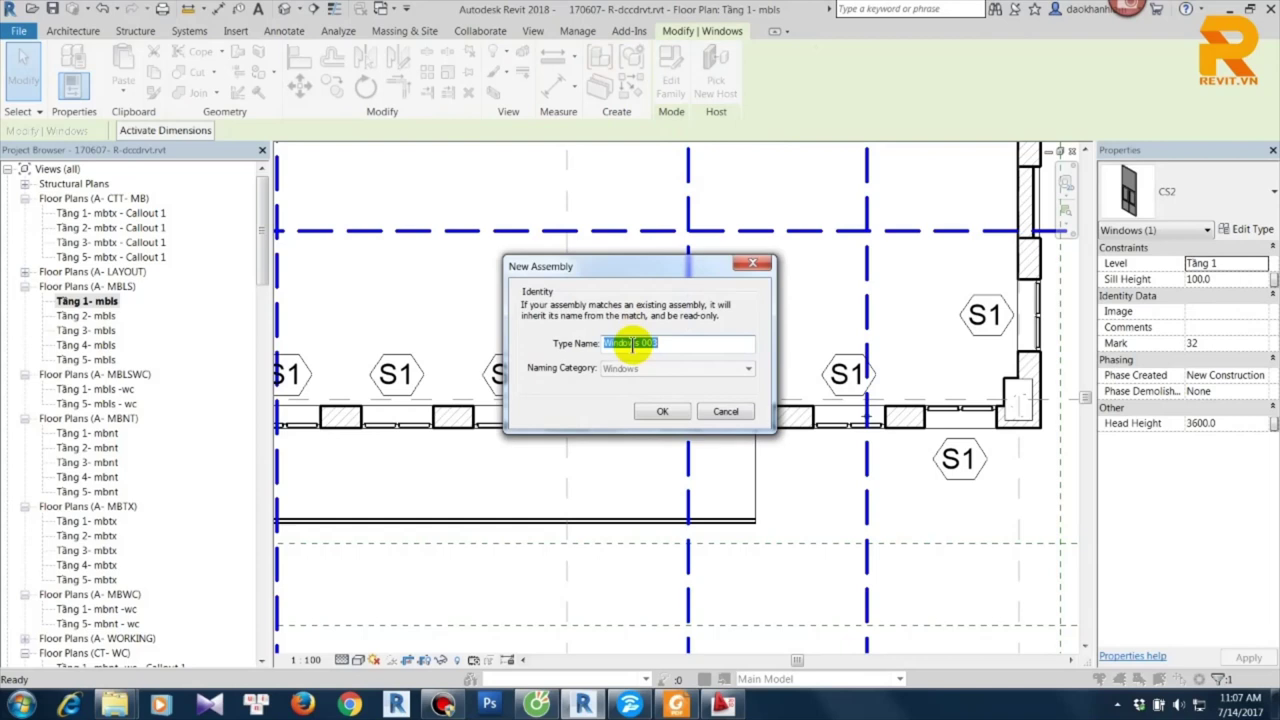
pyautogui.click(662, 410)
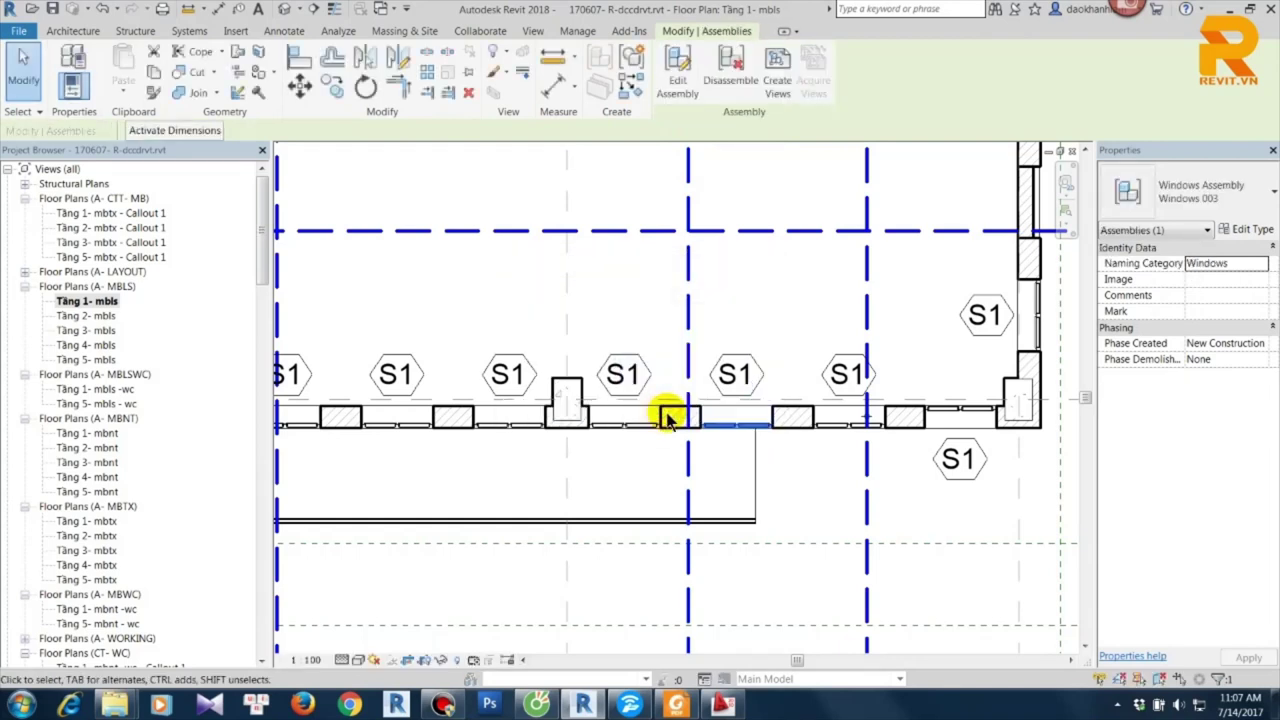
pyautogui.click(680, 80)
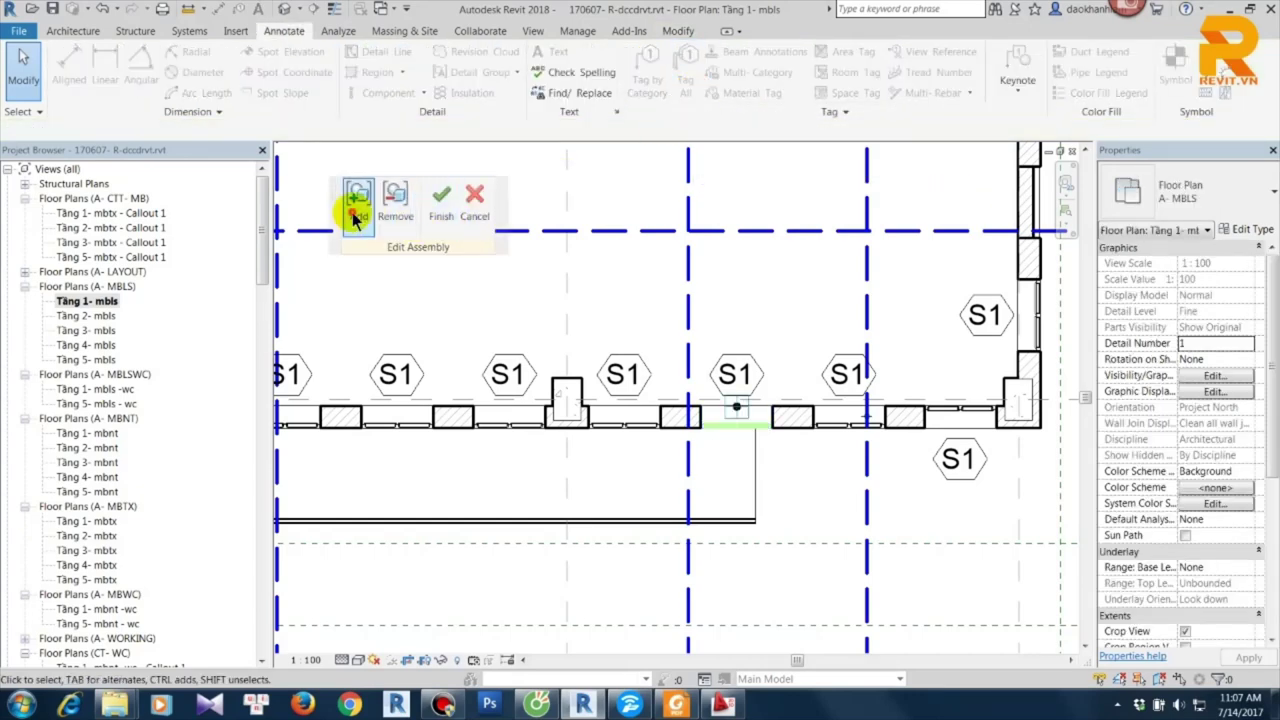
pyautogui.click(358, 200)
pyautogui.click(698, 428)
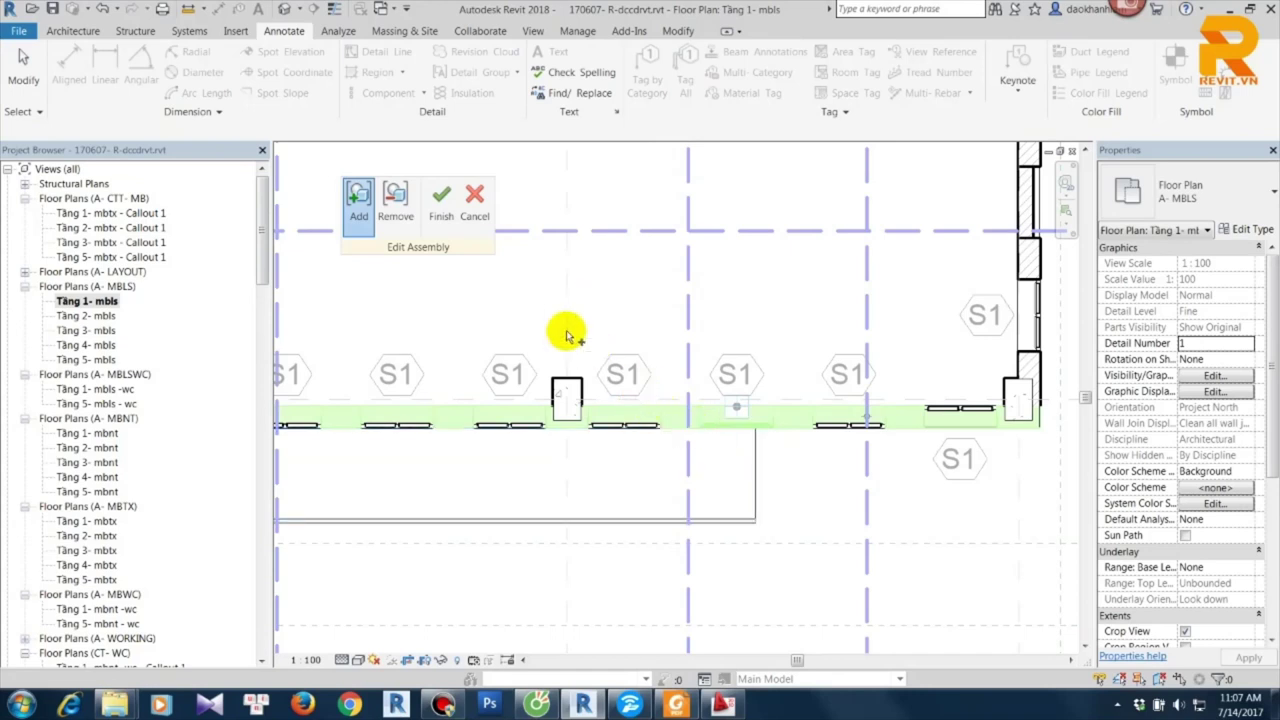
pyautogui.click(472, 205)
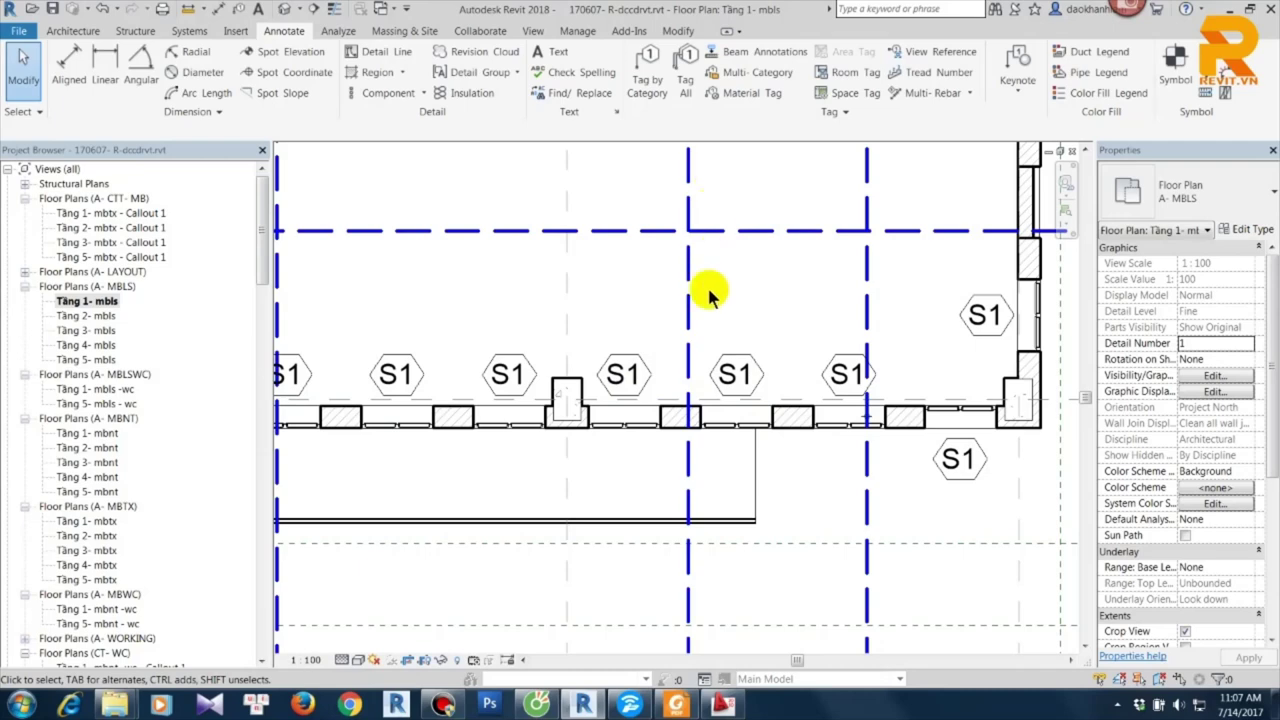
pyautogui.scroll(-2, 731, 289)
pyautogui.moveTo(735, 302); pyautogui.dragTo(706, 357, button='middle')
pyautogui.scroll(-2, 731, 316)
pyautogui.scroll(1, 708, 364)
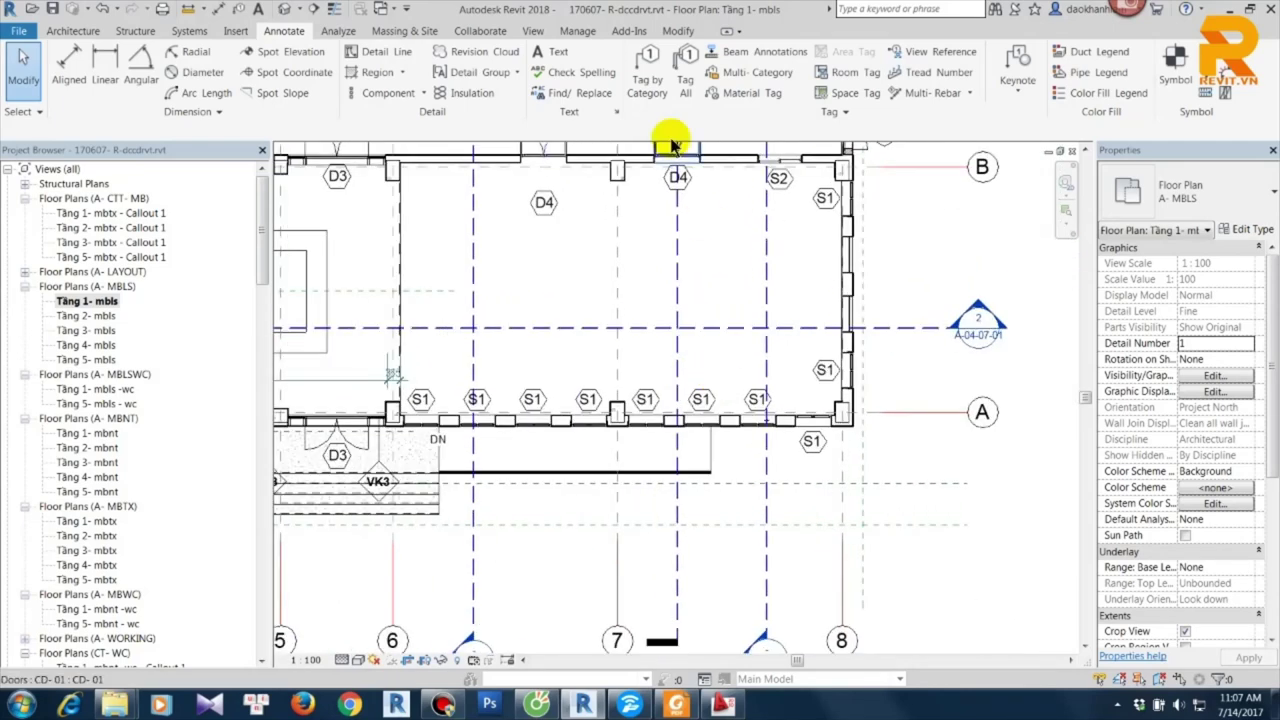
# Open the Detail 1 stair railing detail view from the Project Browser.
pyautogui.scroll(-2, 690, 320)
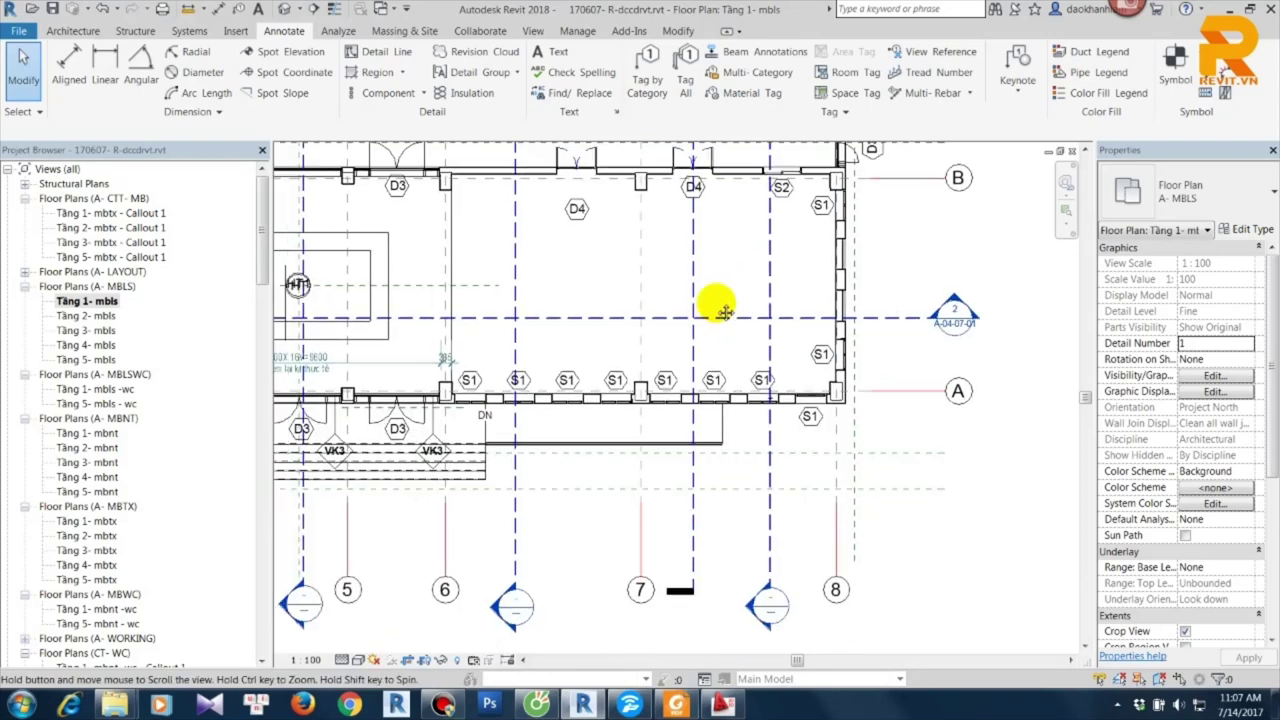
pyautogui.moveTo(263, 257)
pyautogui.mouseDown()
pyautogui.moveTo(251, 489)
pyautogui.moveTo(272, 443)
pyautogui.mouseUp()
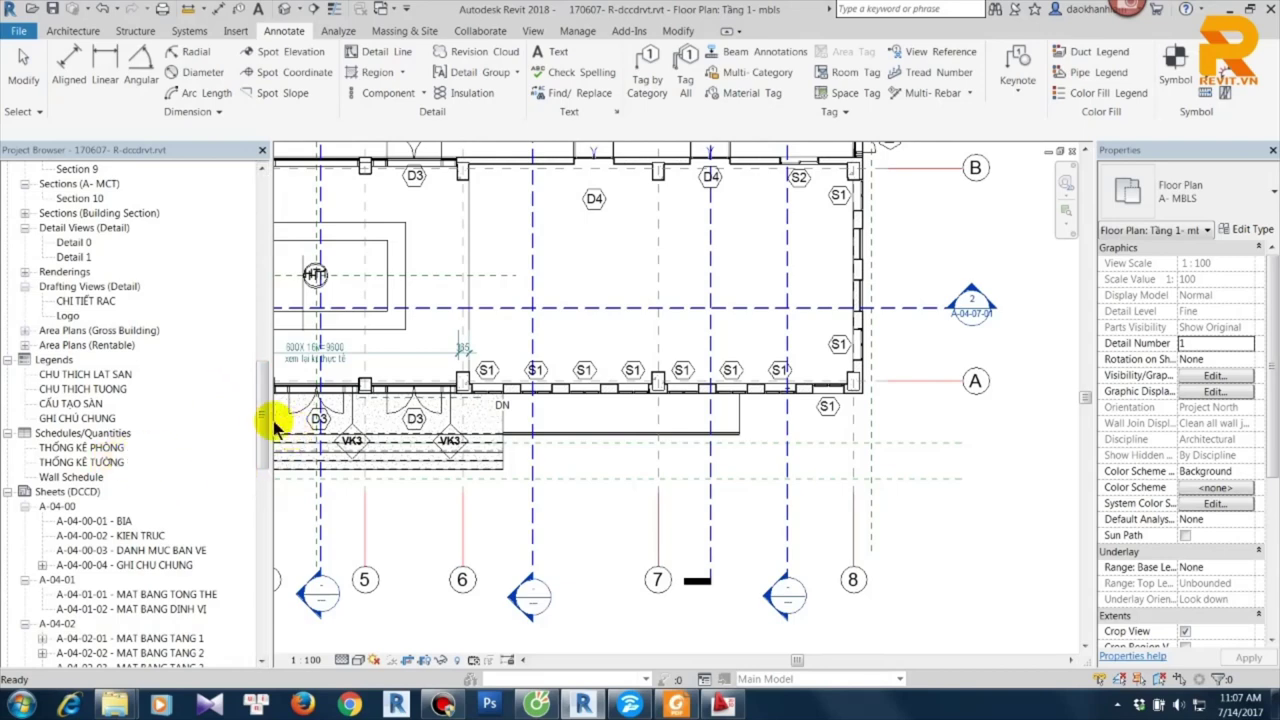
pyautogui.moveTo(265, 420)
pyautogui.mouseDown()
pyautogui.moveTo(257, 443)
pyautogui.moveTo(257, 409)
pyautogui.moveTo(267, 413)
pyautogui.mouseUp()
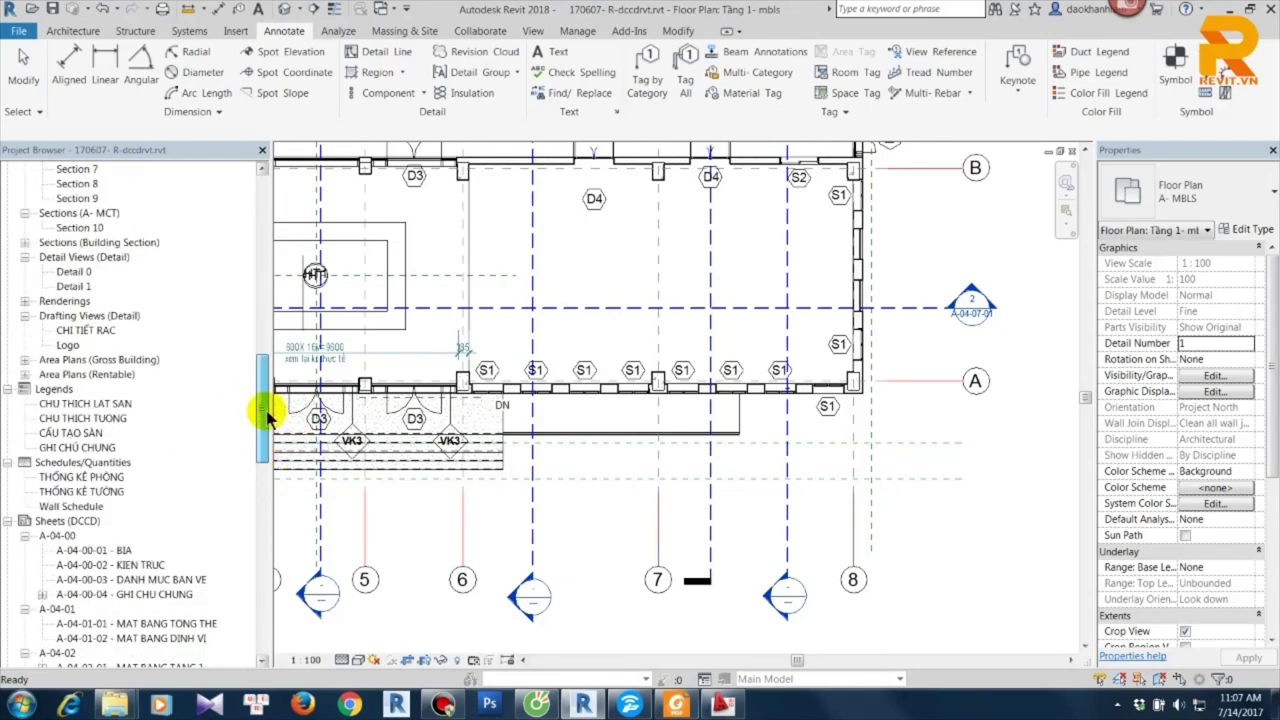
pyautogui.doubleClick(74, 286)
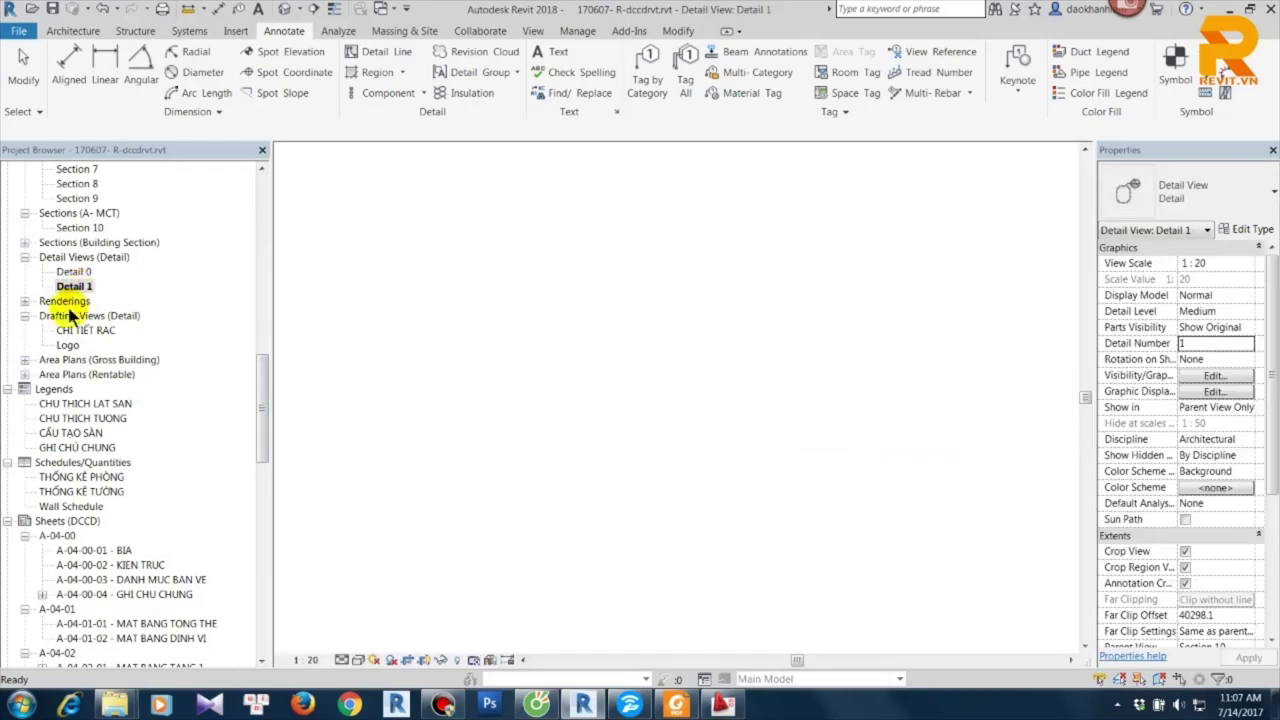
# Expand Assemblies to locate Windows 003, then select sheet A-04-10-02 - CHI TIET CUA.
pyautogui.click(88, 375)
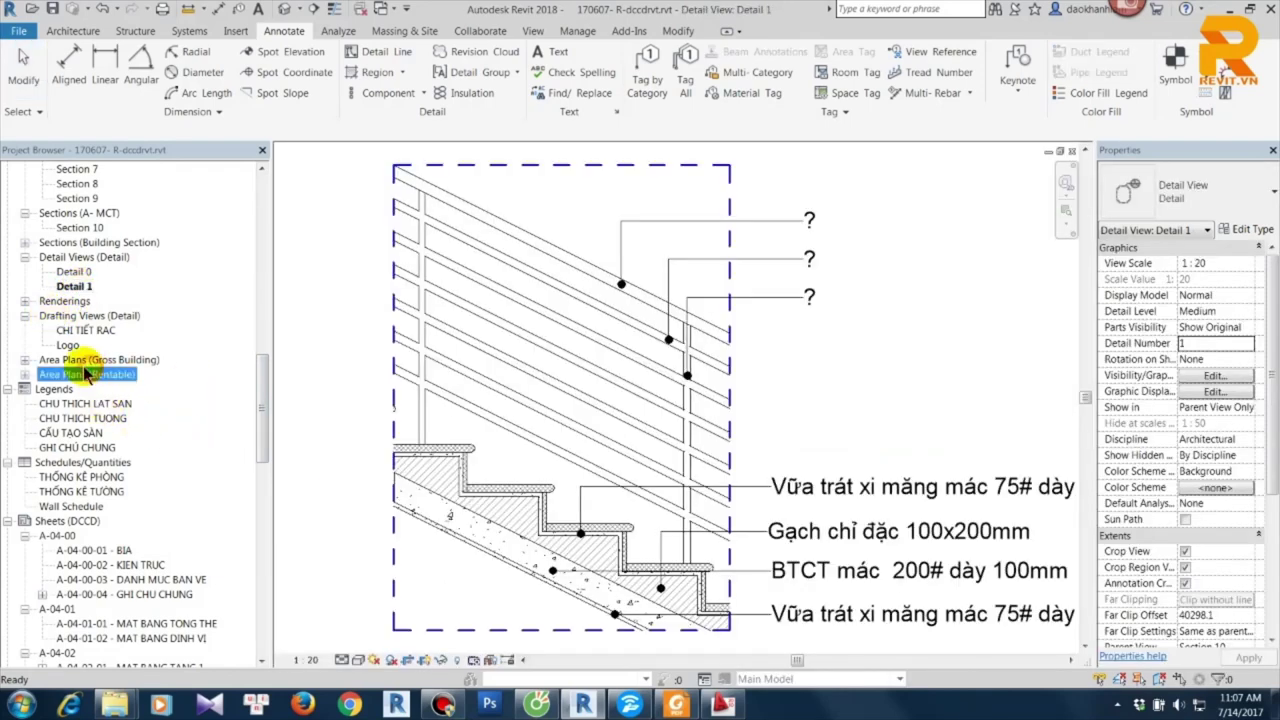
pyautogui.click(95, 550)
pyautogui.scroll(-2, 150, 520)
pyautogui.scroll(-3, 150, 520)
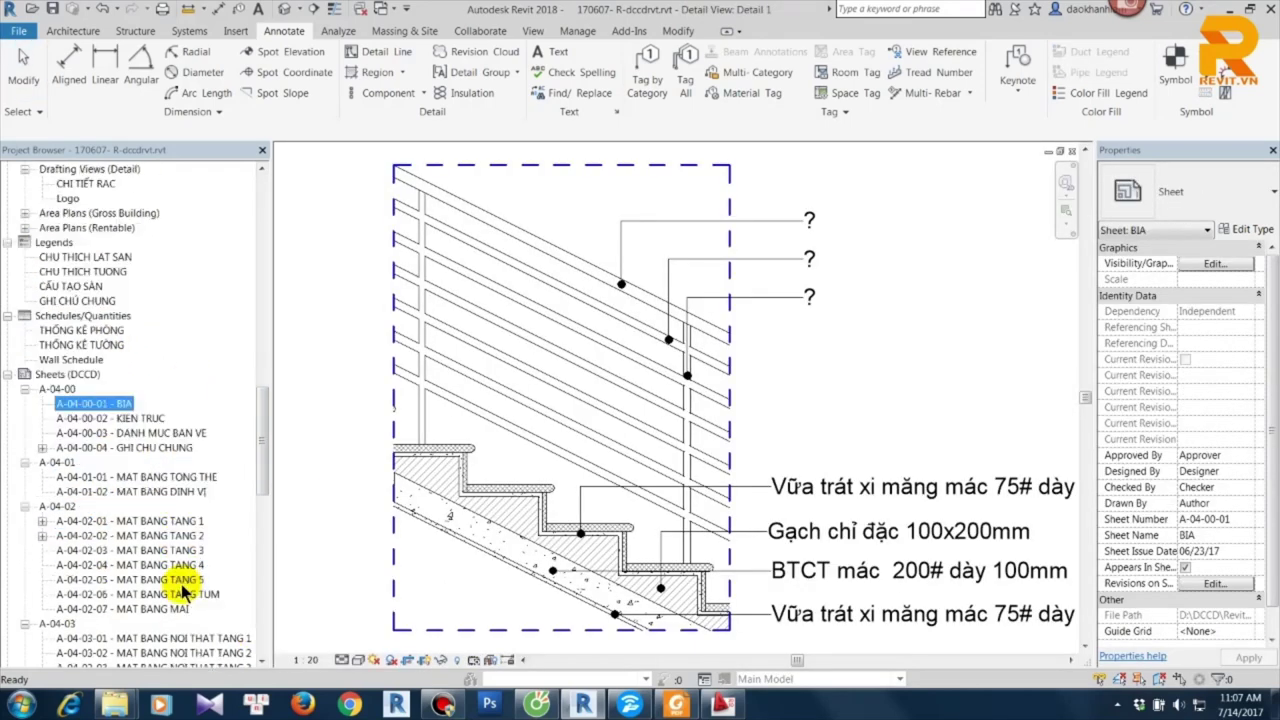
pyautogui.scroll(-3, 150, 500)
pyautogui.moveTo(266, 460); pyautogui.dragTo(265, 677)
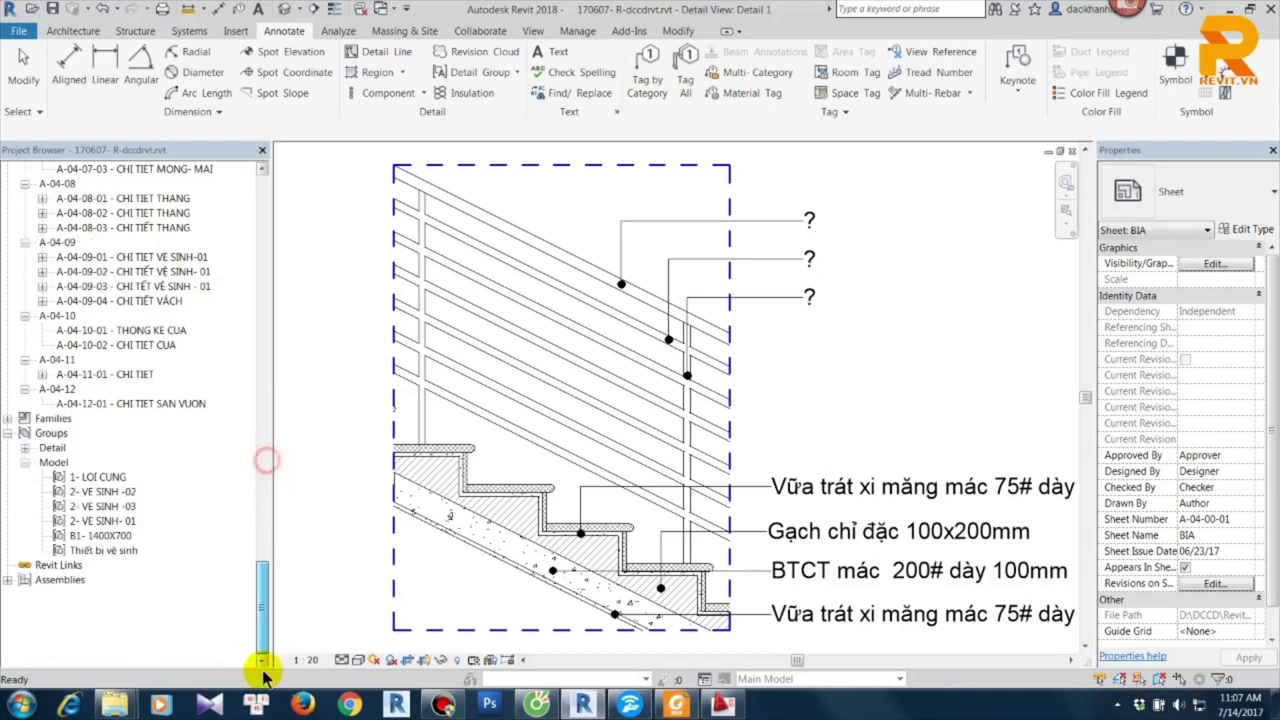
pyautogui.click(8, 580)
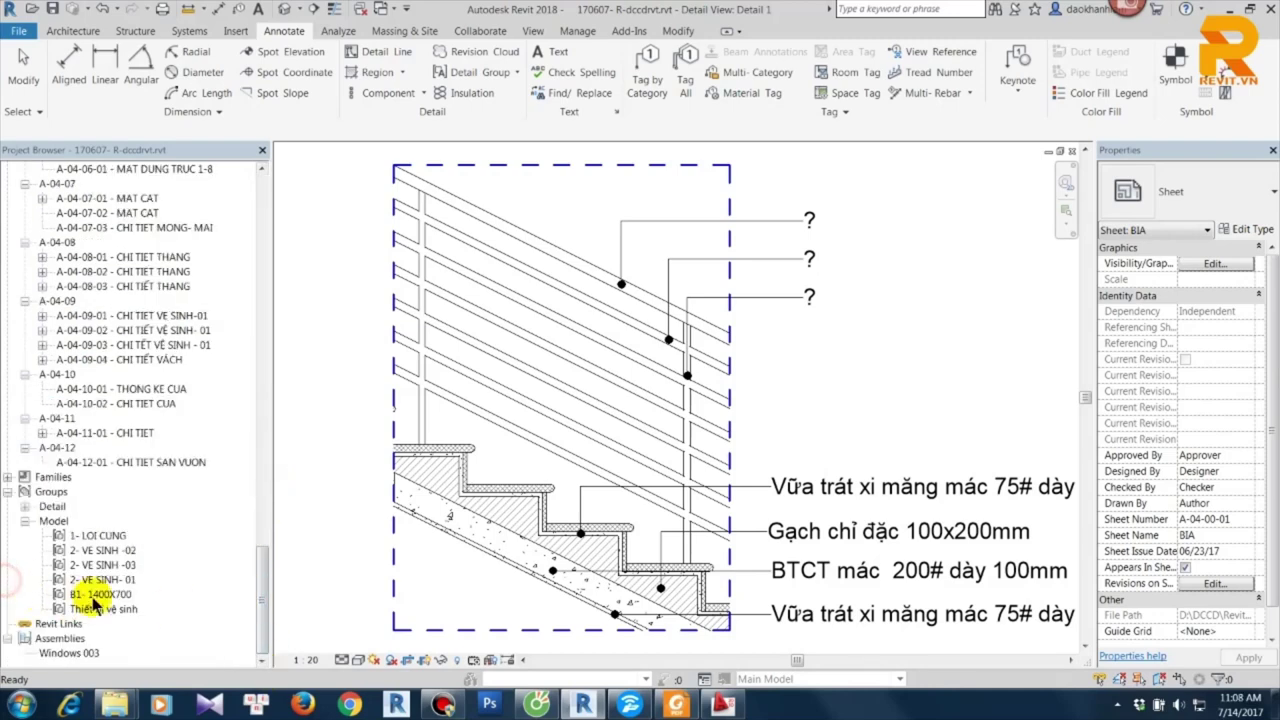
pyautogui.click(72, 654)
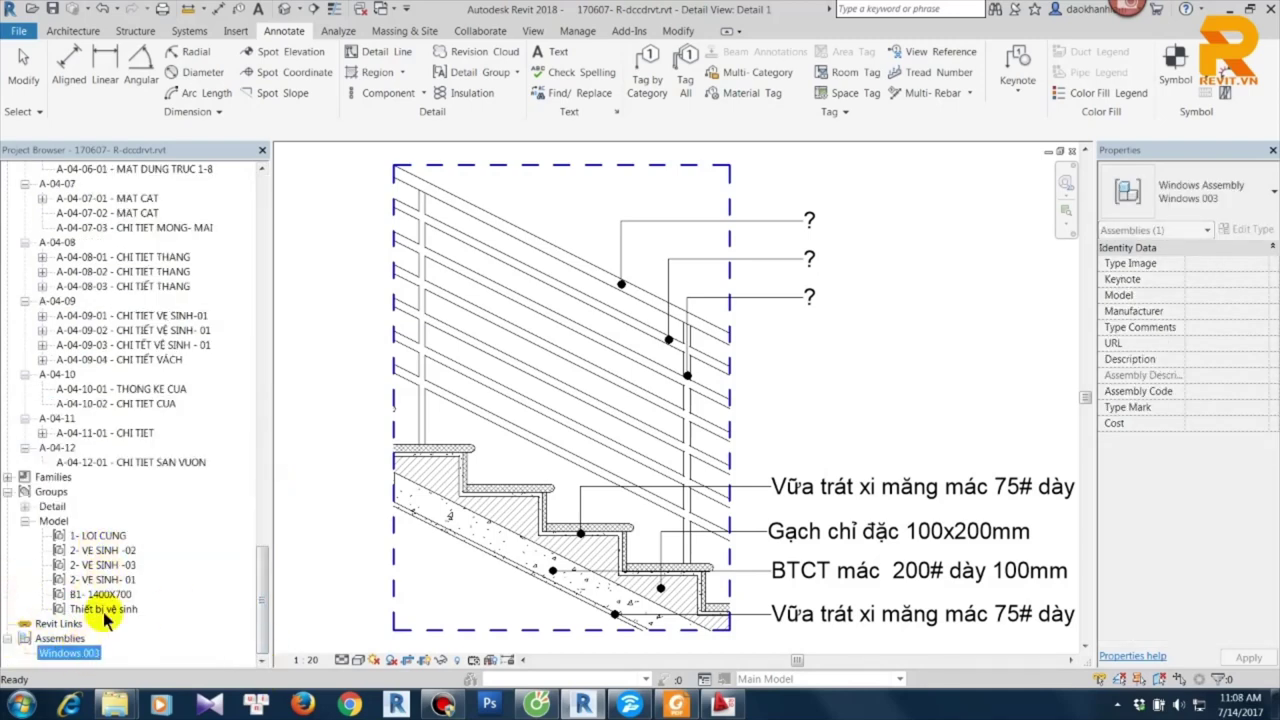
pyautogui.moveTo(263, 570)
pyautogui.mouseDown()
pyautogui.moveTo(265, 505)
pyautogui.moveTo(263, 534)
pyautogui.mouseUp()
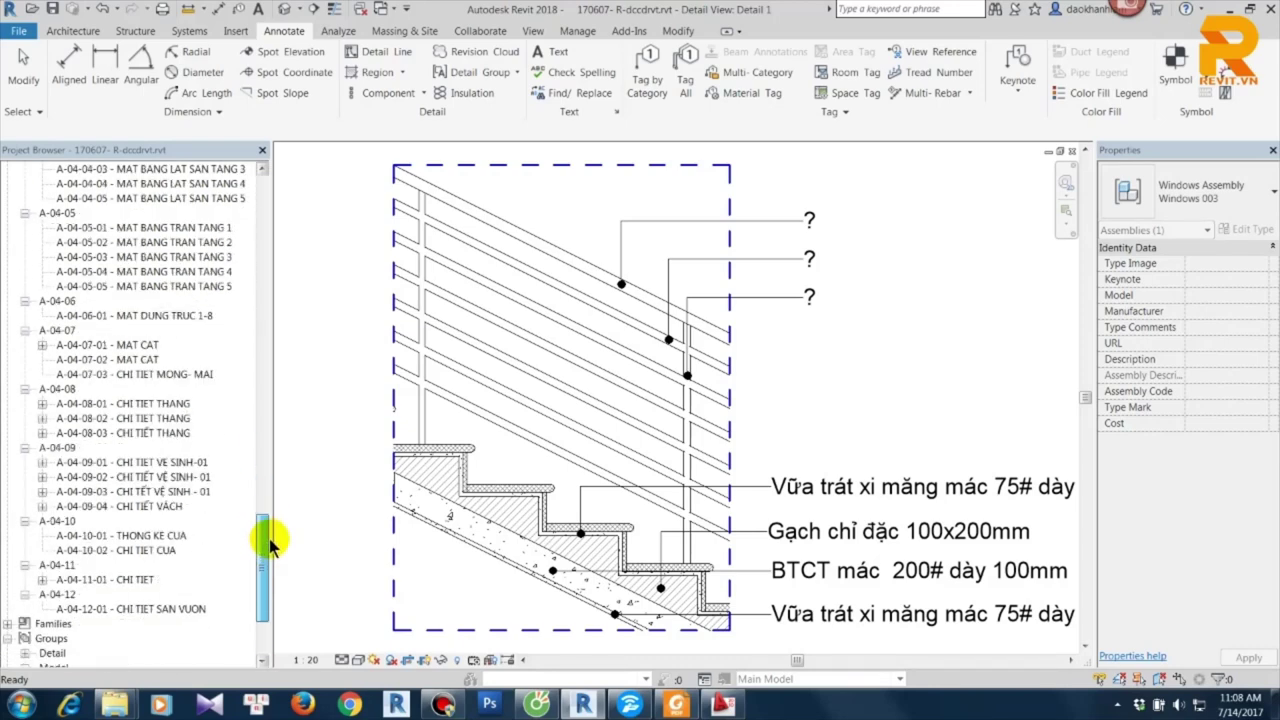
pyautogui.click(164, 552)
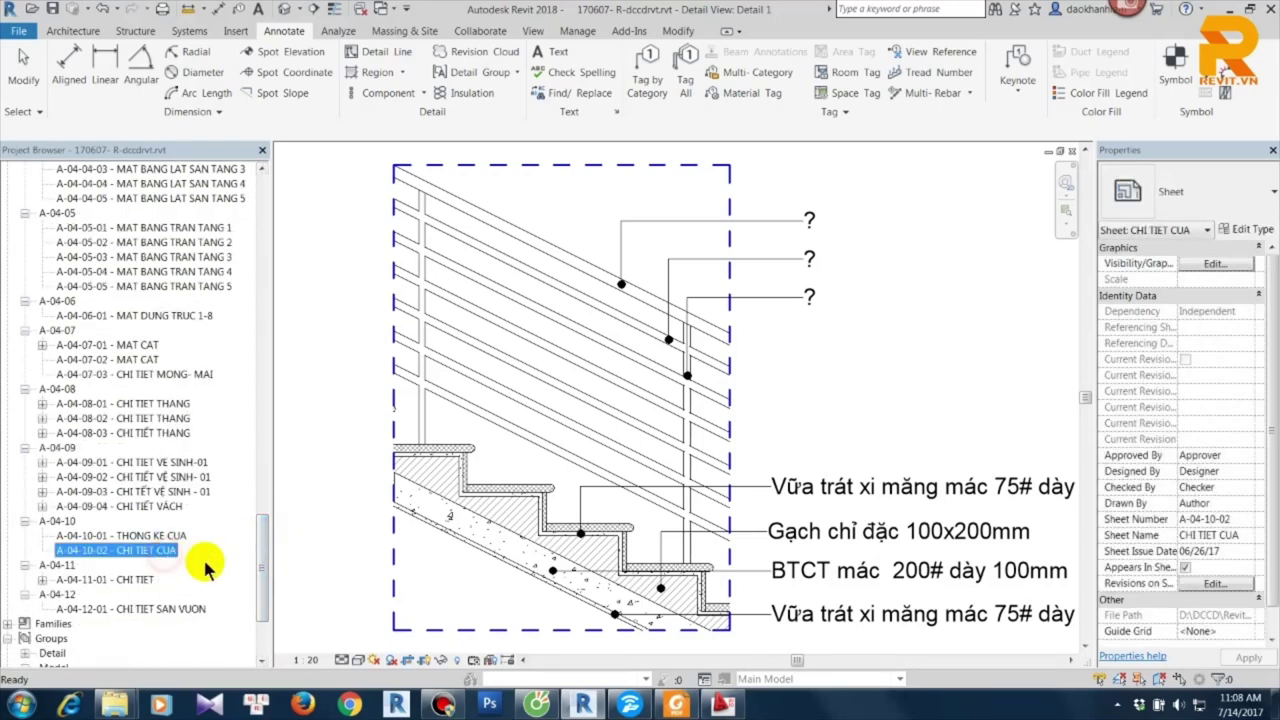
# Open sheet A-04-10-02 - CHI TIET CUA and finish the pending window assembly edit.
pyautogui.doubleClick(145, 553)
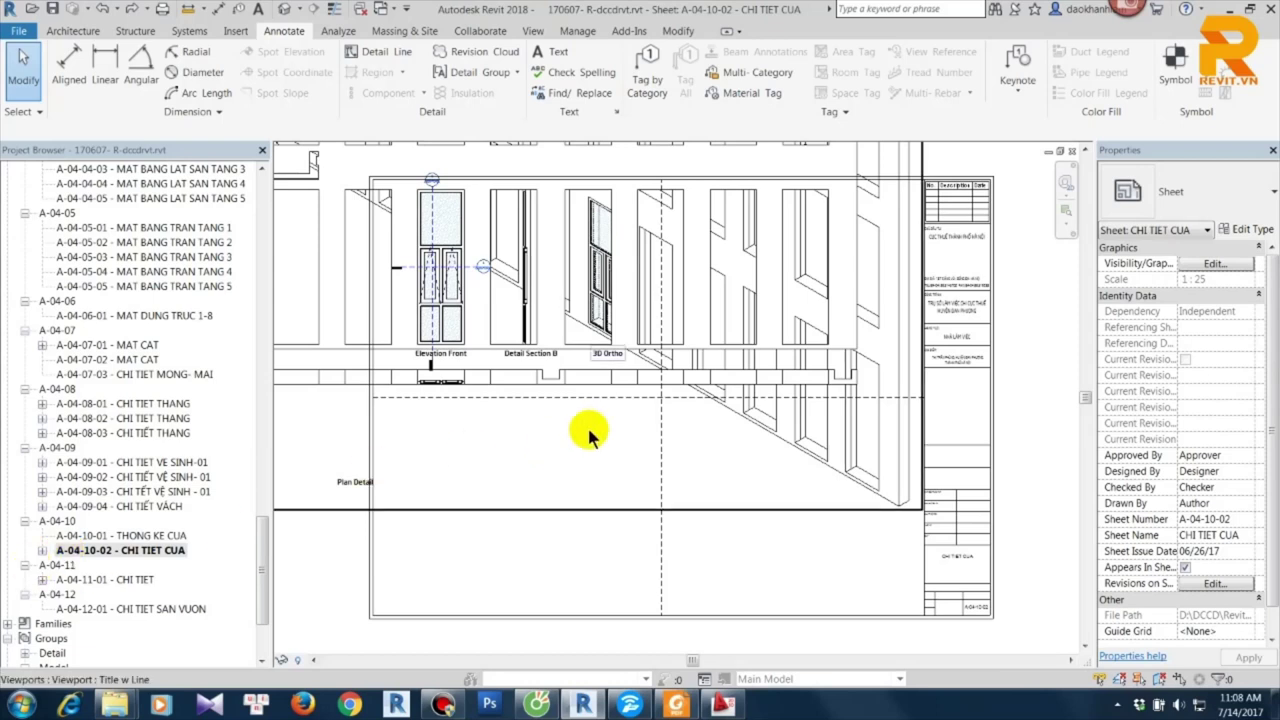
pyautogui.scroll(-2, 589, 430)
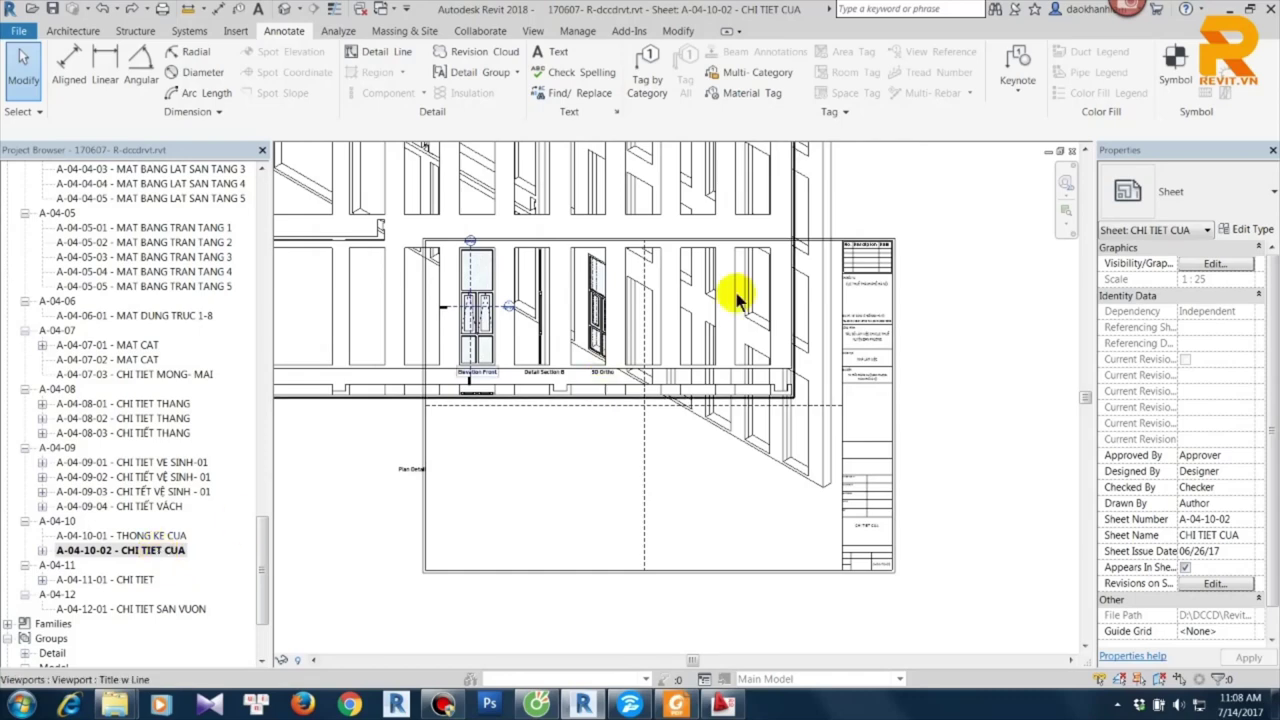
pyautogui.click(157, 559)
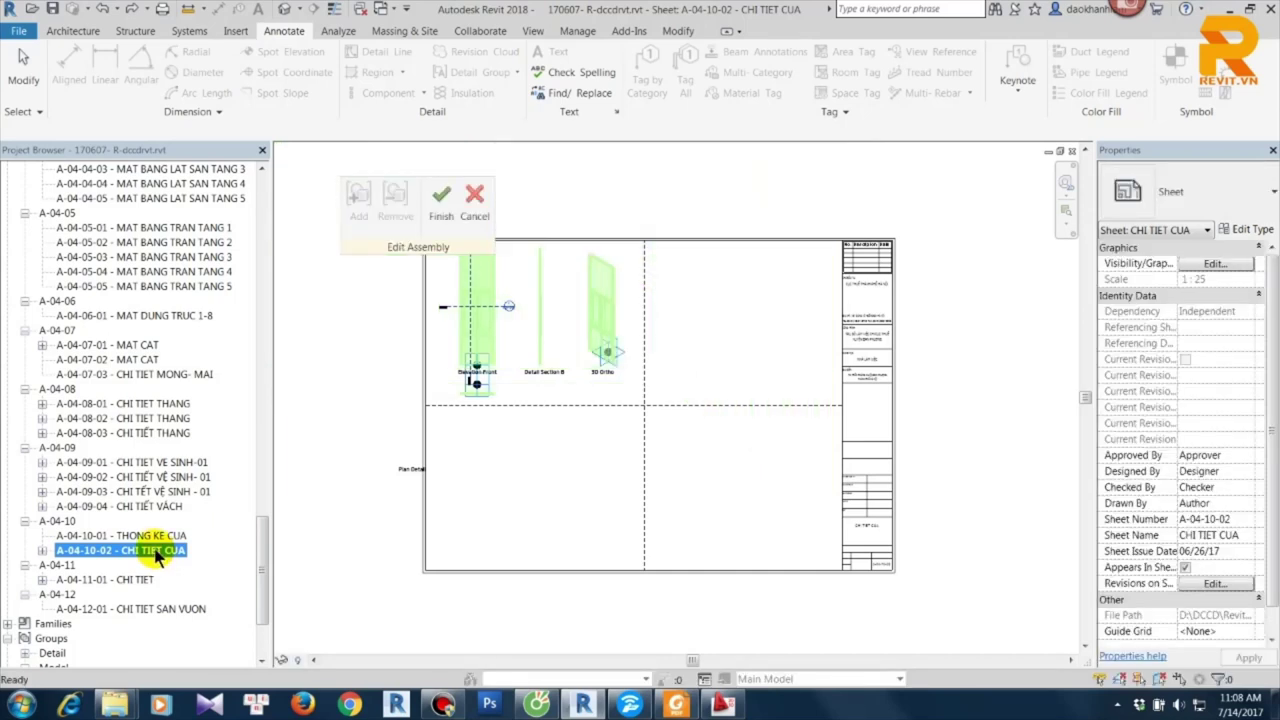
pyautogui.click(438, 225)
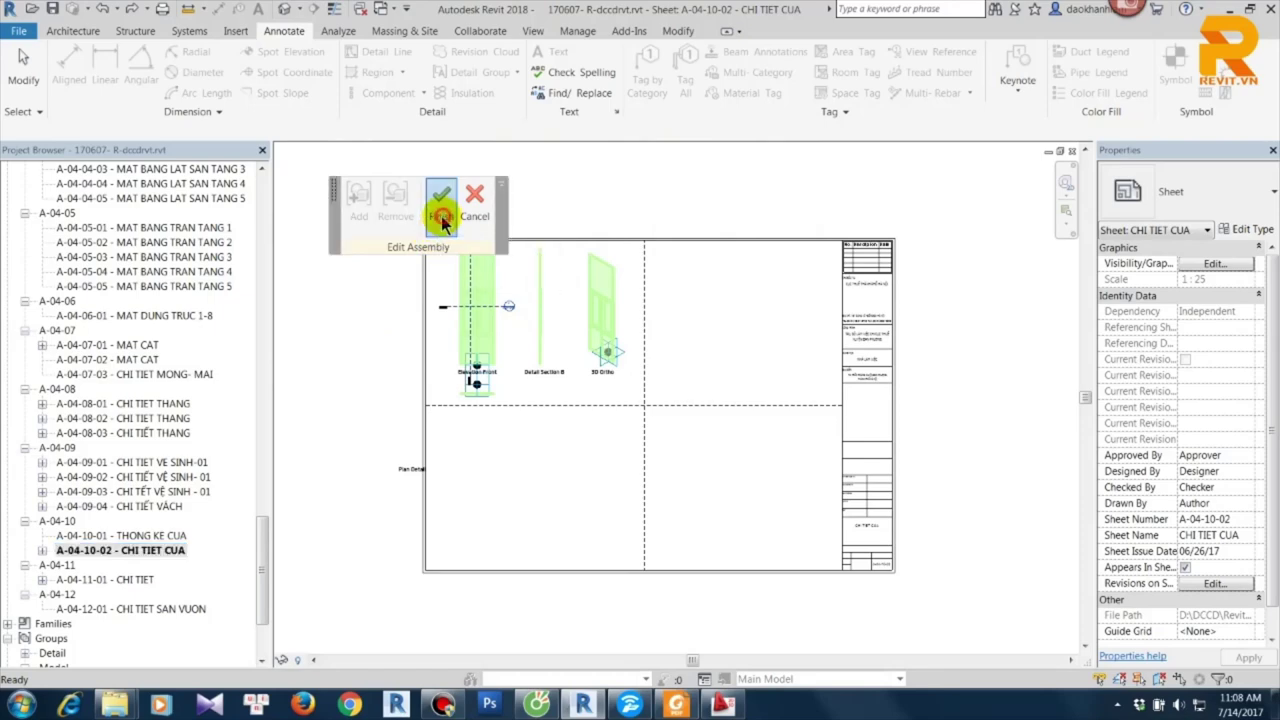
pyautogui.click(530, 363)
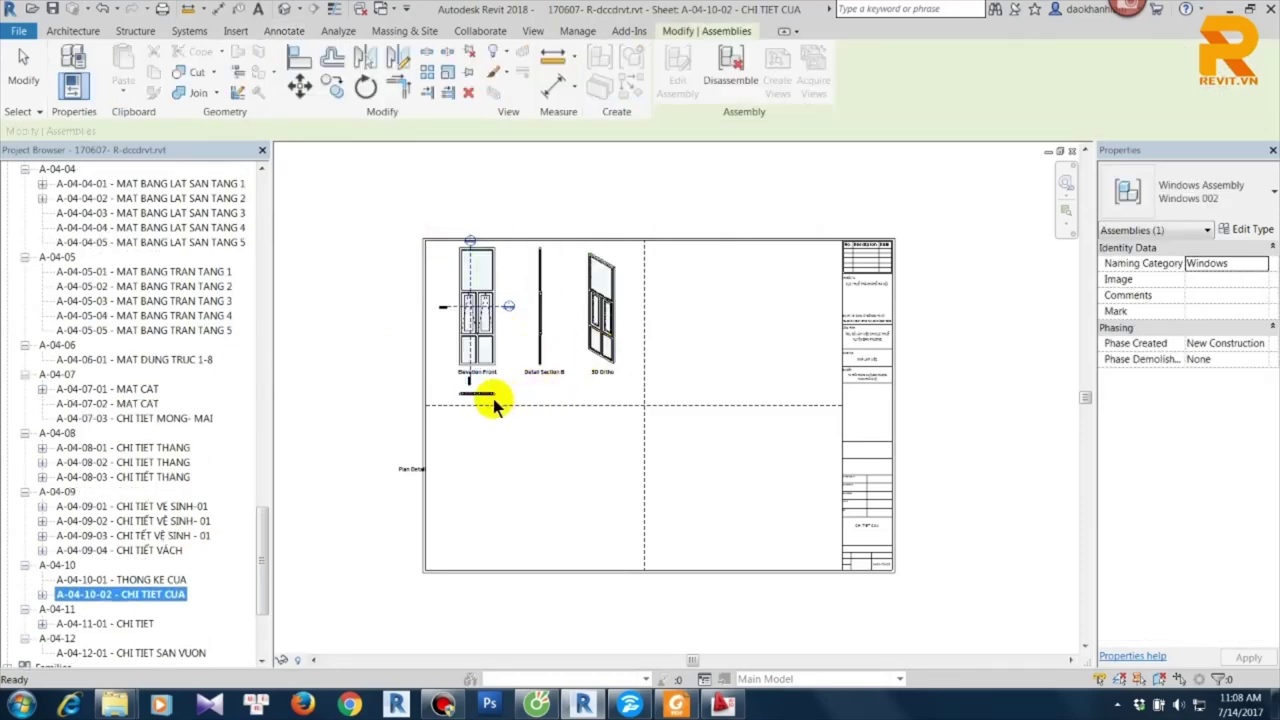
# Move the Plan Detail view title up to sit just below Elevation Front.
pyautogui.click(504, 457)
pyautogui.scroll(3, 500, 377)
pyautogui.scroll(2, 540, 393)
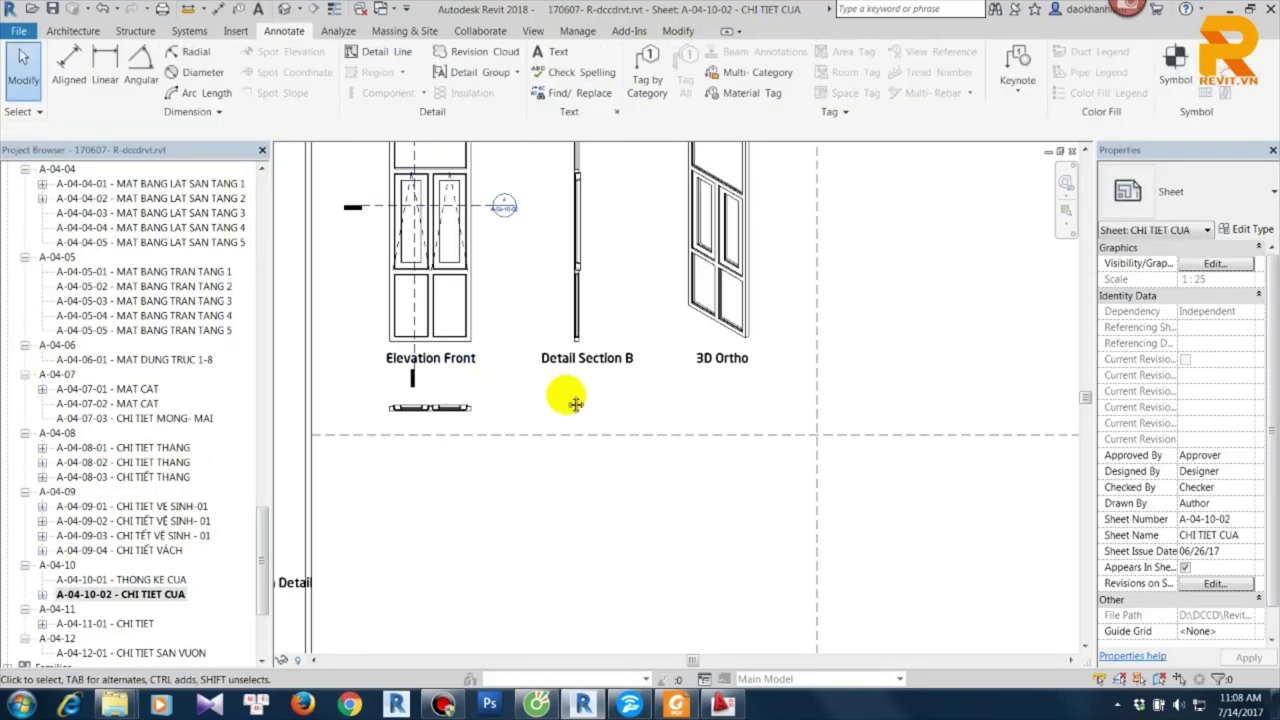
pyautogui.scroll(2, 571, 400)
pyautogui.click(350, 567)
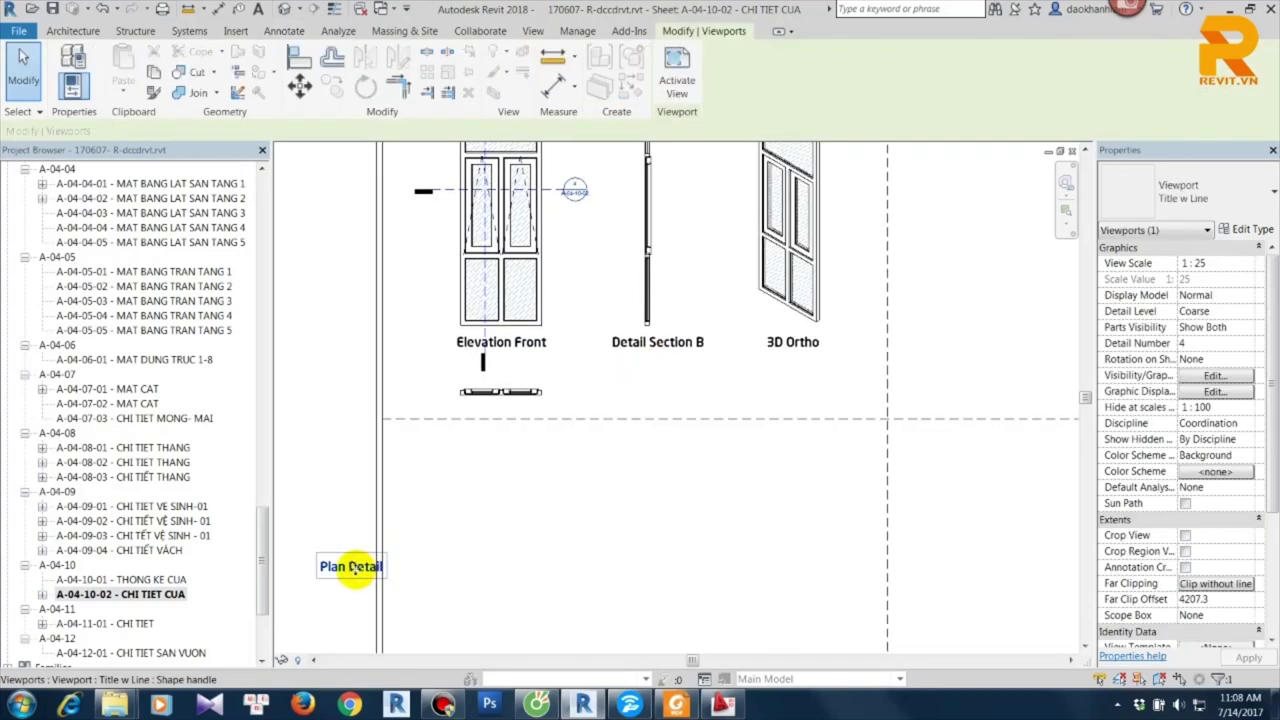
pyautogui.moveTo(358, 570)
pyautogui.mouseDown()
pyautogui.moveTo(507, 421)
pyautogui.moveTo(420, 405)
pyautogui.mouseUp()
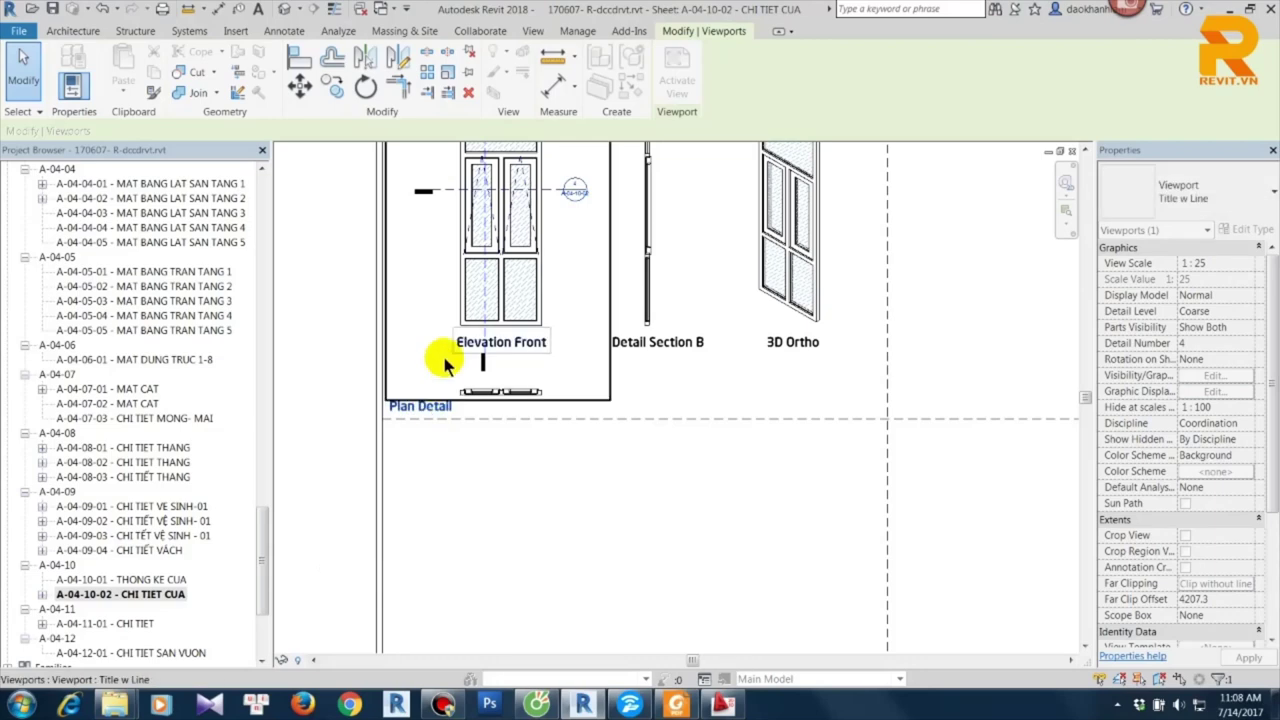
# Shift the Elevation Front title to the left and select the Plan Detail viewport.
pyautogui.scroll(2, 500, 340)
pyautogui.scroll(1, 640, 349)
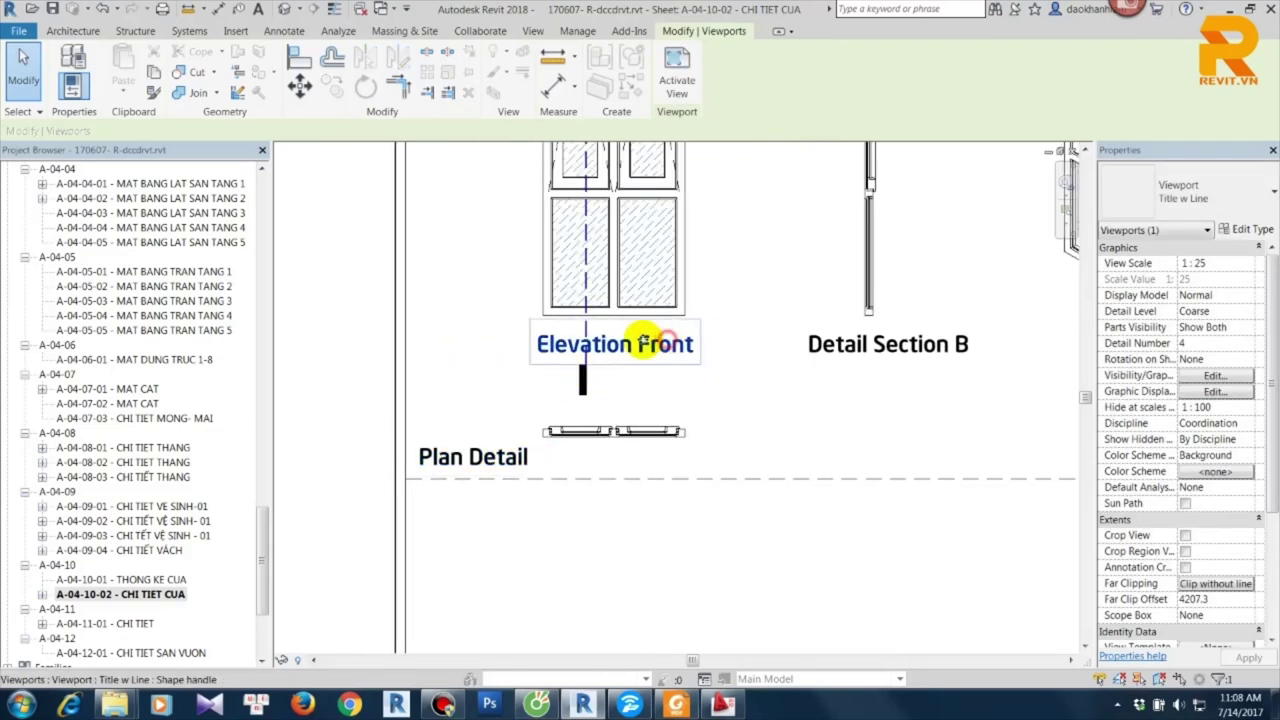
pyautogui.moveTo(651, 337); pyautogui.dragTo(528, 348)
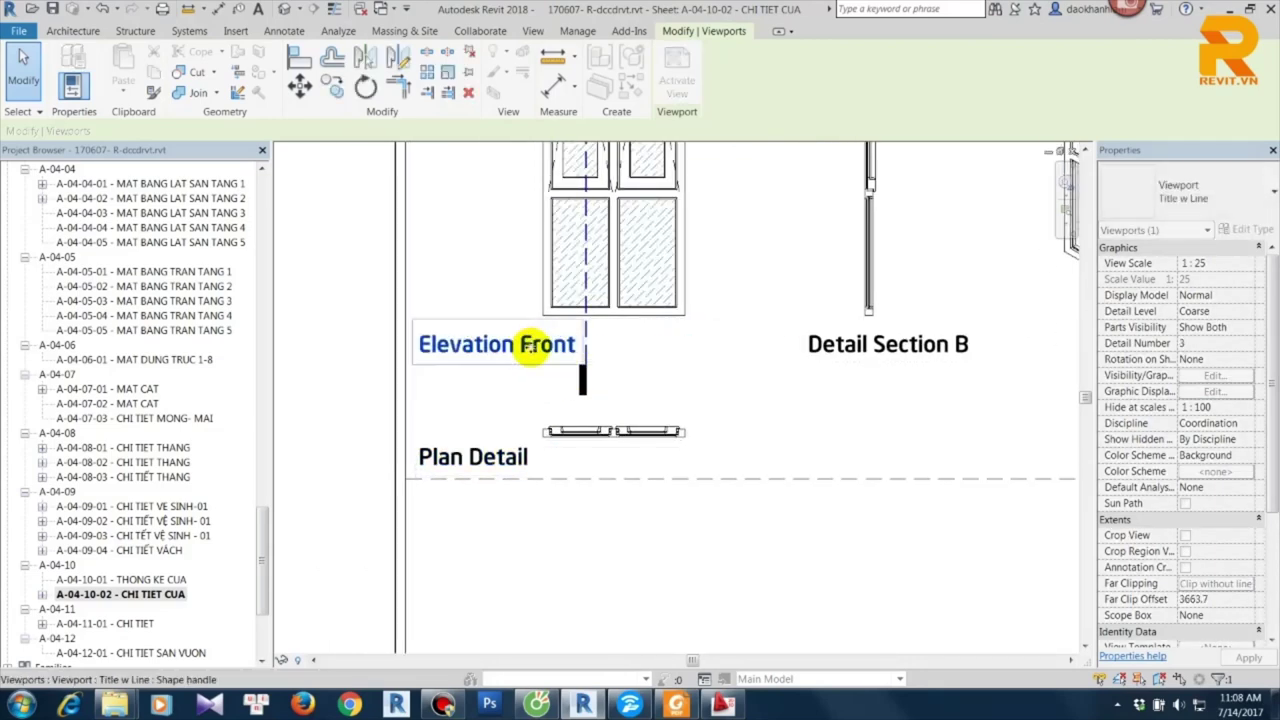
pyautogui.click(640, 522)
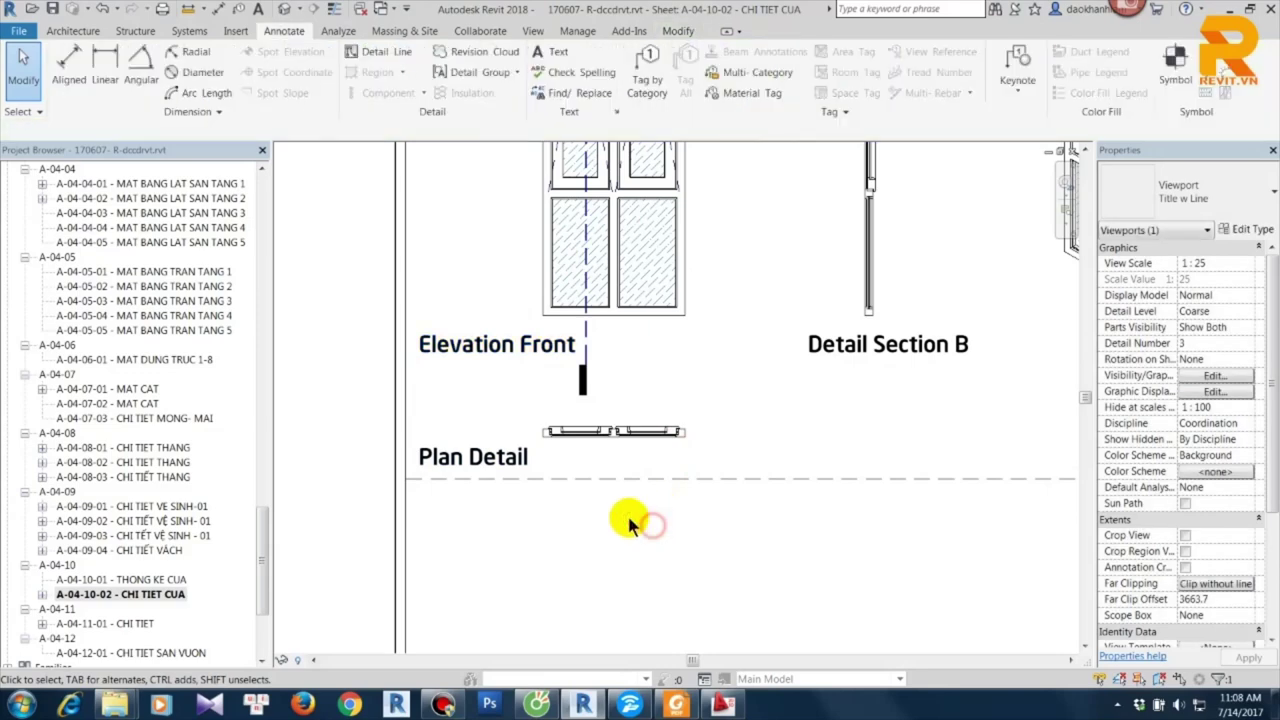
pyautogui.click(640, 450)
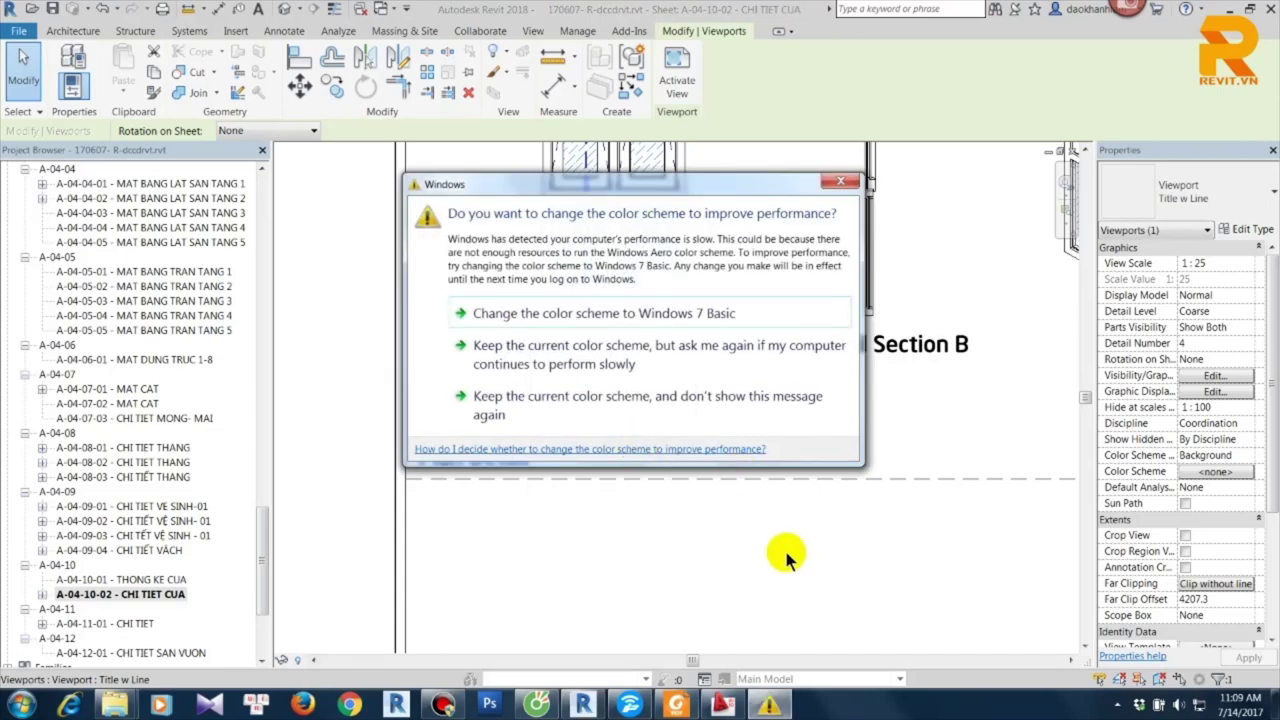
# Dismiss the Windows colour-scheme prompt and clear the viewport selection.
pyautogui.click(838, 181)
pyautogui.click(528, 514)
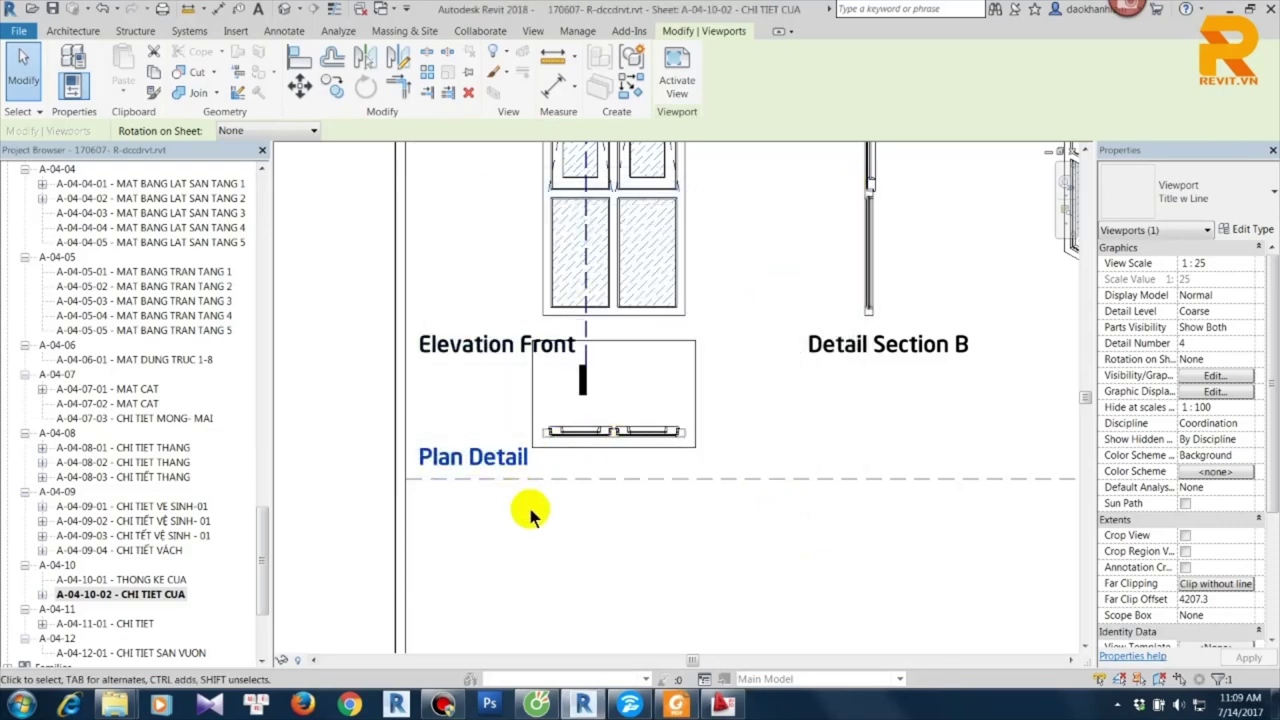
pyautogui.scroll(2, 490, 460)
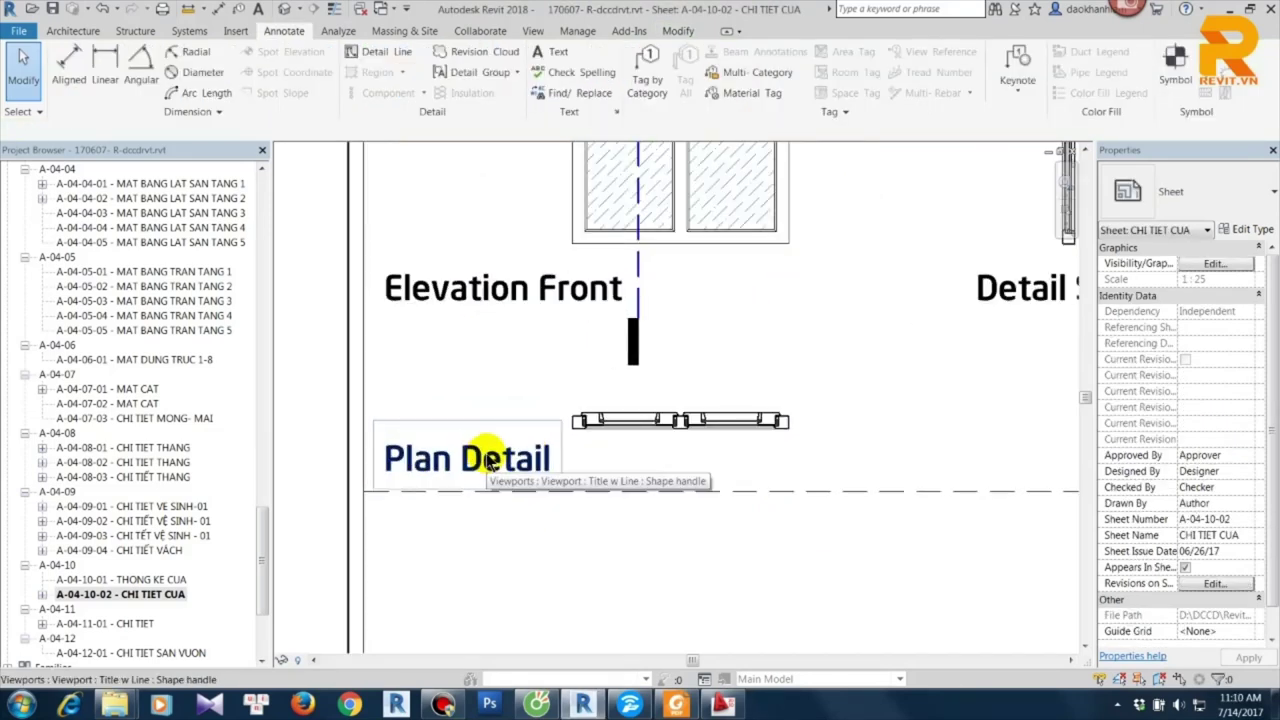
# Nudge the Elevation Front and Plan Detail viewport titles until their left edges line up.
pyautogui.click(497, 289)
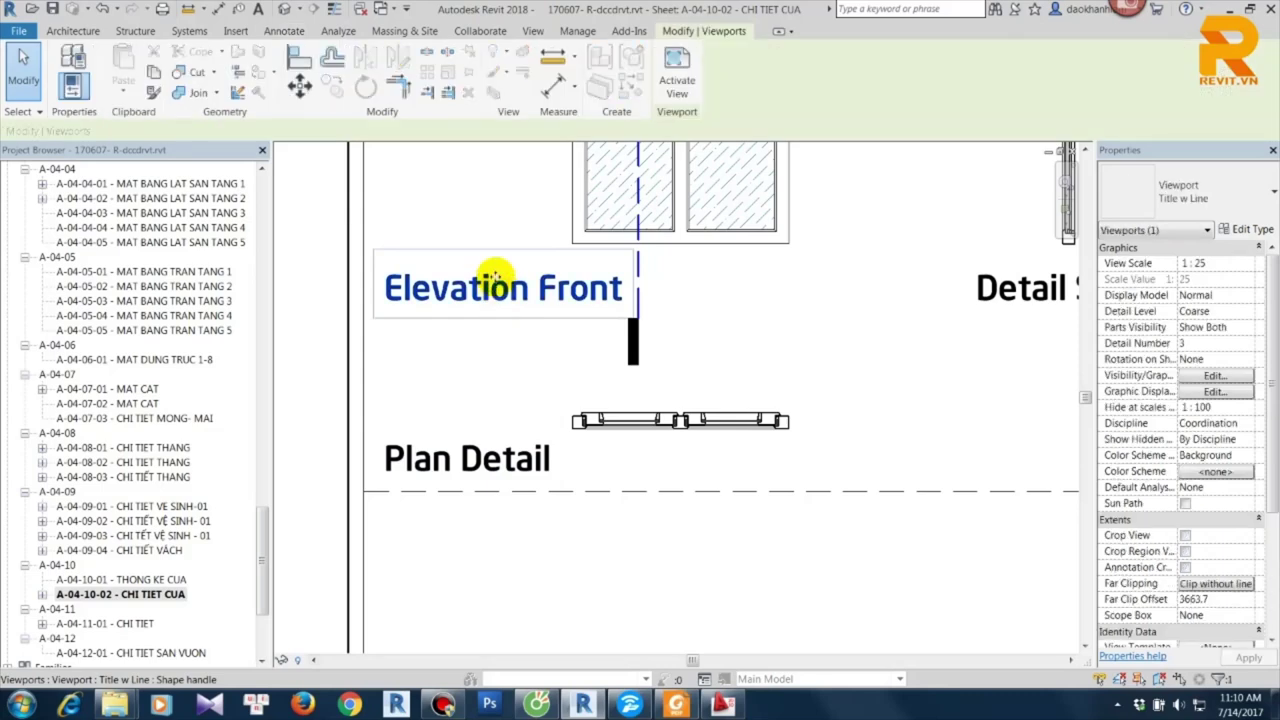
pyautogui.moveTo(474, 283); pyautogui.dragTo(476, 285)
pyautogui.moveTo(476, 458); pyautogui.dragTo(484, 458)
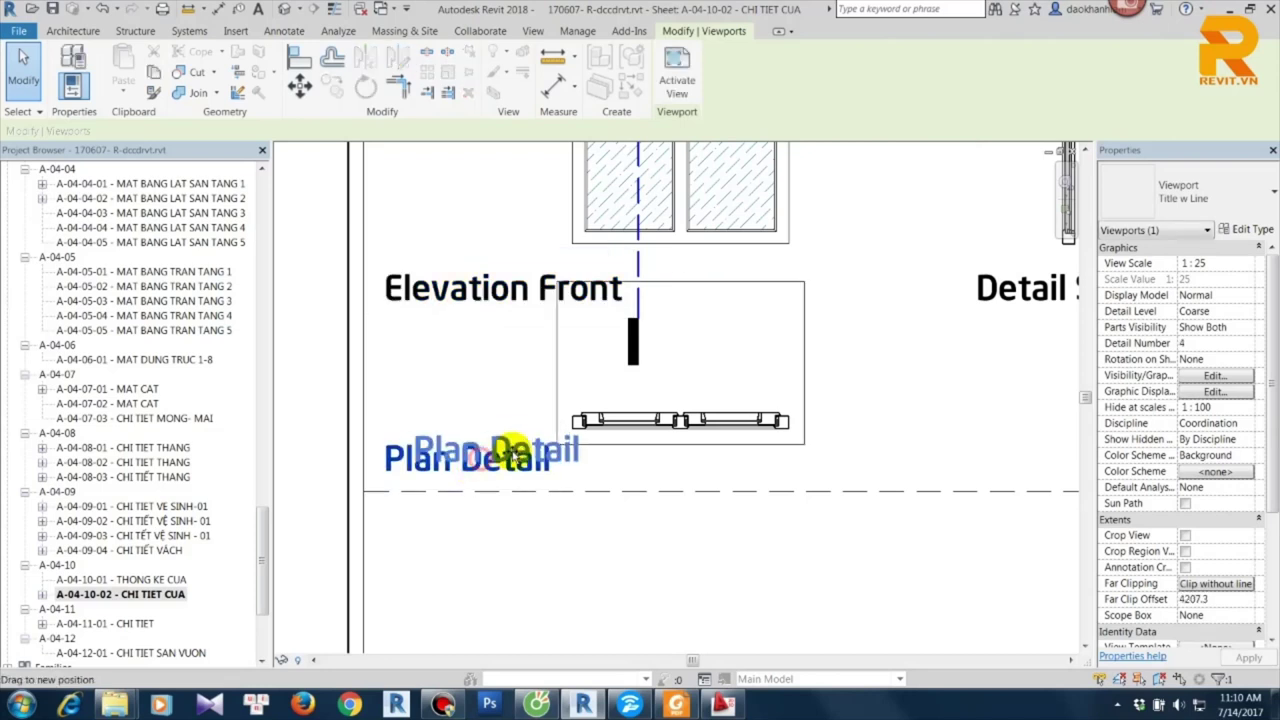
pyautogui.click(437, 297)
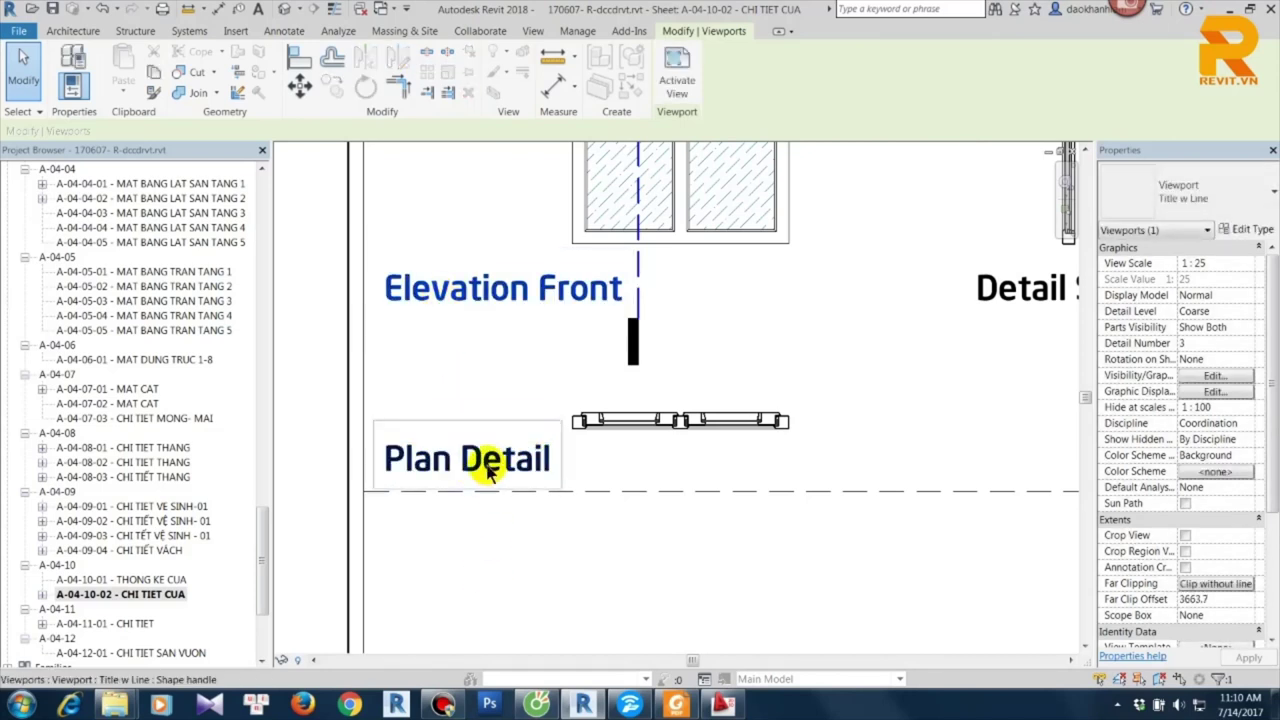
pyautogui.moveTo(468, 460)
pyautogui.mouseDown()
pyautogui.moveTo(490, 465)
pyautogui.moveTo(471, 468)
pyautogui.mouseUp()
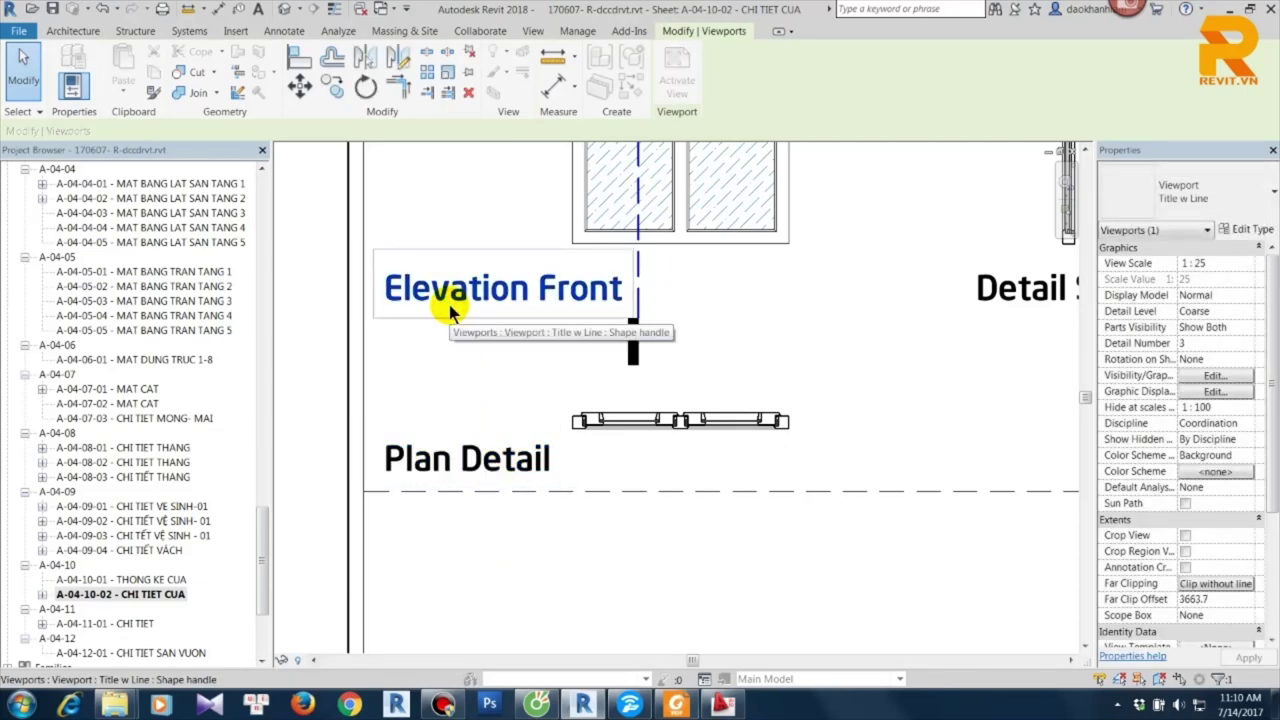
pyautogui.click(484, 293)
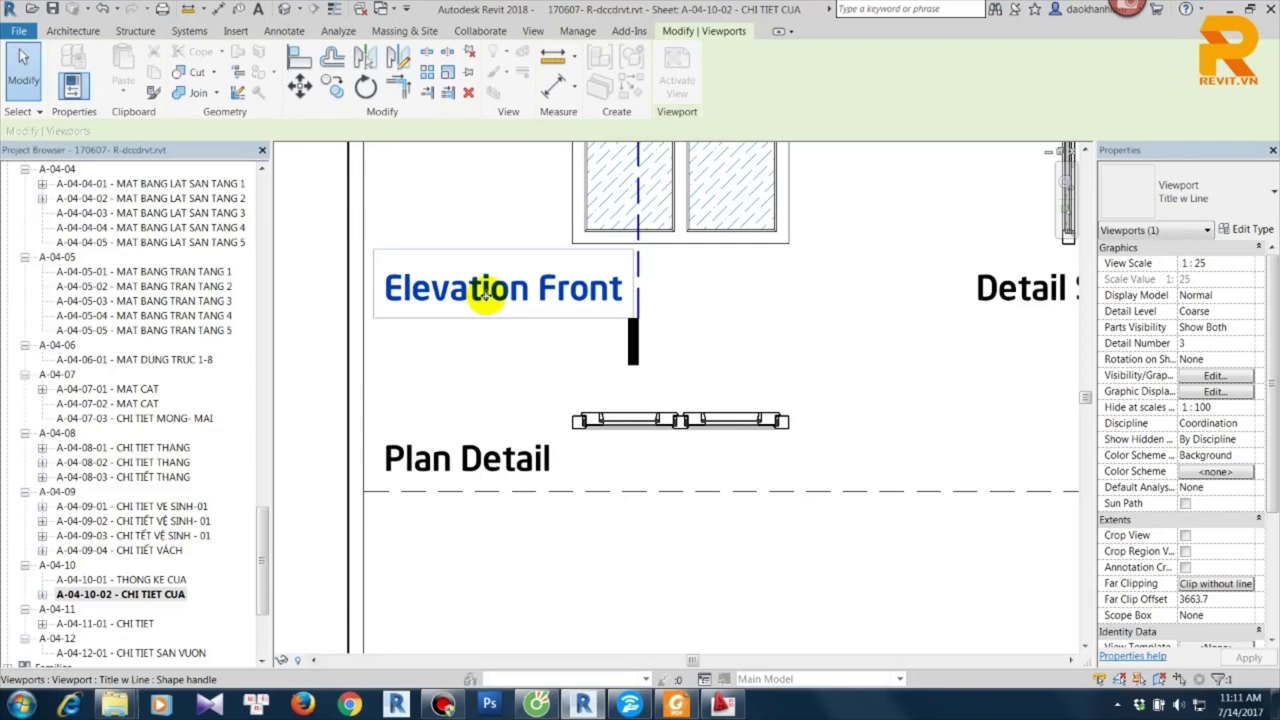
# Deselect the viewport, then zoom out and recentre until all of sheet A-04-10-02 shows.
pyautogui.doubleClick(657, 222)
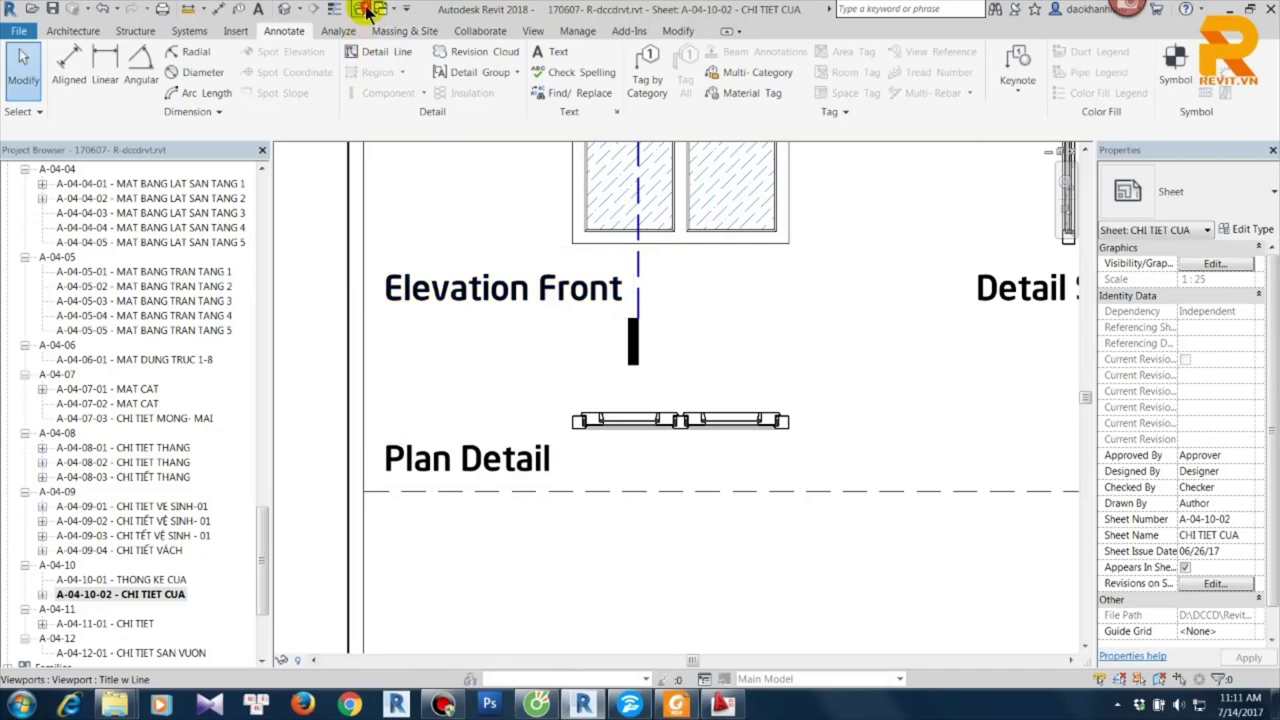
pyautogui.scroll(-2, 829, 380)
pyautogui.scroll(-2, 608, 371)
pyautogui.scroll(-1, 729, 343)
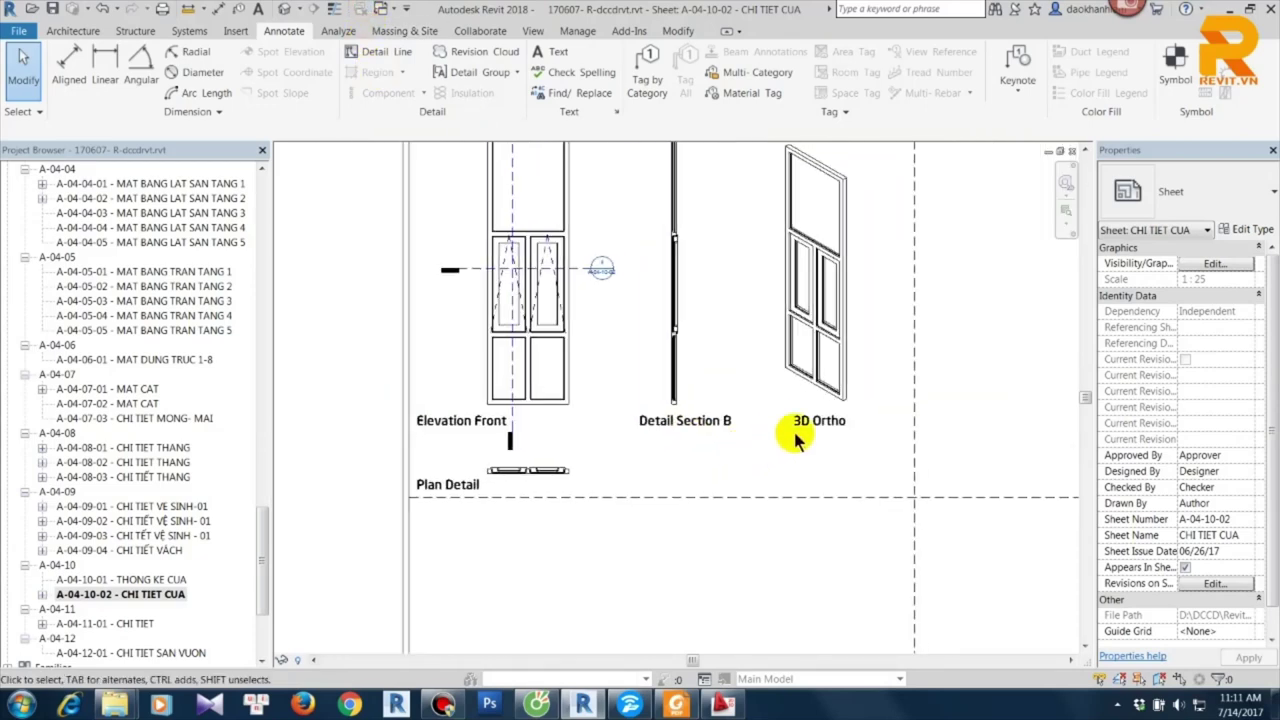
pyautogui.scroll(-2, 800, 445)
pyautogui.scroll(-1, 886, 366)
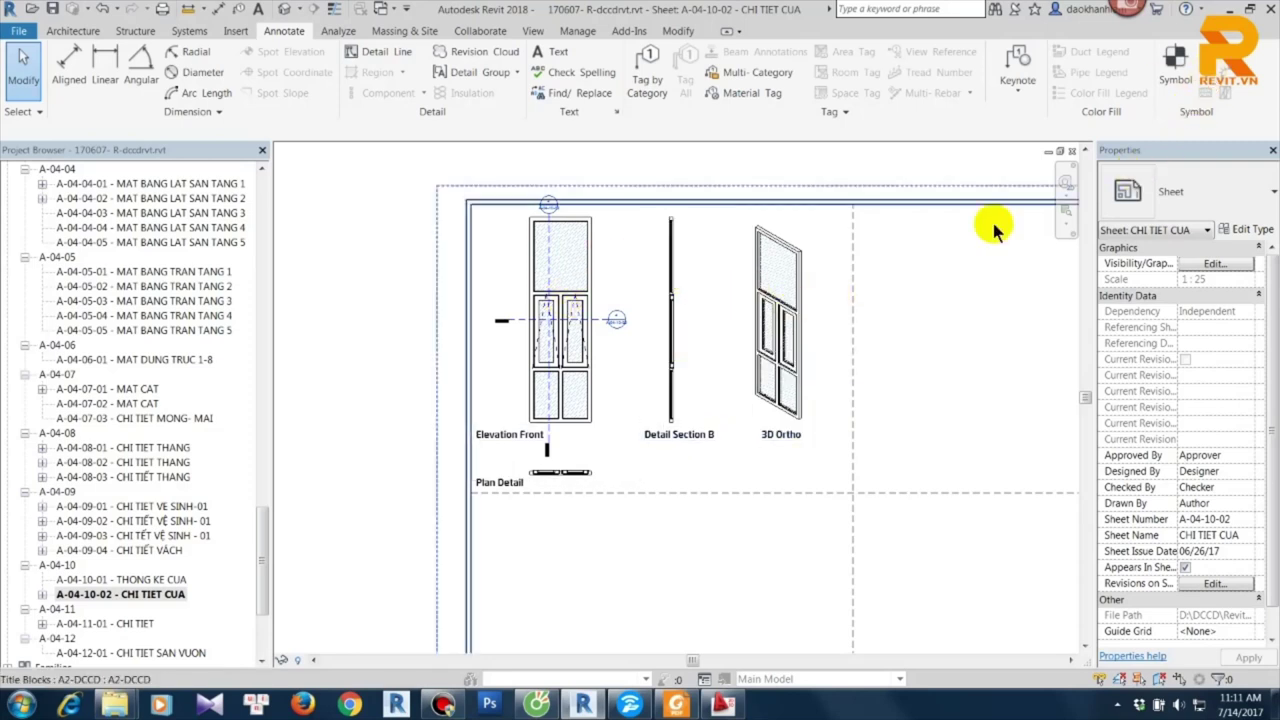
pyautogui.moveTo(934, 372)
pyautogui.mouseDown(button='middle')
pyautogui.moveTo(928, 385)
pyautogui.moveTo(860, 366)
pyautogui.mouseUp(button='middle')
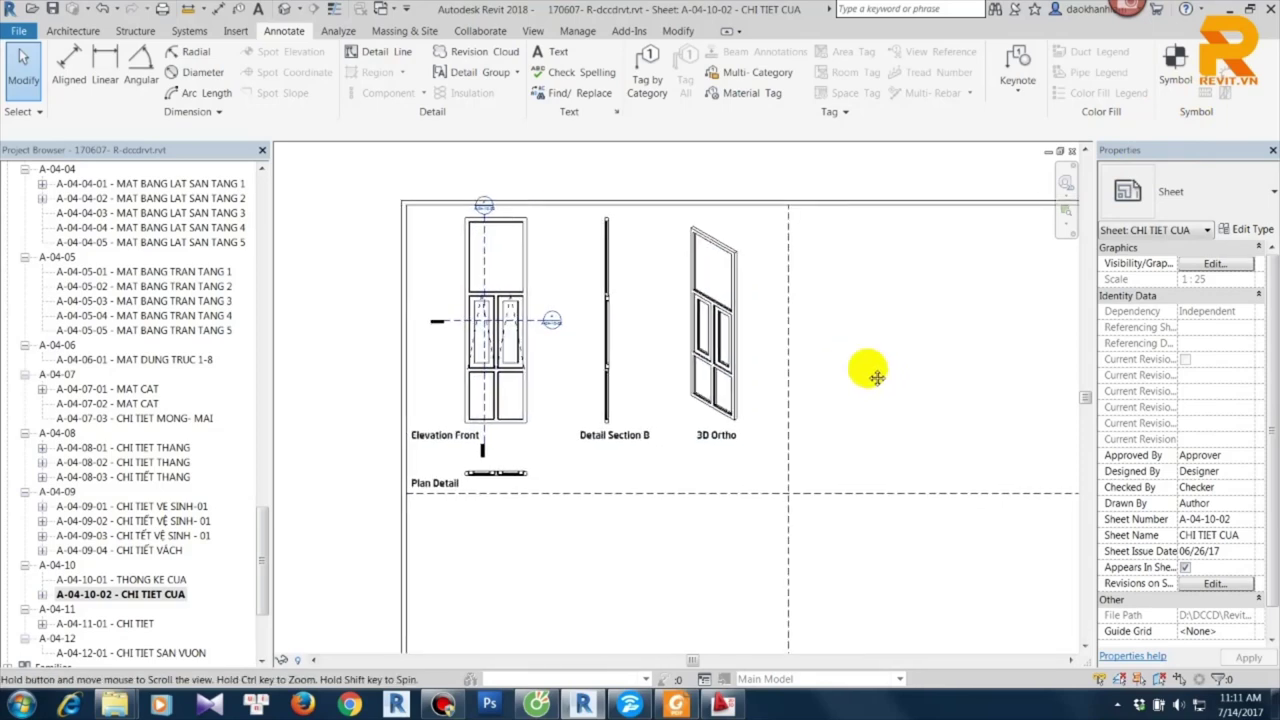
pyautogui.scroll(-2, 854, 343)
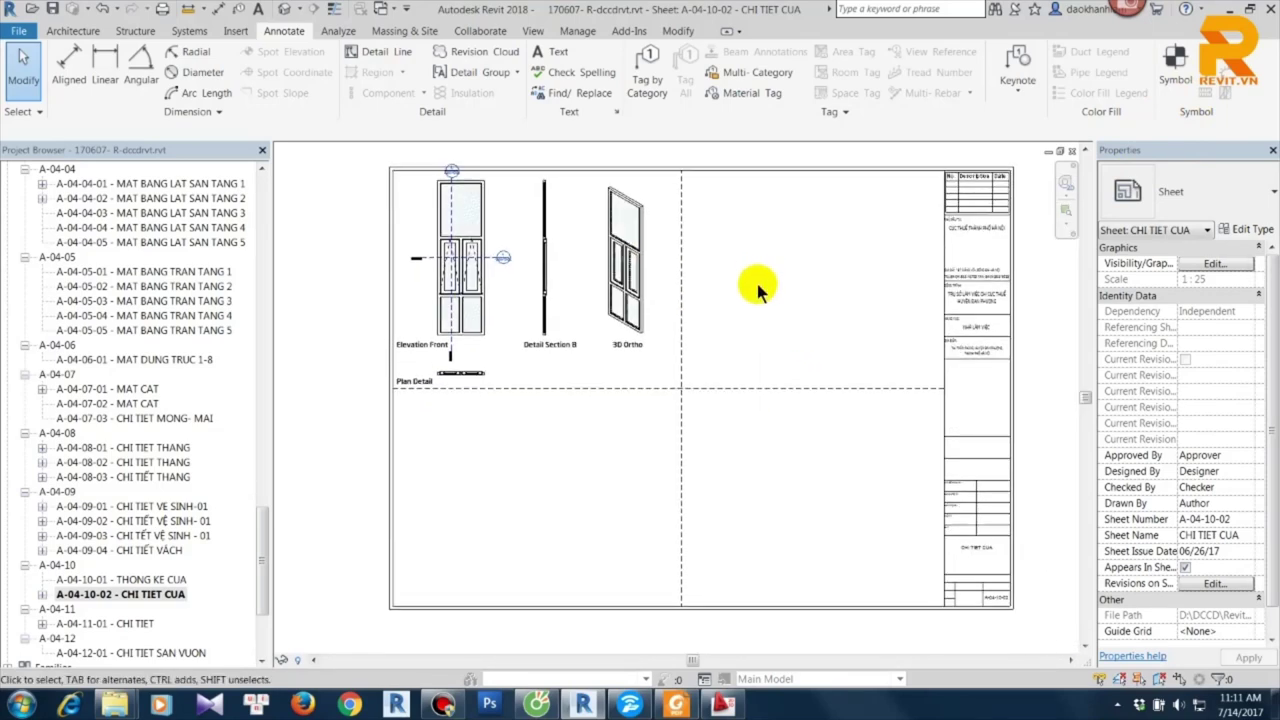